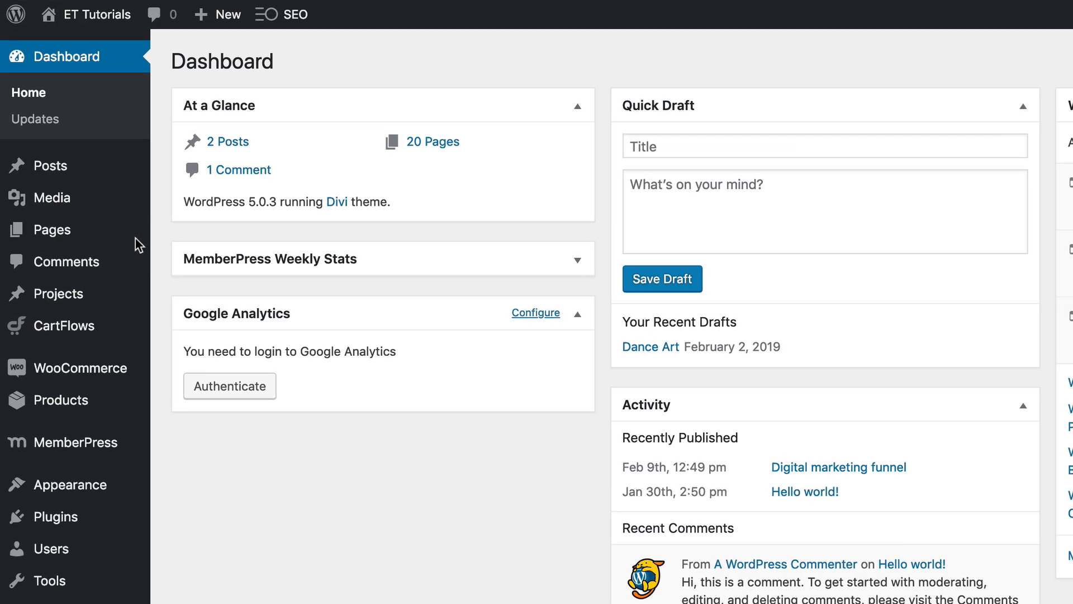
Add a new page and paste the title Colliding Animations.
mouse_move(44, 221)
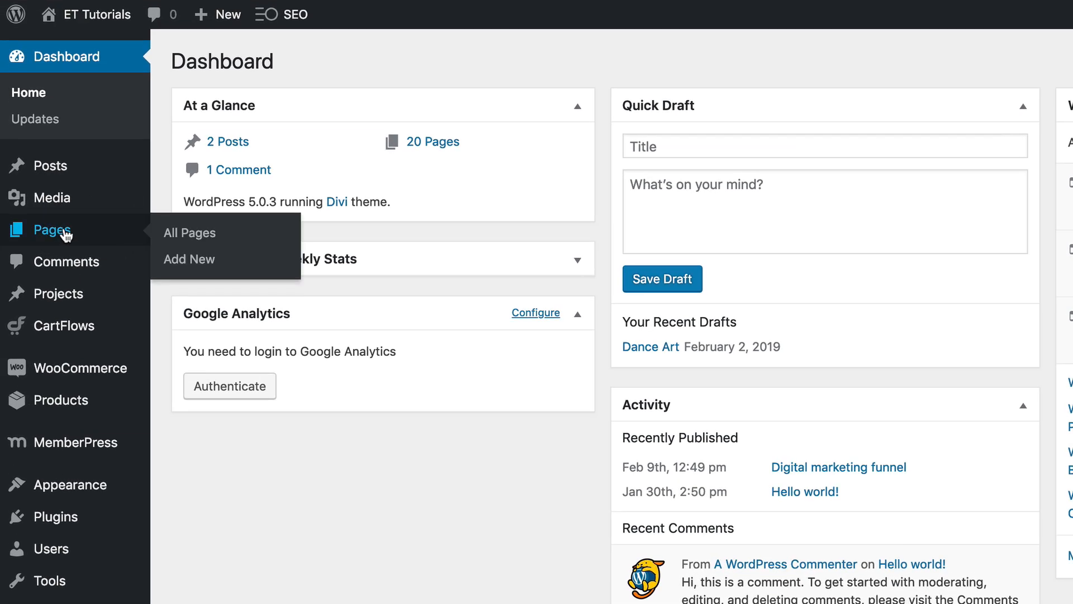
click(179, 261)
text(Colliding Animations)
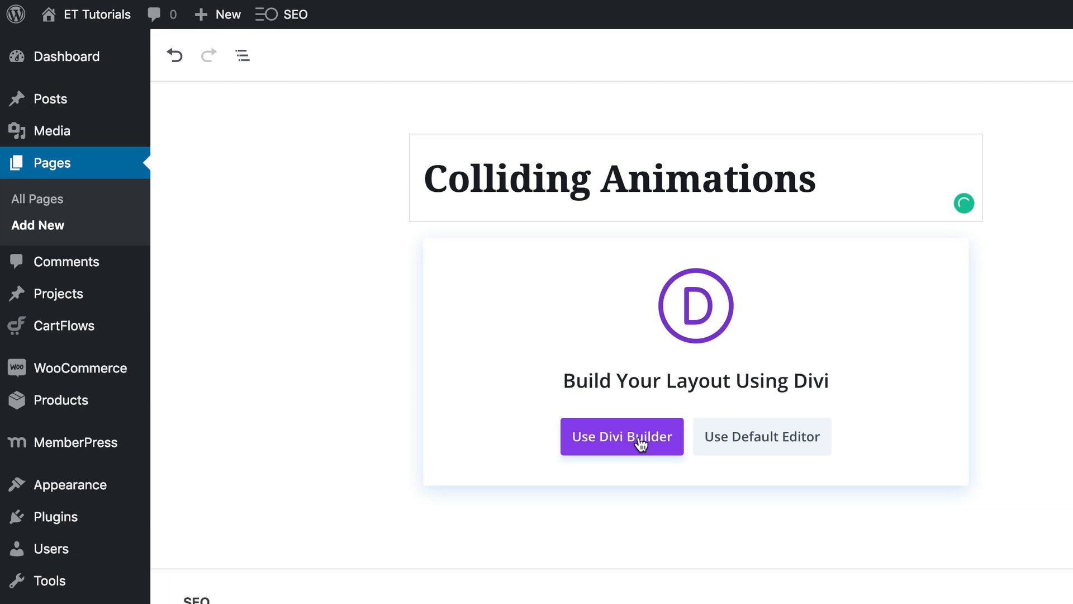
Open the page in the Divi Builder and choose to build it from scratch.
click(640, 443)
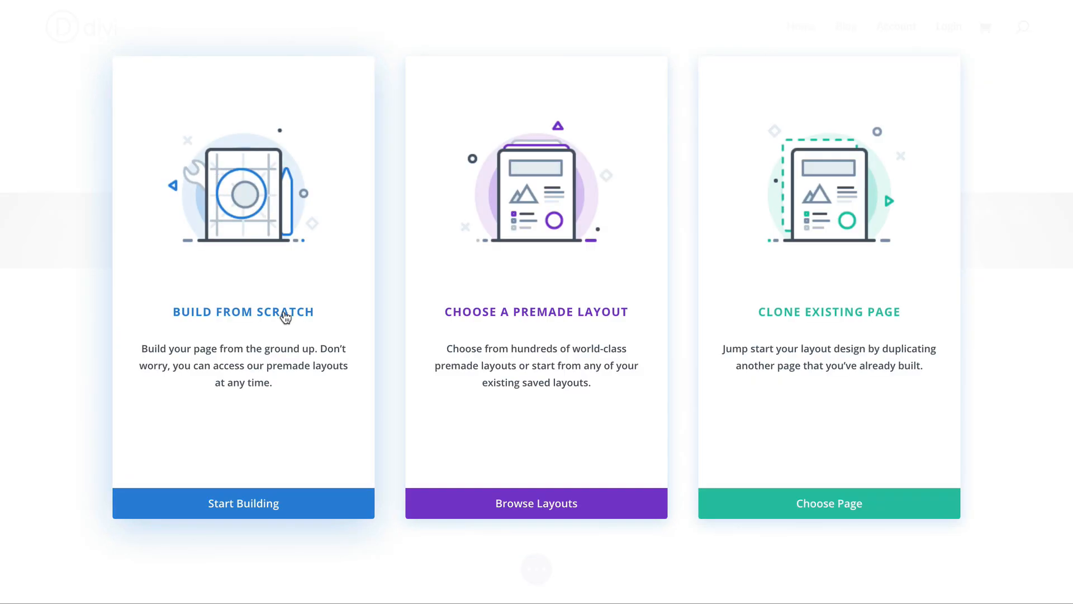
click(285, 316)
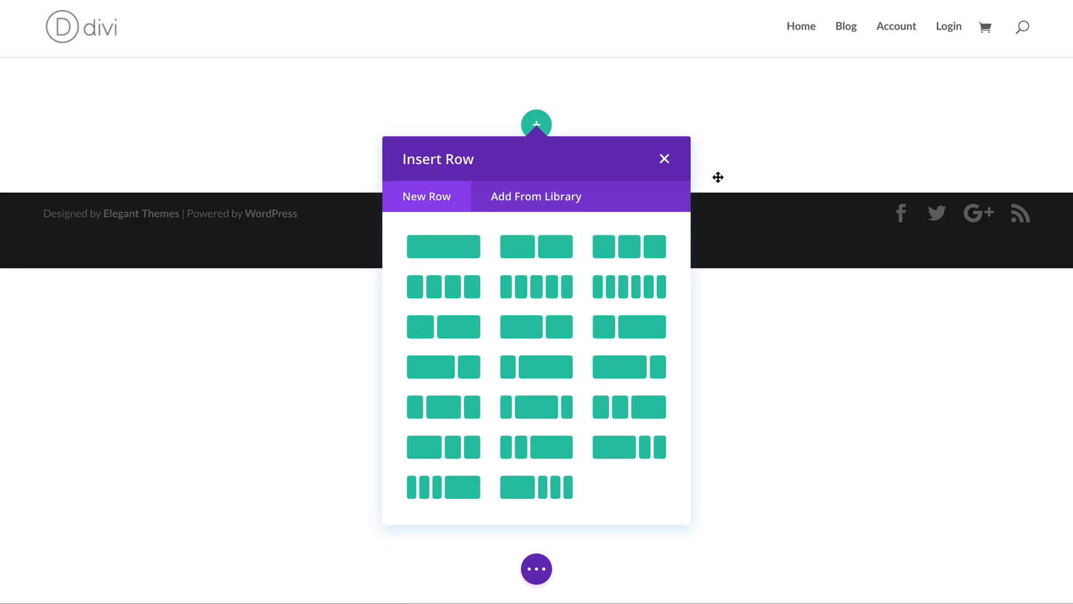
Insert a Specialty section with a single left column and a right column for rows.
click(665, 159)
click(540, 203)
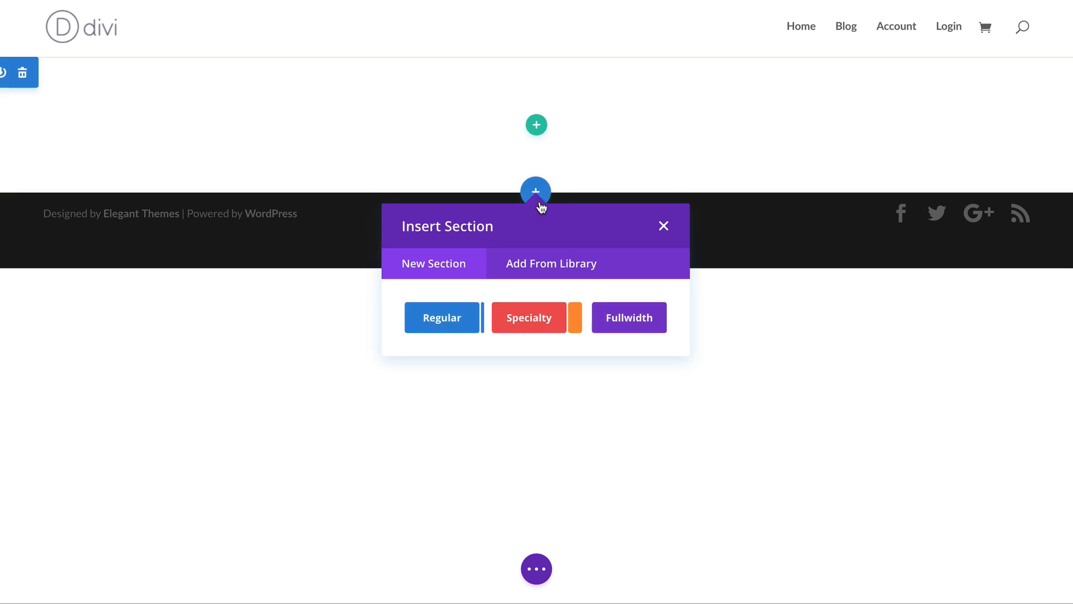
click(536, 326)
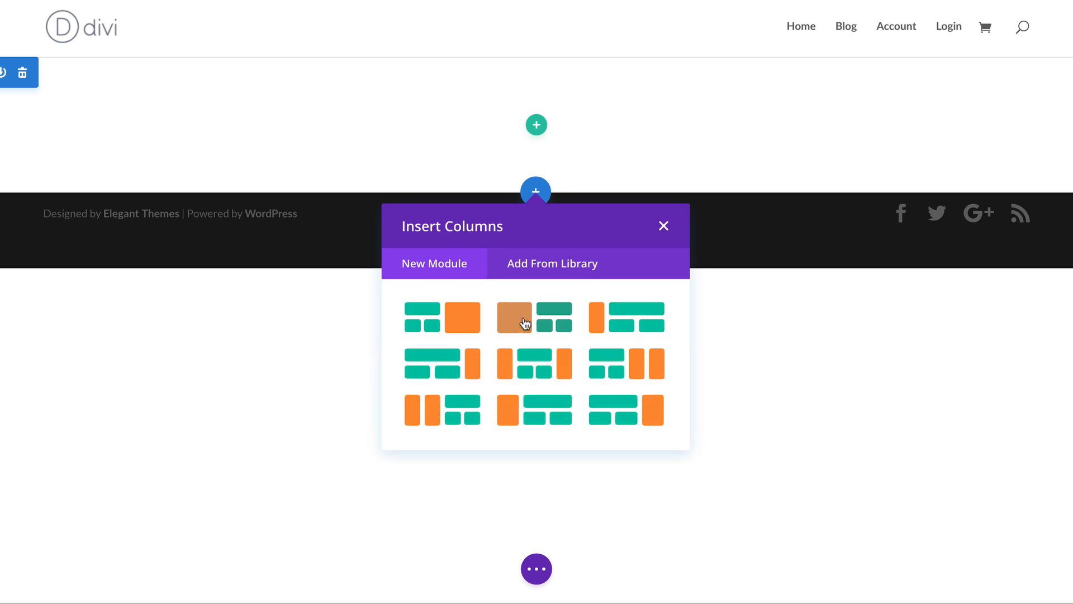
click(524, 321)
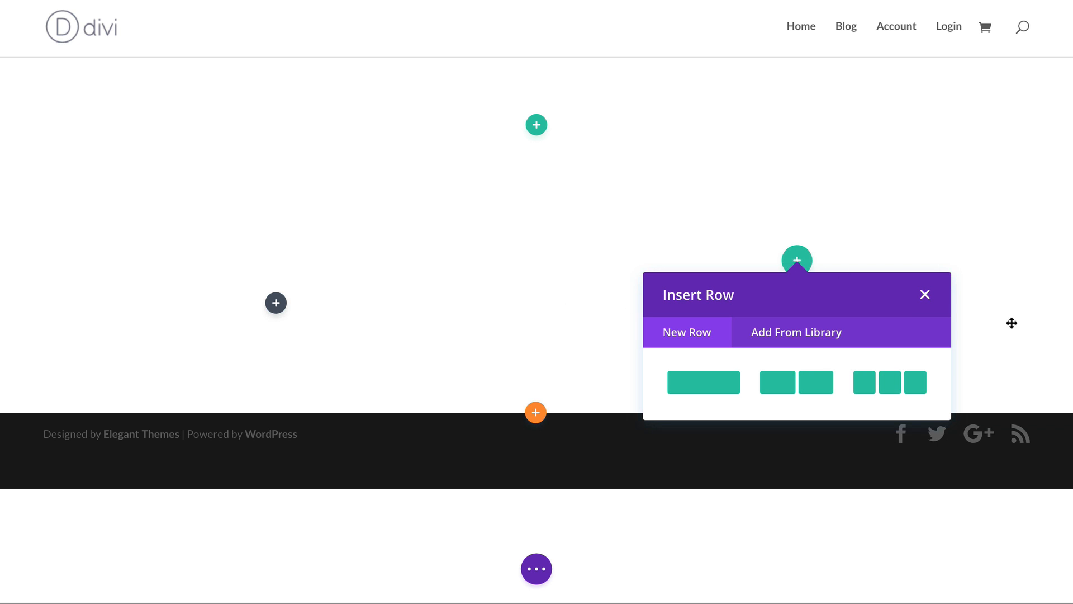
Delete the empty regular section above the specialty section.
click(926, 294)
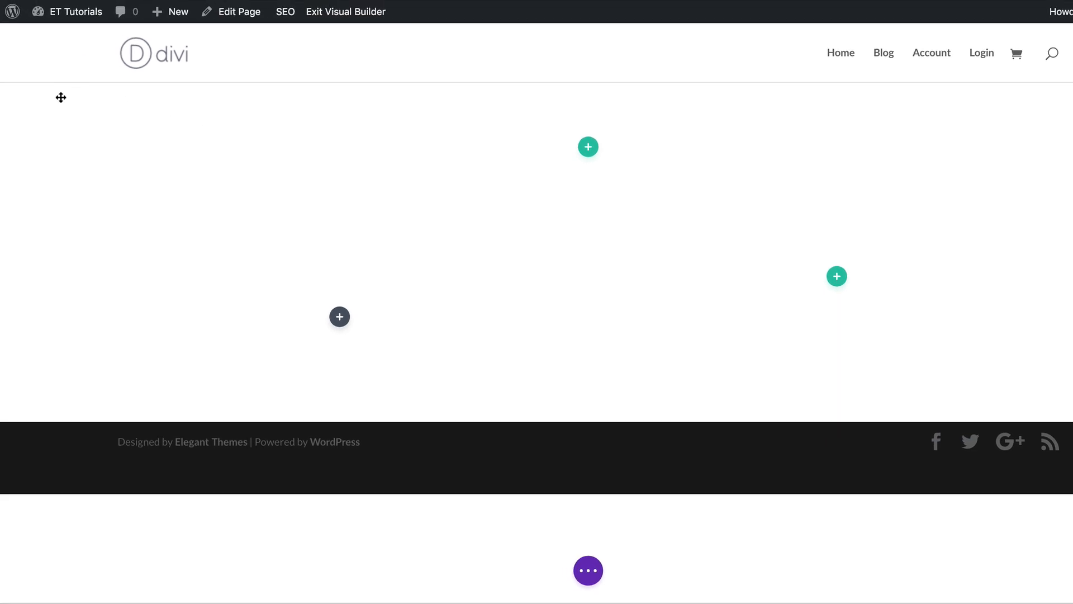
mouse_move(43, 119)
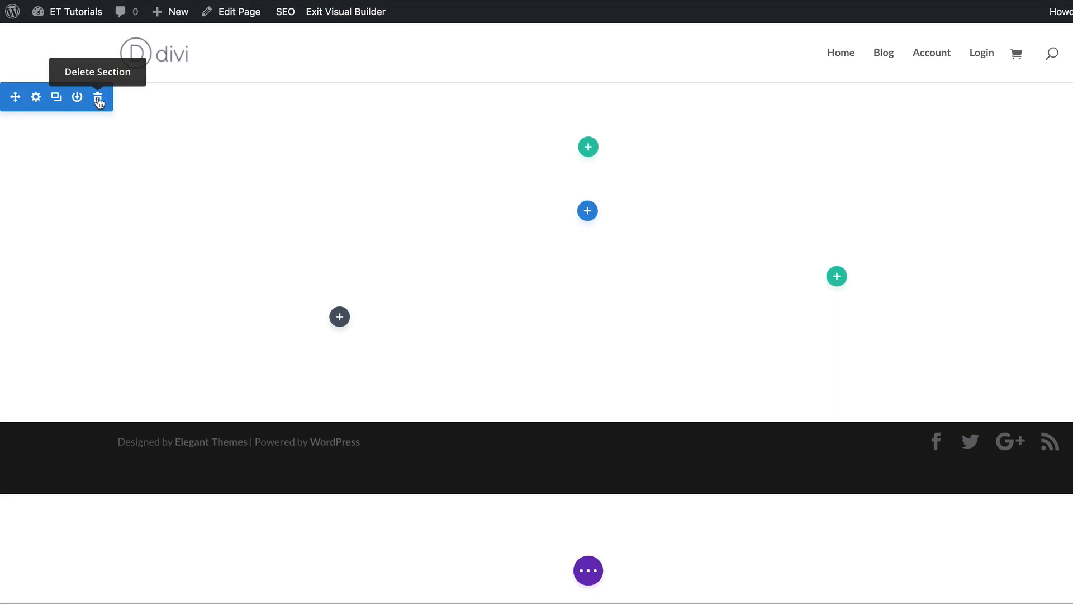
click(99, 96)
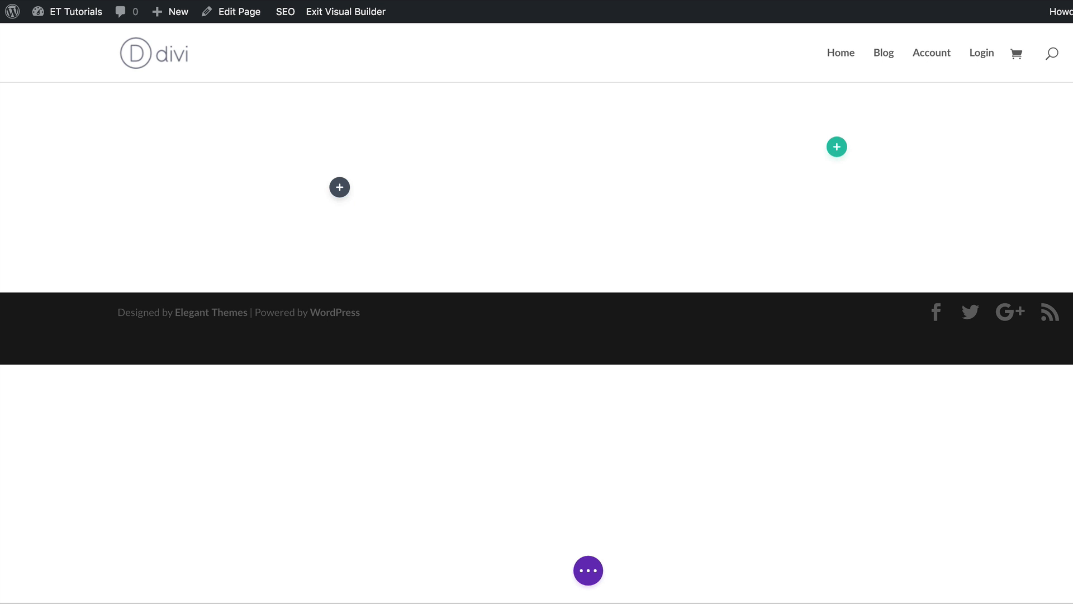
Make the specialty section fullwidth and save its settings.
mouse_move(116, 103)
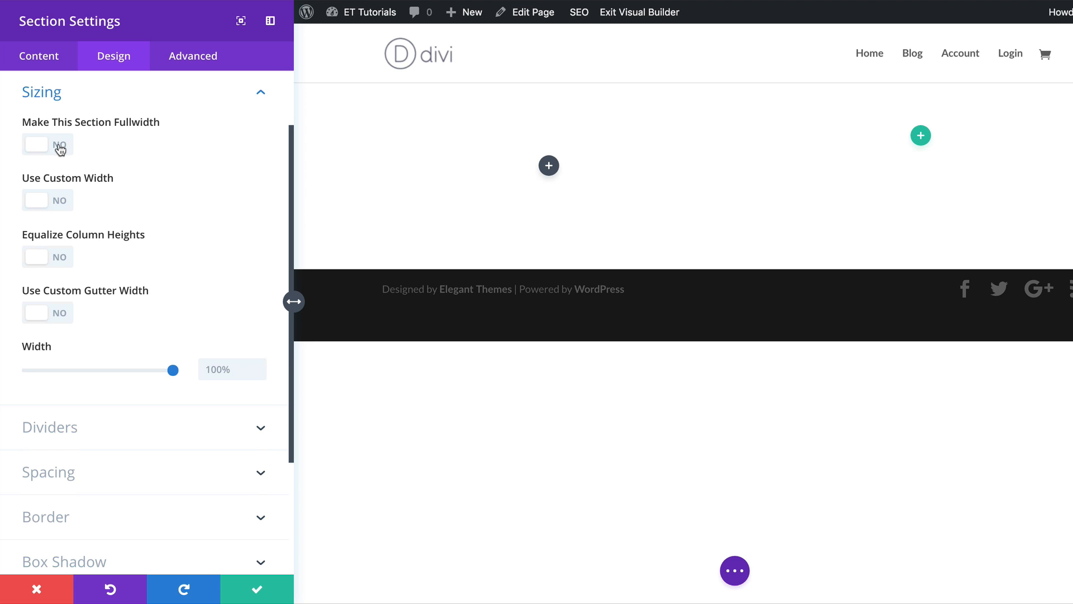
click(60, 146)
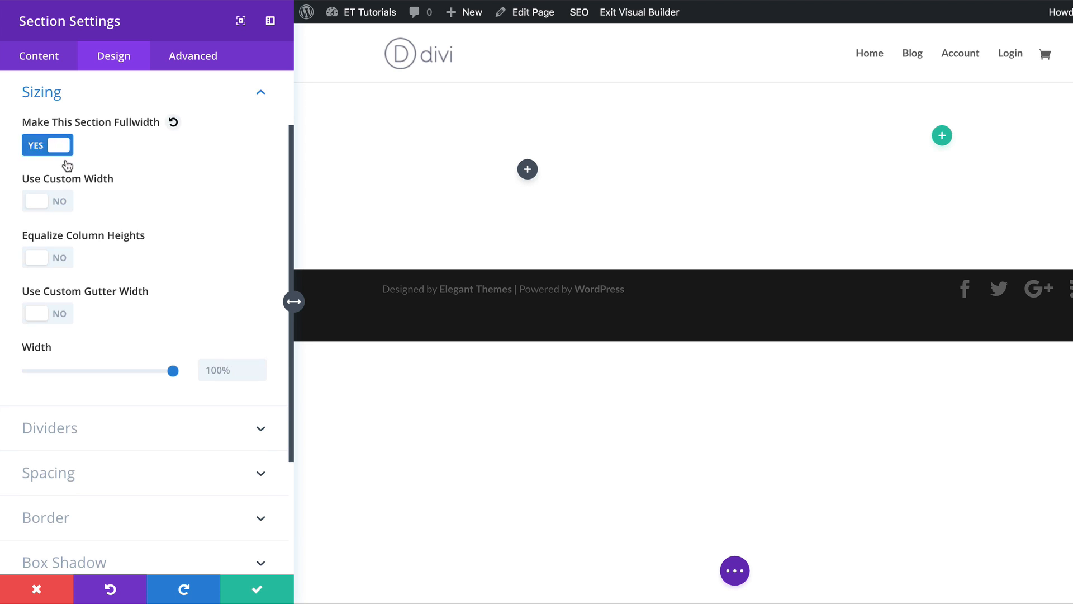
click(260, 589)
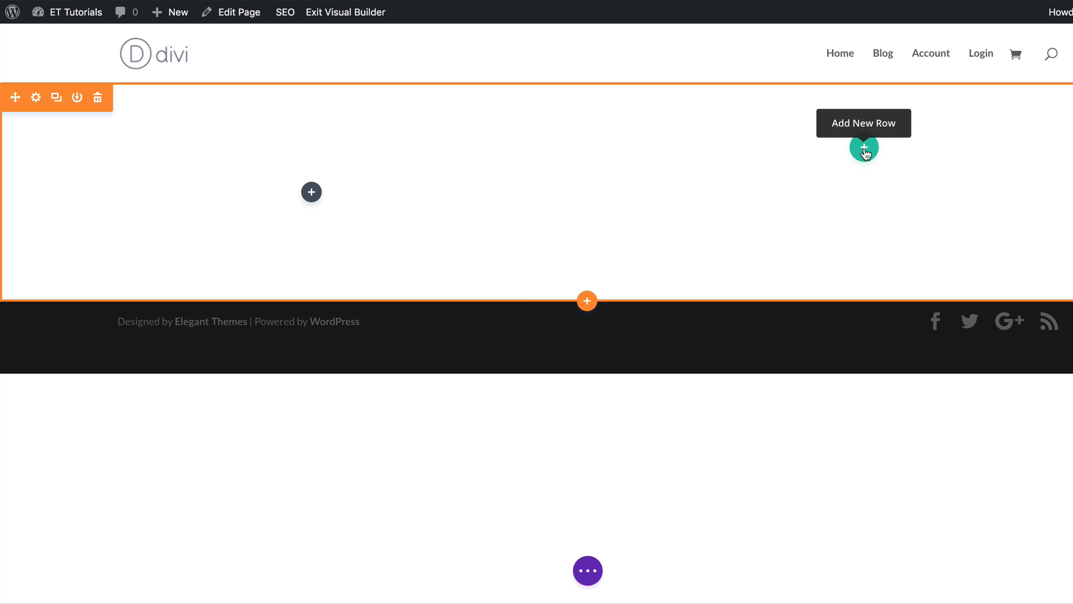
Add a two-column row inside the right specialty column.
click(865, 151)
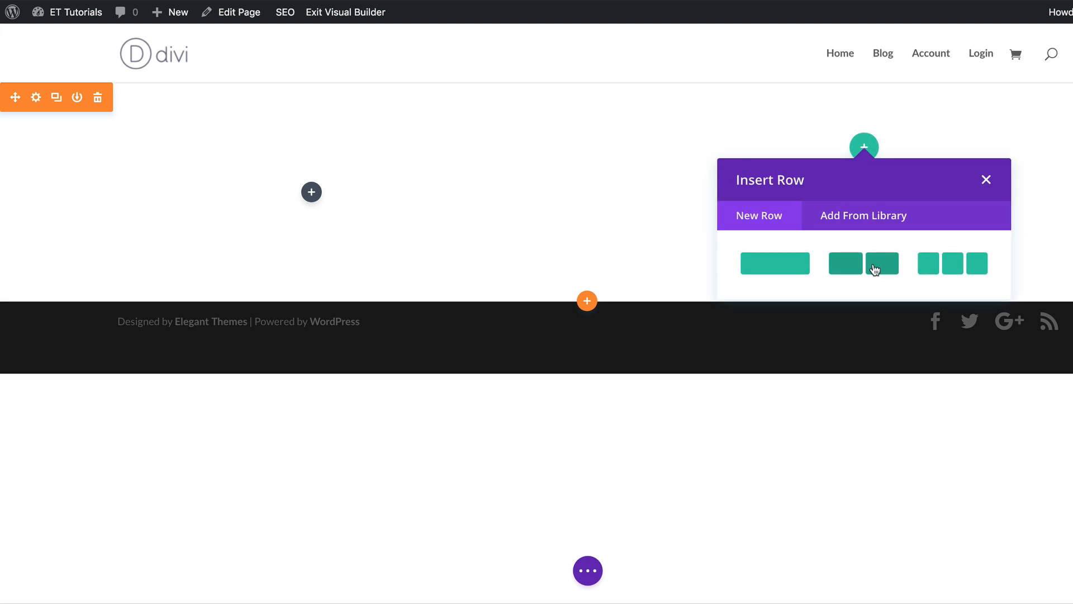
click(875, 270)
click(846, 208)
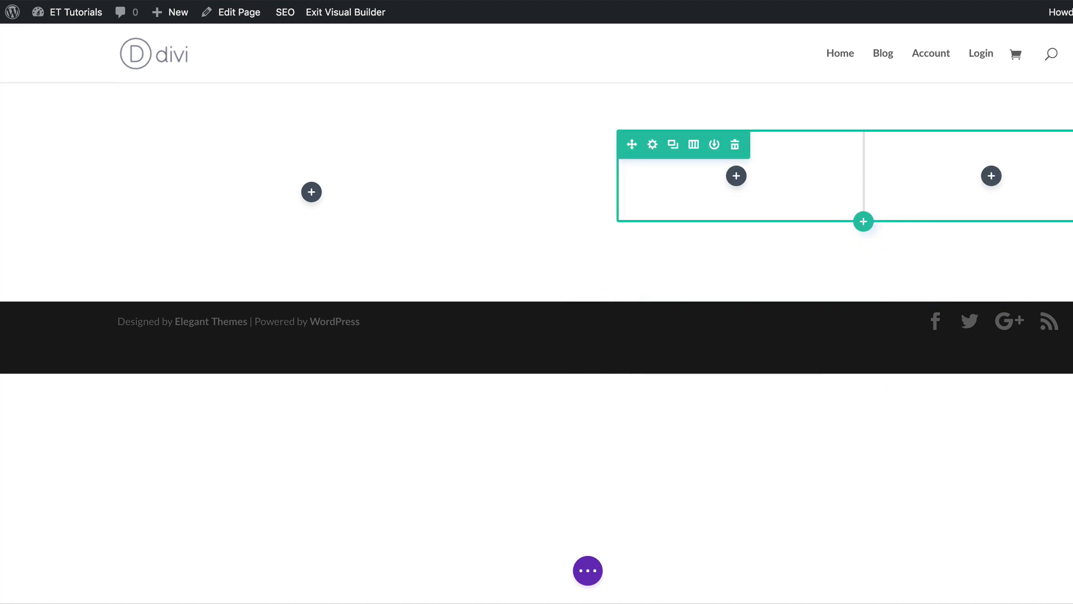
Enable a custom gutter width of 1 in the row's sizing settings.
click(653, 144)
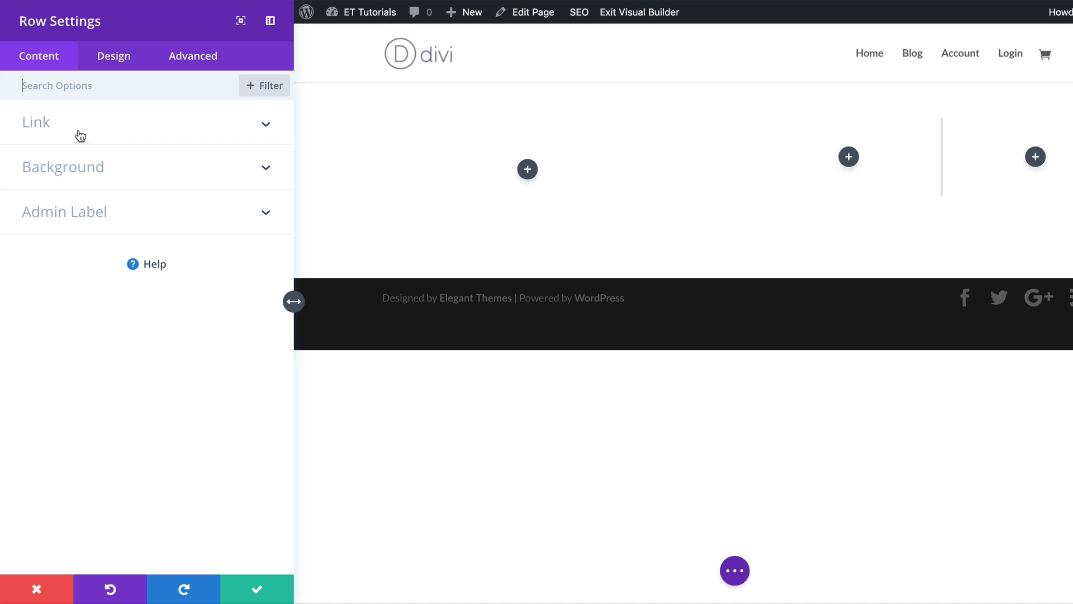
click(120, 59)
click(50, 127)
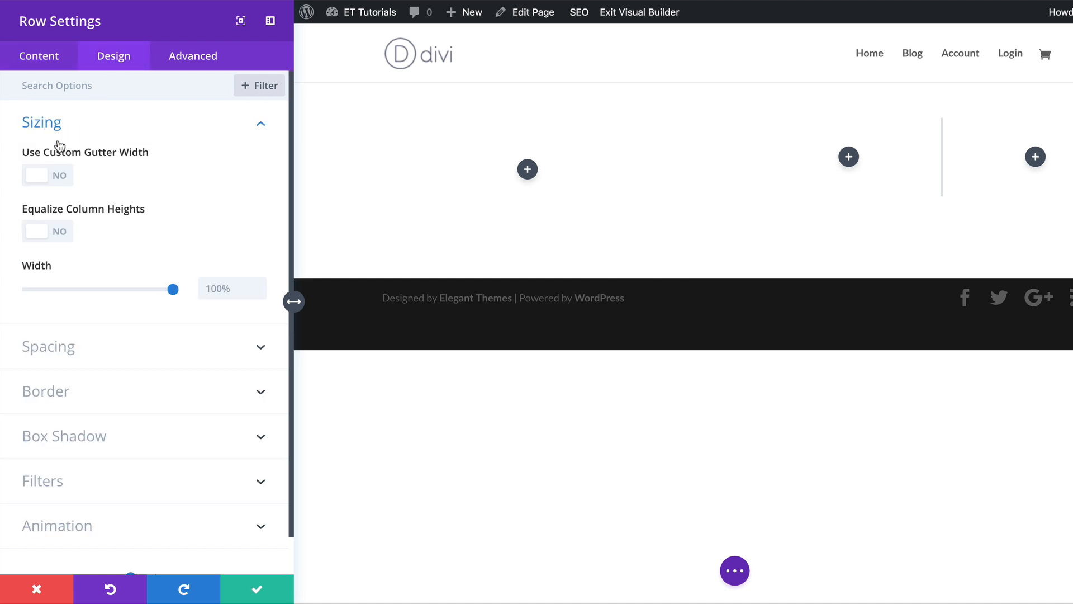
click(62, 176)
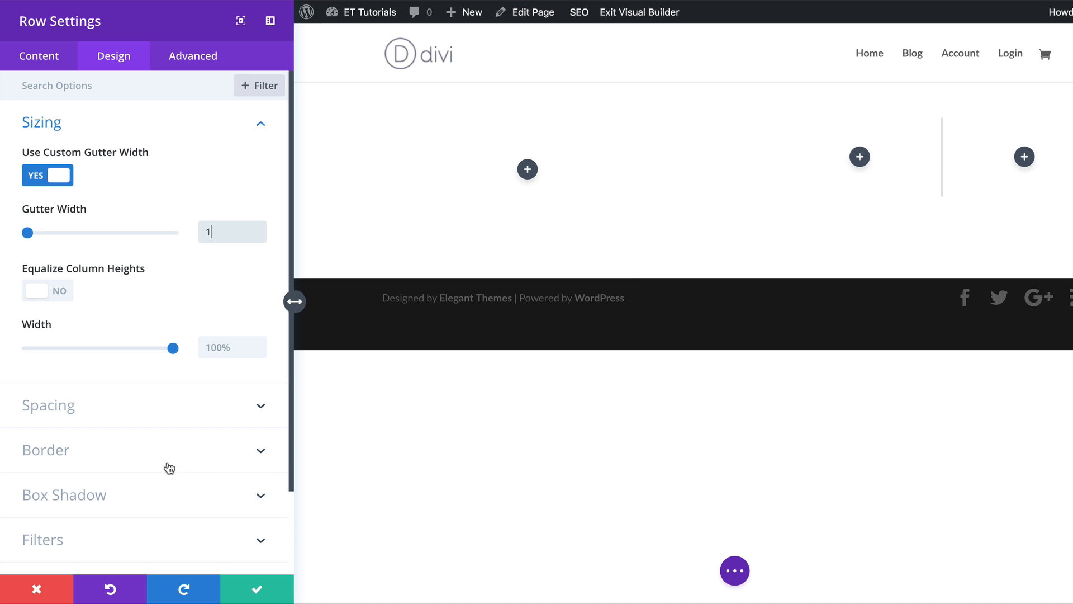
Set the row's custom padding to 44px top and 0px bottom and save the row settings.
click(98, 408)
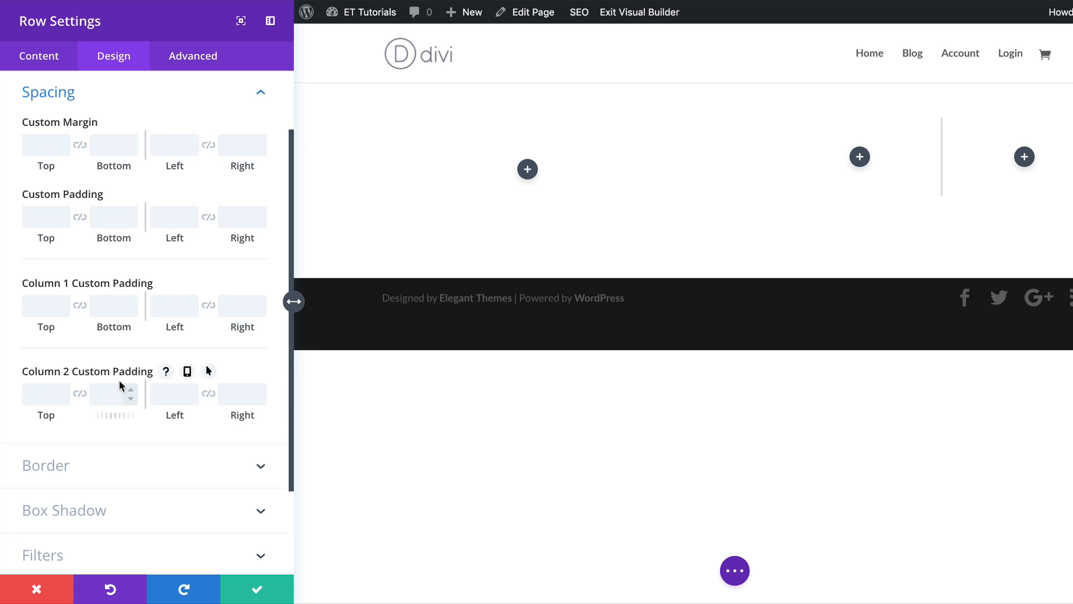
click(25, 215)
text(44px)
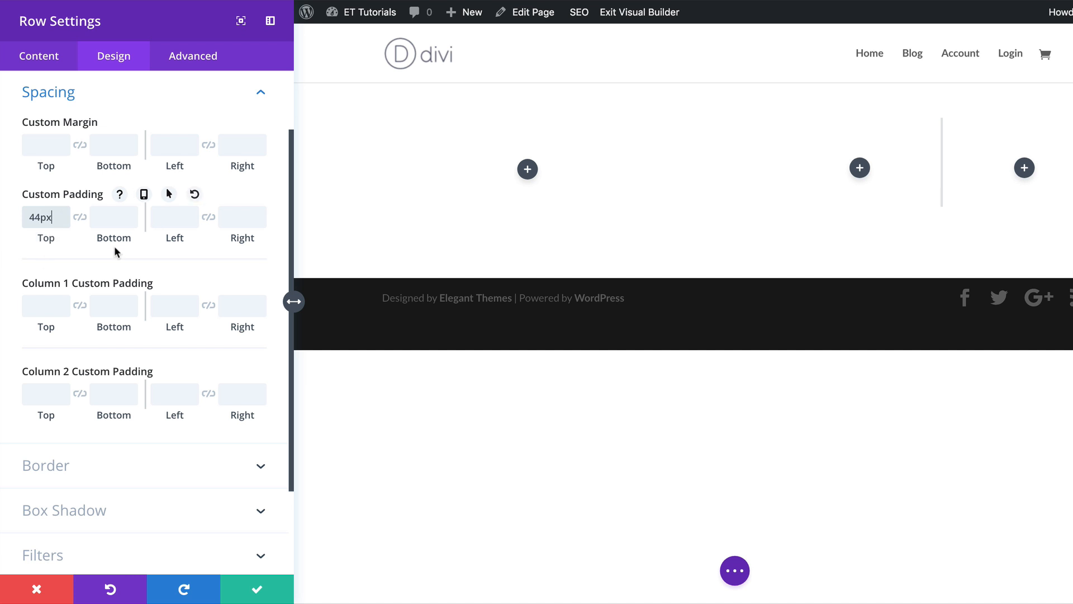
click(124, 221)
text(0px)
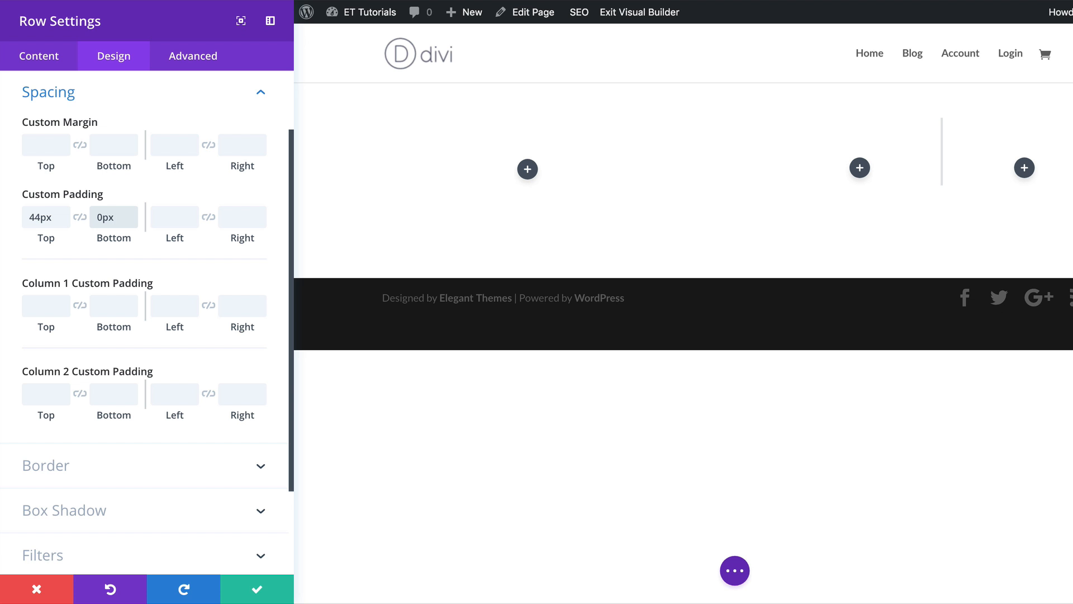
click(259, 590)
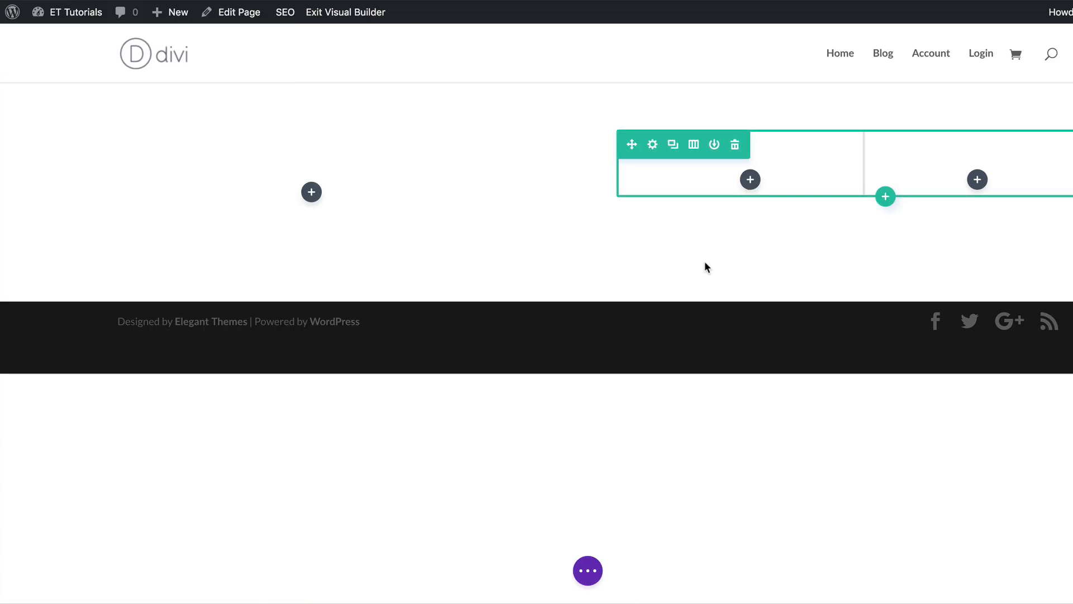
Insert a Text module into the row's first column.
click(751, 180)
text(tex)
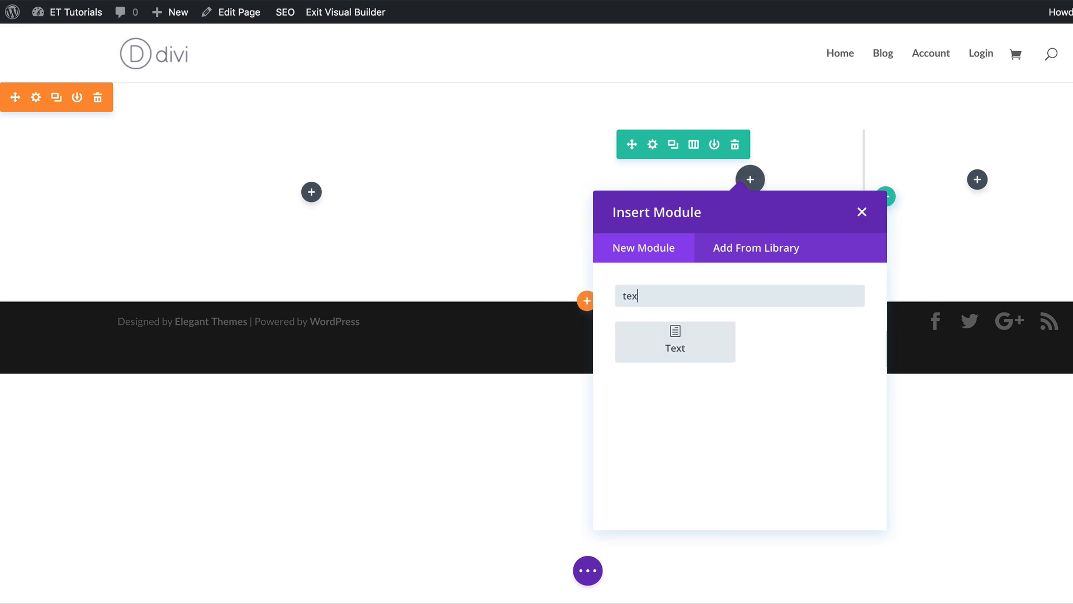
text(t)
click(707, 353)
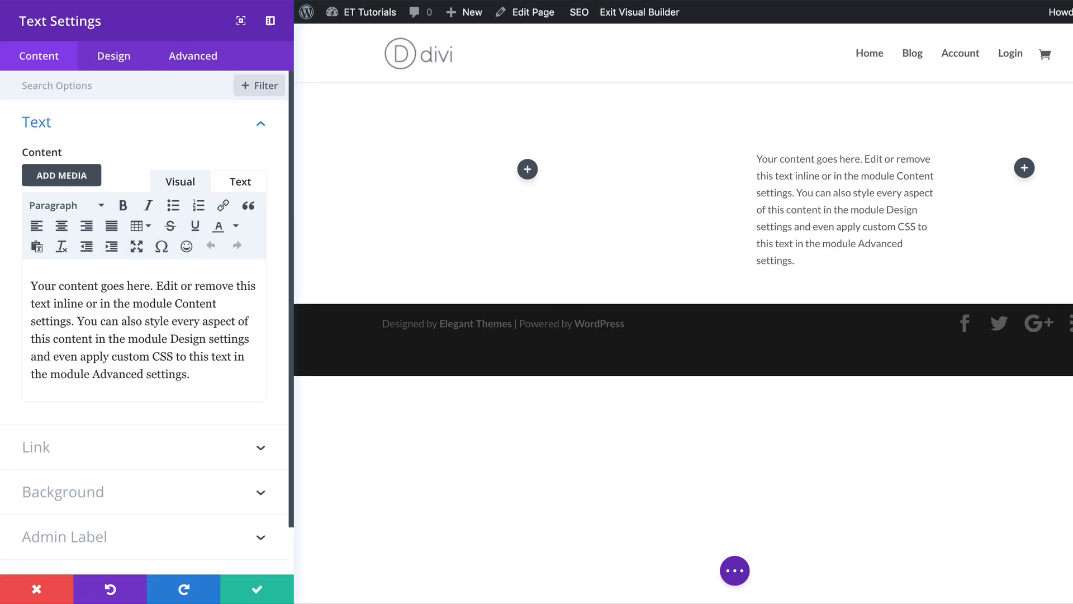
Replace the text content with Amazing and format it as Heading 1.
drag(29, 286, 225, 396)
text(Amazing)
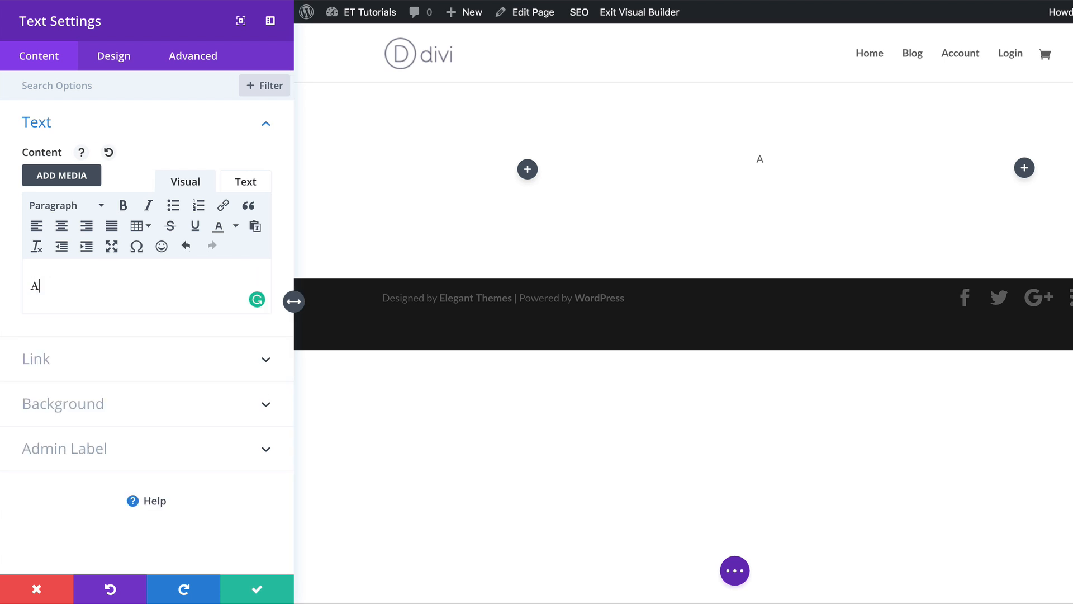
double_click(64, 284)
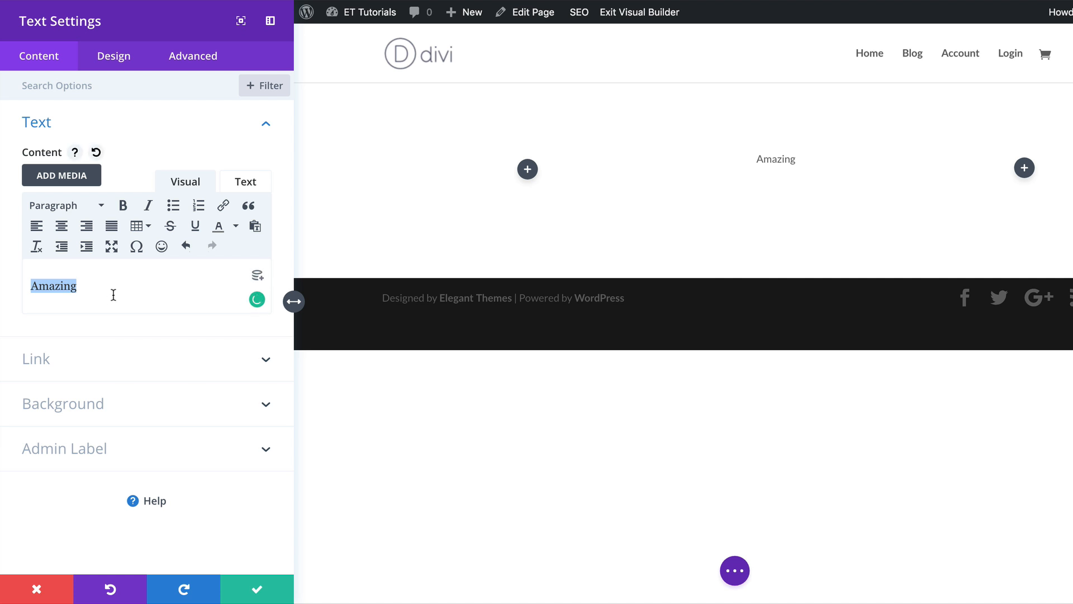
click(101, 210)
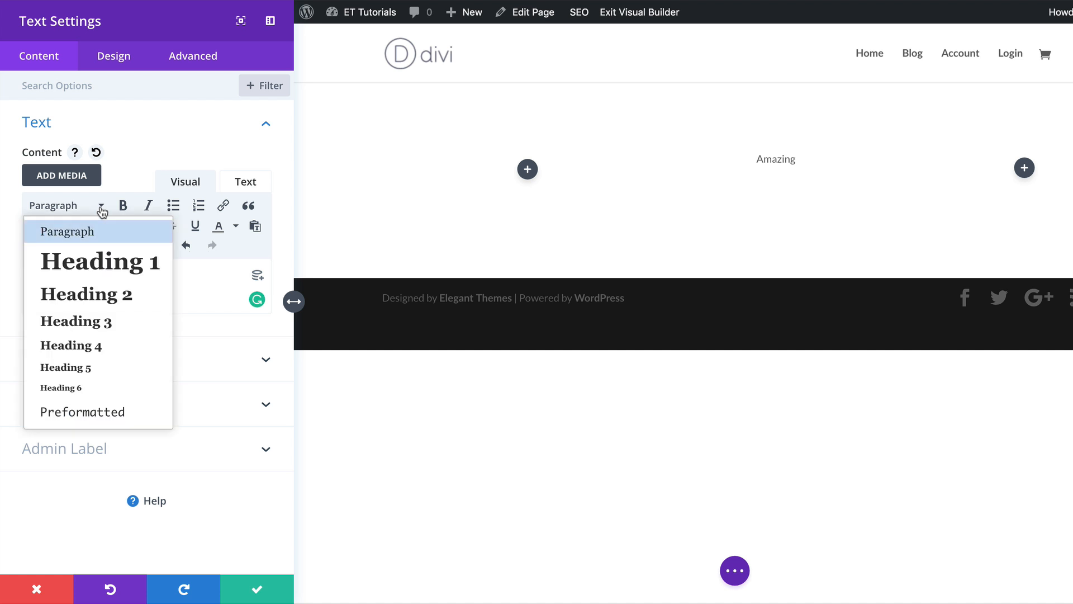
click(122, 267)
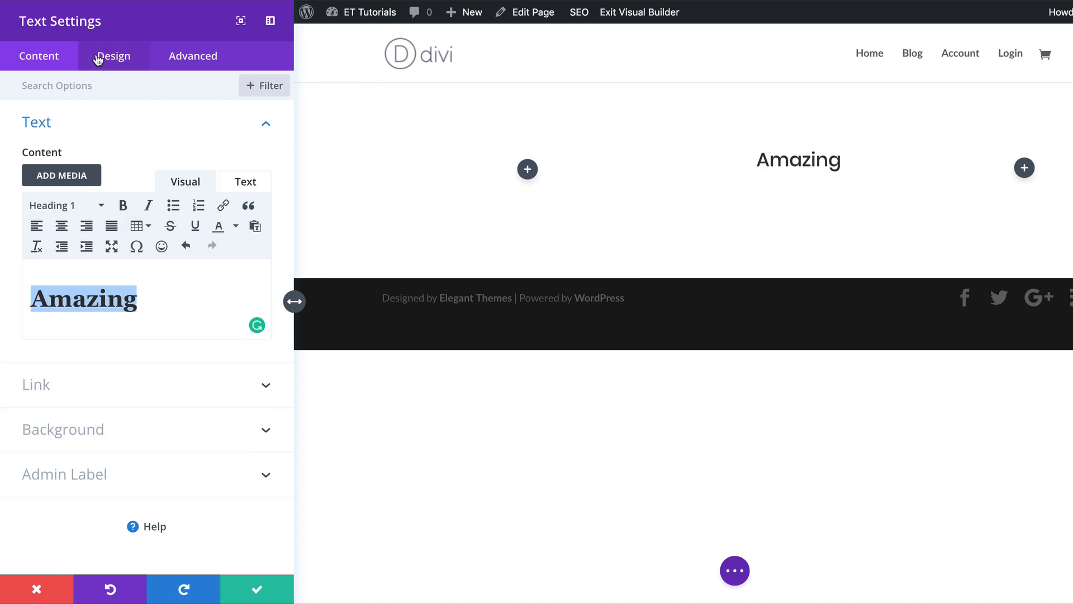
Set the H1 heading font to Montserrat with Light font weight.
click(126, 60)
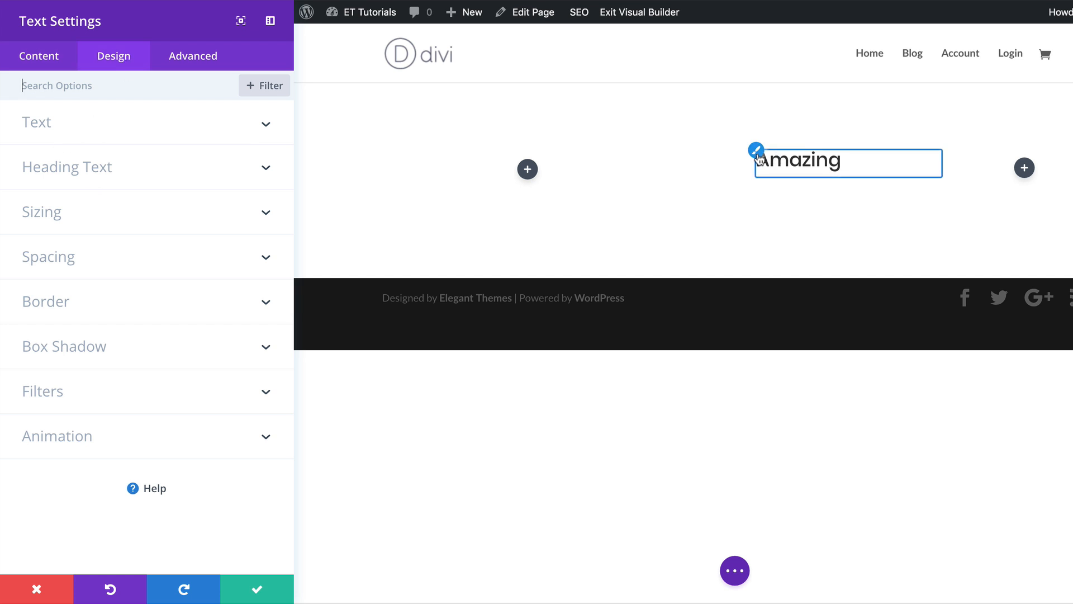
click(756, 151)
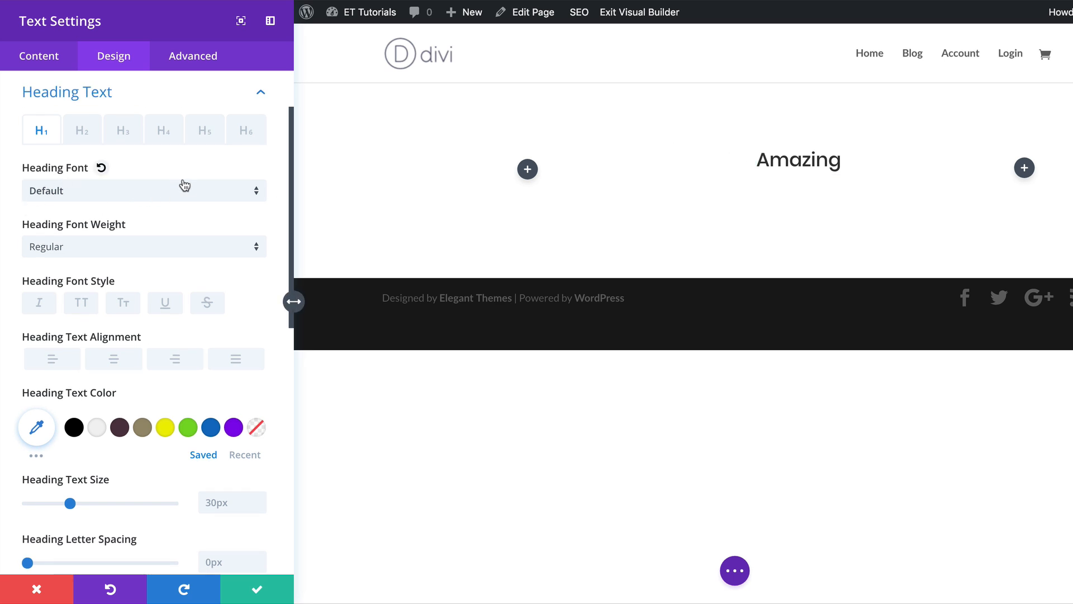
click(139, 196)
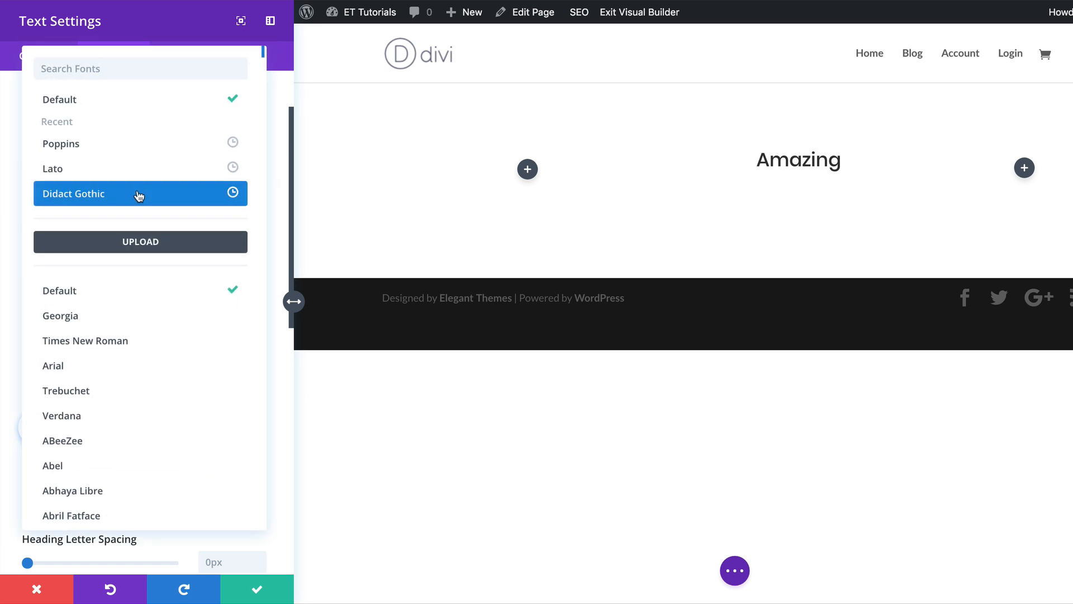
click(141, 67)
text(mont)
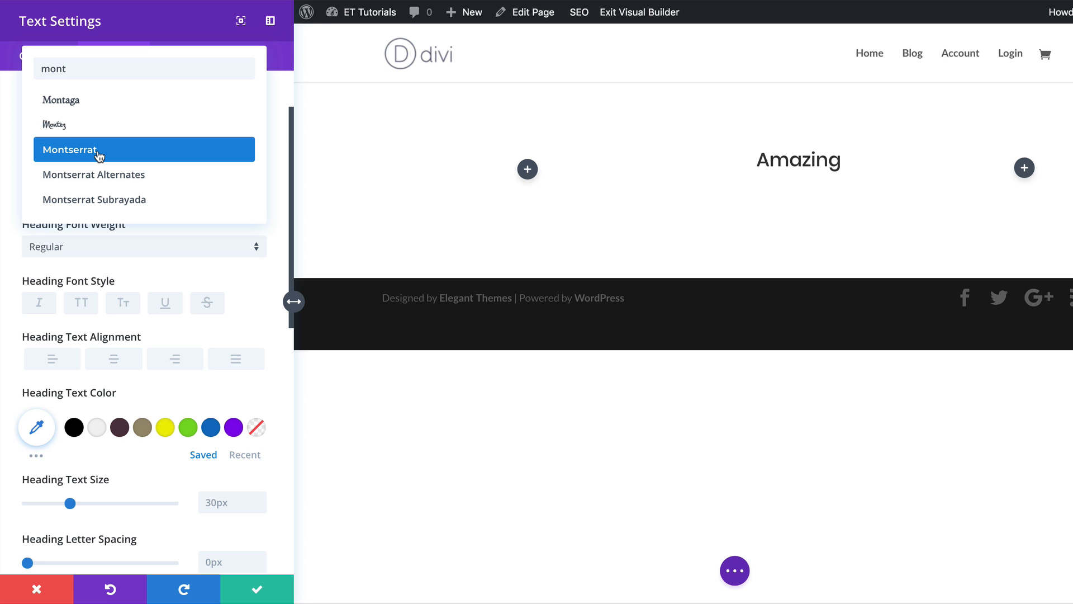
click(99, 150)
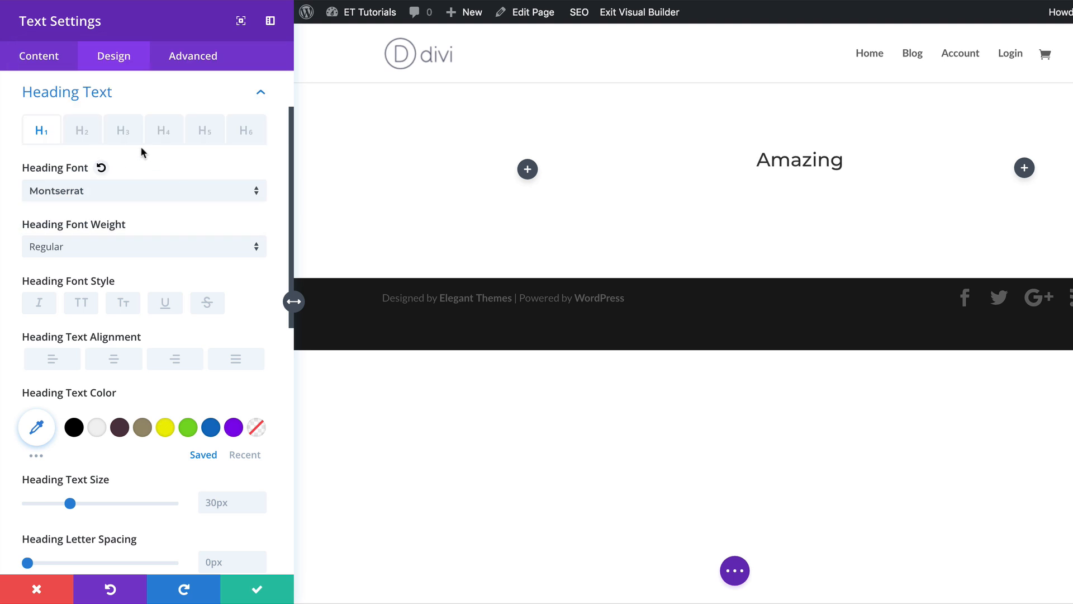
click(140, 246)
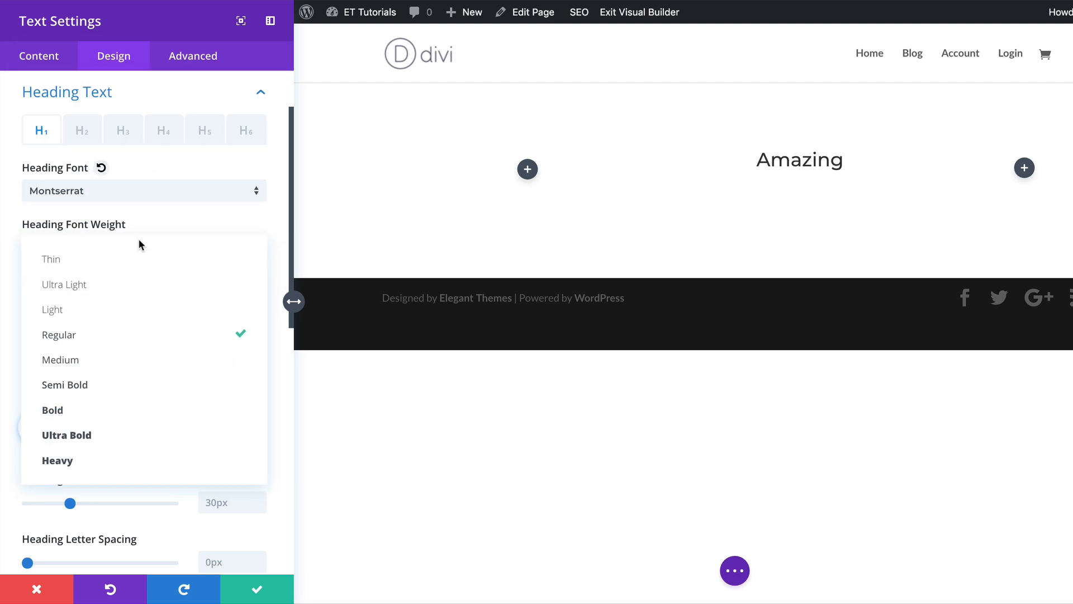
click(138, 313)
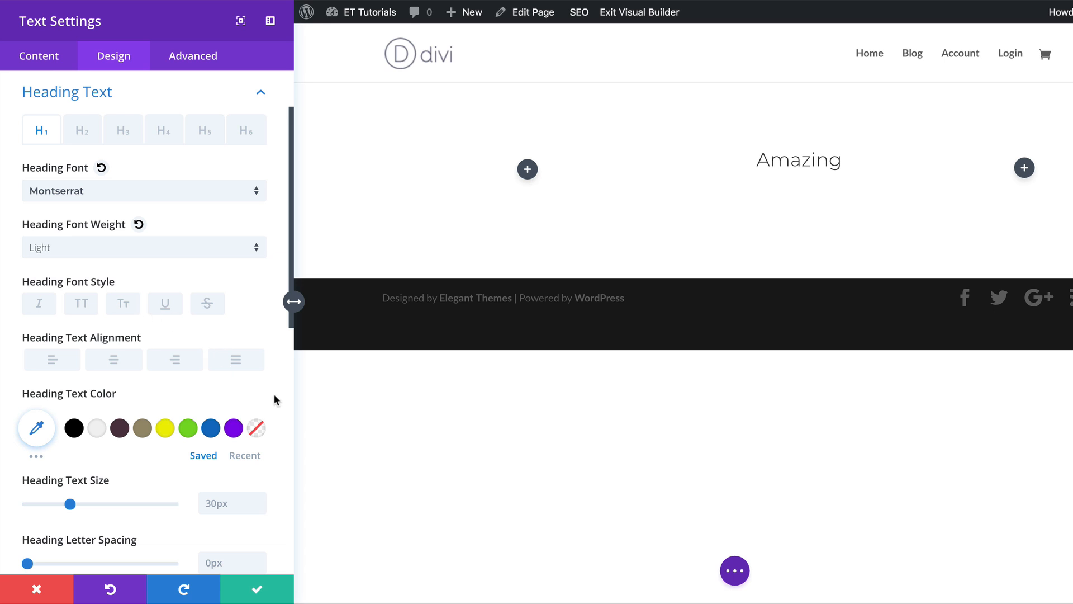
Set the H1 heading text size to 4.4vw for desktop.
scroll(273, 394, down, 4)
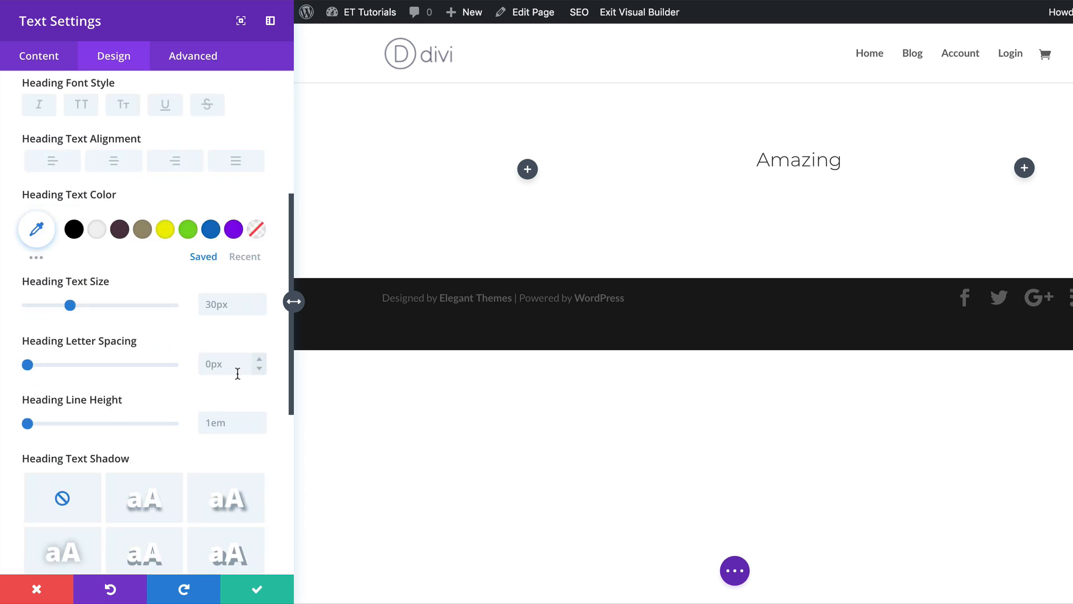
triple_click(208, 304)
text(4.4vw)
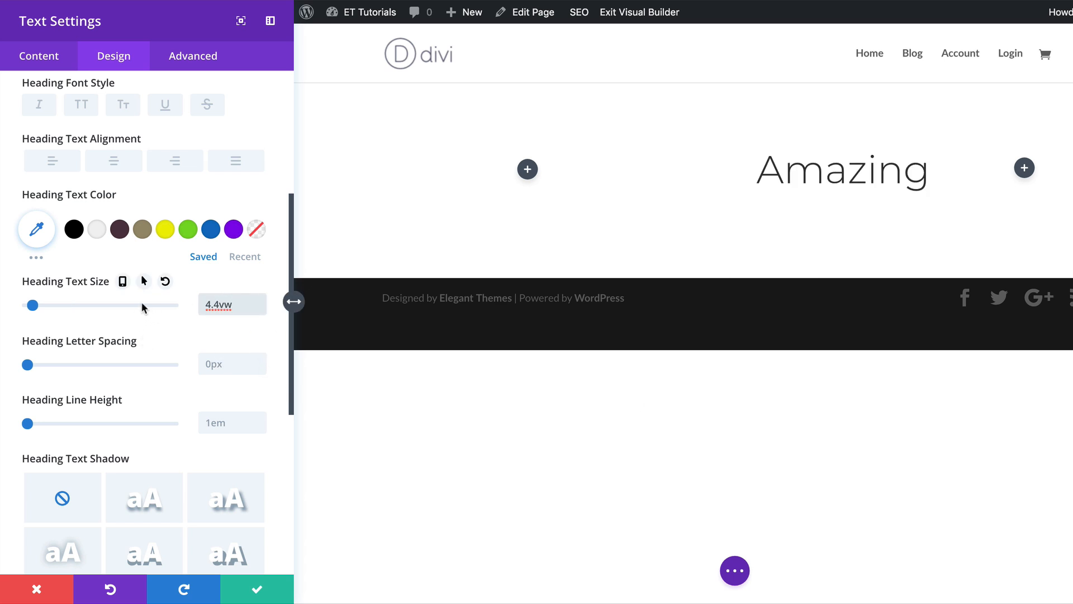
Enable responsive heading sizes and set the tablet size to 8.2vw and the phone size to 40px.
click(123, 286)
click(147, 309)
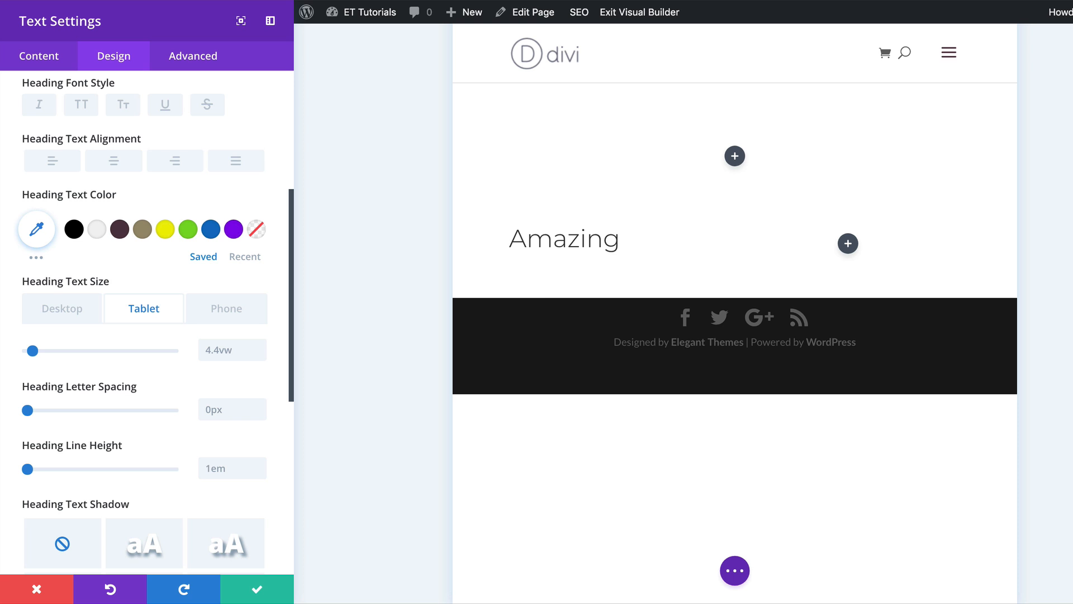
click(214, 351)
text(8.2vw)
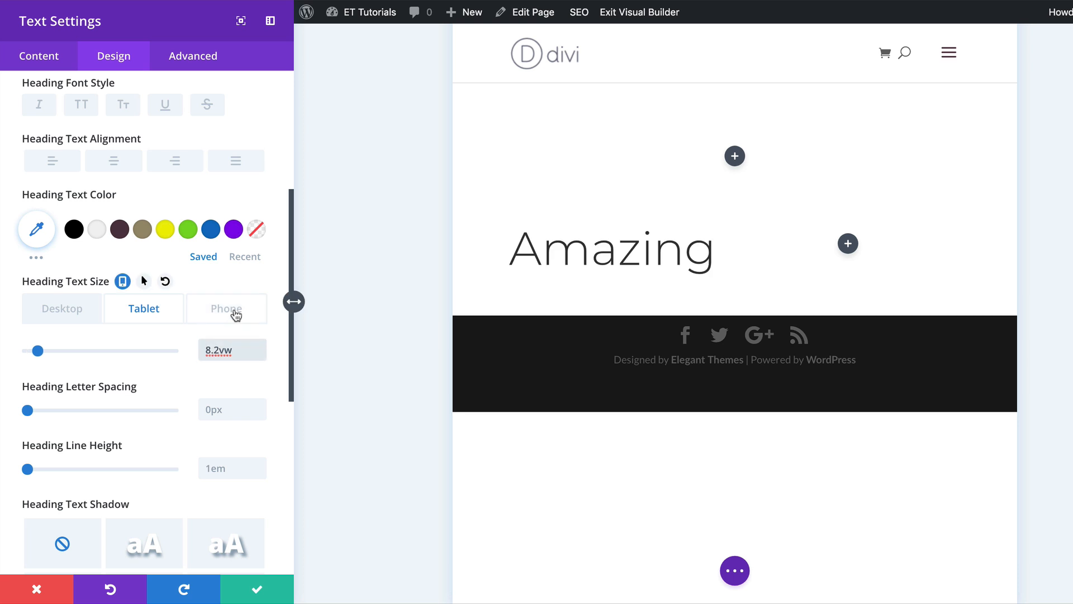
click(235, 312)
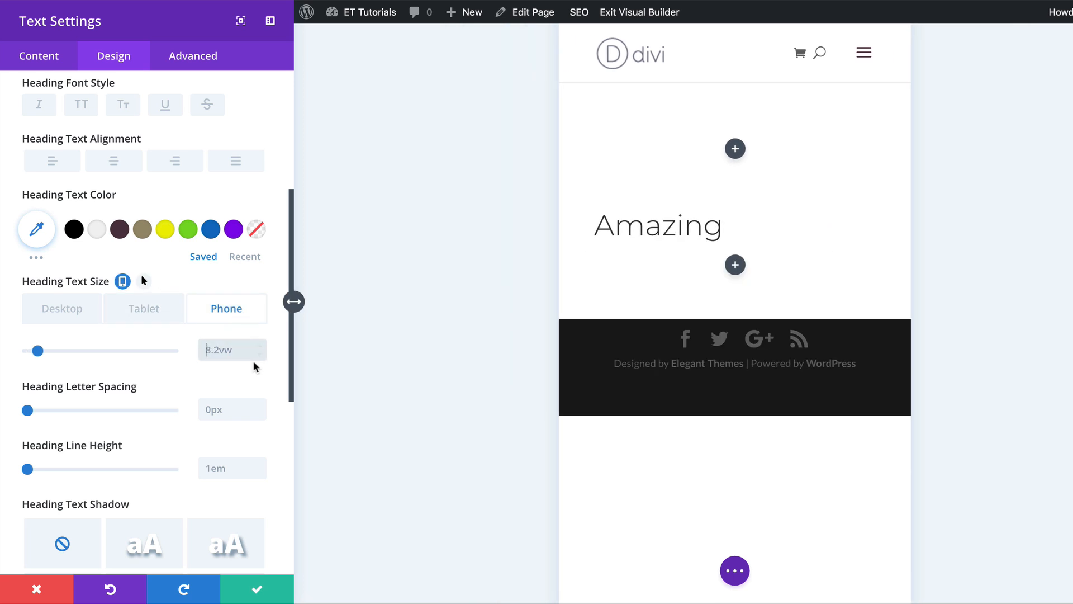
text(40px)
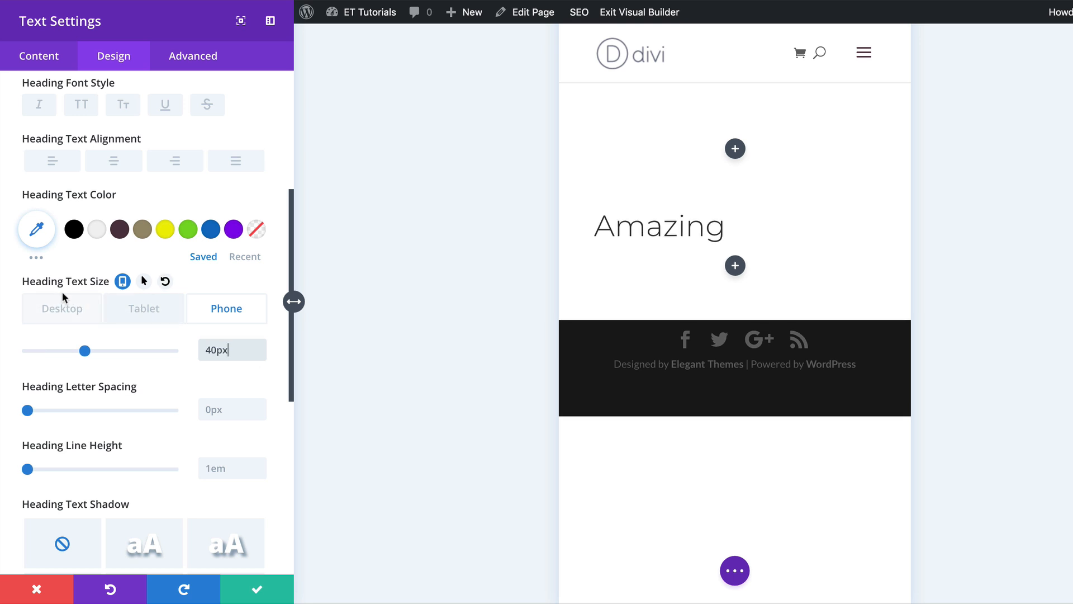
Set the desktop heading line height to 0.7em and save the text module settings.
click(84, 313)
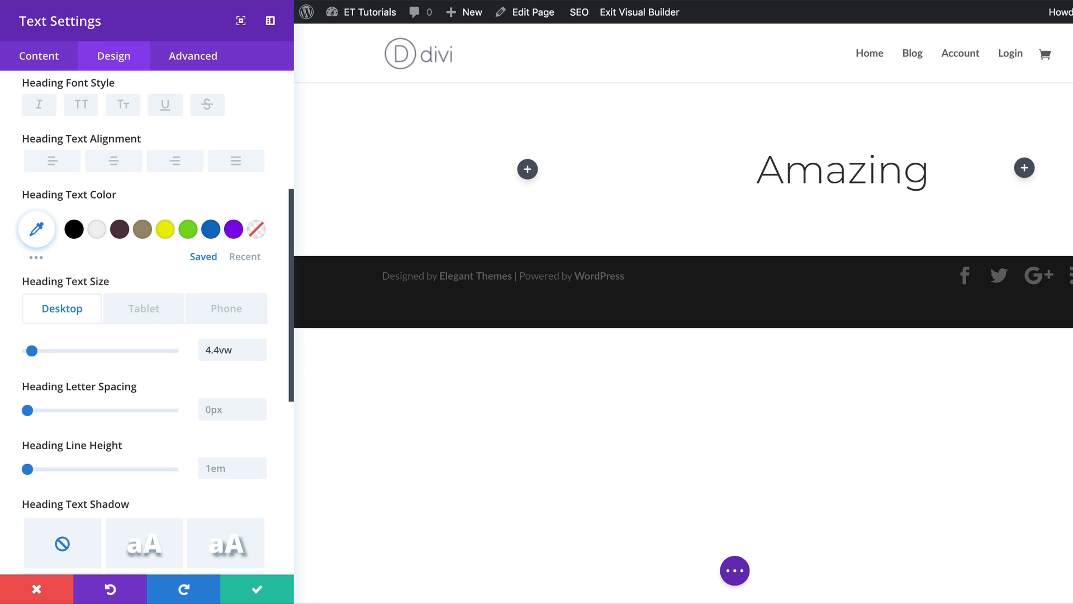
click(217, 468)
text(0.7em)
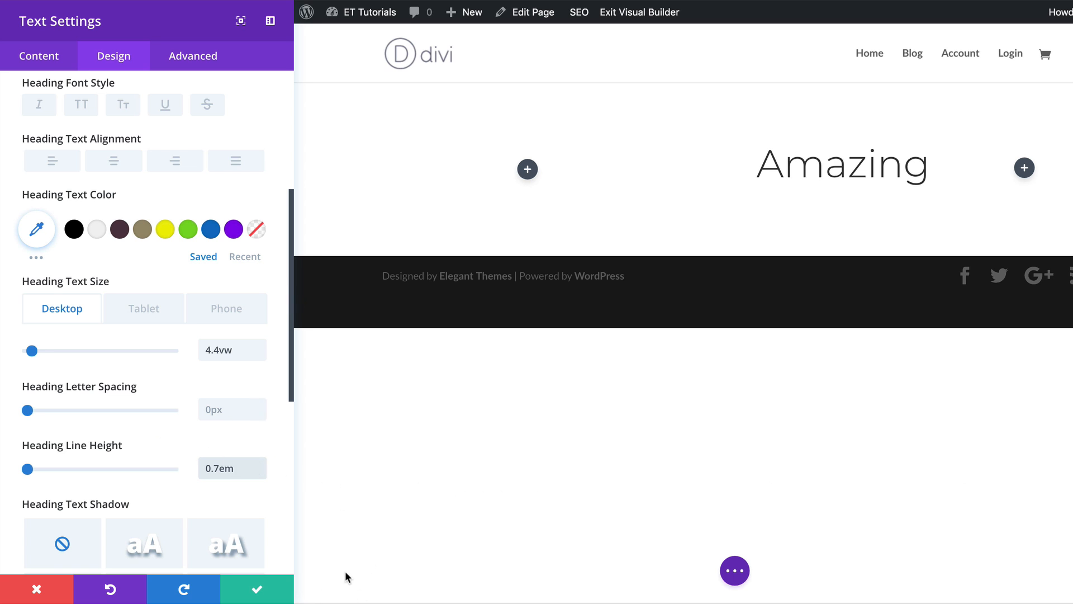
click(258, 590)
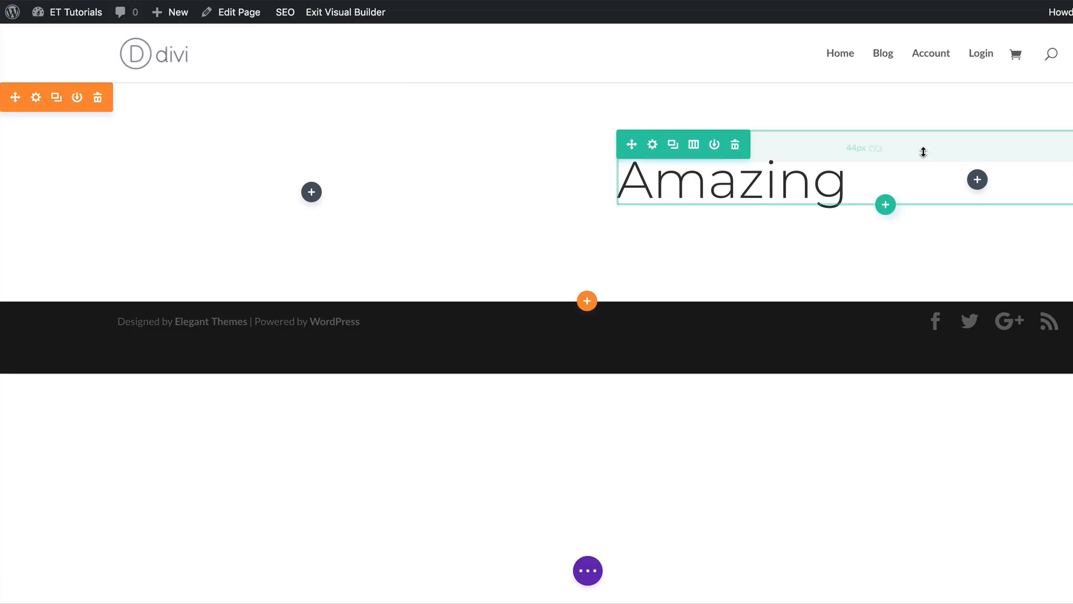
Insert a Divider module below the Amazing text module.
mouse_move(785, 185)
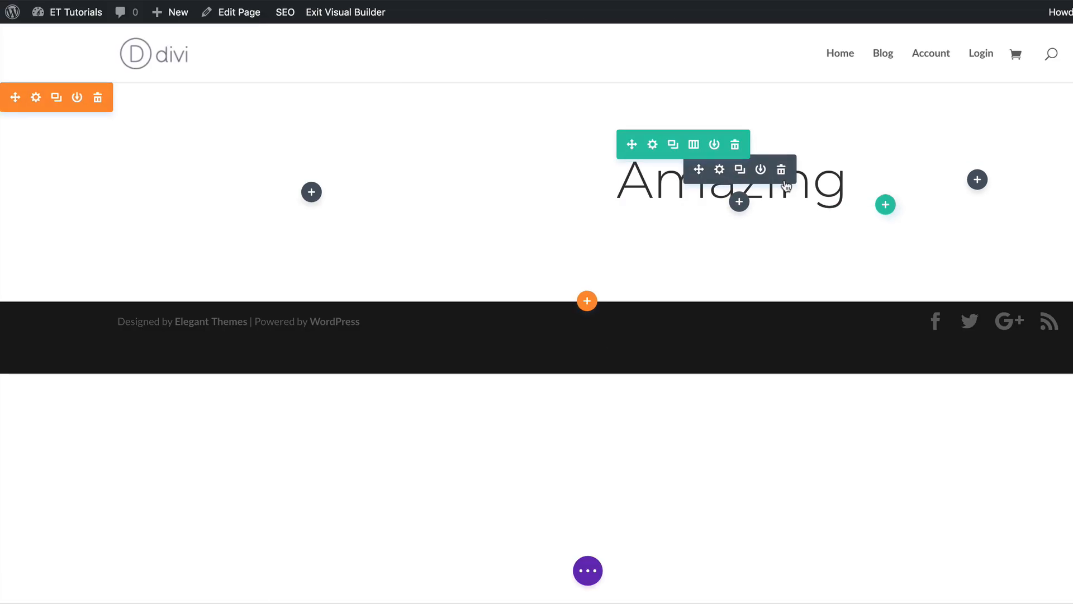
click(739, 202)
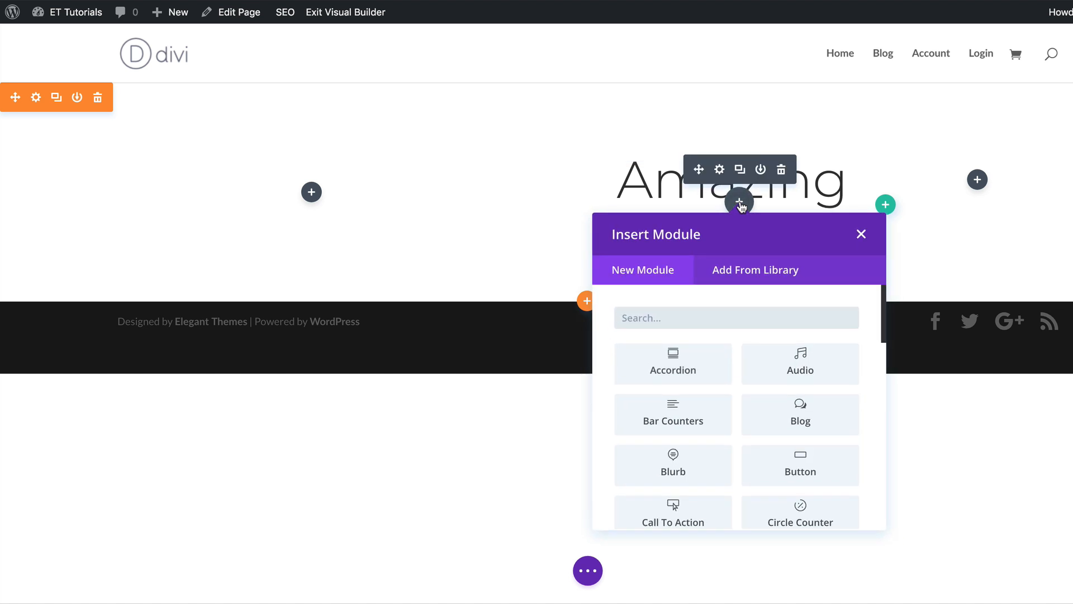
text(divi)
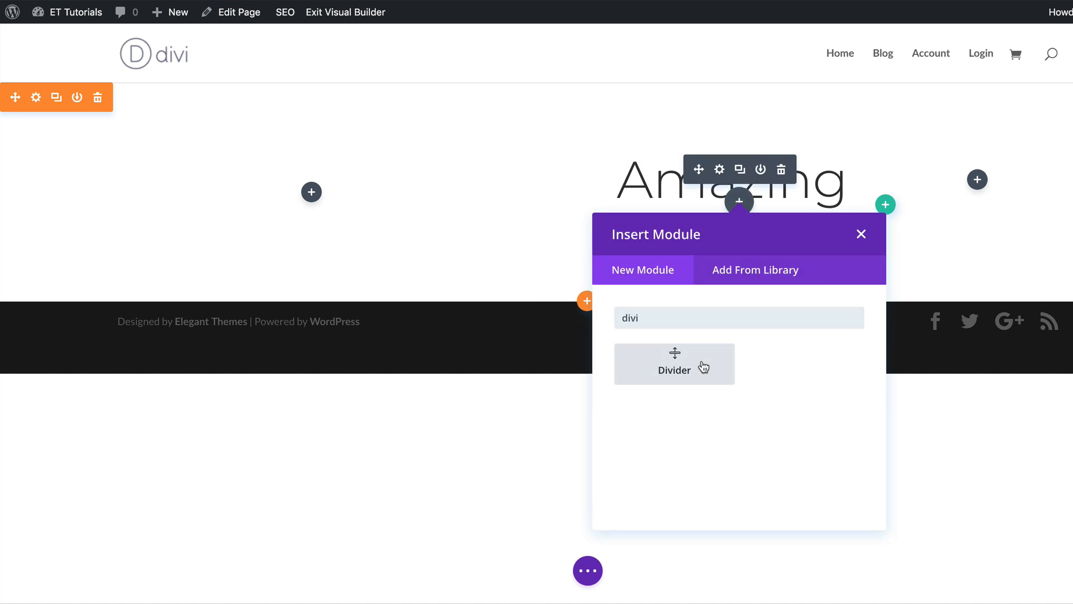
click(702, 367)
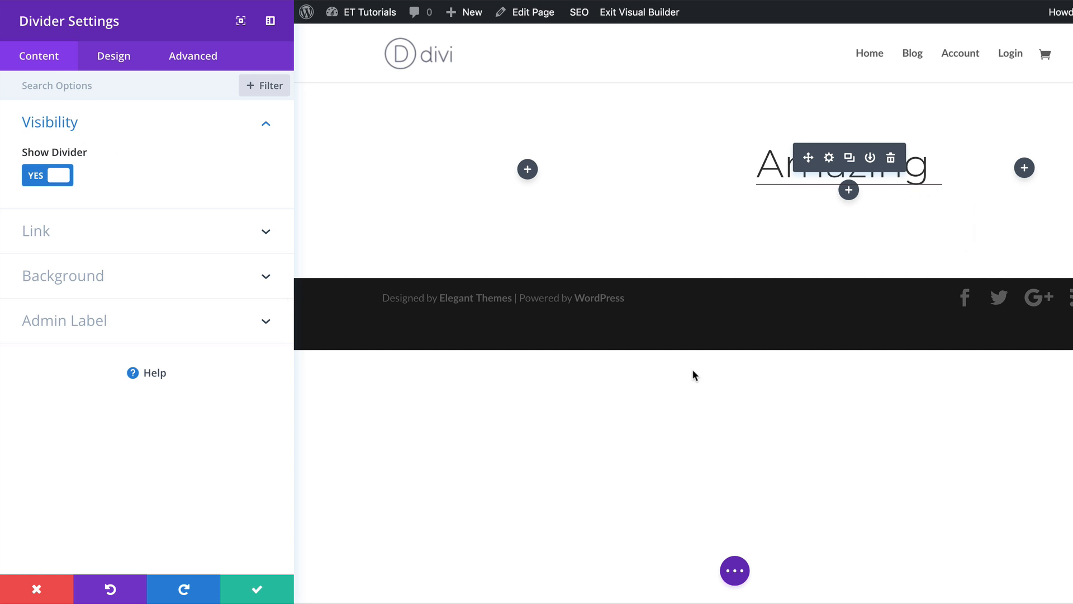
Set the divider's color to black (#000000).
click(119, 61)
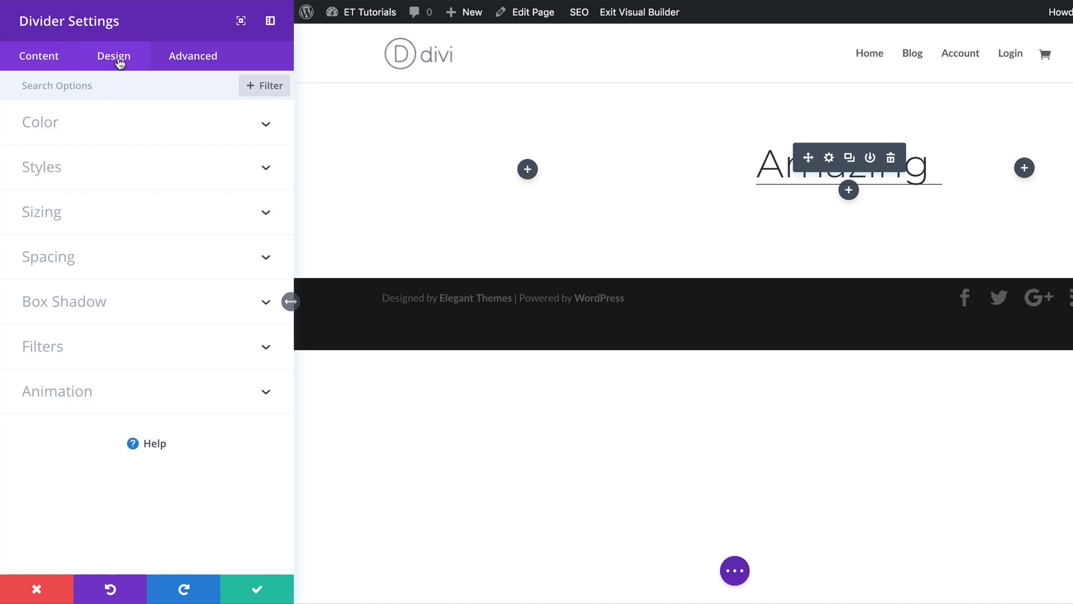
click(63, 124)
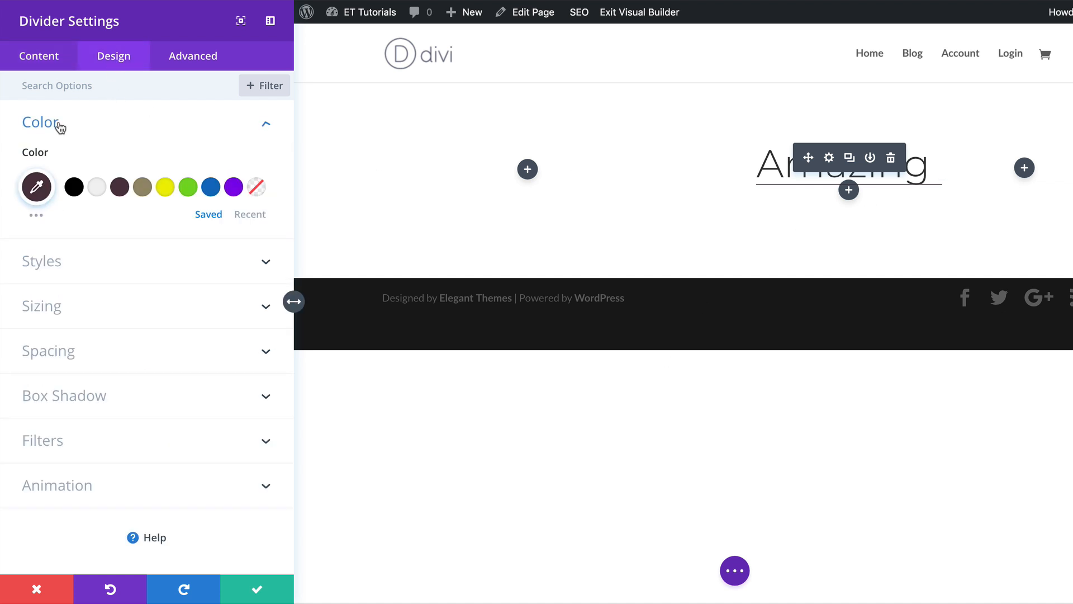
click(74, 189)
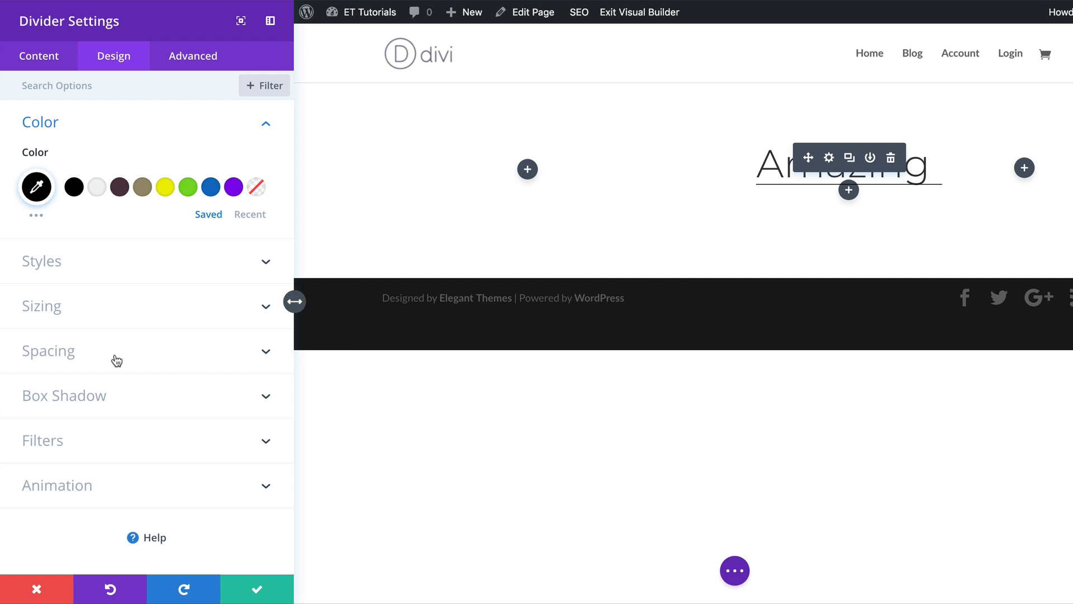
Set the divider's width to 91%.
click(106, 310)
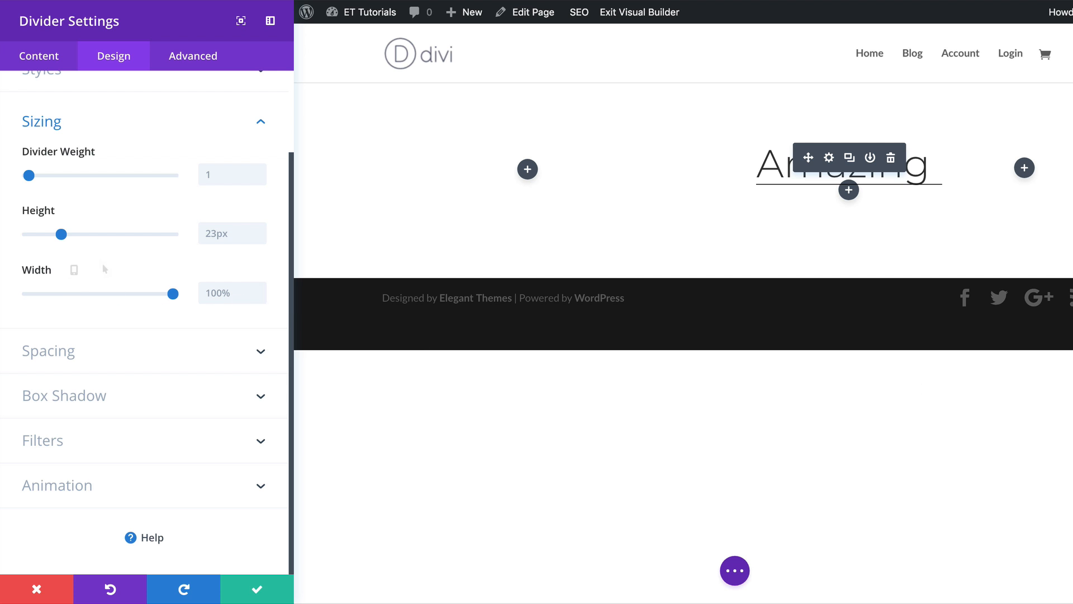
click(228, 295)
text(91)
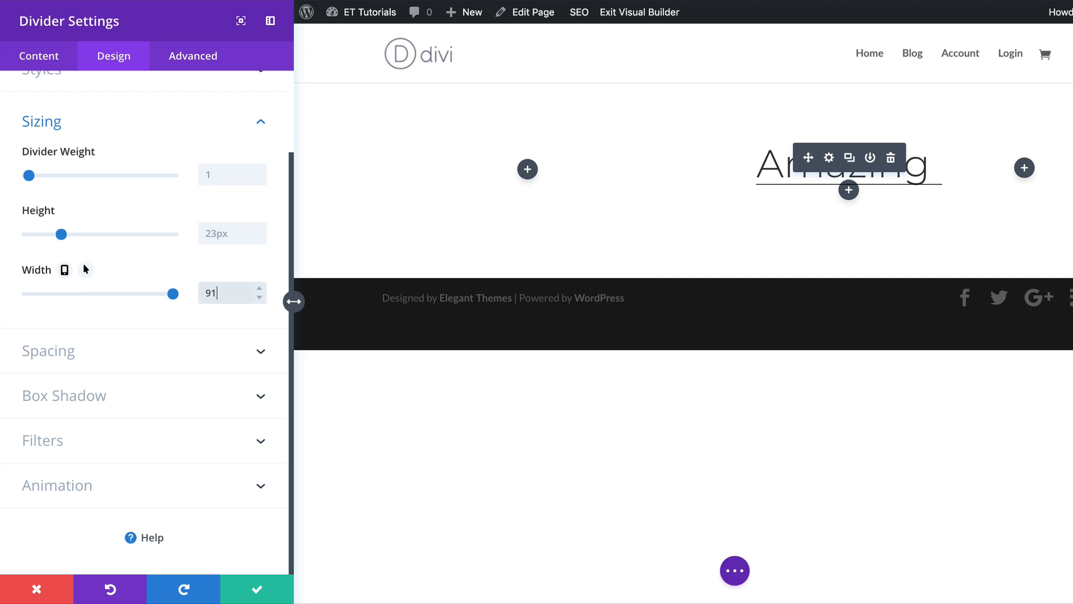
text(%)
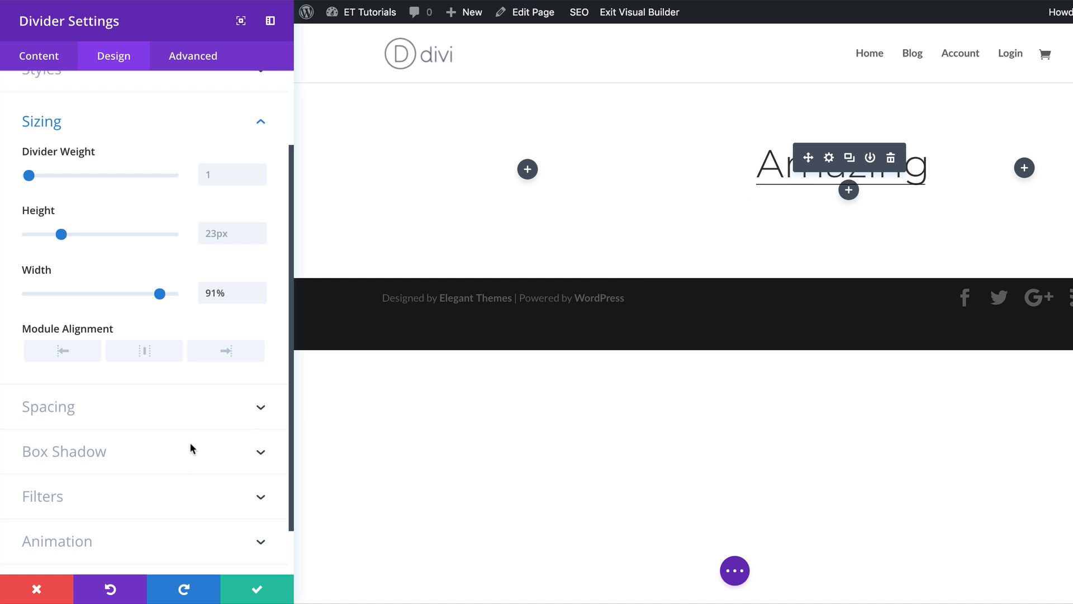
Give the divider a top custom margin of 30px.
scroll(165, 470, down, 1)
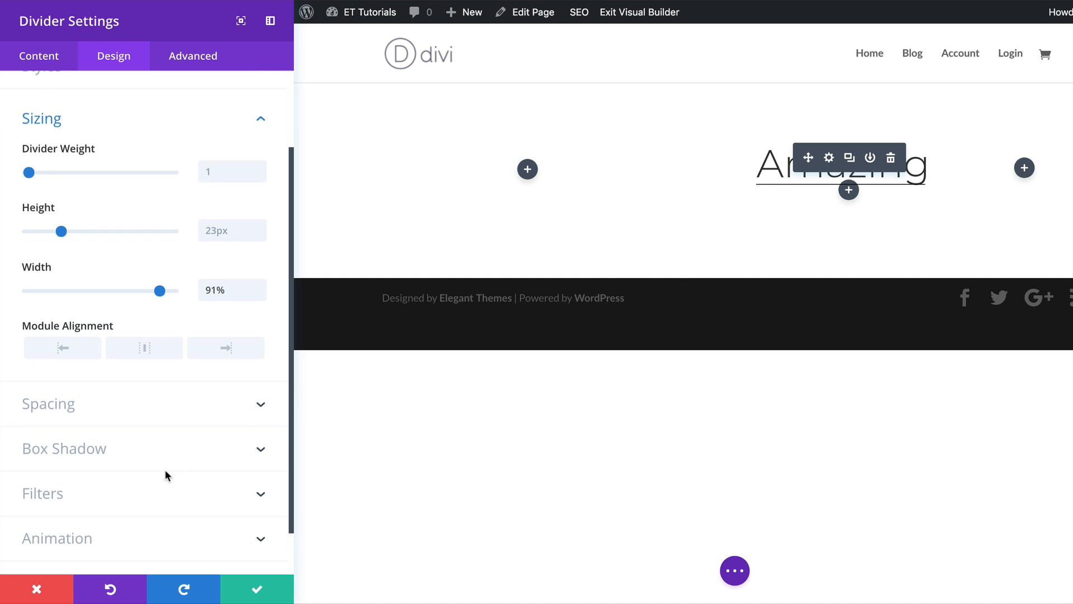
click(50, 391)
click(39, 251)
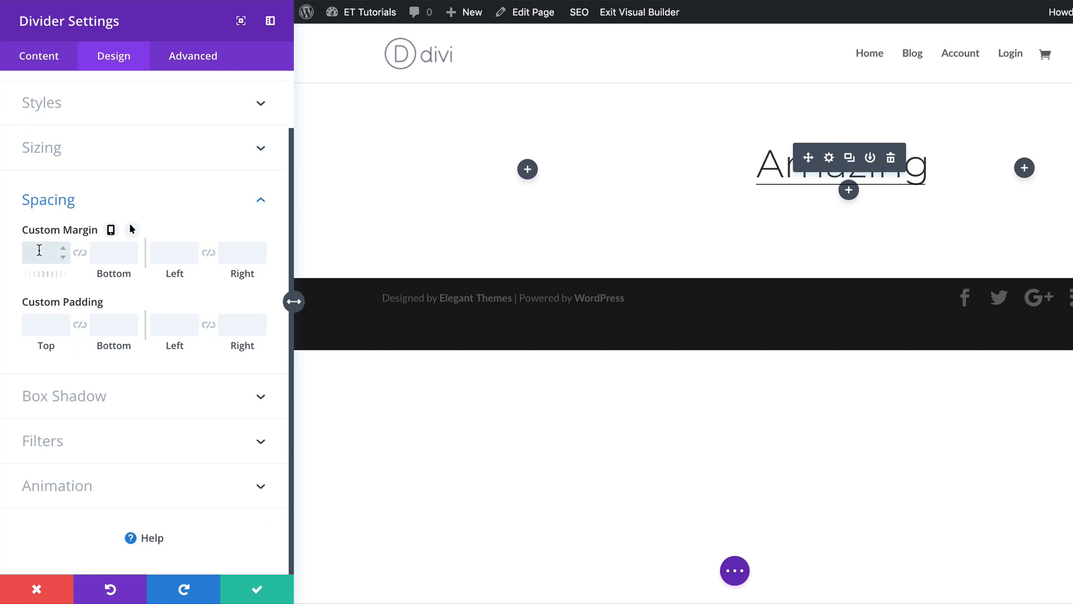
text(30px)
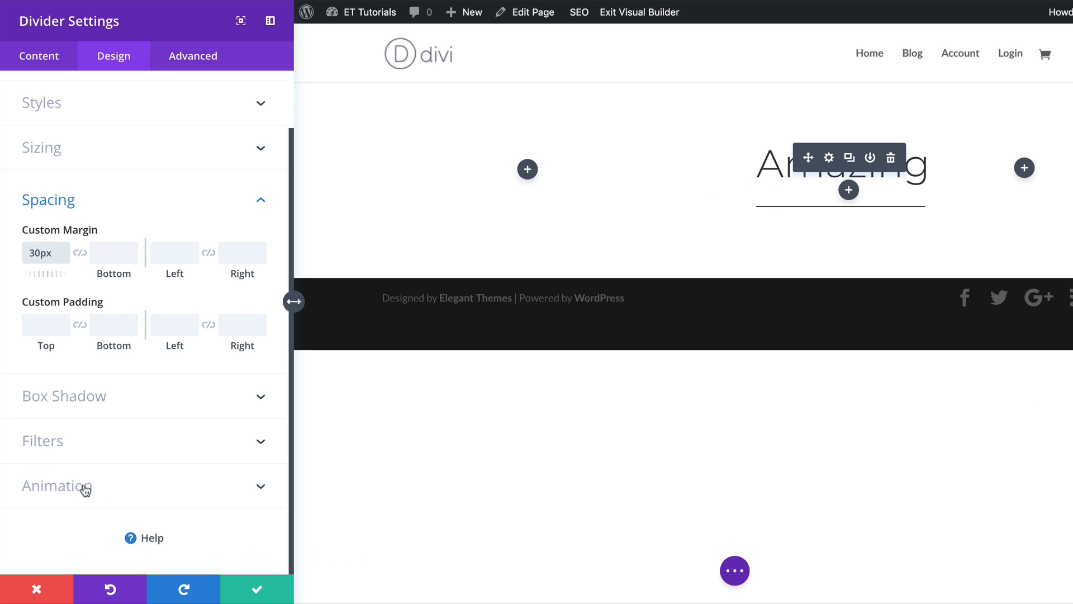
Apply a Slide animation with Left direction to the divider and save its settings.
click(107, 491)
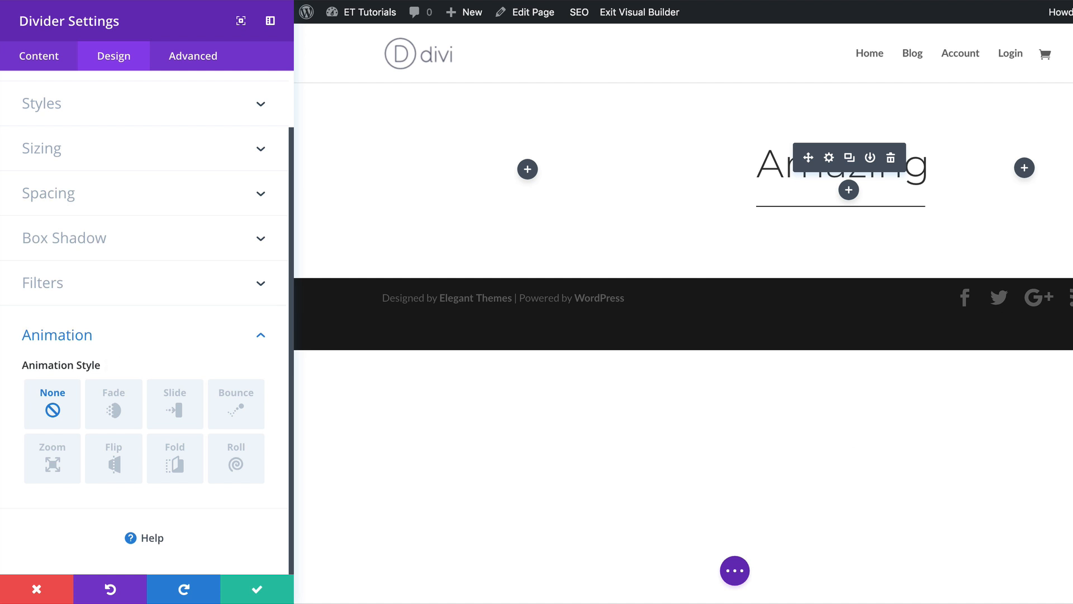
click(174, 408)
scroll(171, 411, down, 1)
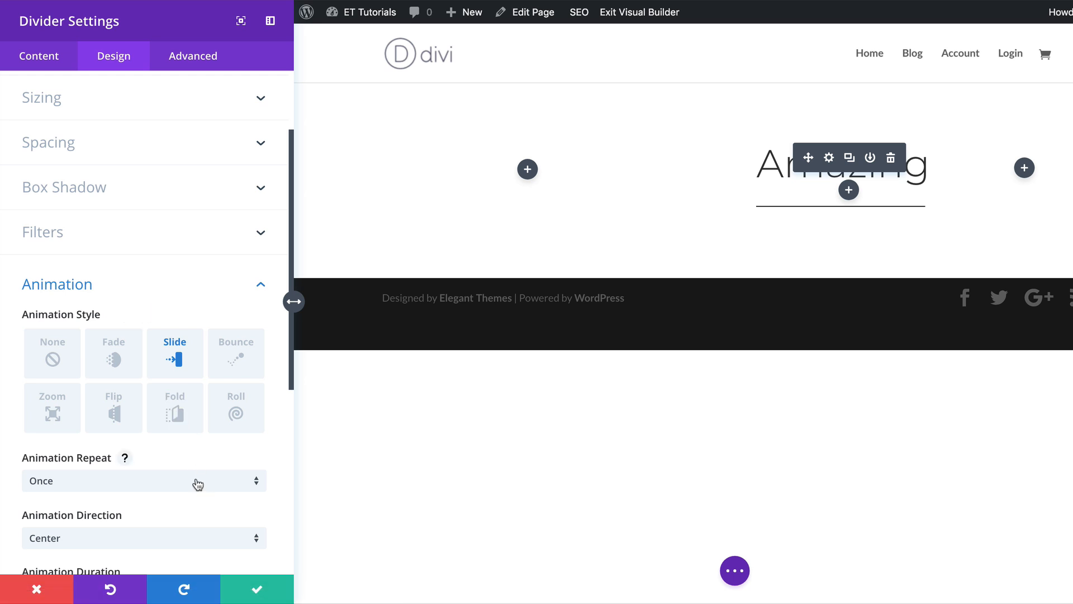
scroll(167, 480, down, 1)
scroll(167, 482, down, 2)
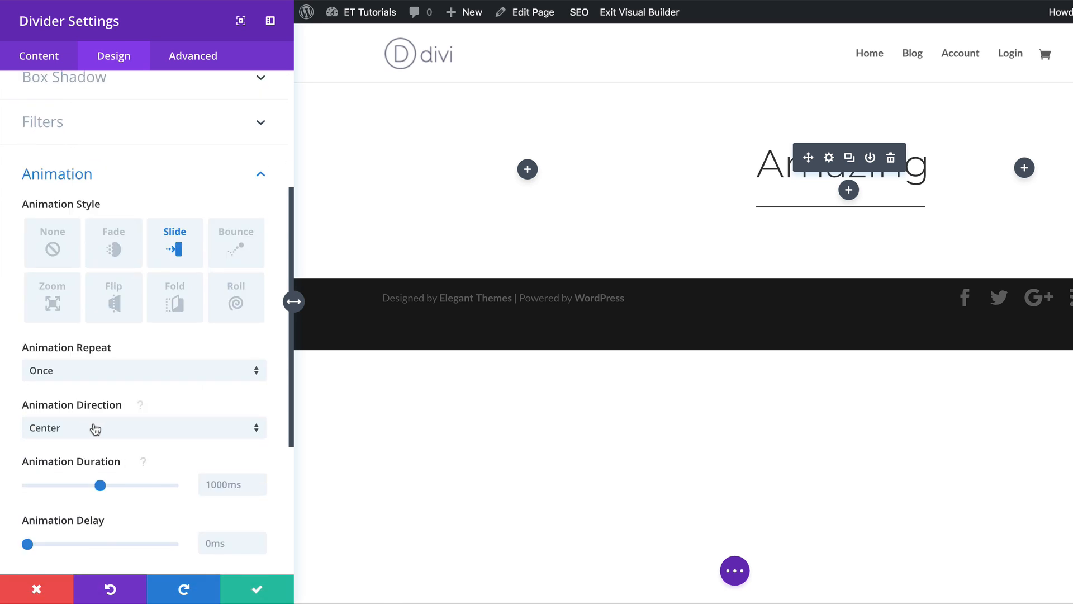
click(143, 434)
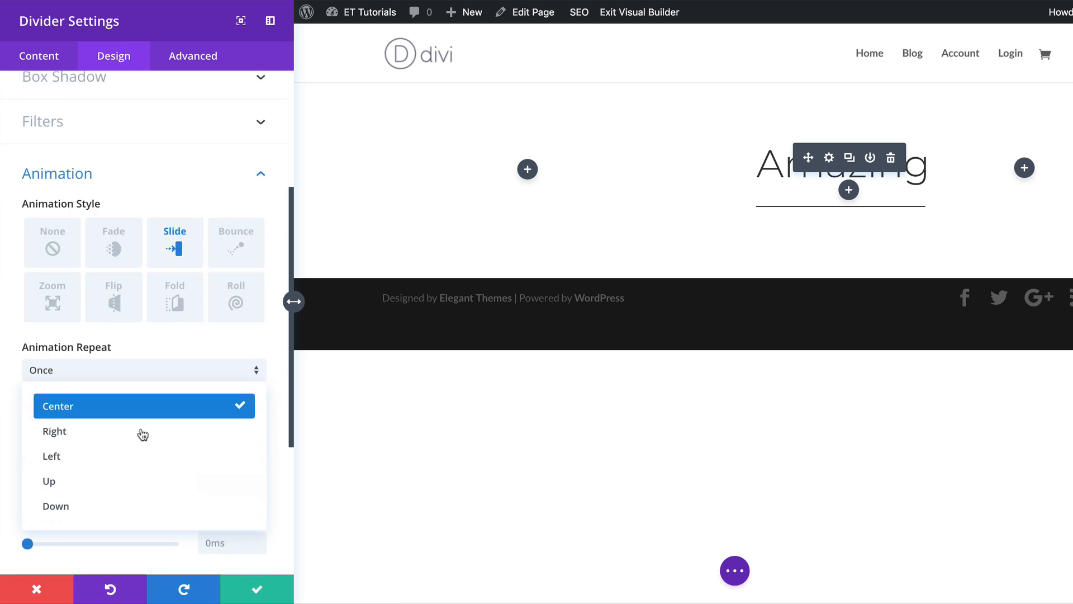
click(139, 466)
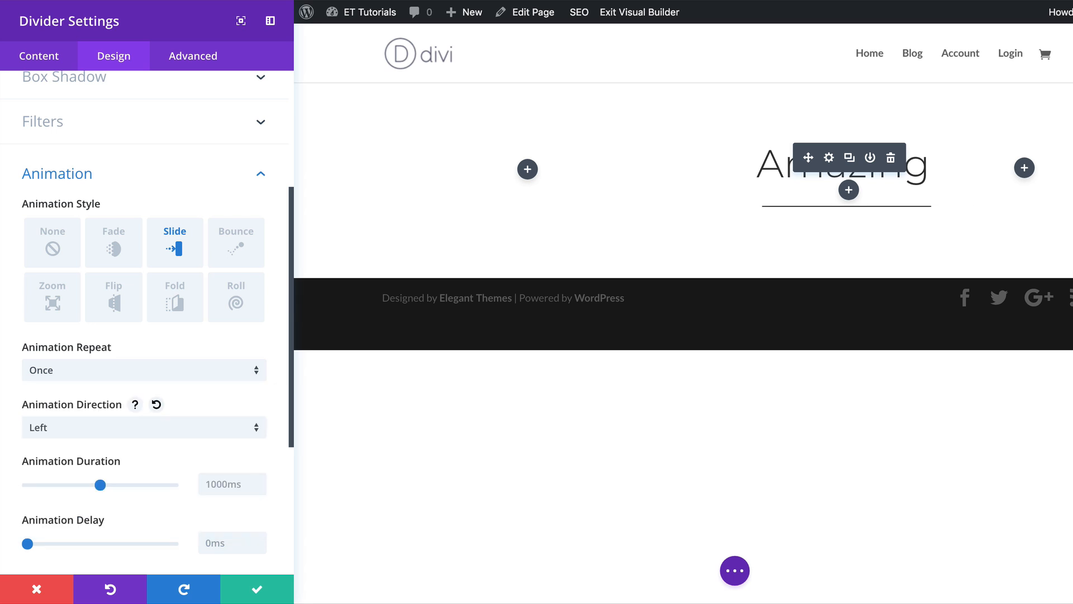
click(258, 591)
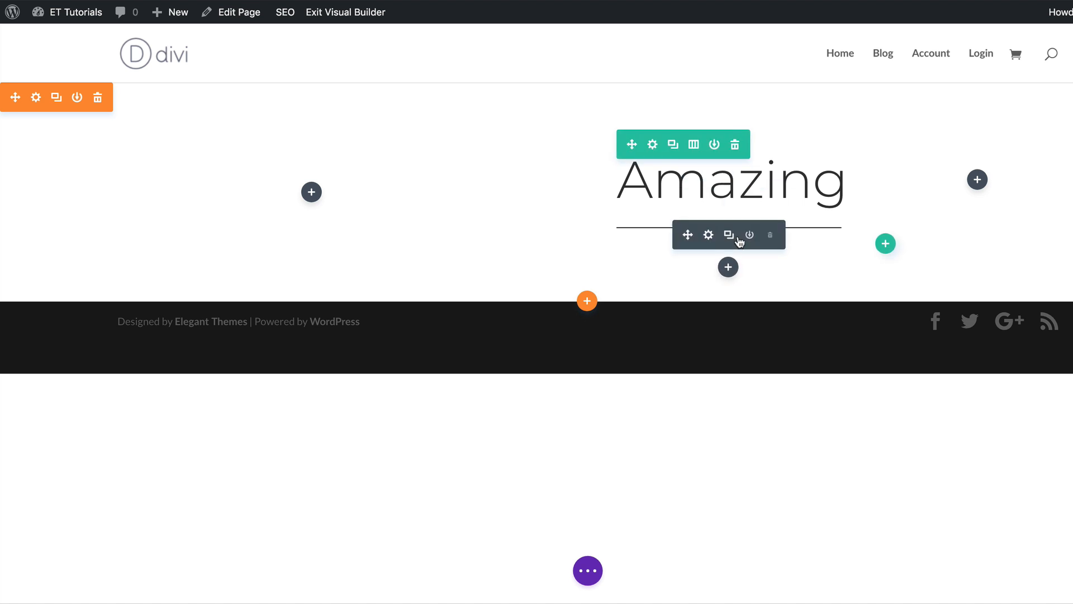
Insert a Text module below the divider.
click(729, 266)
text(text)
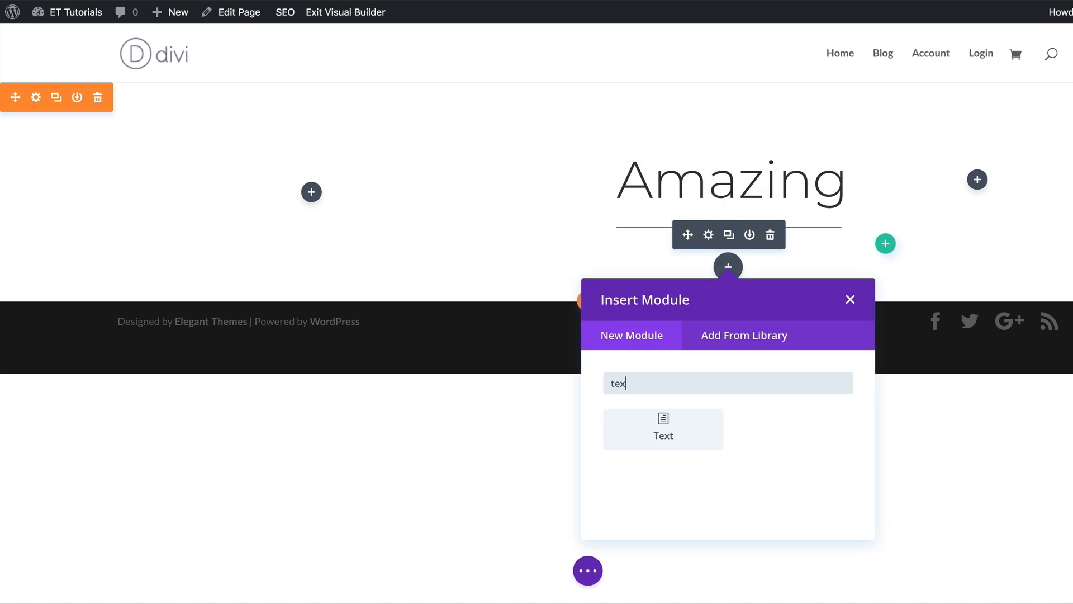
click(679, 433)
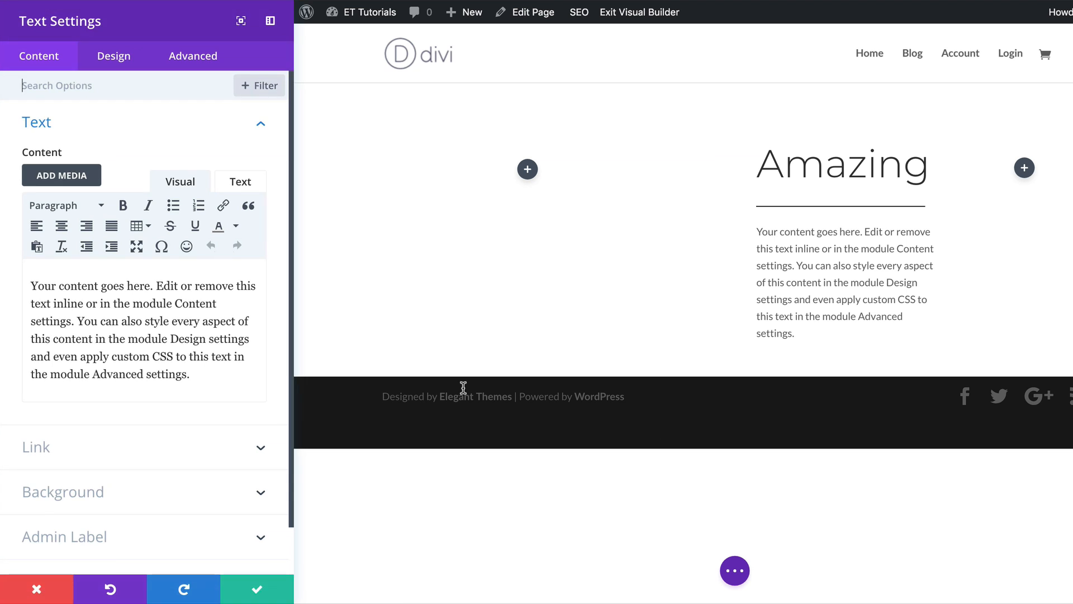
Replace the new text module's content with Features & Products.
click(231, 393)
key(ctrl+a)
text(Features & Products)
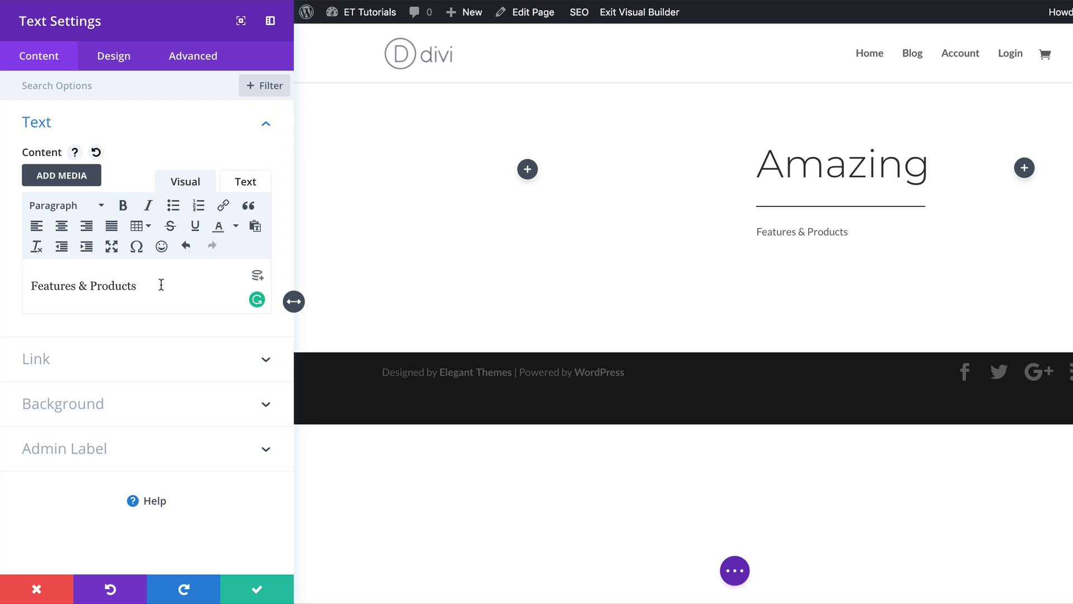
Format the text as Heading 1 and break the line before "& Products".
drag(160, 285, 21, 284)
click(94, 205)
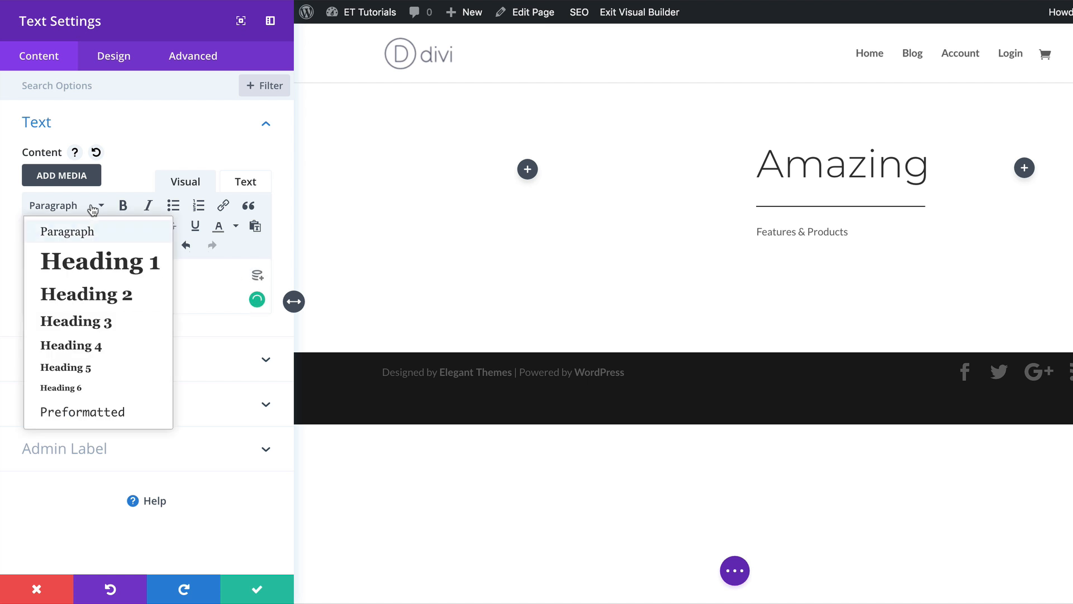
click(96, 261)
click(142, 300)
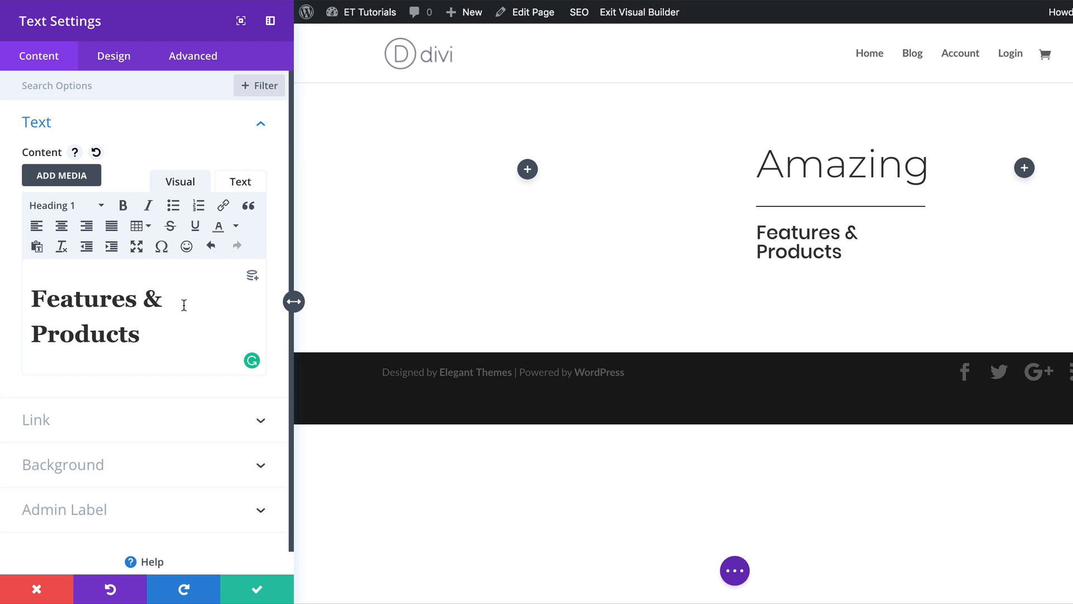
key(Return)
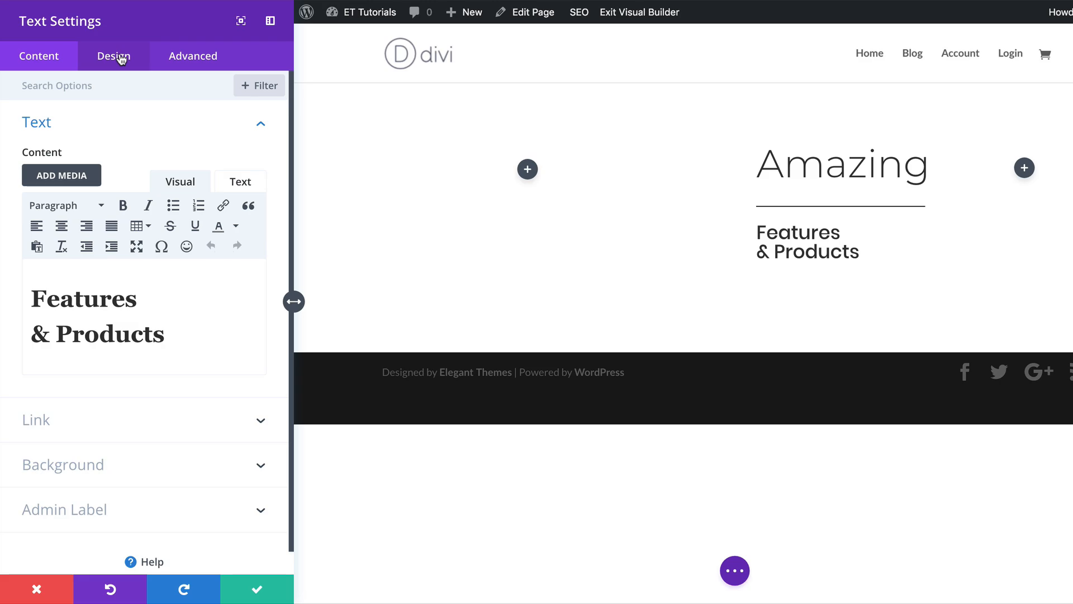
Style the subheading's H1 text with Montserrat font, Light weight and the color #3f46ff.
click(118, 53)
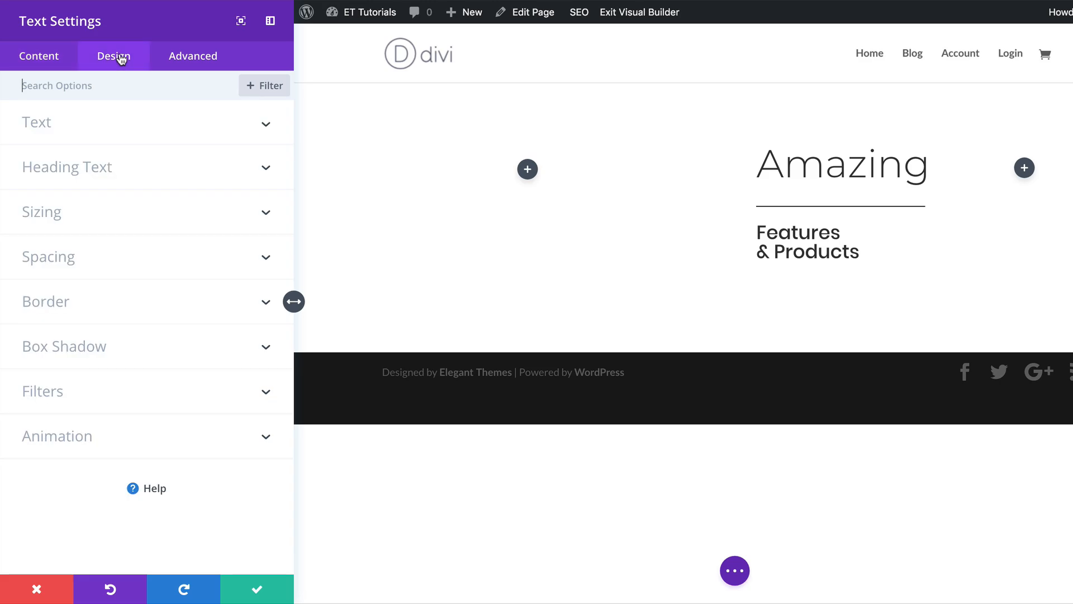
click(759, 226)
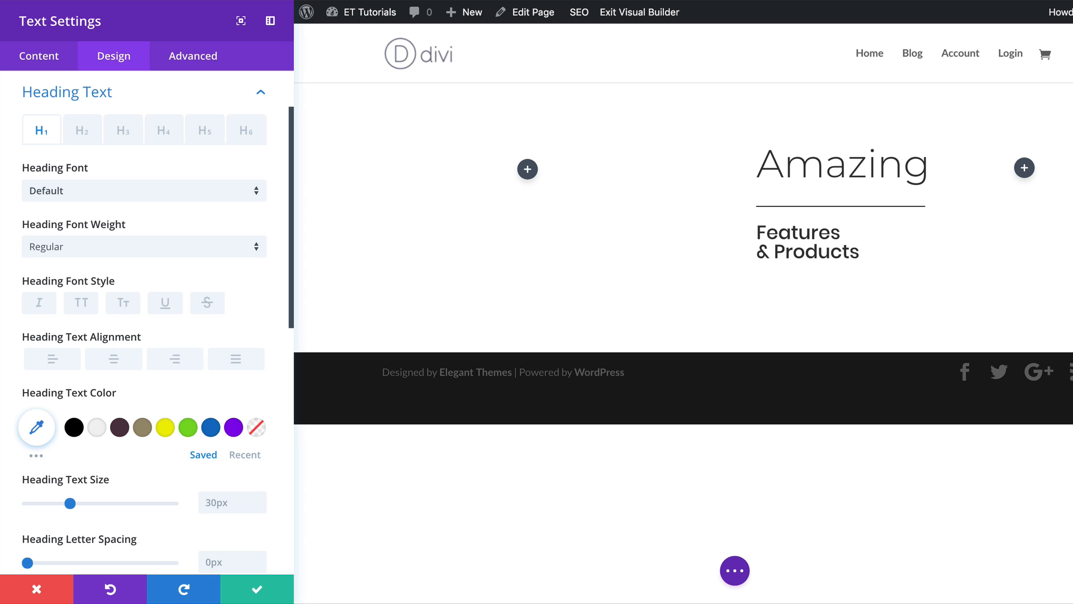
click(119, 193)
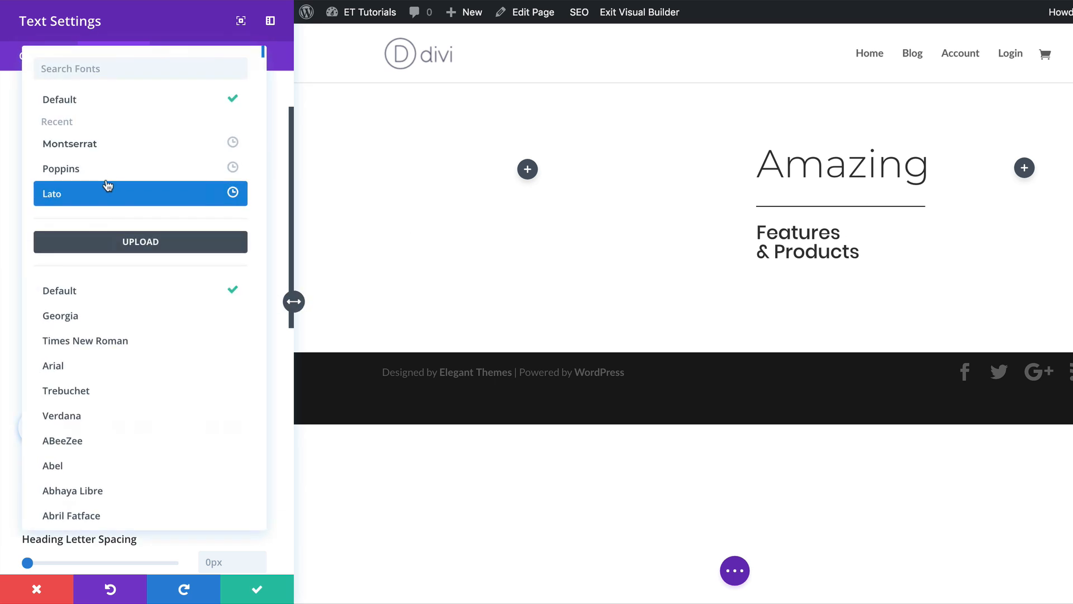
click(127, 147)
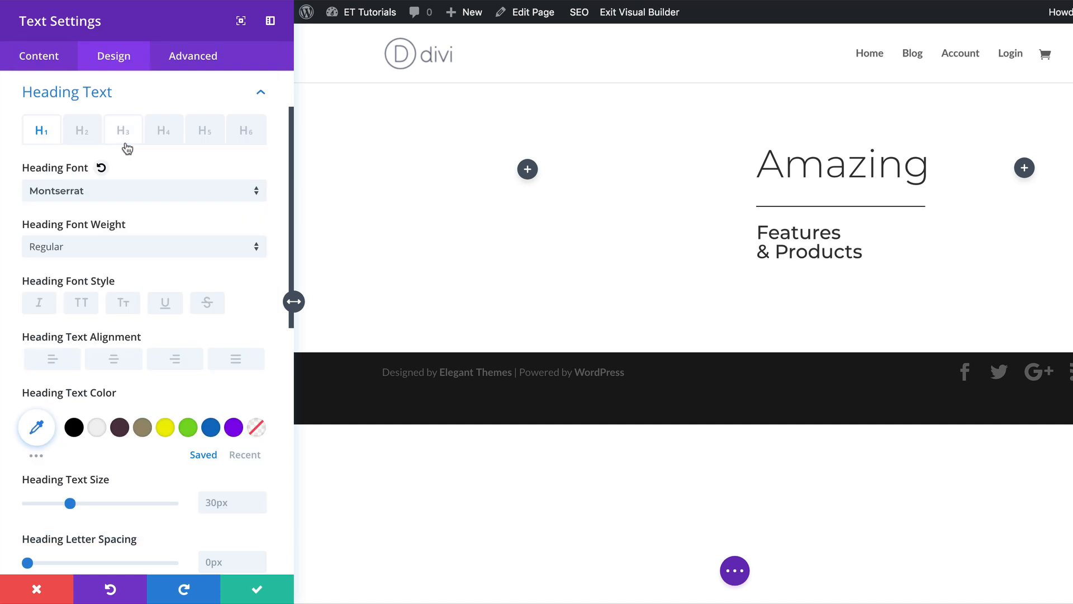
click(143, 246)
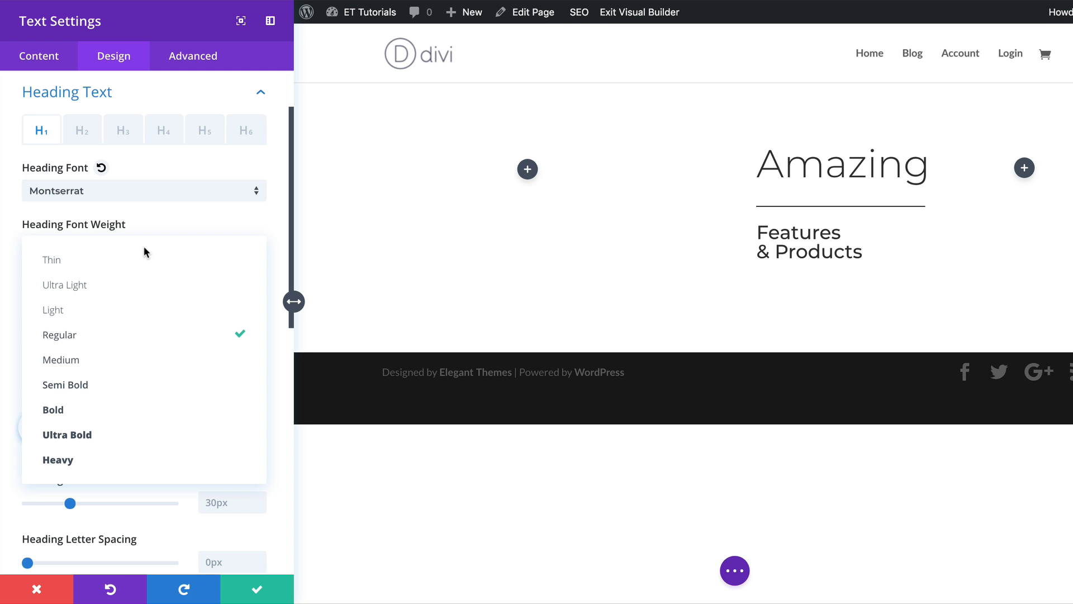
click(115, 310)
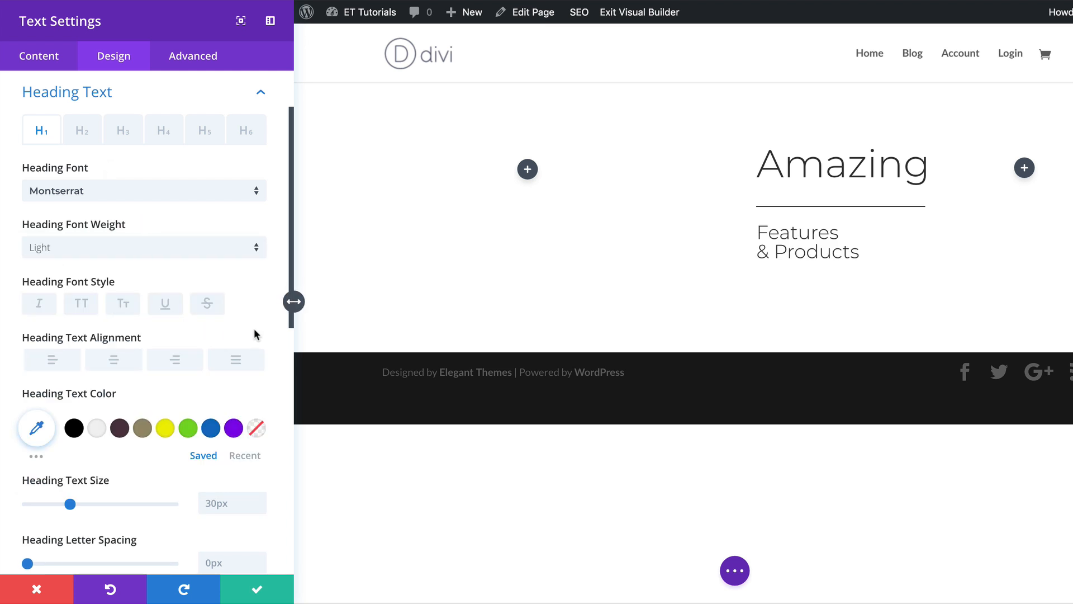
click(44, 414)
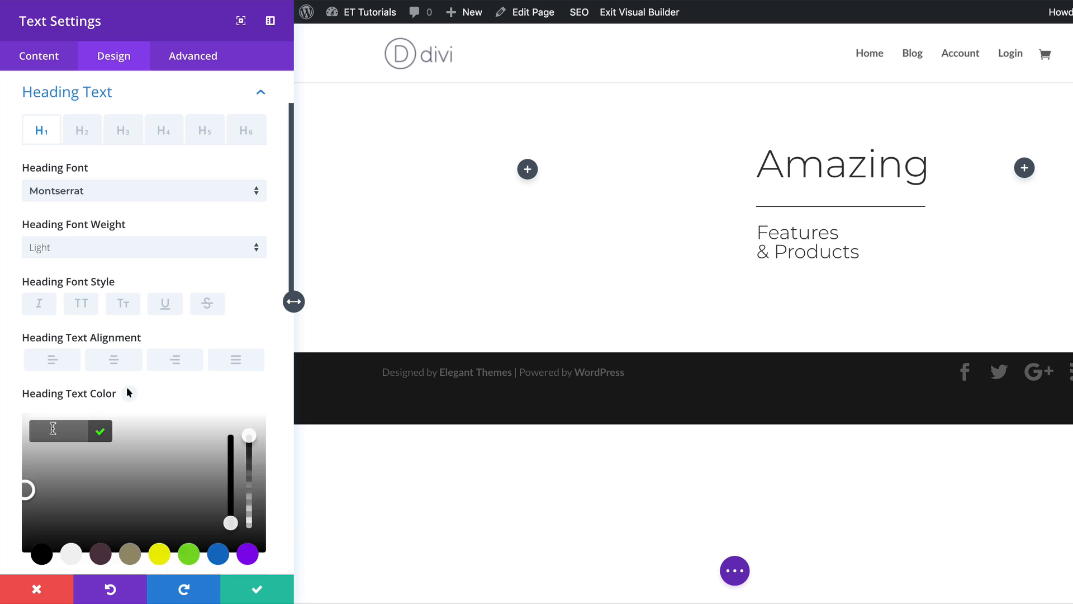
text(#3f16ff)
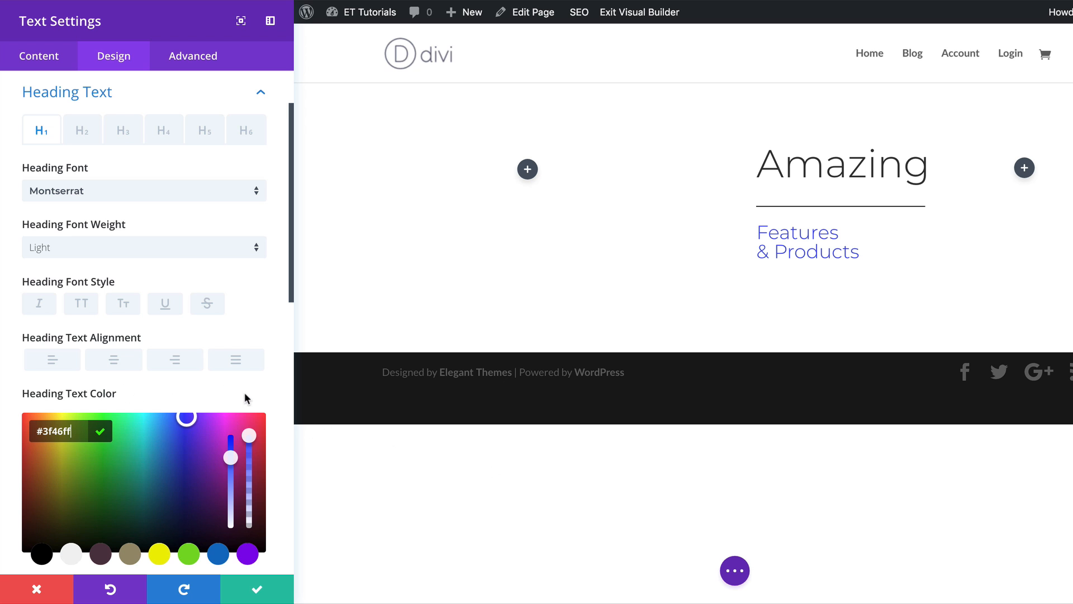
Set the H1 heading text size to 3.8vw.
scroll(285, 401, down, 5)
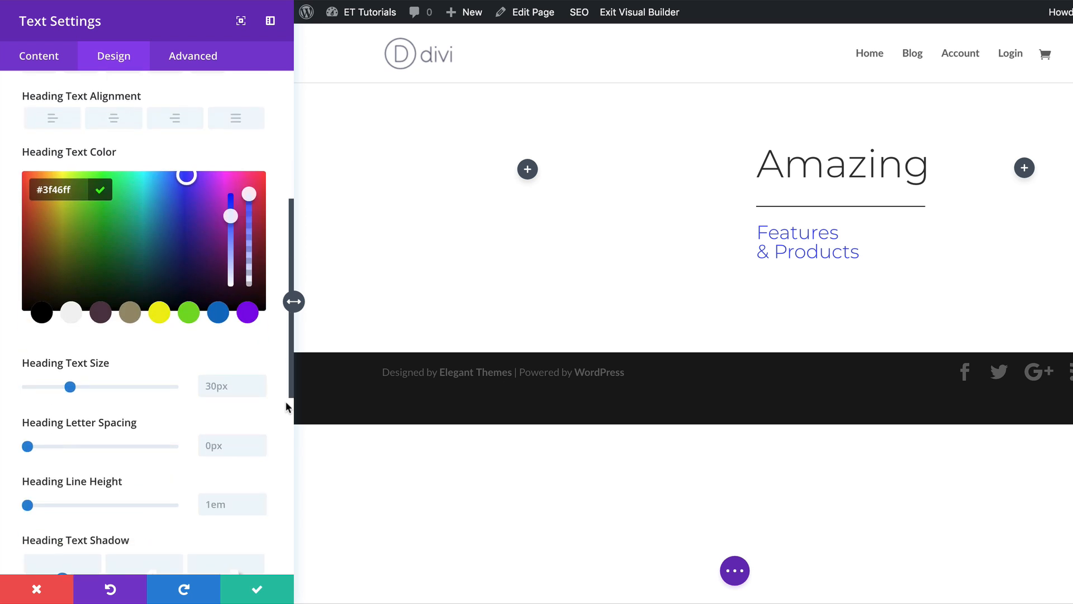
click(210, 384)
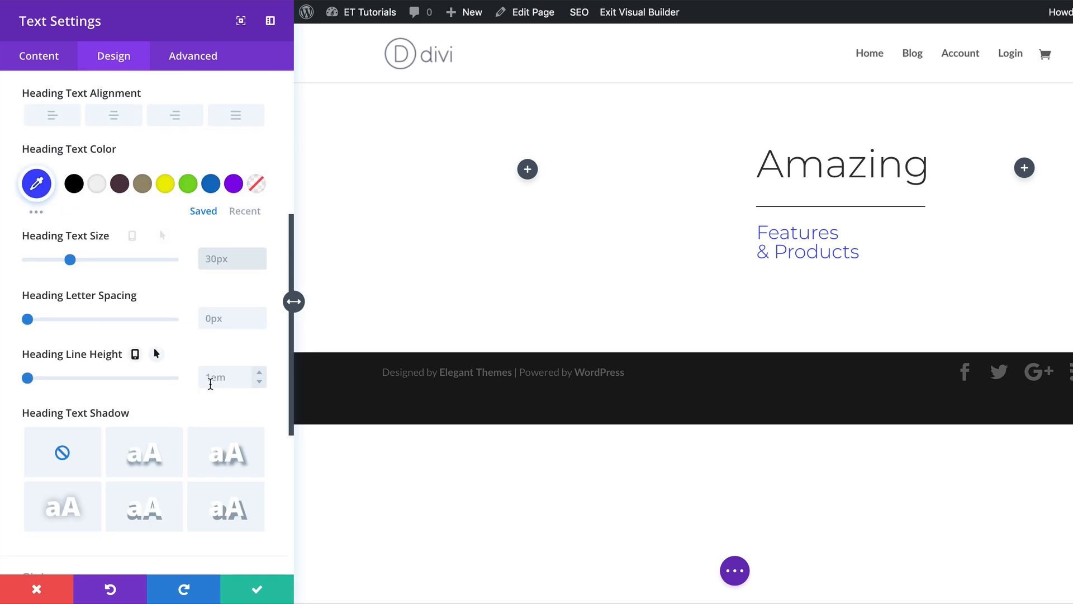
text(3.8vw)
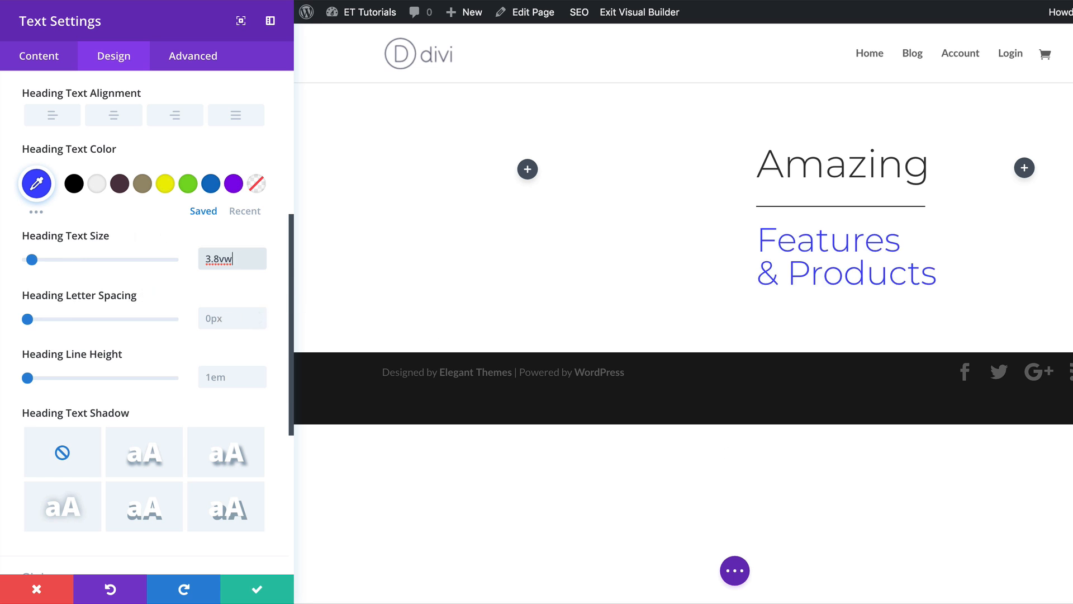
key(Tab)
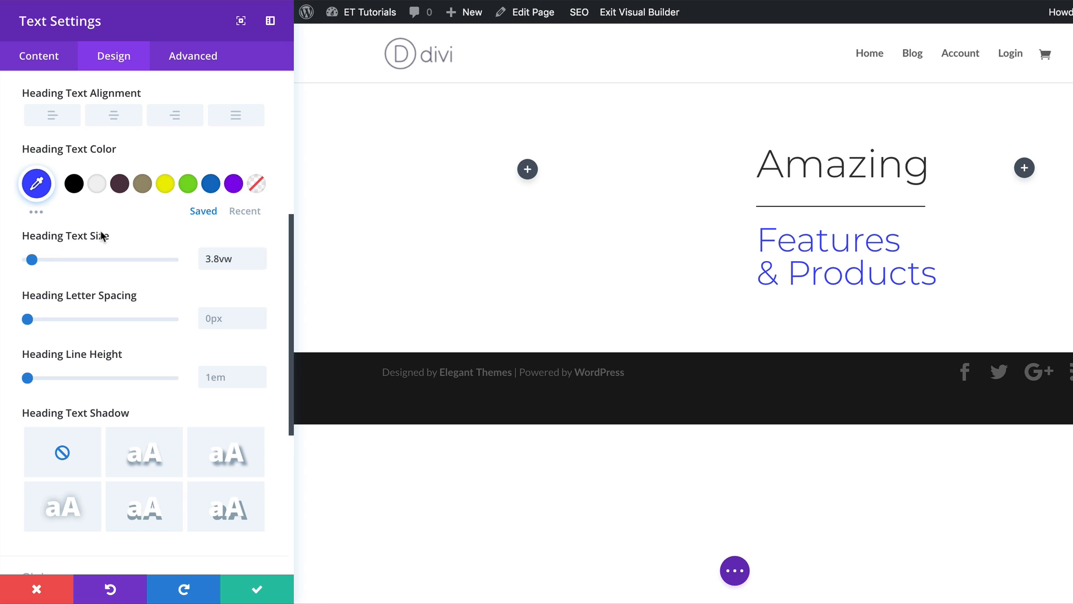
Enable responsive heading sizes and set 6.5vw for tablet and 40px for phone.
click(104, 255)
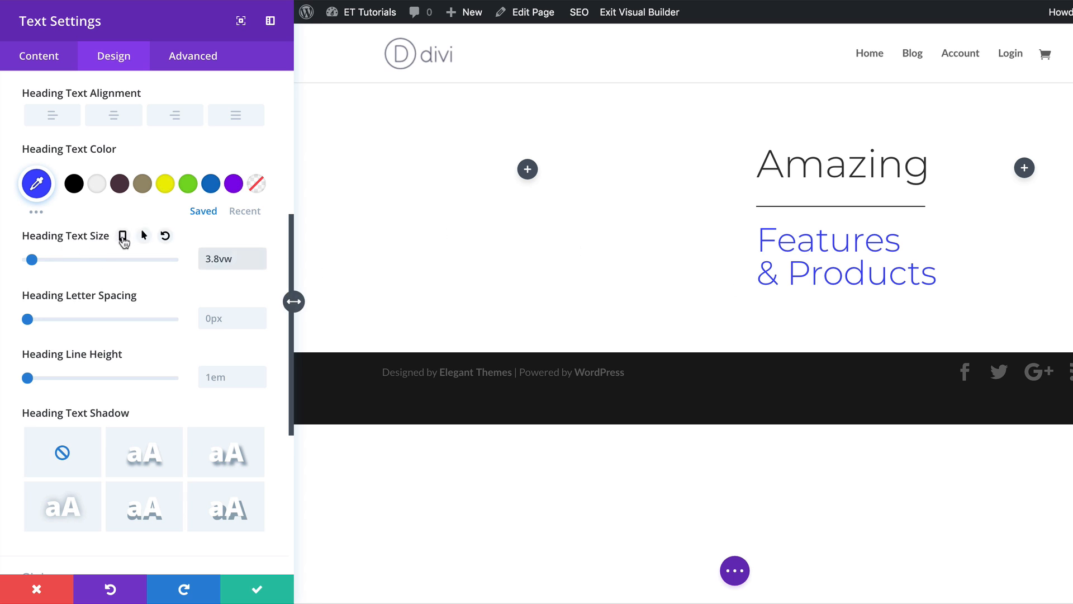
click(125, 238)
click(154, 268)
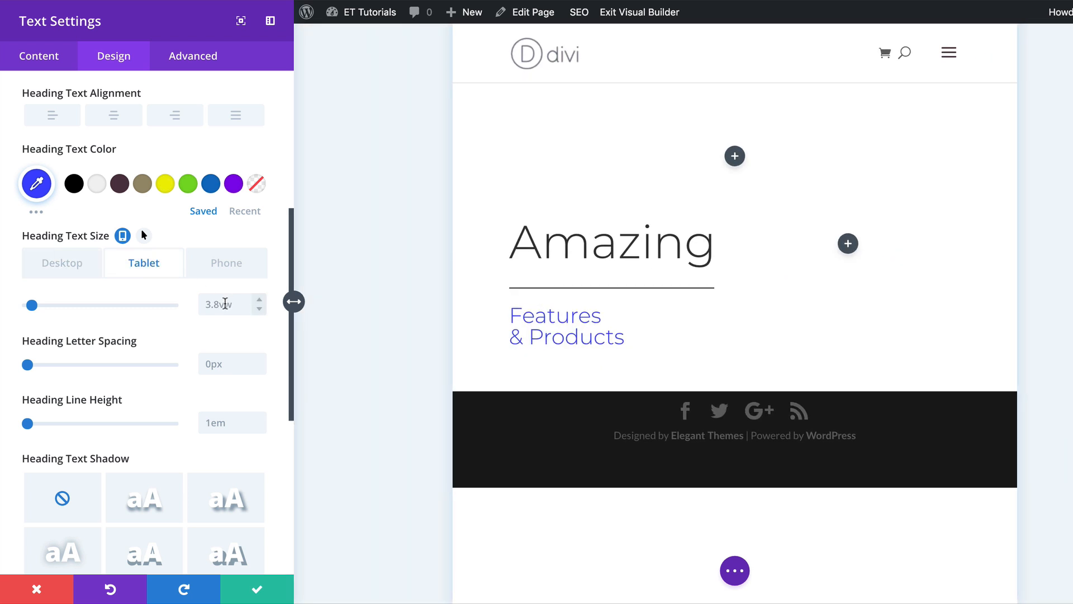
double_click(221, 304)
text(6.5vw)
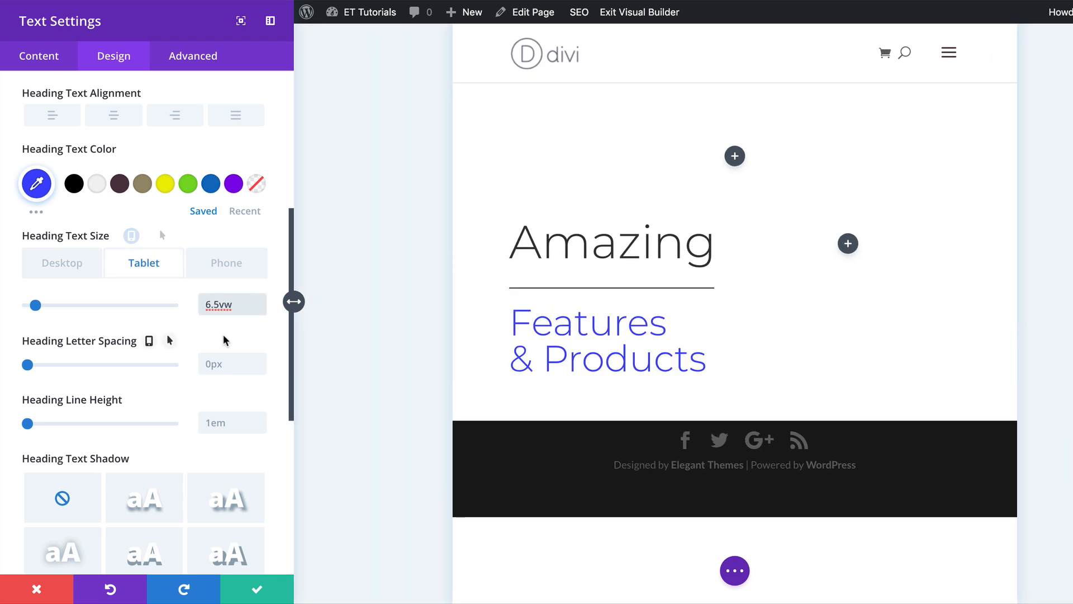
click(225, 268)
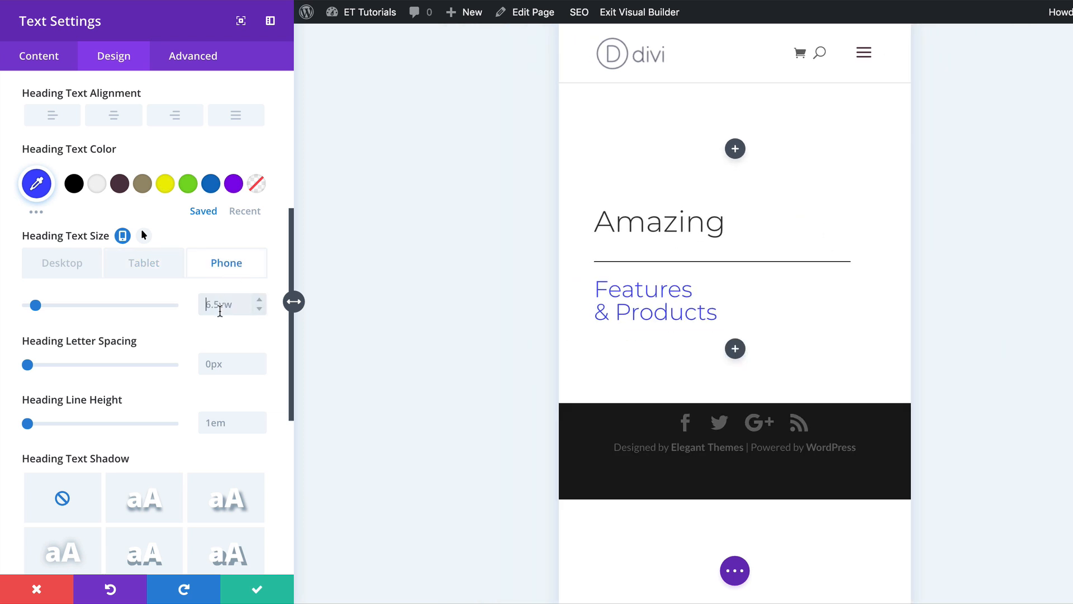
text(40v)
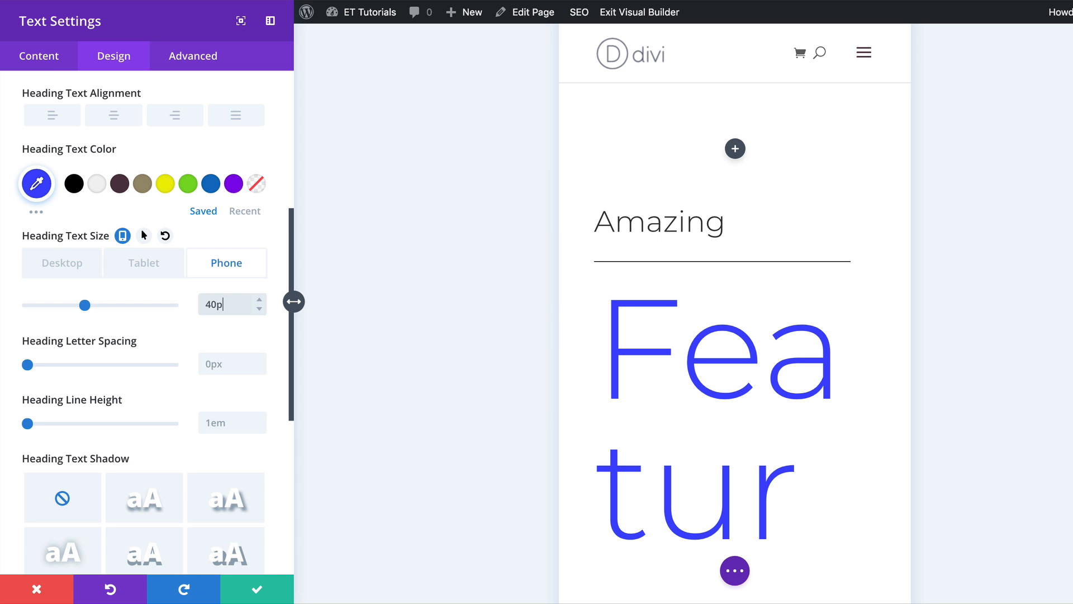
text(x)
click(54, 263)
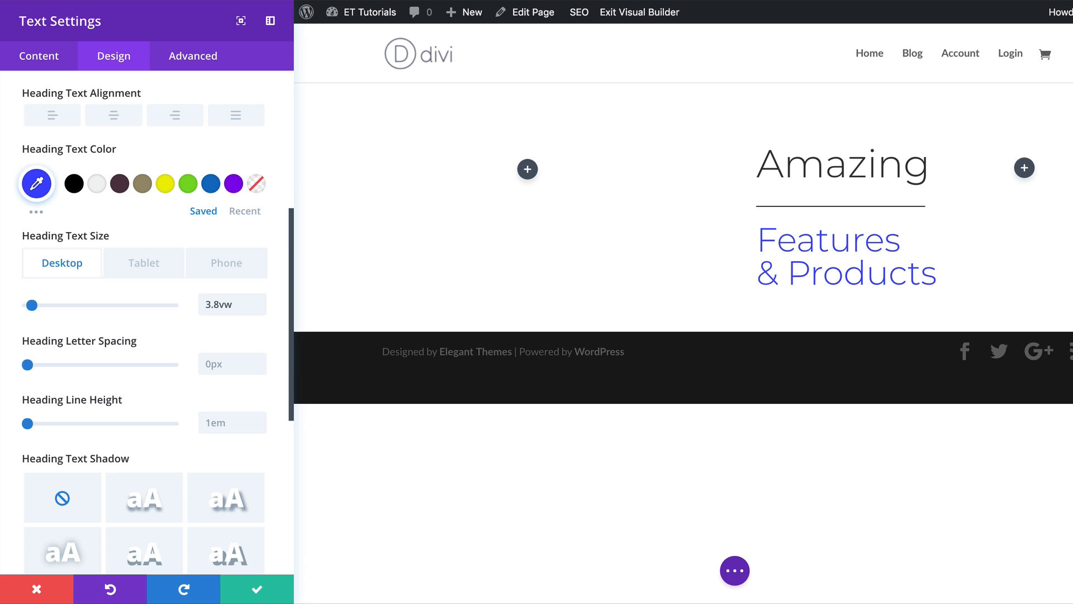
Set the heading line height to 0.8em.
scroll(150, 401, down, 2)
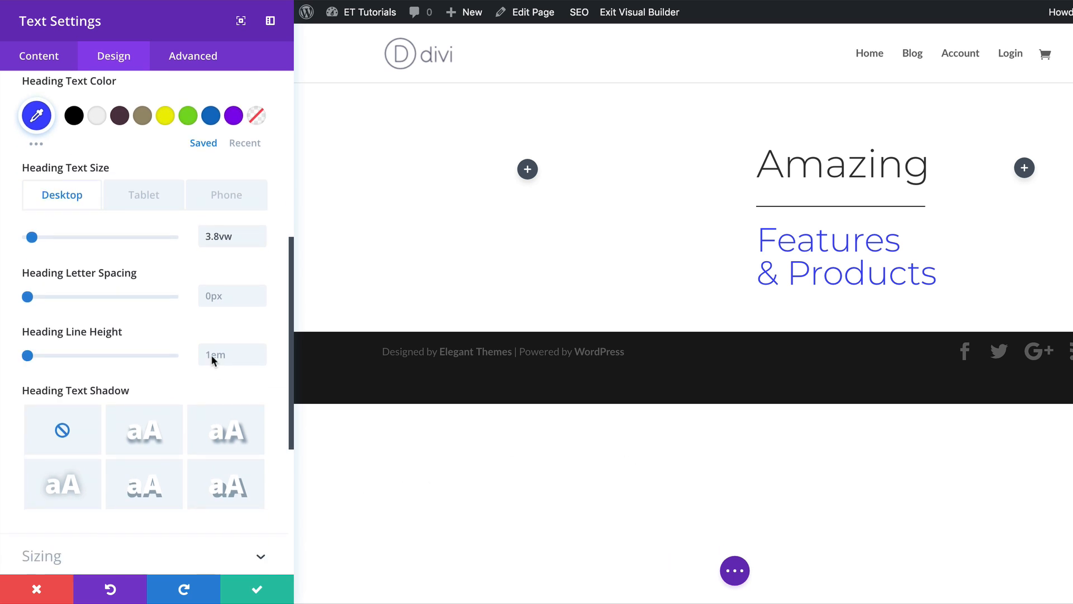
click(218, 354)
text(0.8em)
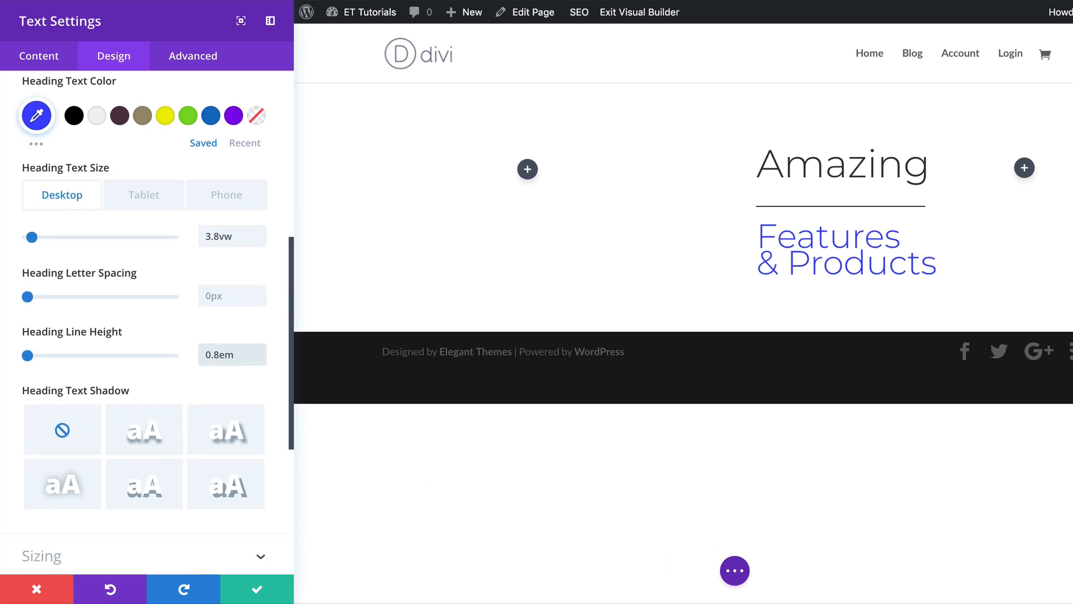
Apply a Slide animation with Left direction to the subheading text module.
scroll(197, 555, down, 5)
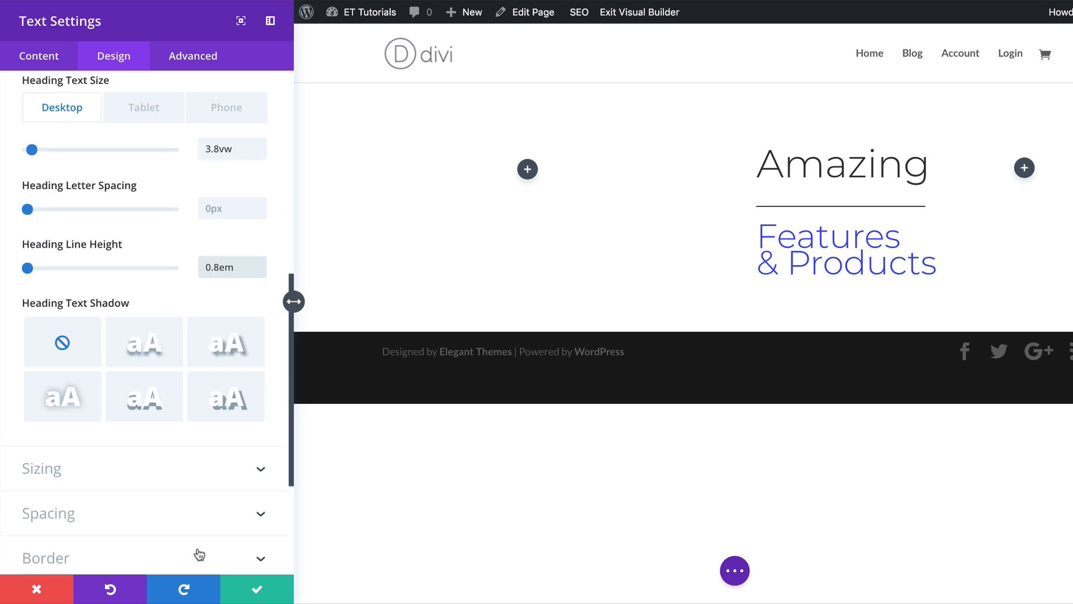
click(63, 489)
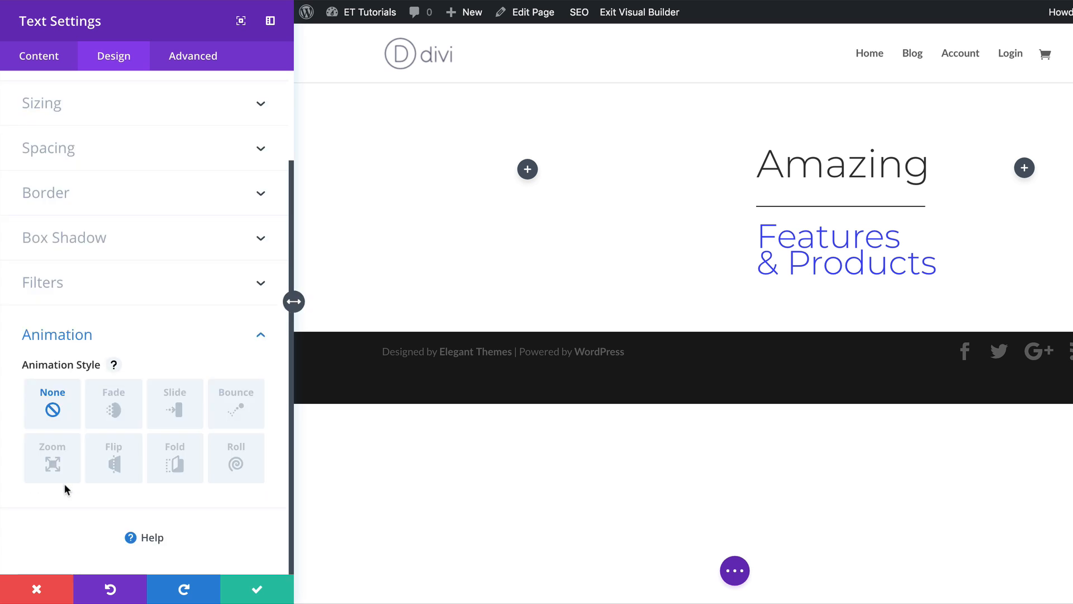
click(174, 410)
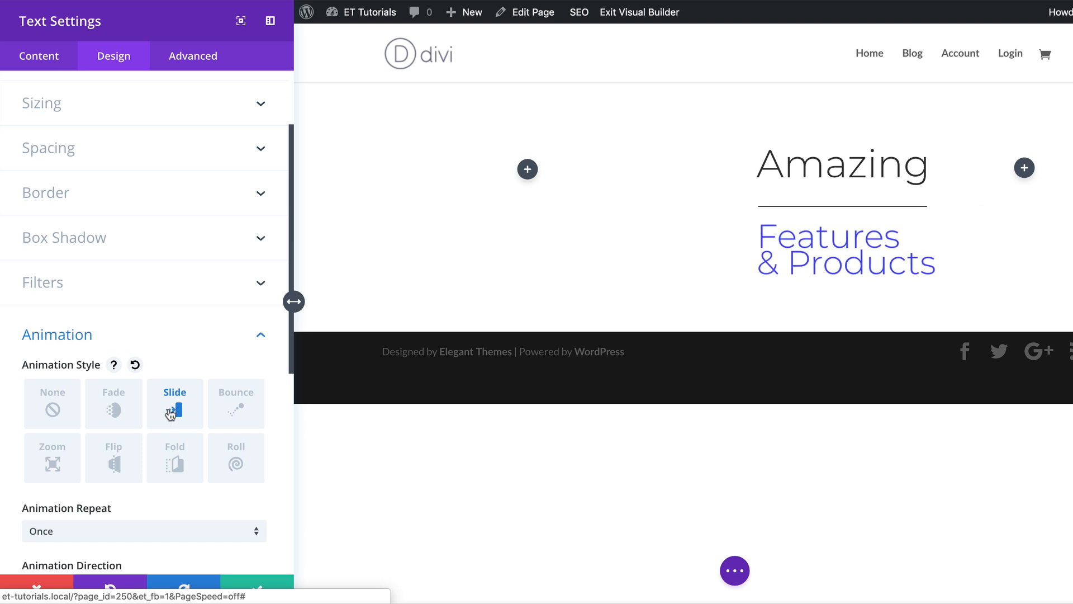
scroll(149, 509, down, 5)
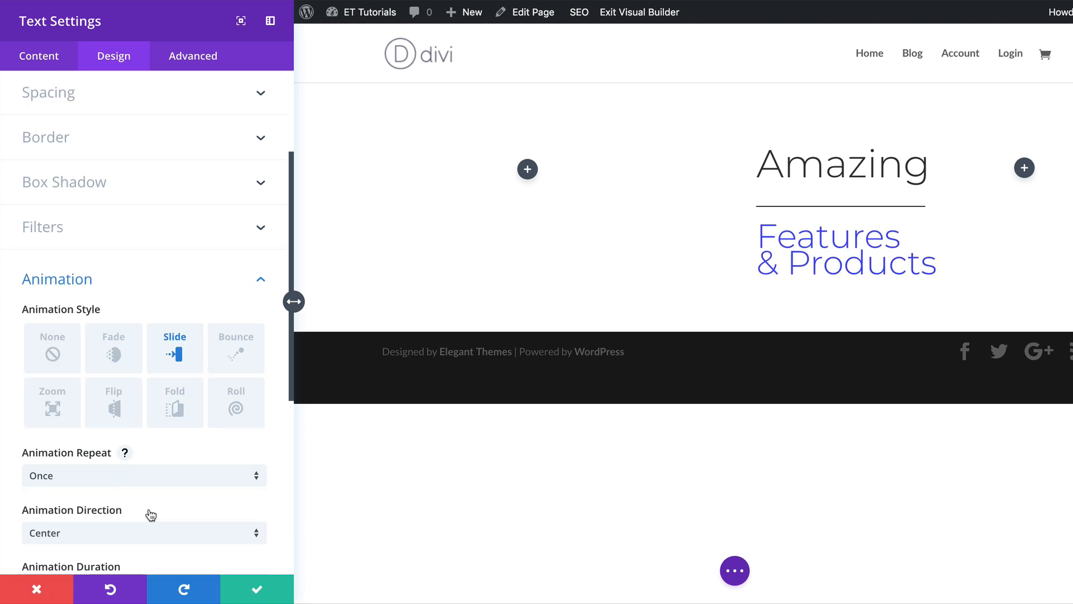
click(116, 305)
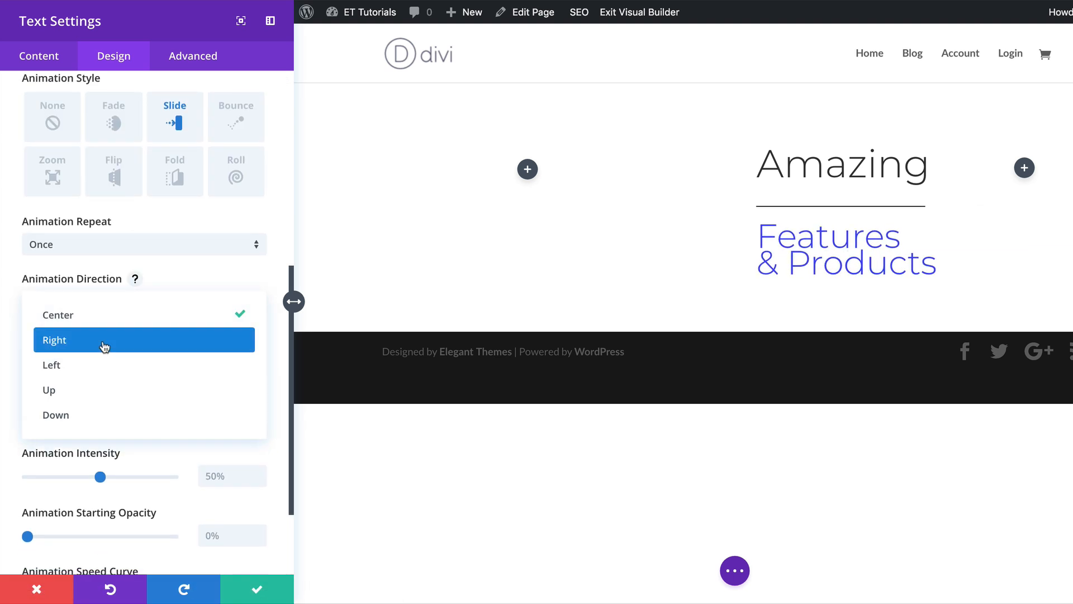
click(103, 364)
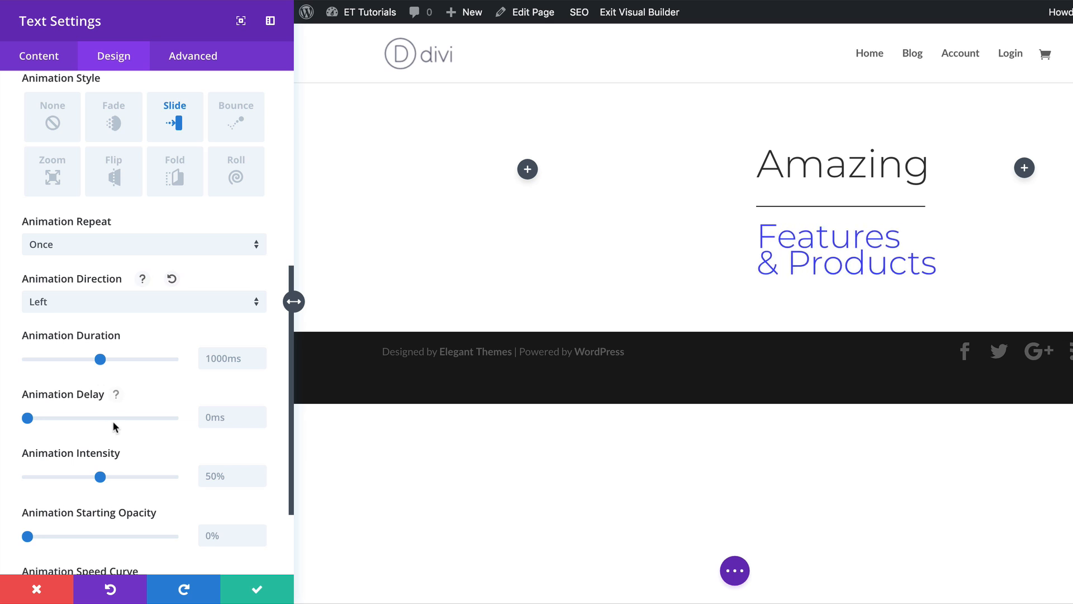
Set the animation duration to 600ms and intensity to 10%, then save the module settings.
scroll(140, 428, down, 2)
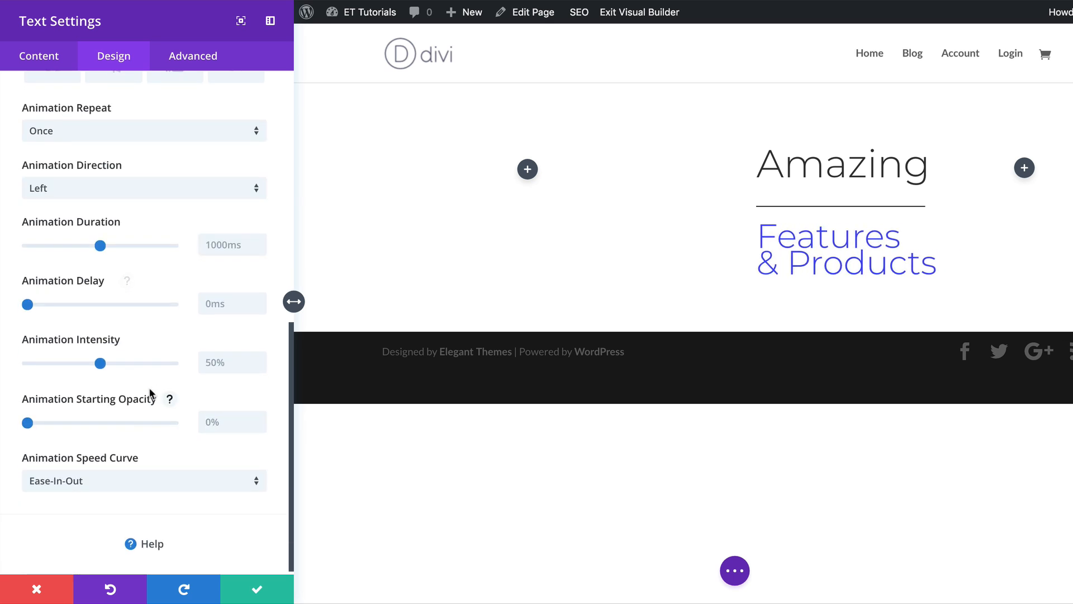
click(202, 244)
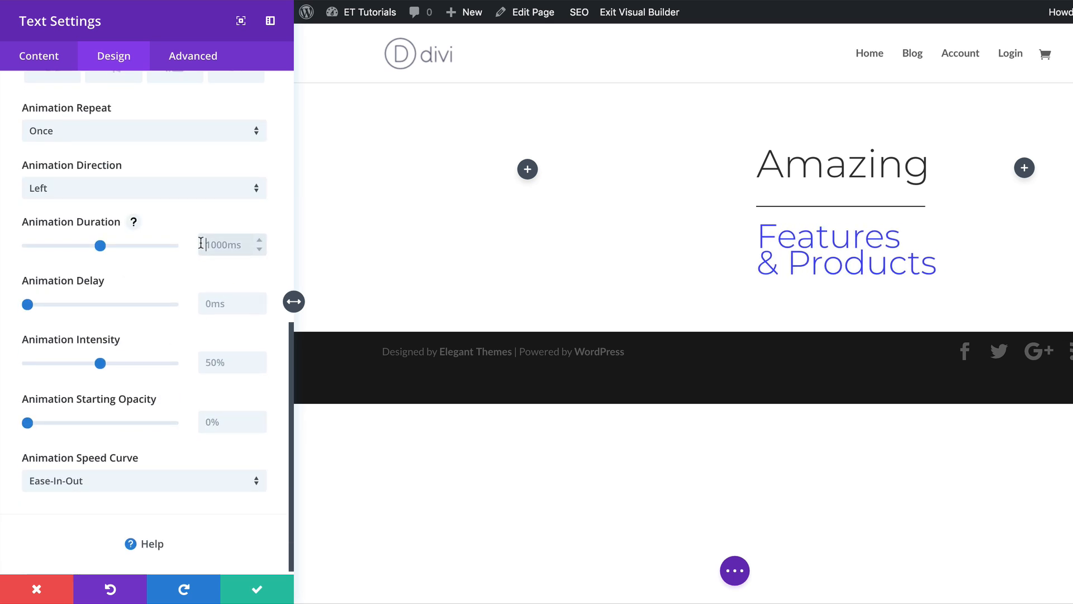
text(600ms)
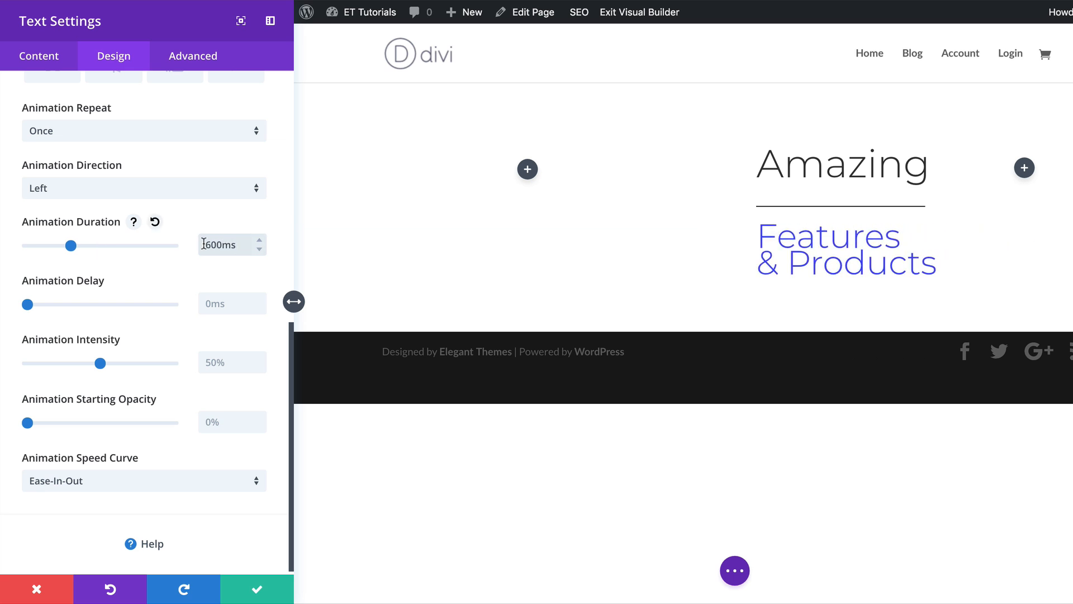
click(205, 363)
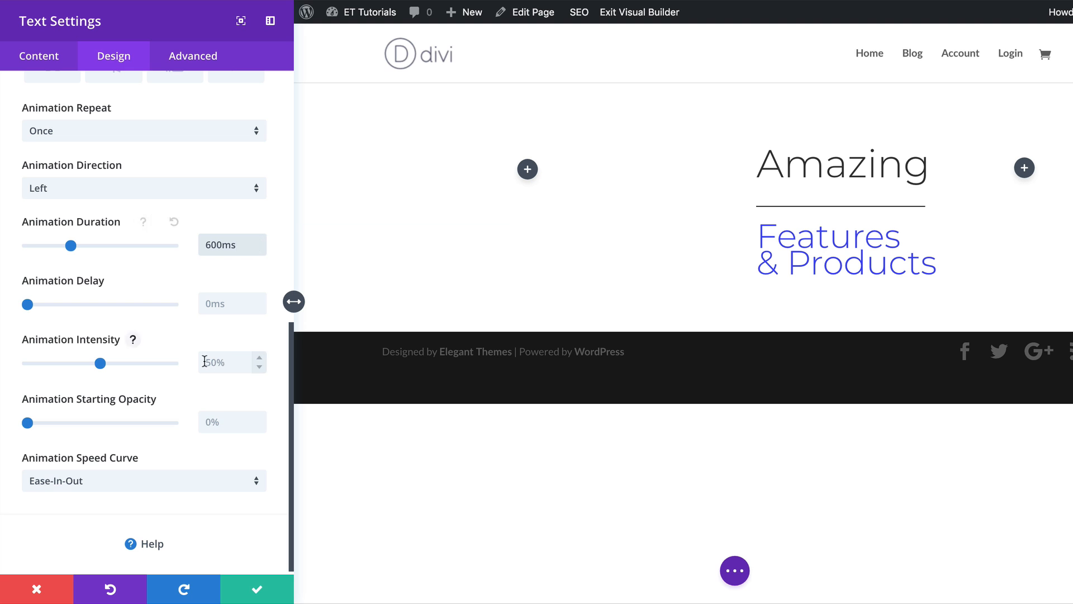
text(10)
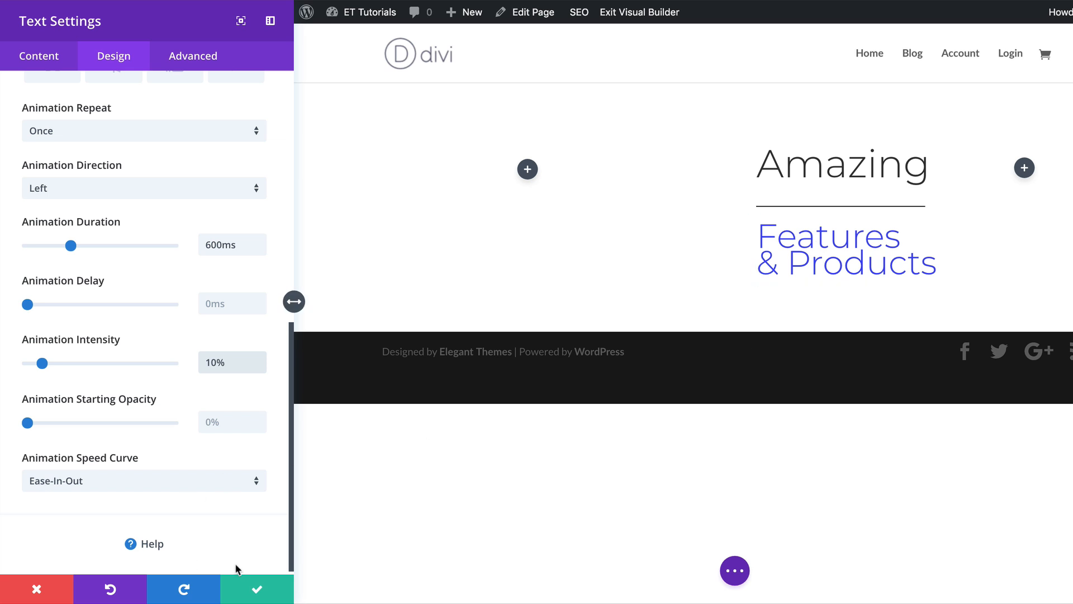
click(243, 586)
Move the Features & Products text module into the column to the right of Amazing.
mouse_move(693, 244)
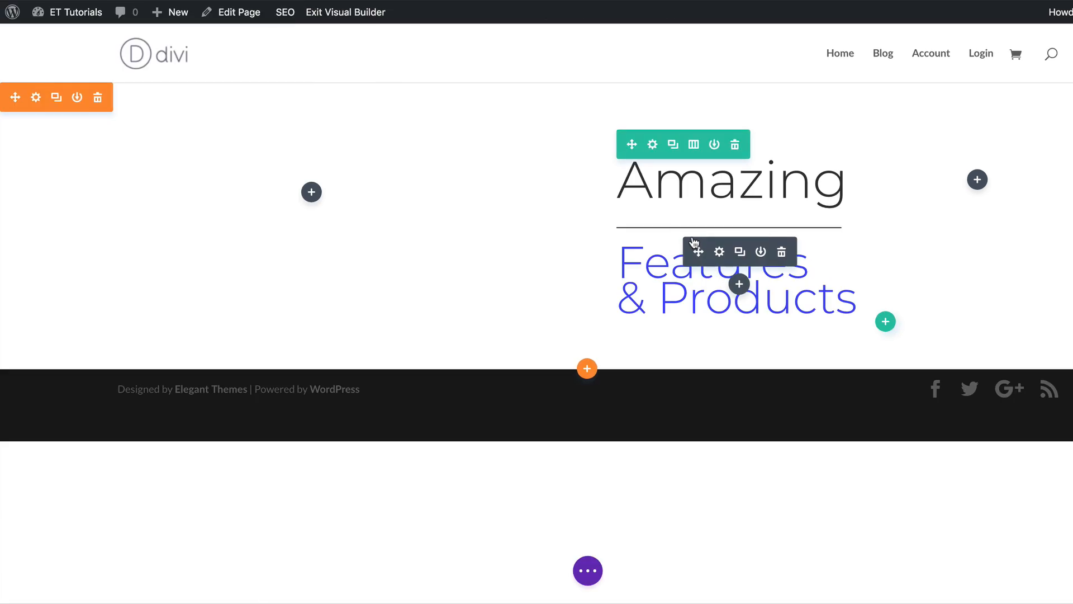
drag(699, 252, 977, 177)
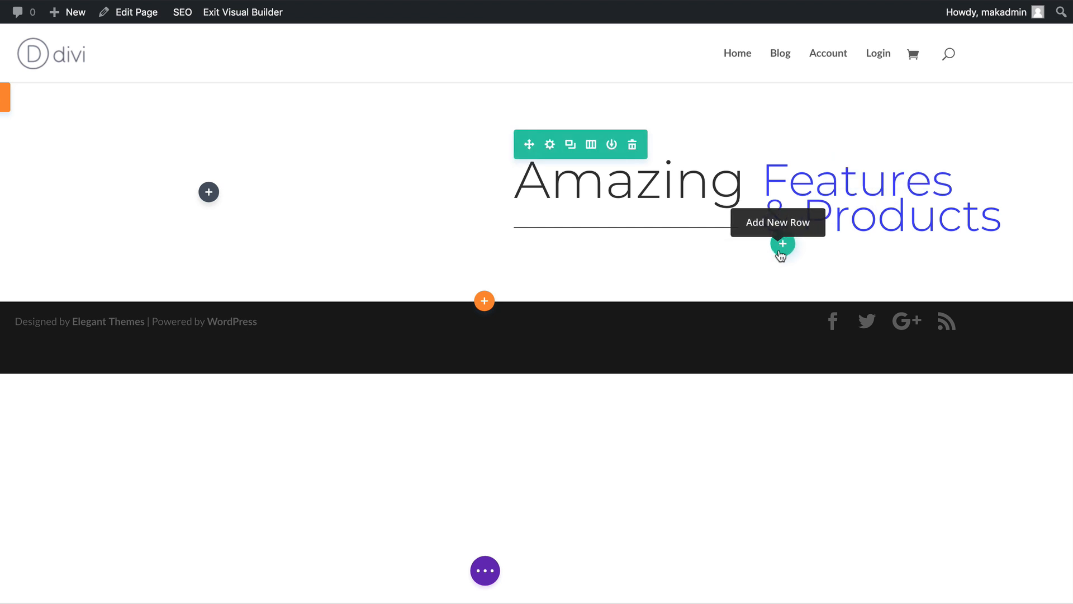
Add a new single-column row below the headings.
click(783, 244)
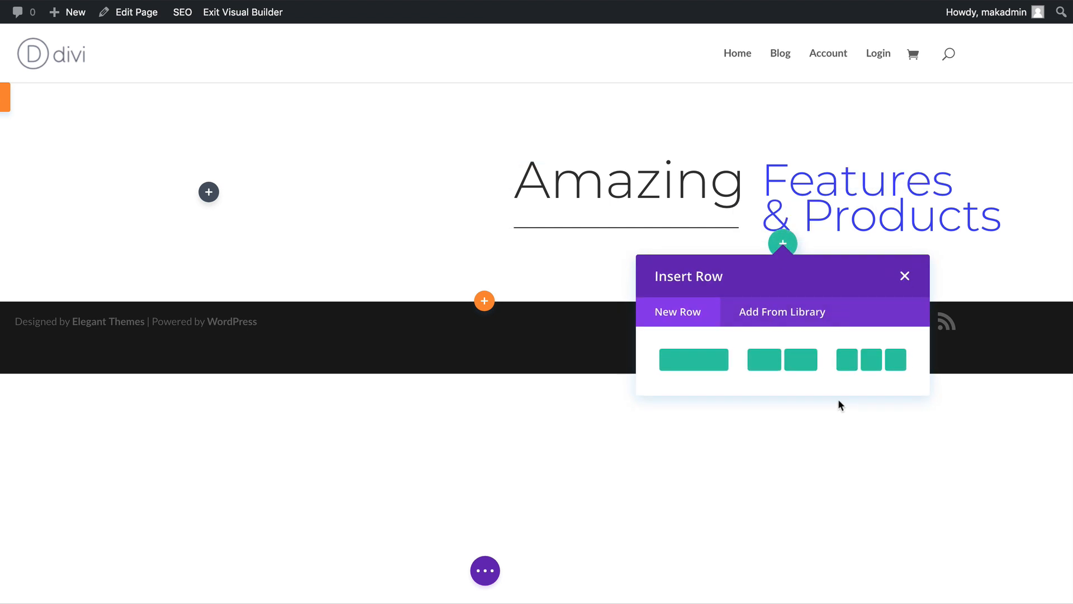
click(684, 363)
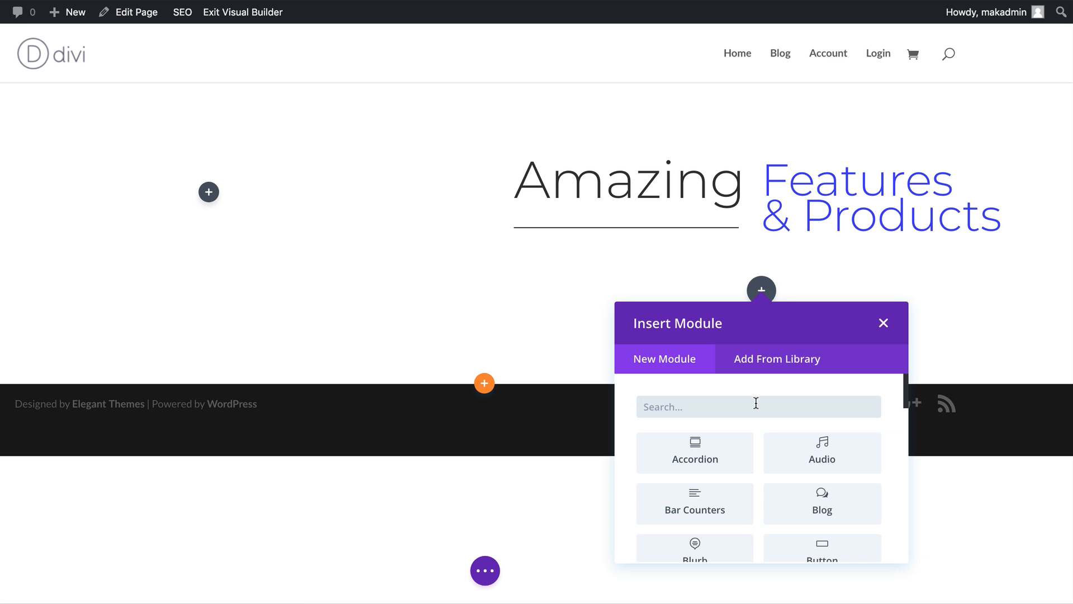
Add a Text module with default content to the new row and save it.
text(Tex)
click(700, 450)
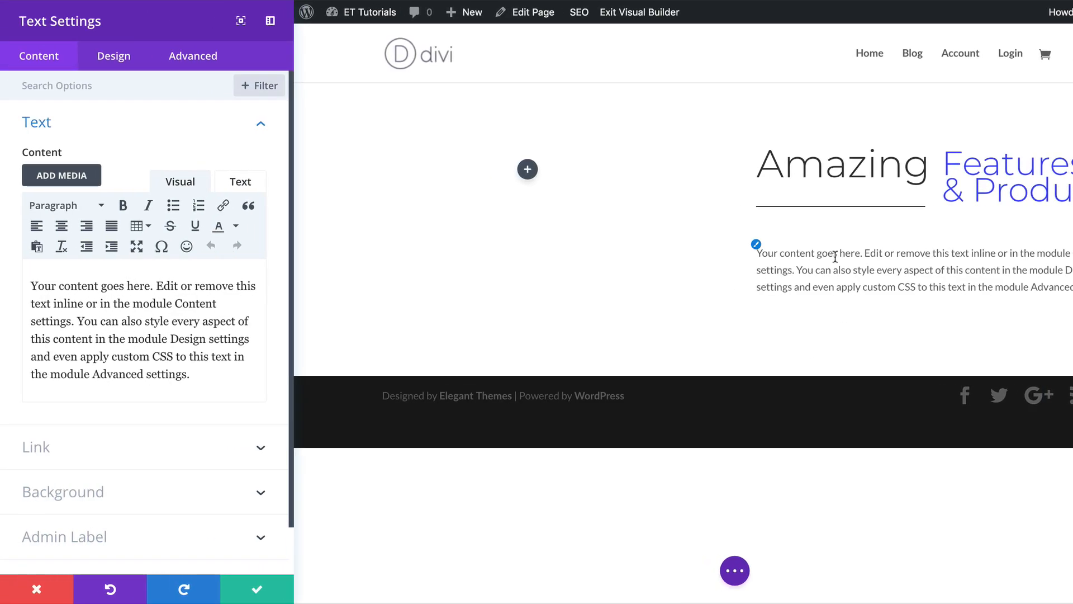
click(259, 587)
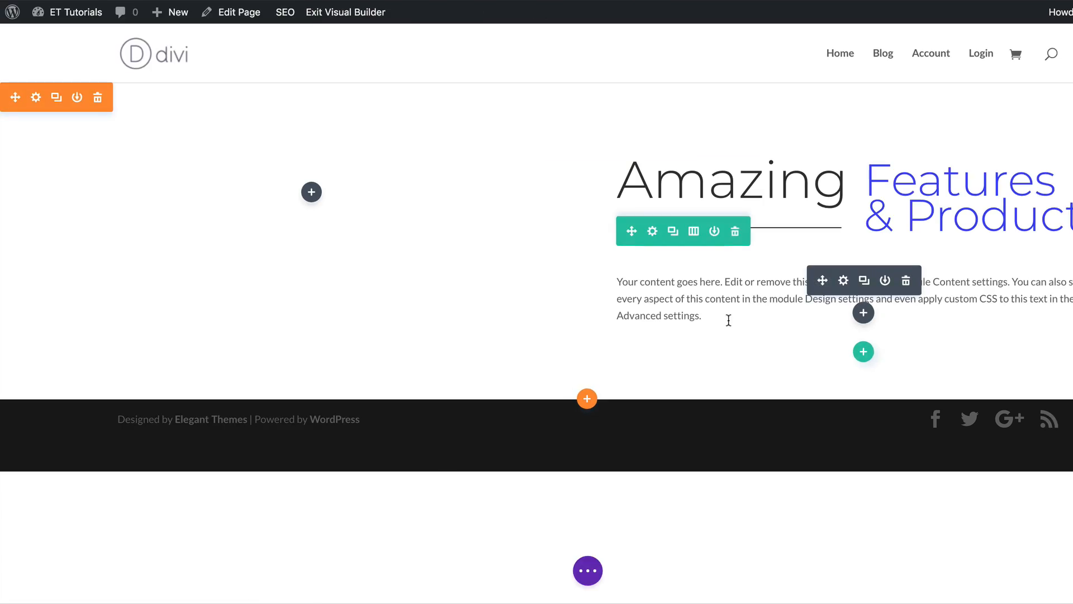
Add a Button module below the text and set its button text to Learn More.
click(865, 314)
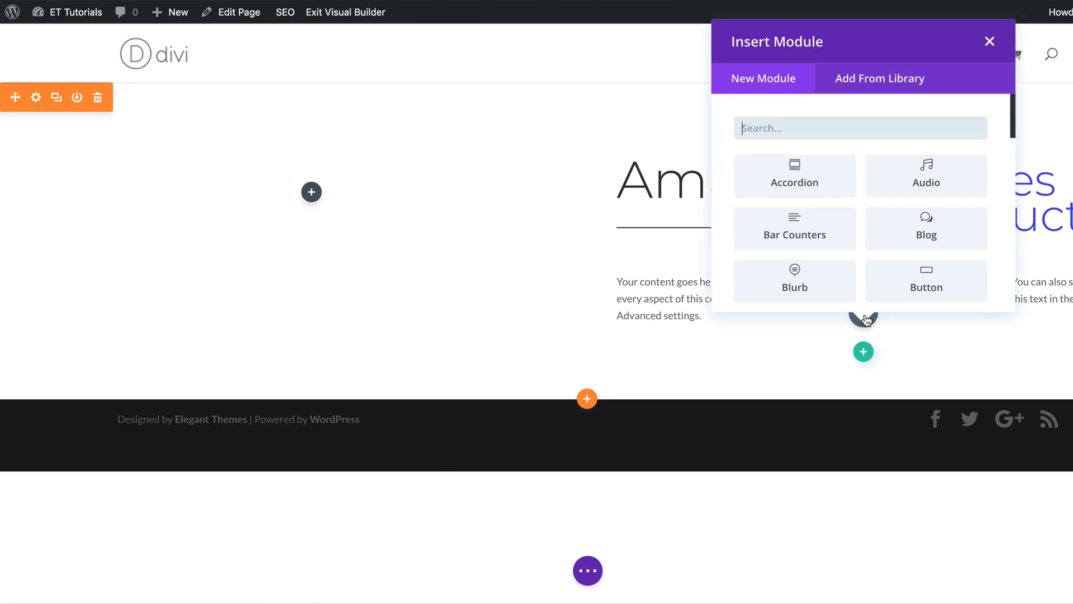
click(941, 277)
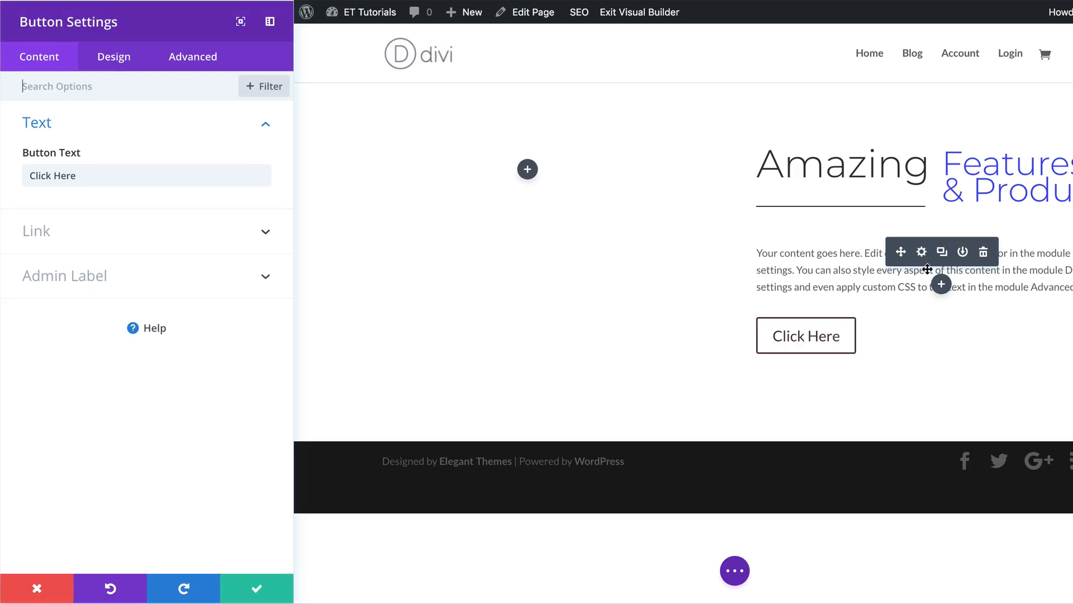
double_click(86, 175)
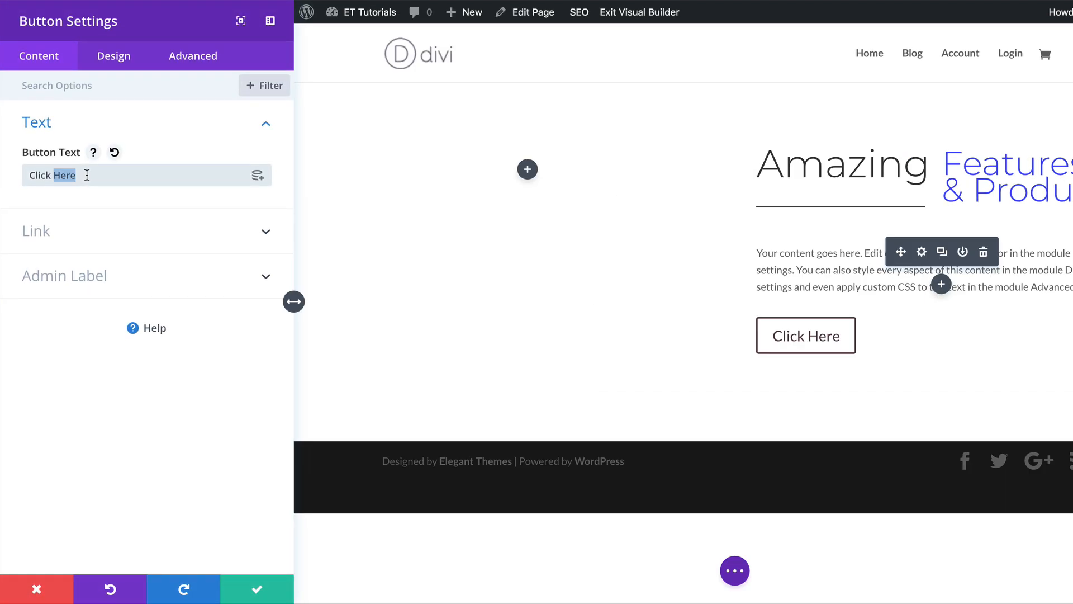
triple_click(87, 175)
text(Learn More)
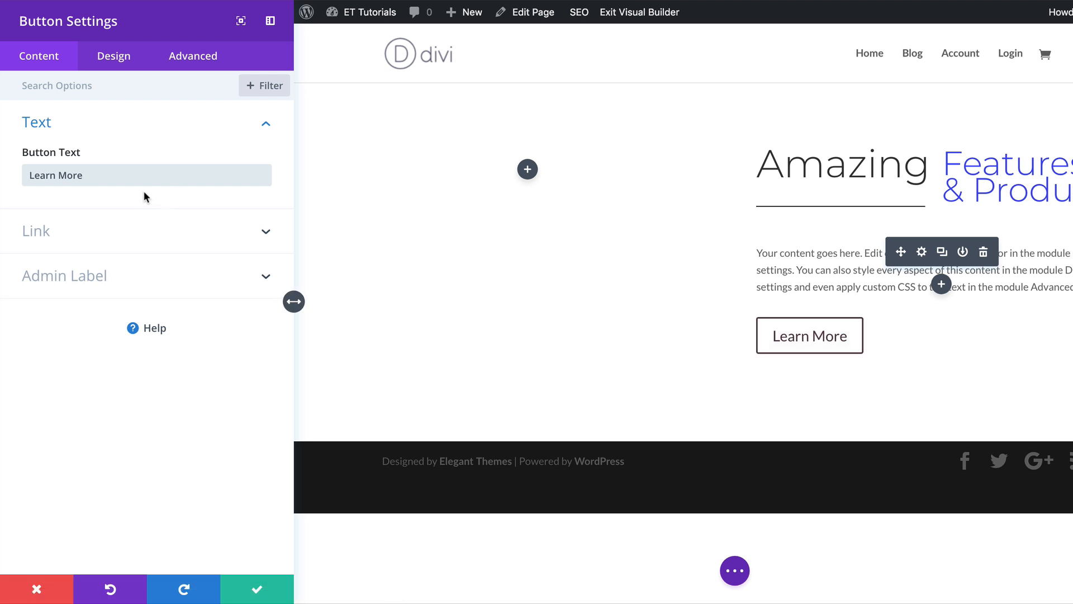
Enable custom button styles and set the button text color to white.
click(115, 66)
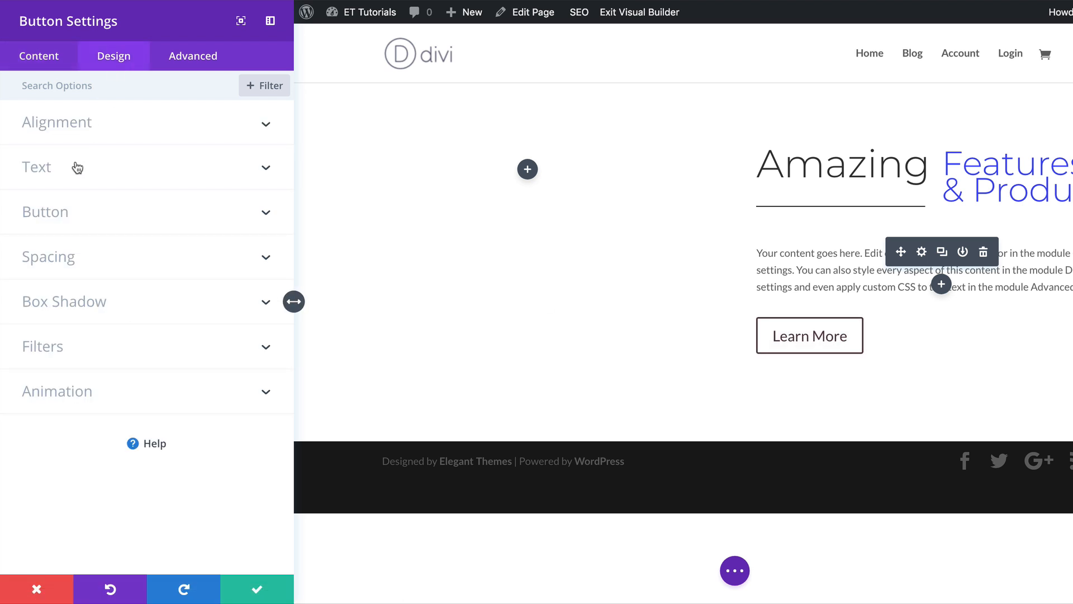
click(62, 215)
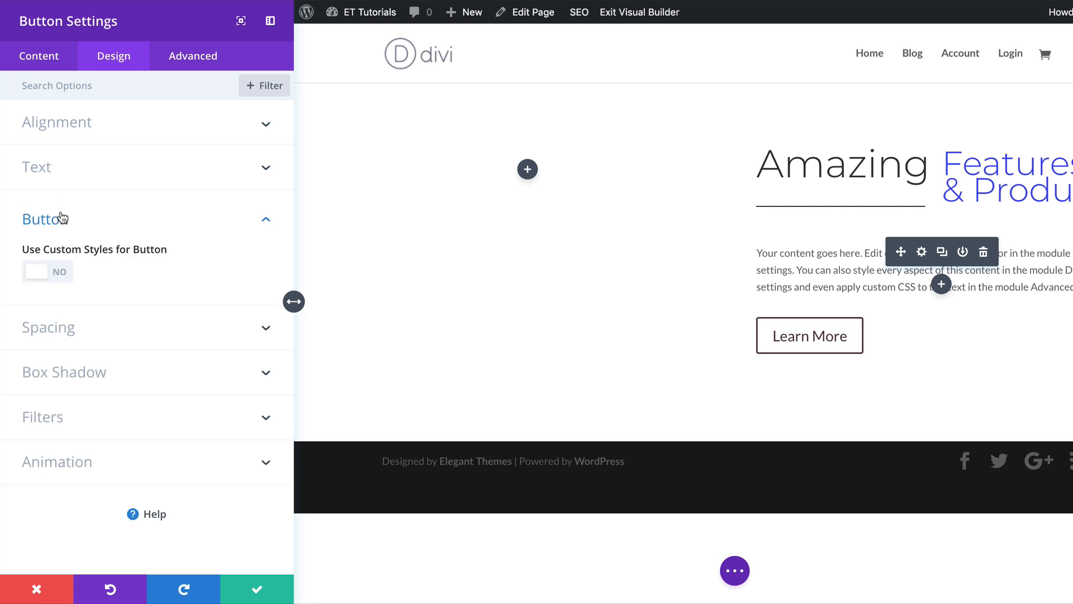
click(63, 274)
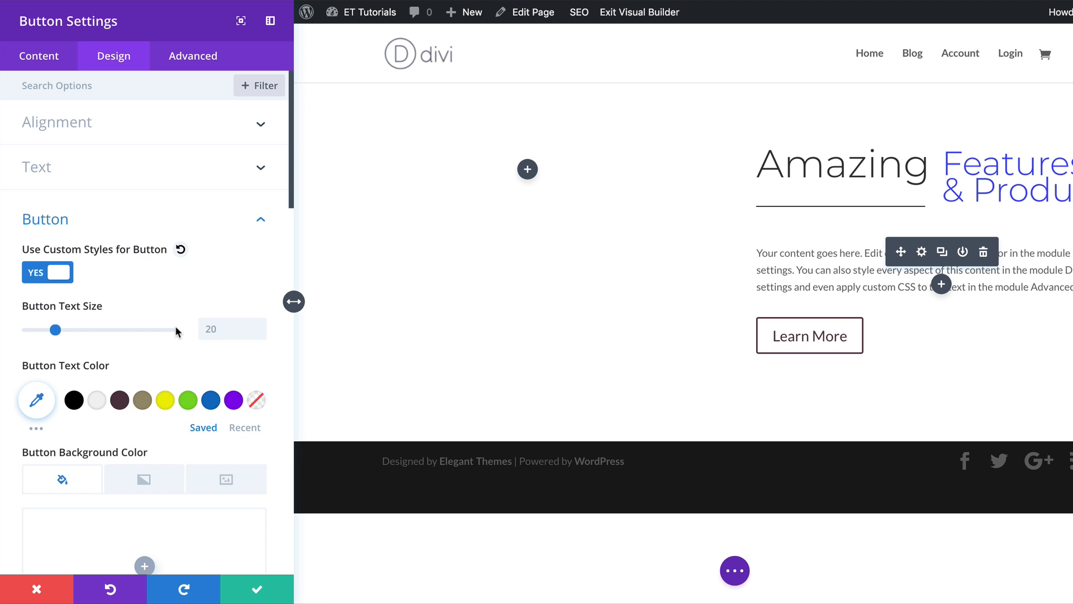
click(210, 401)
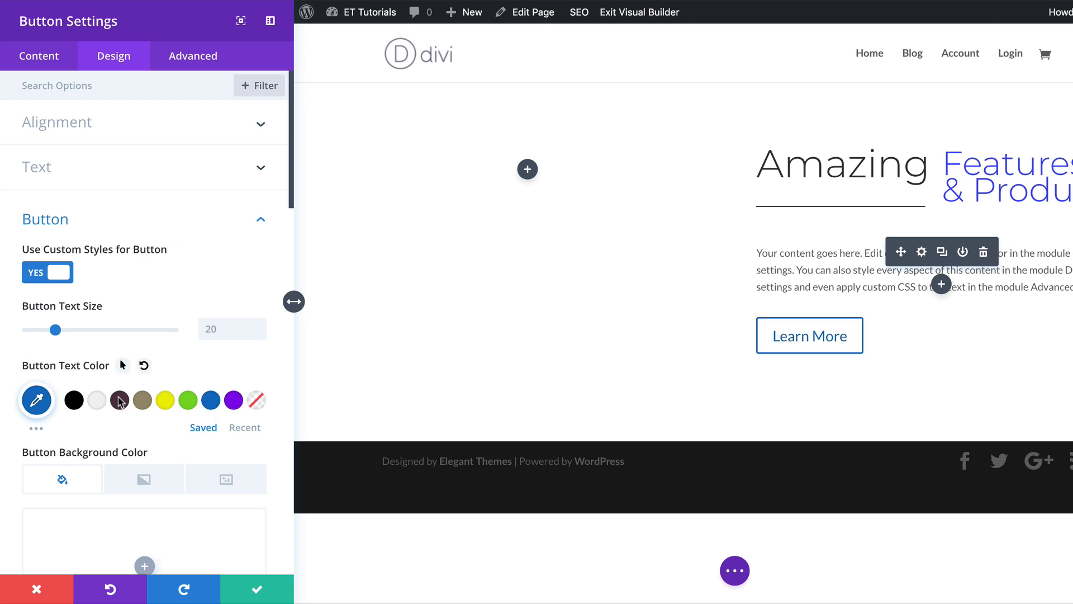
click(96, 407)
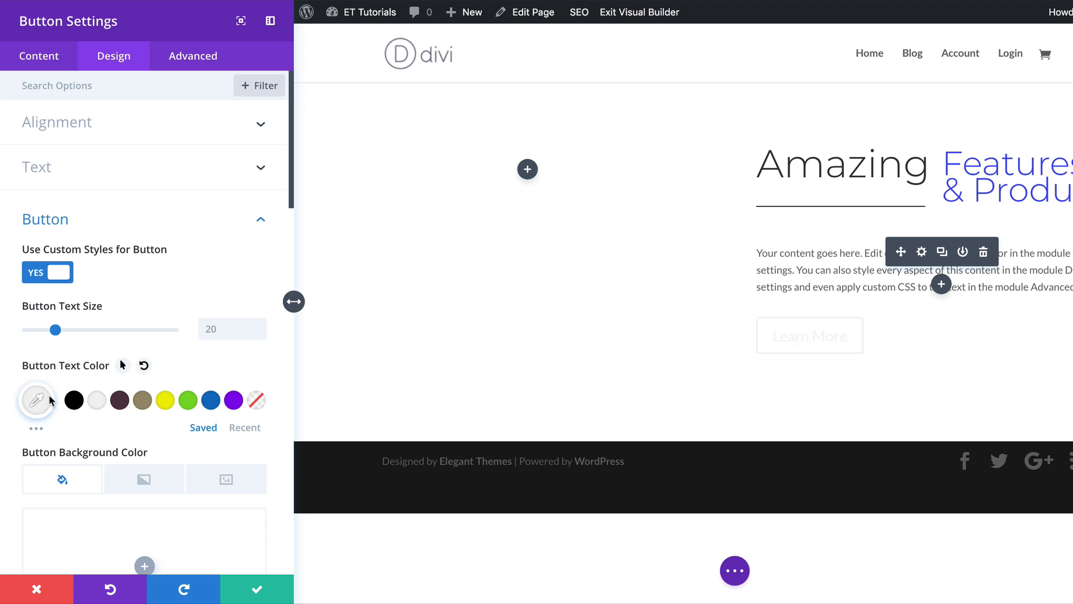
click(37, 401)
Set the button background color to blue #0c71c3.
scroll(273, 383, down, 5)
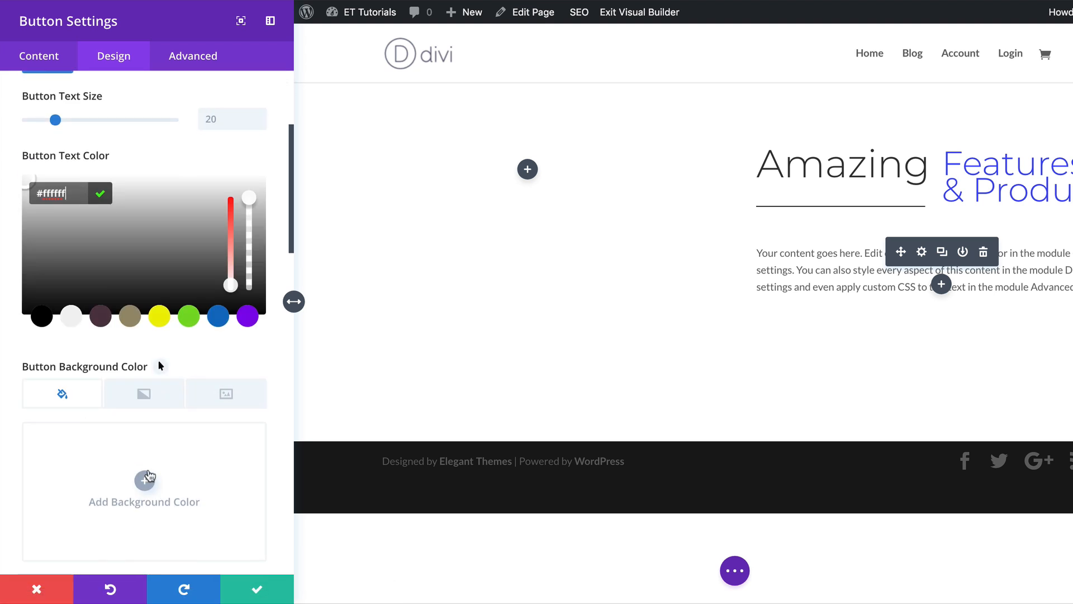
click(144, 483)
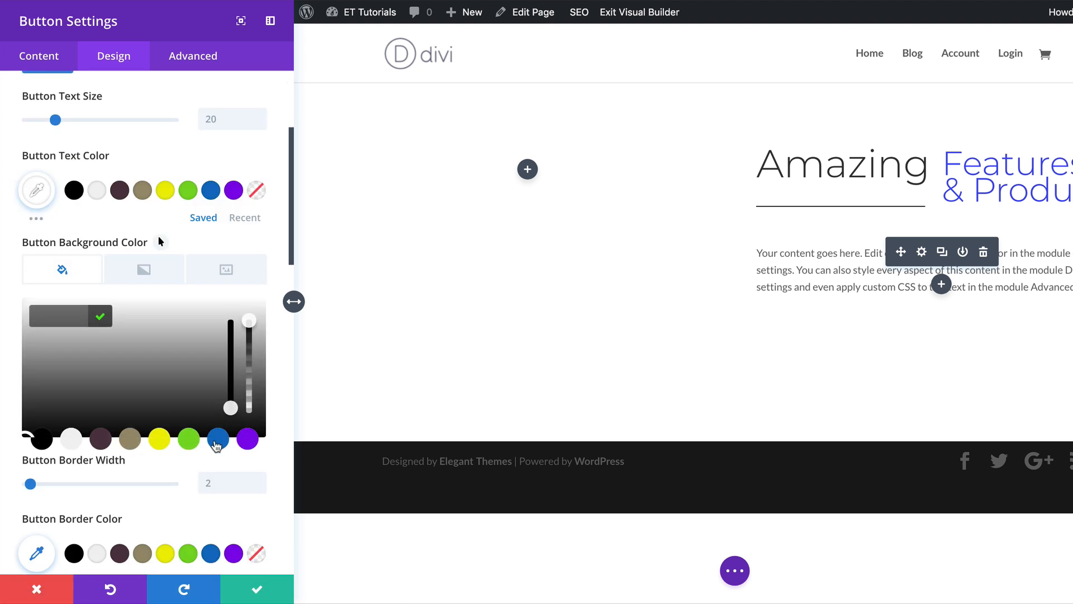
click(223, 438)
Set the button border radius to 0px and make the button text uppercase.
scroll(224, 432, down, 5)
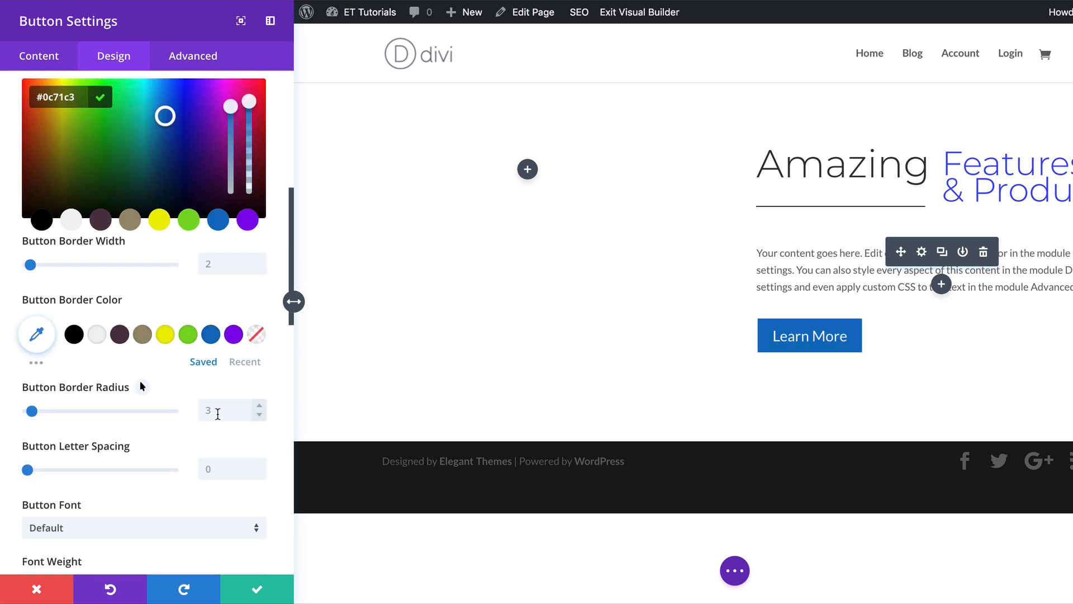
click(207, 412)
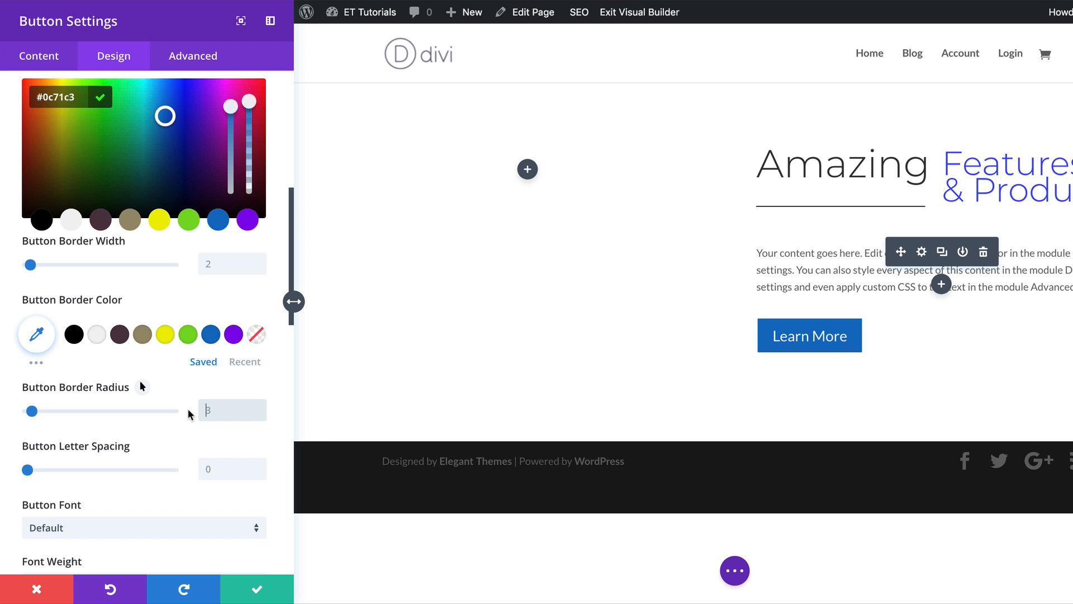
text(0px)
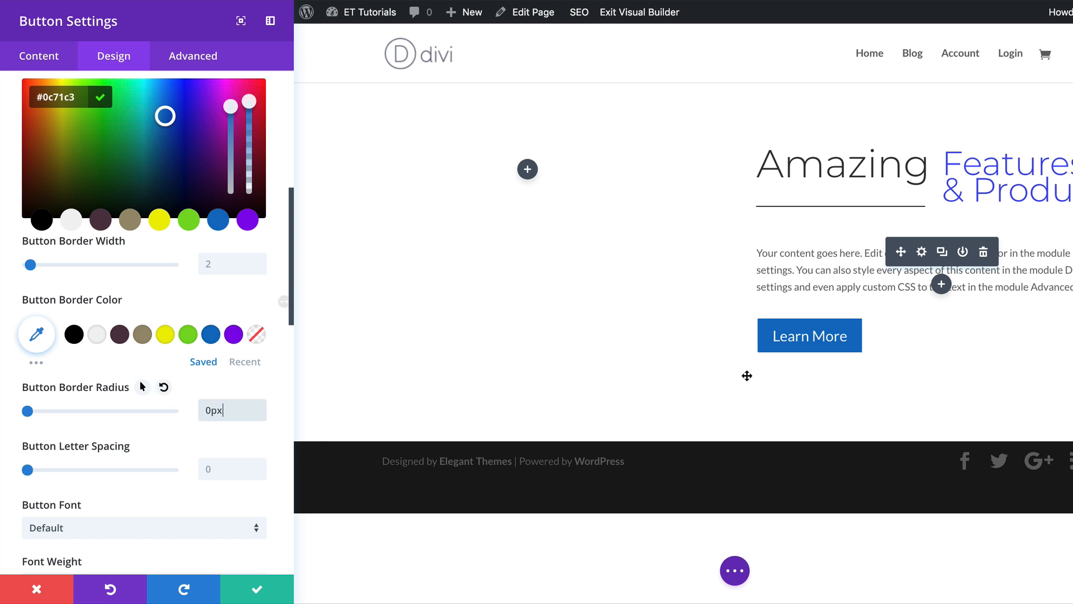
scroll(138, 469, down, 3)
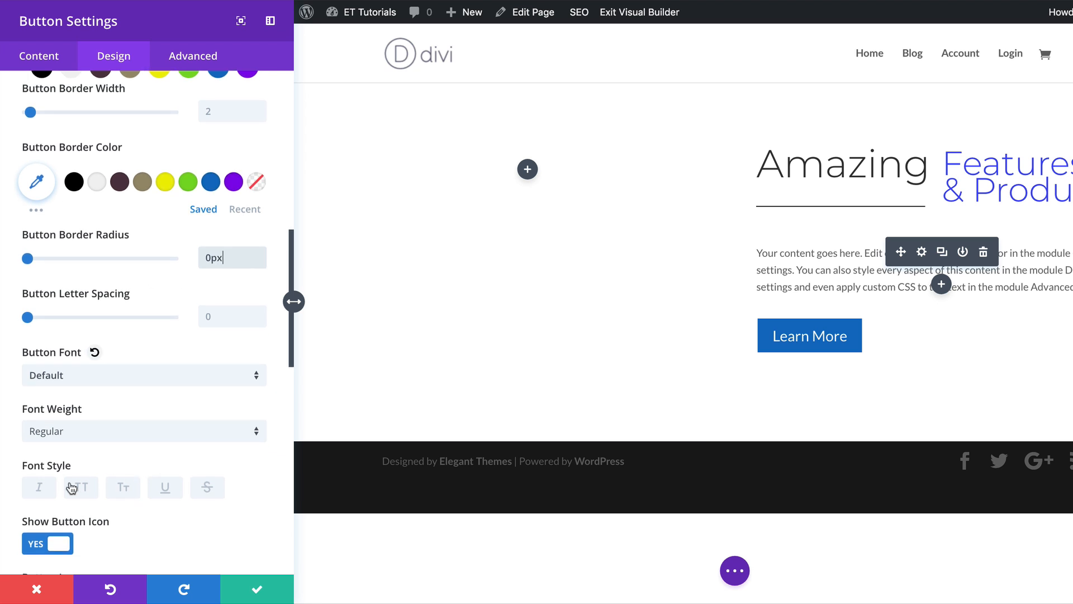
click(82, 490)
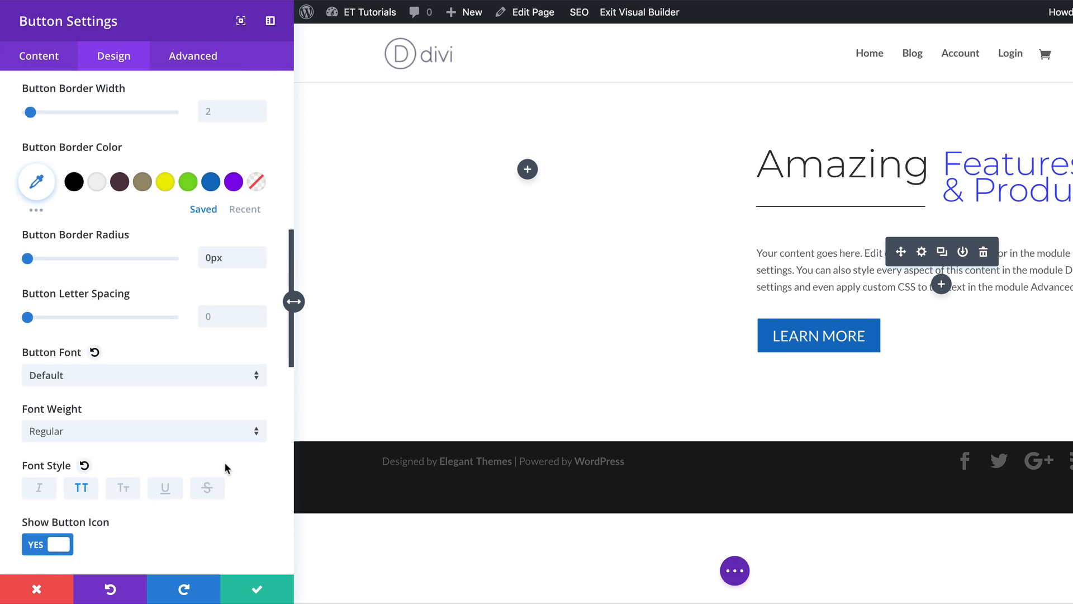
Reduce the button text size to 17px.
scroll(267, 518, down, 4)
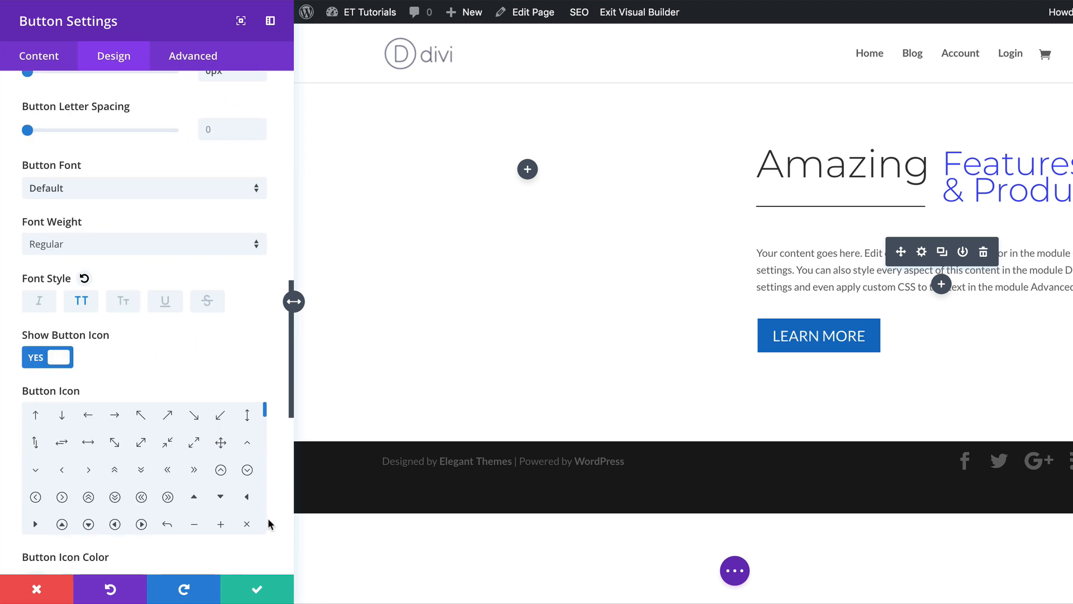
scroll(268, 518, up, 12)
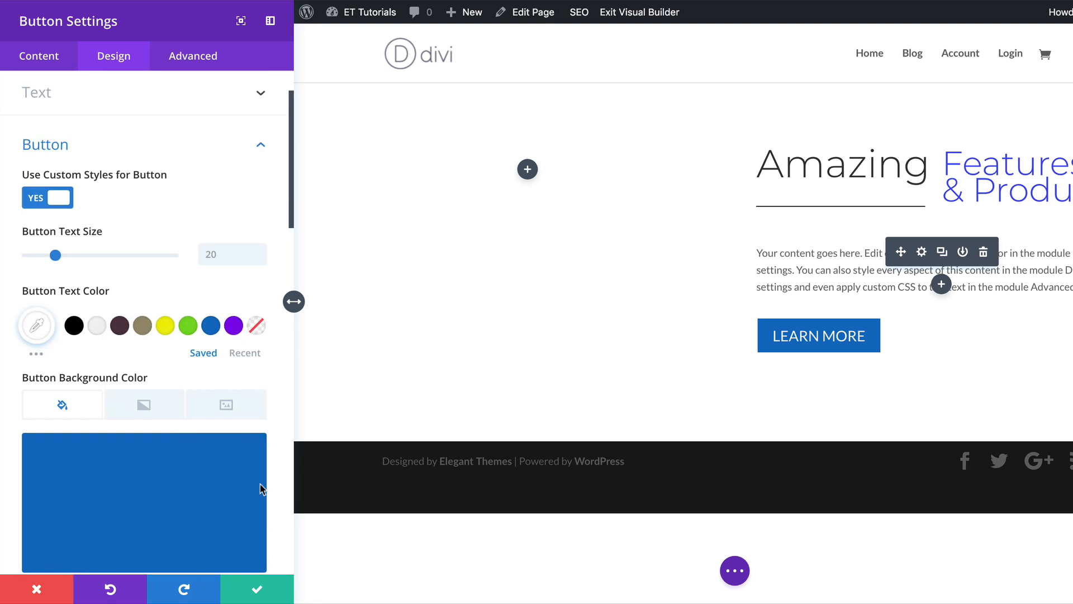
drag(55, 255, 49, 256)
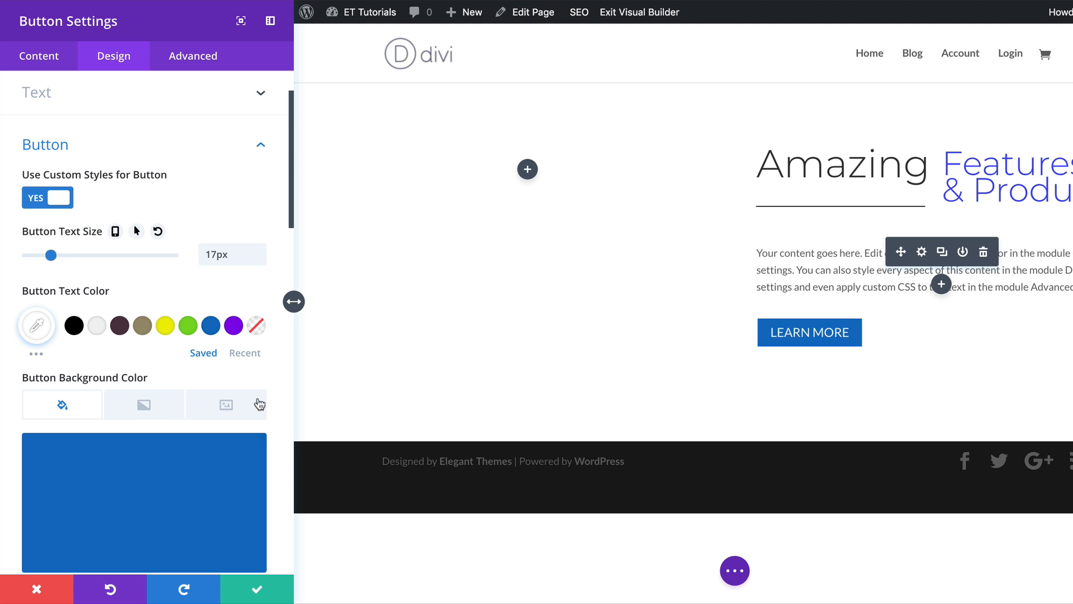
Set the button font to Montserrat with Semi Bold weight, then save the button settings.
scroll(256, 465, down, 5)
scroll(255, 465, down, 5)
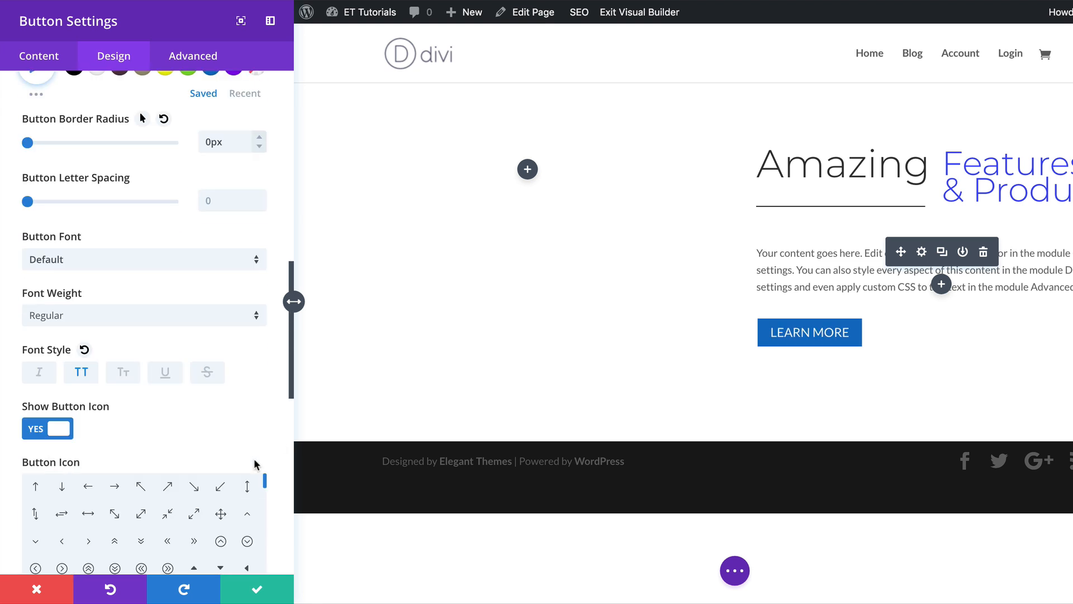
click(88, 320)
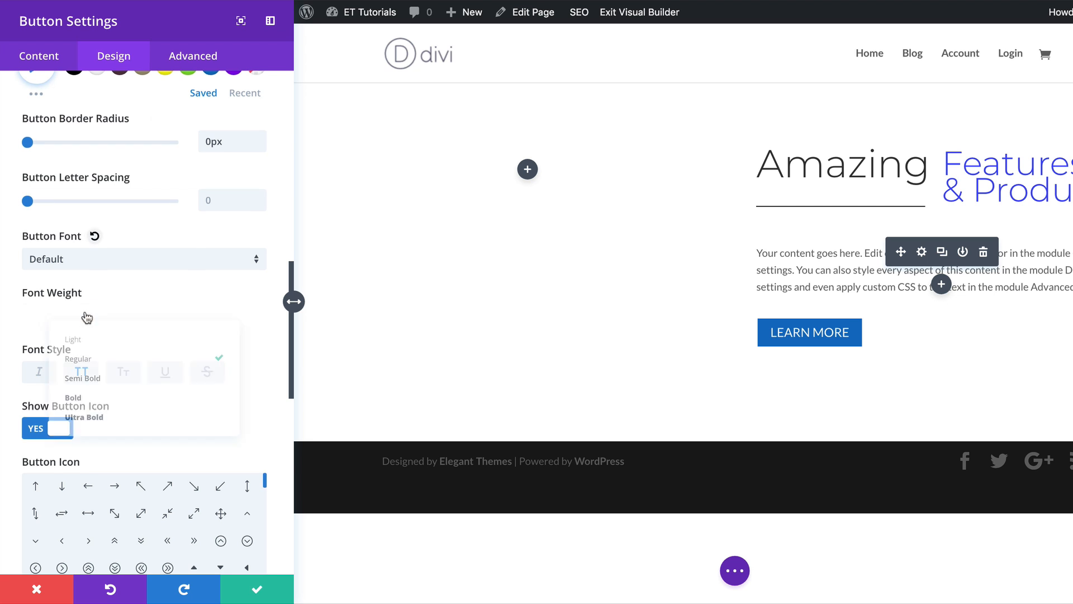
click(99, 379)
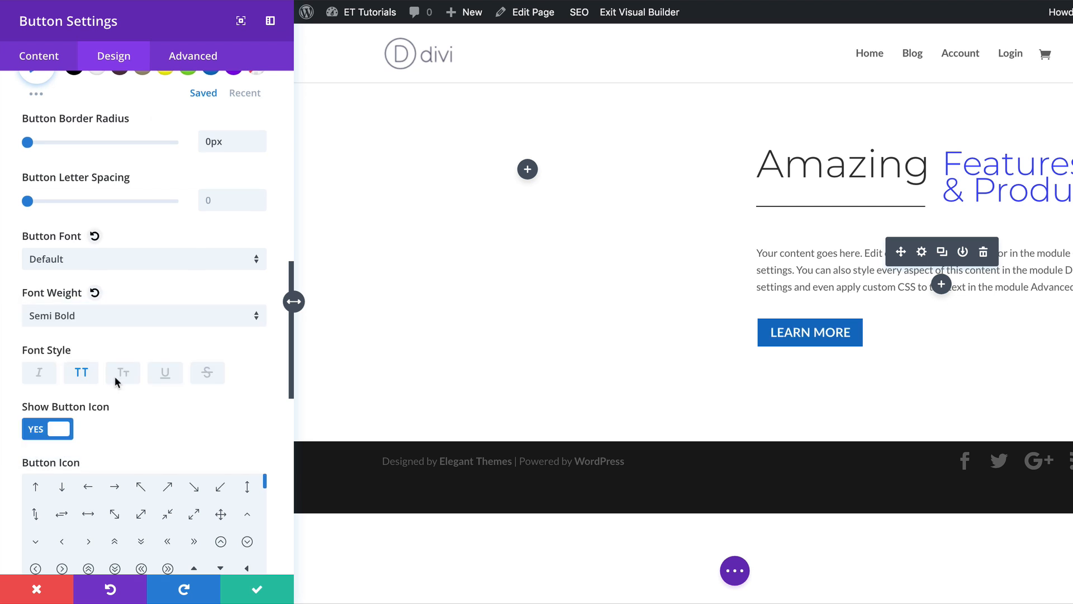
click(112, 259)
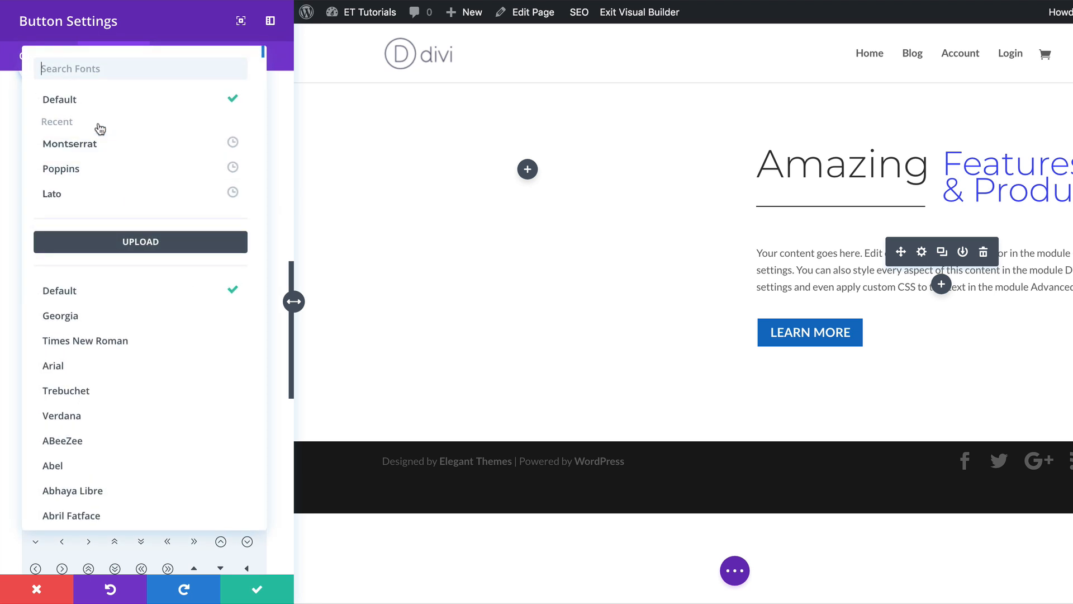
click(96, 143)
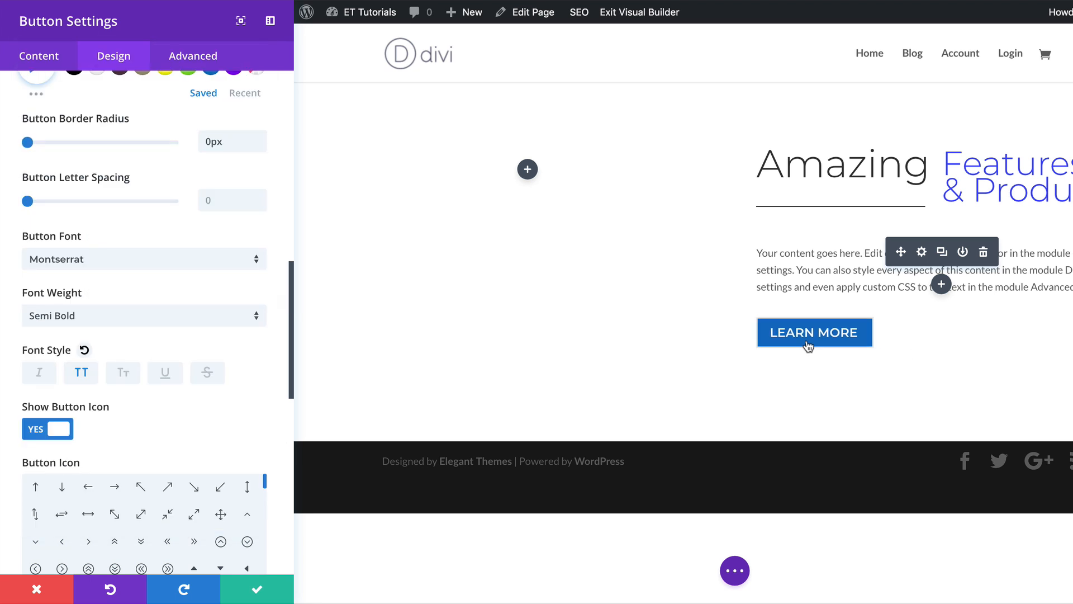
click(258, 590)
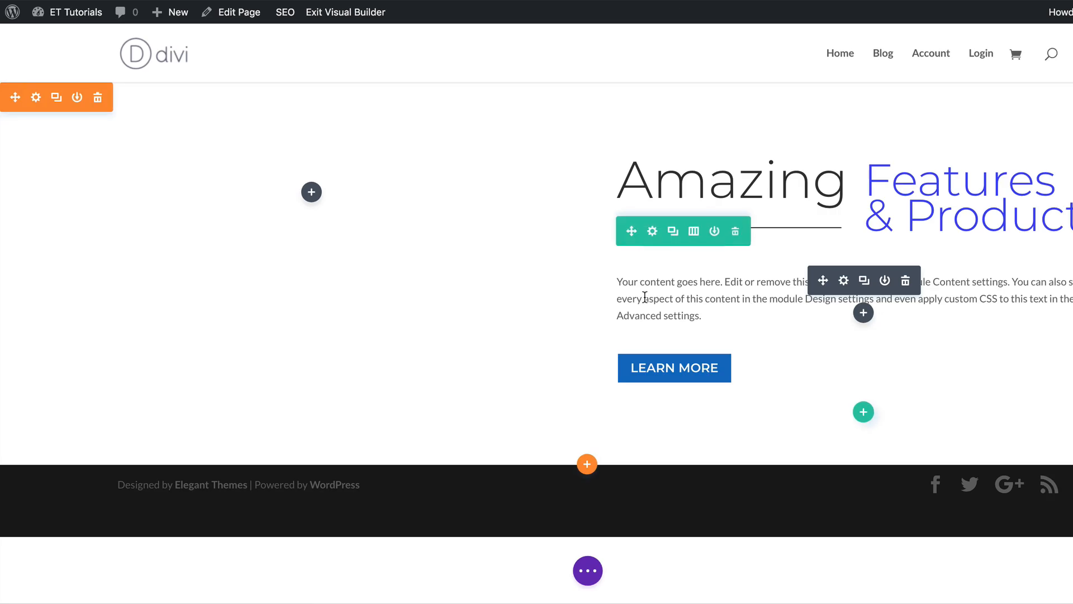
Change the body text module's font to Montserrat and save its settings.
click(844, 280)
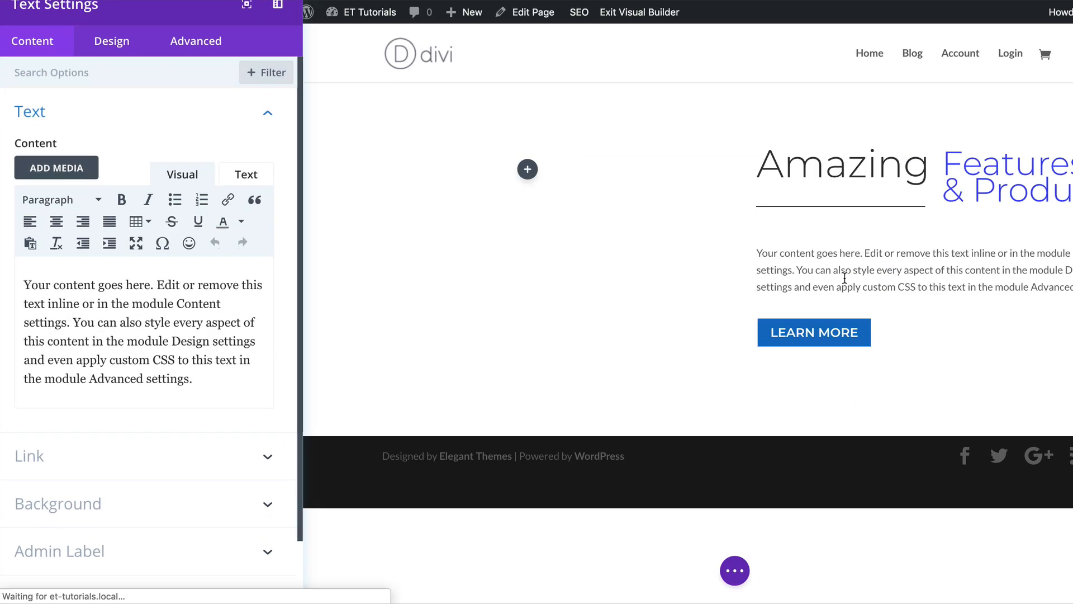
click(124, 57)
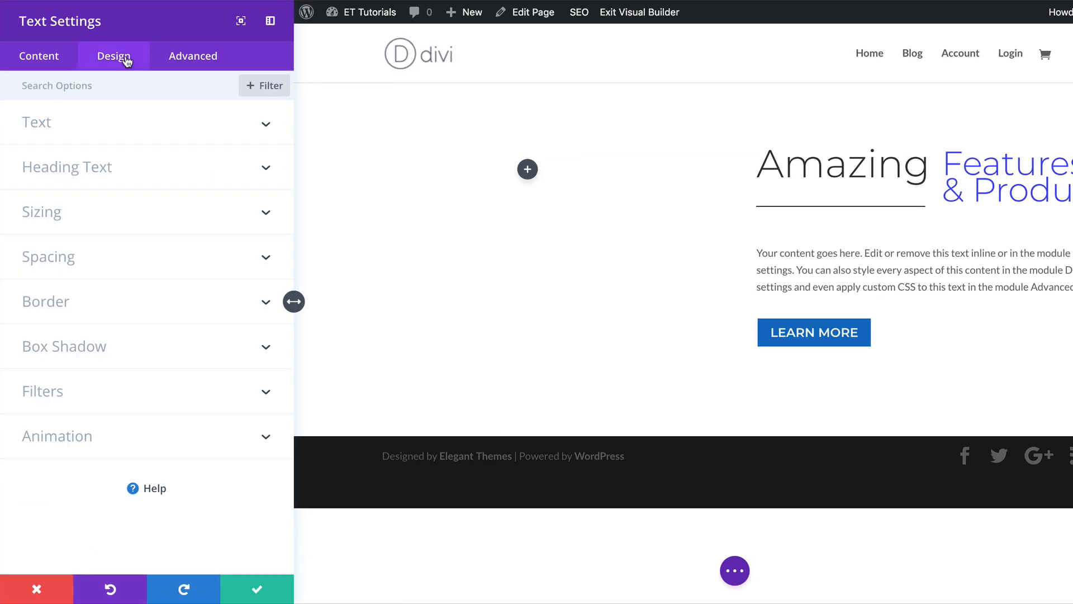
click(37, 124)
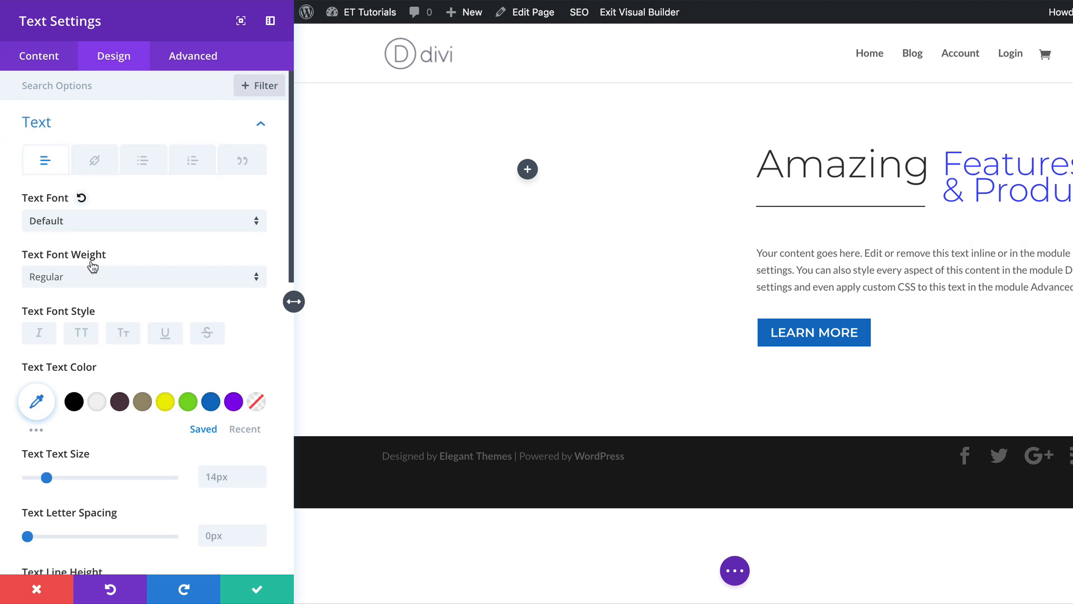
click(94, 224)
click(95, 145)
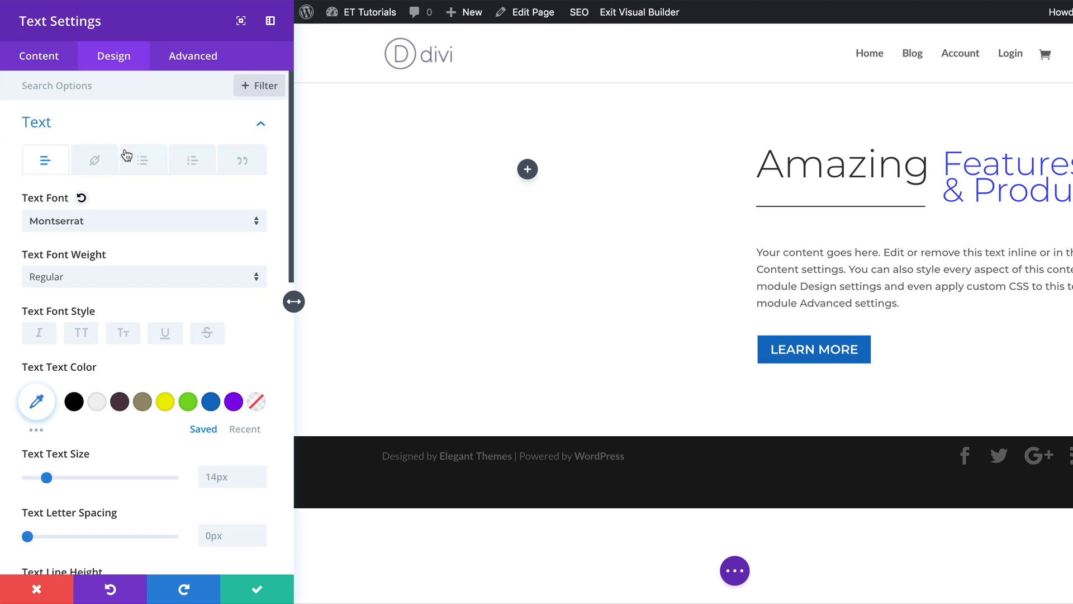
click(257, 589)
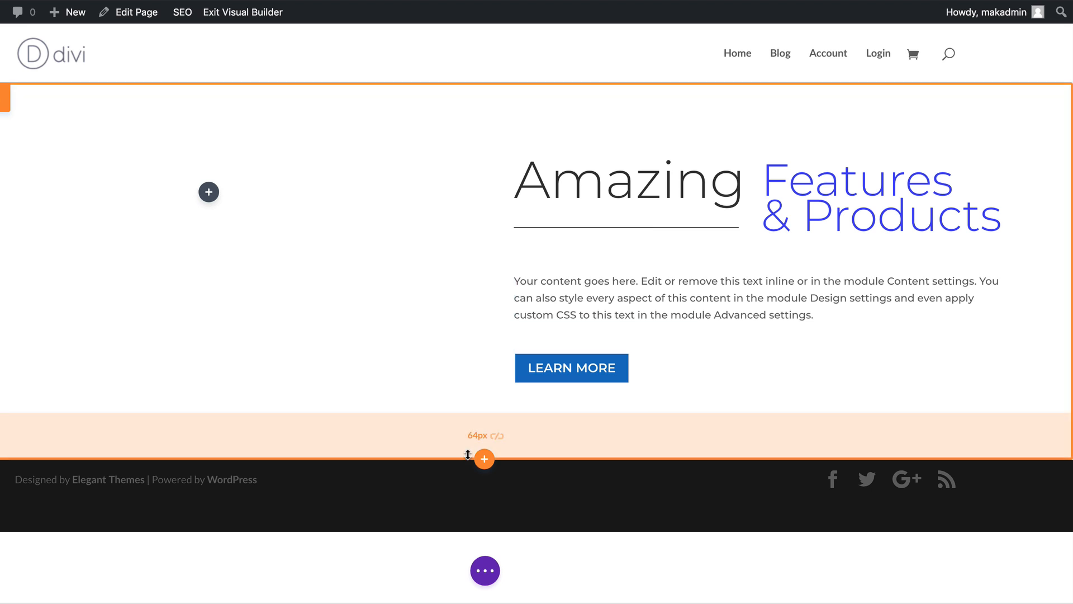
Insert a new Specialty section below, choosing the layout with one full-height column on the left.
click(485, 461)
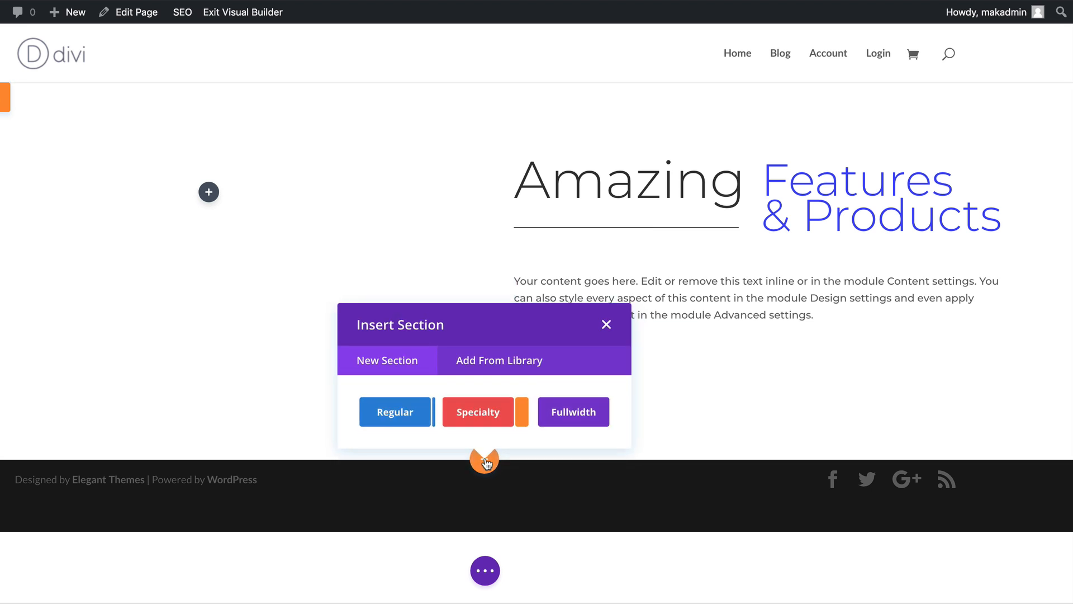
click(480, 412)
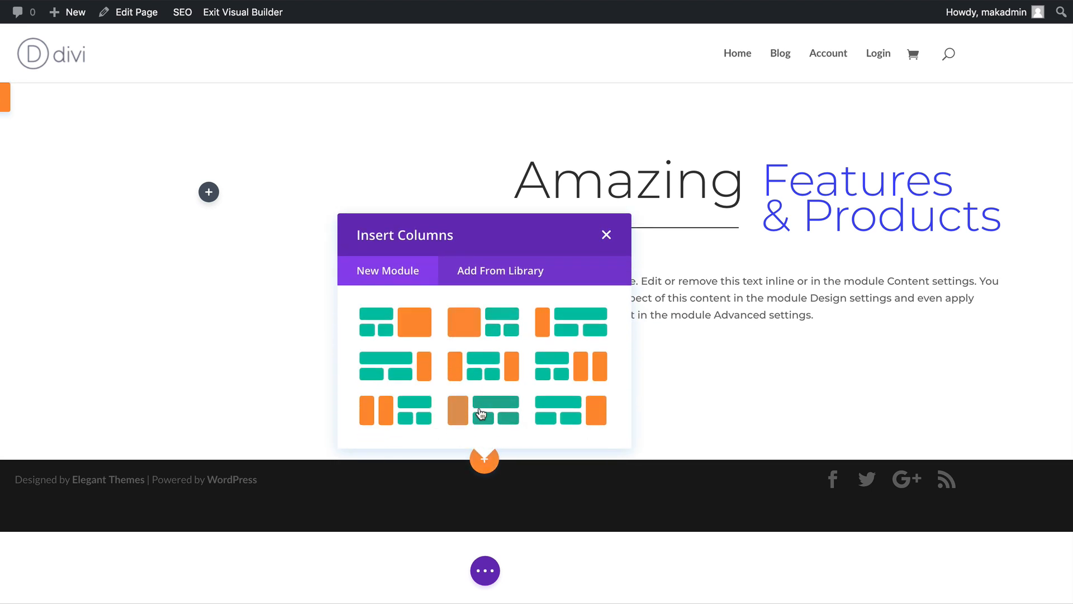
click(471, 319)
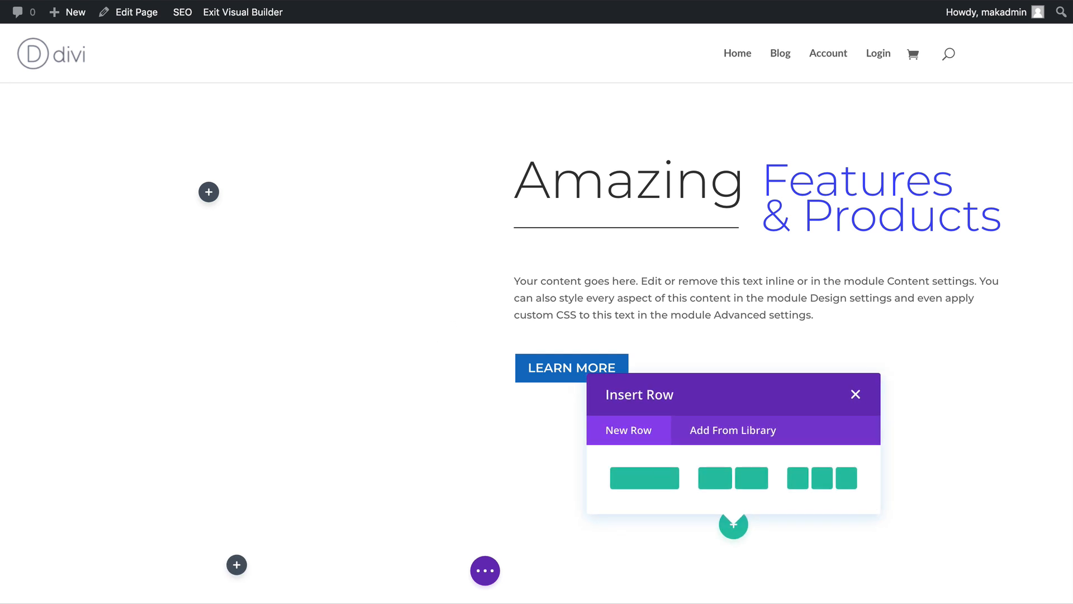
Make the new specialty section fullwidth and save its settings.
click(856, 395)
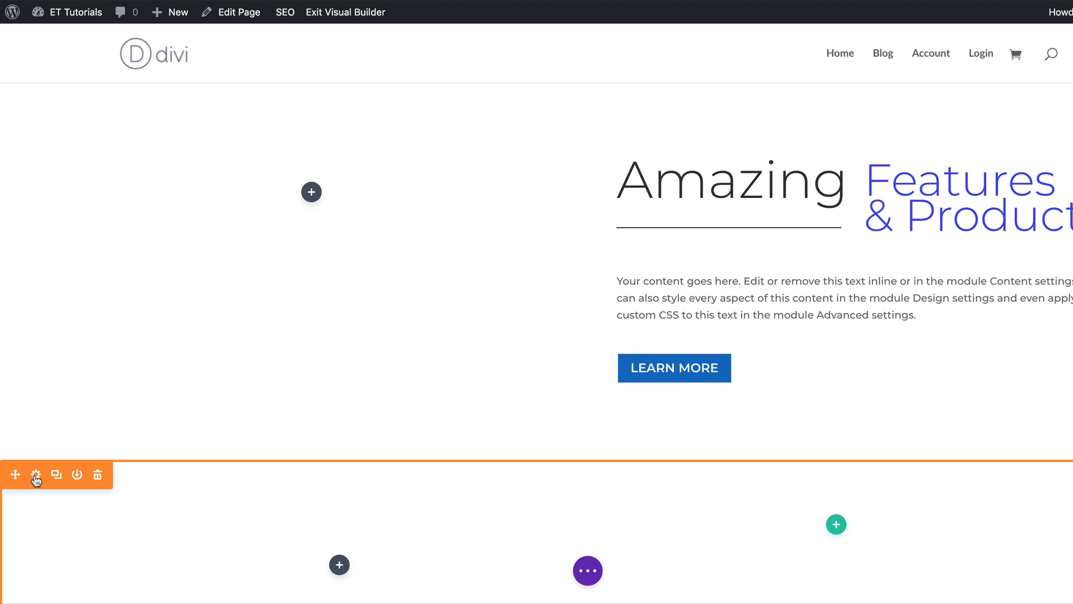
click(35, 476)
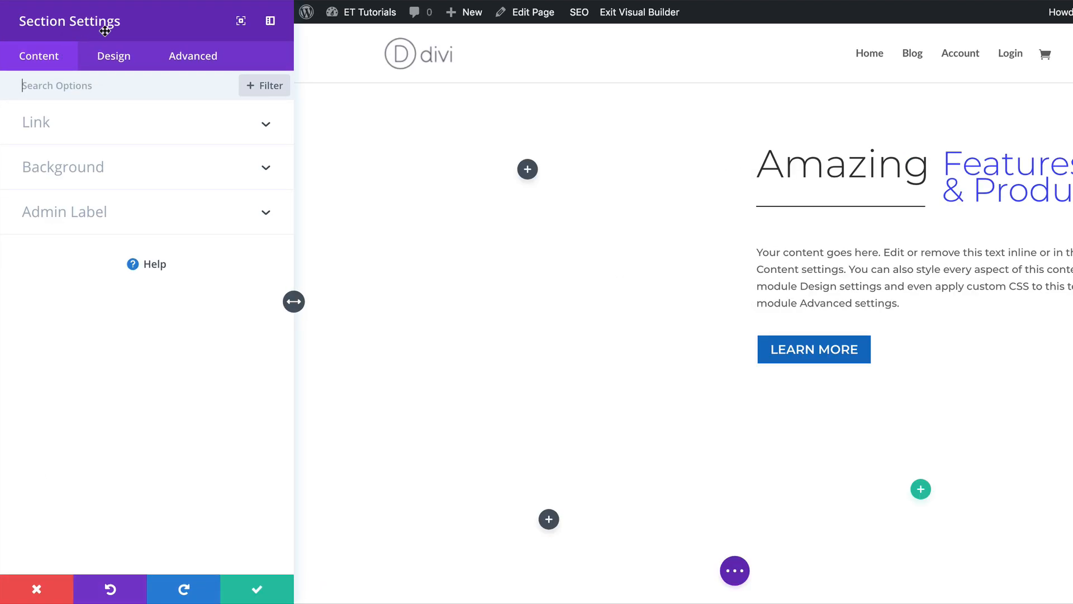
click(113, 58)
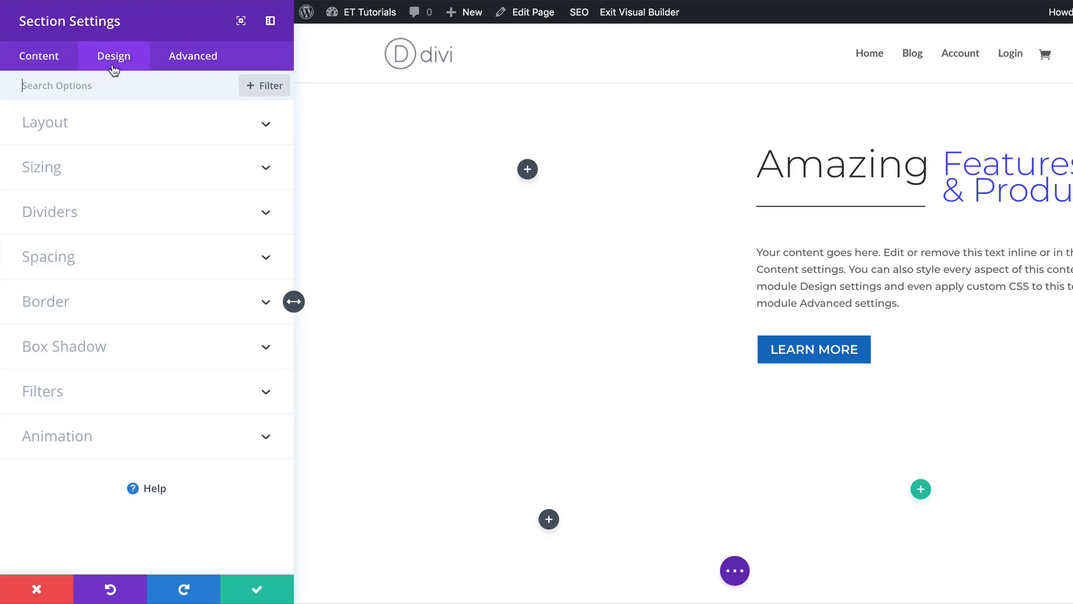
click(65, 171)
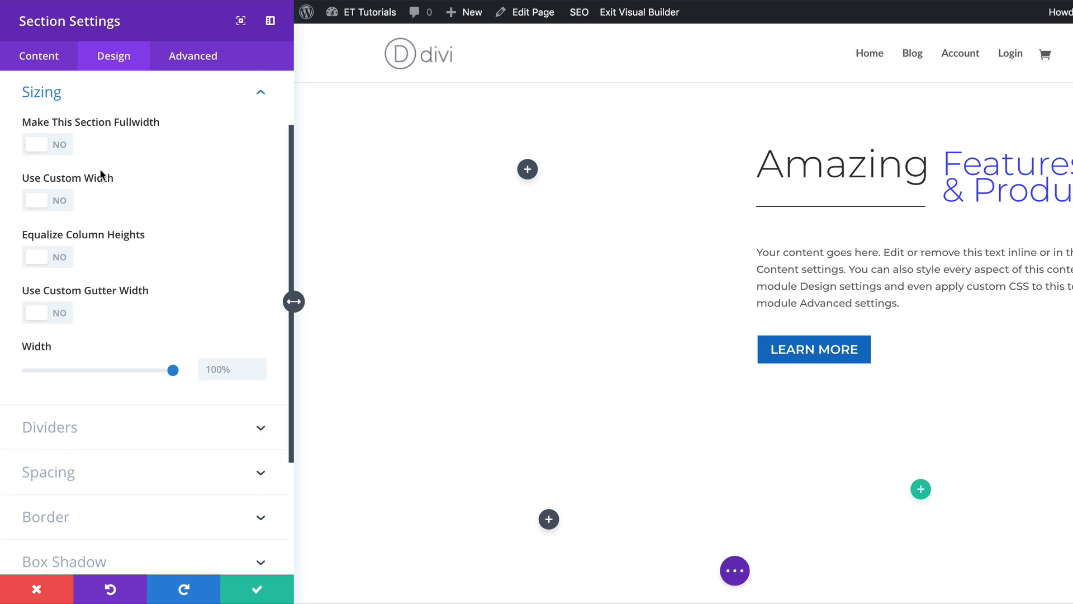
click(48, 144)
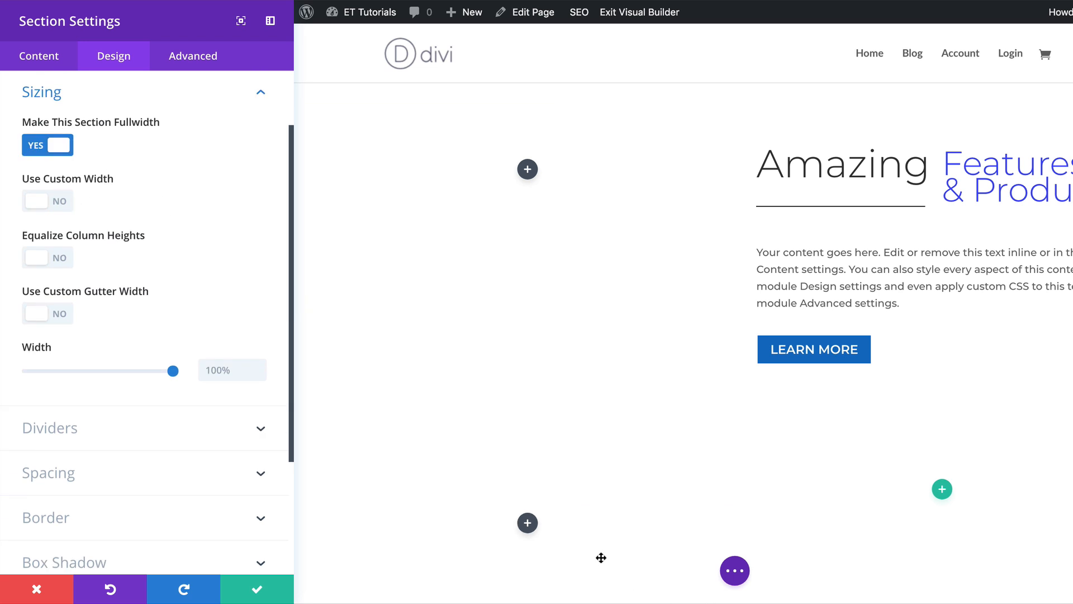
click(254, 588)
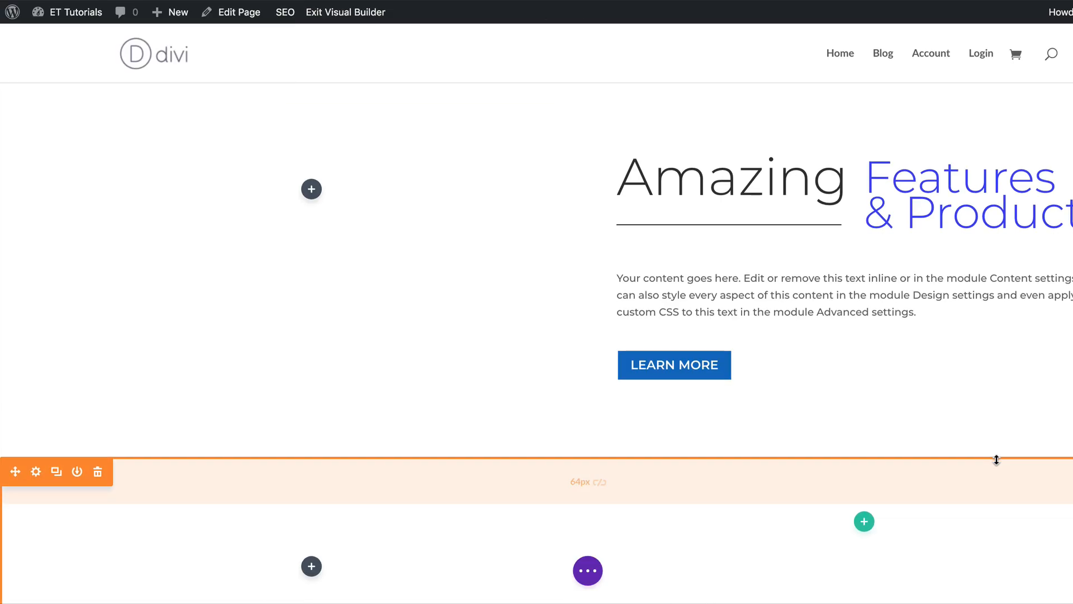
Add a single-column row inside the specialty section's right column.
scroll(997, 459, down, 3)
click(865, 379)
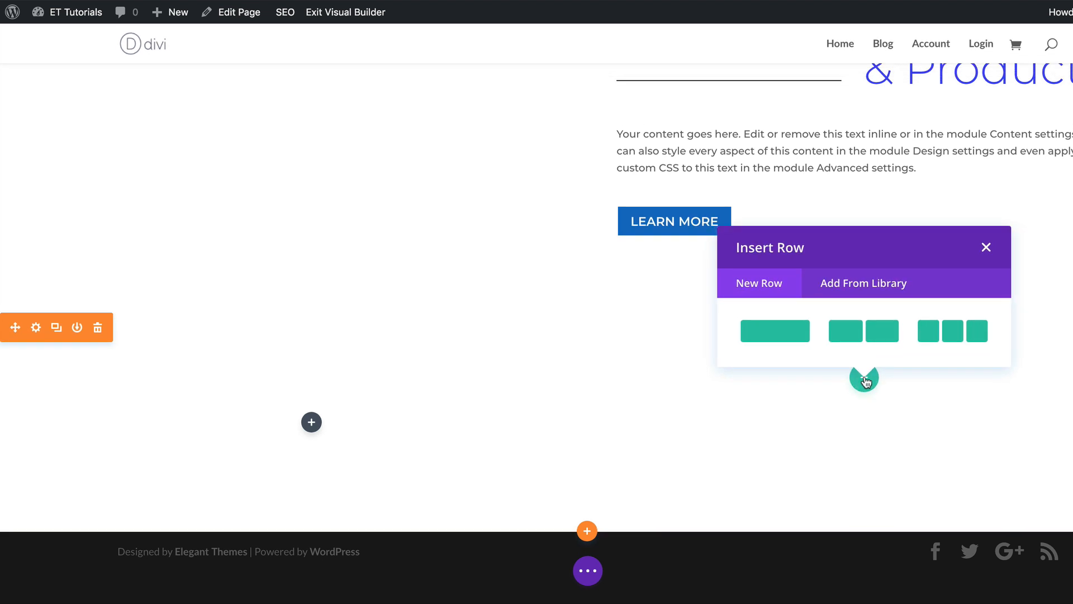
click(791, 332)
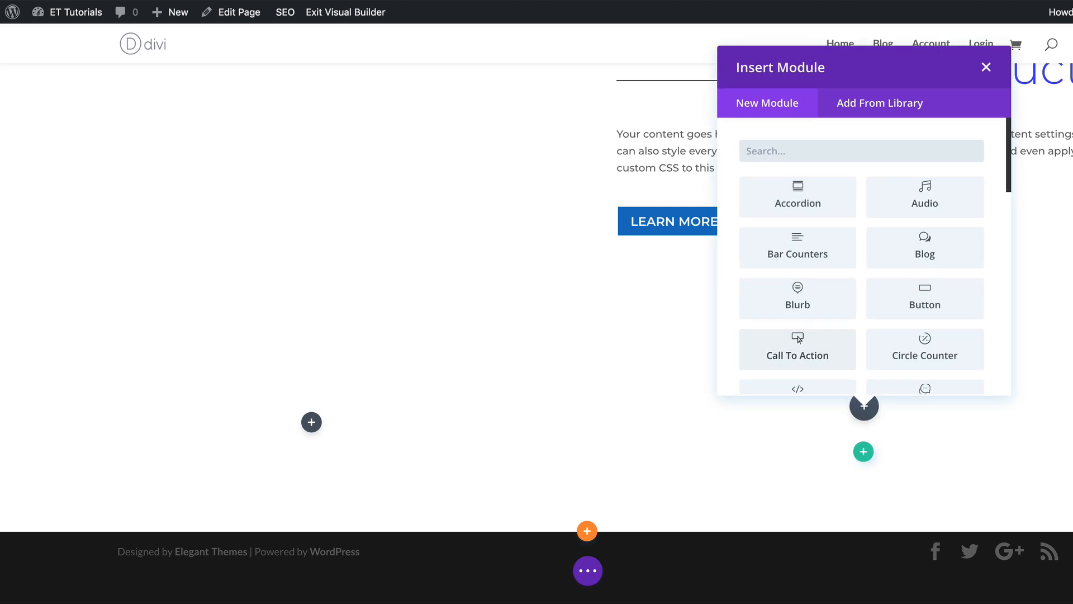
click(986, 67)
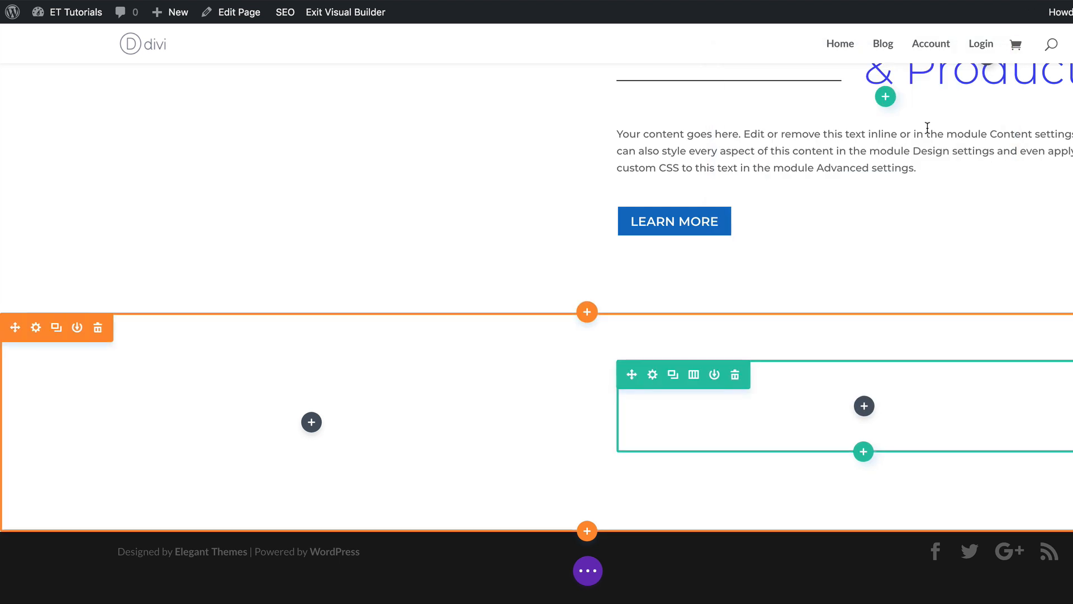
Set the row's top padding to 44px and bottom padding to 0px, then save the row settings.
click(653, 376)
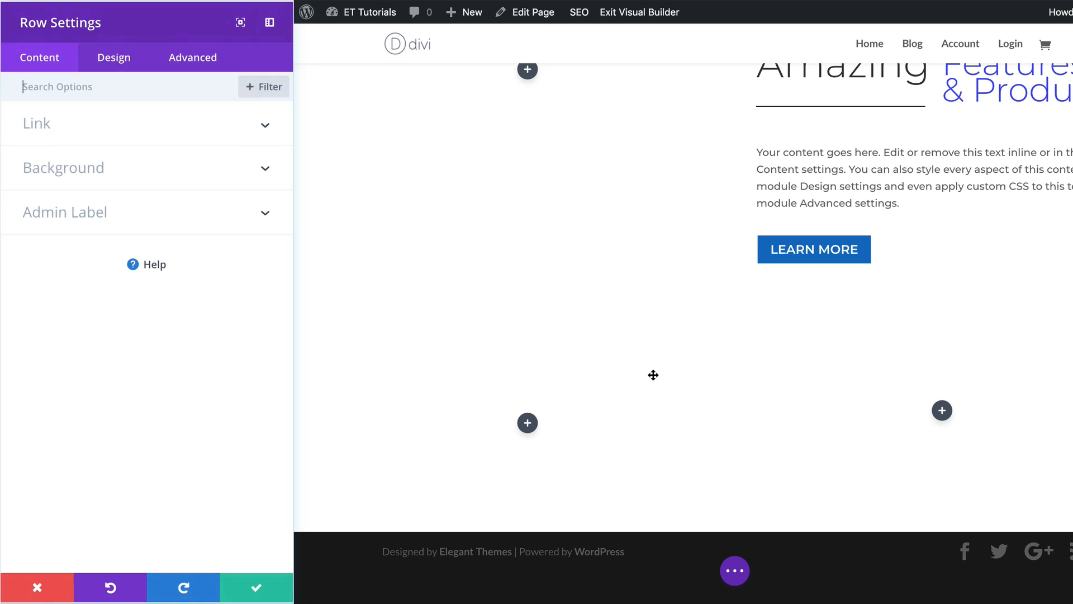
click(117, 67)
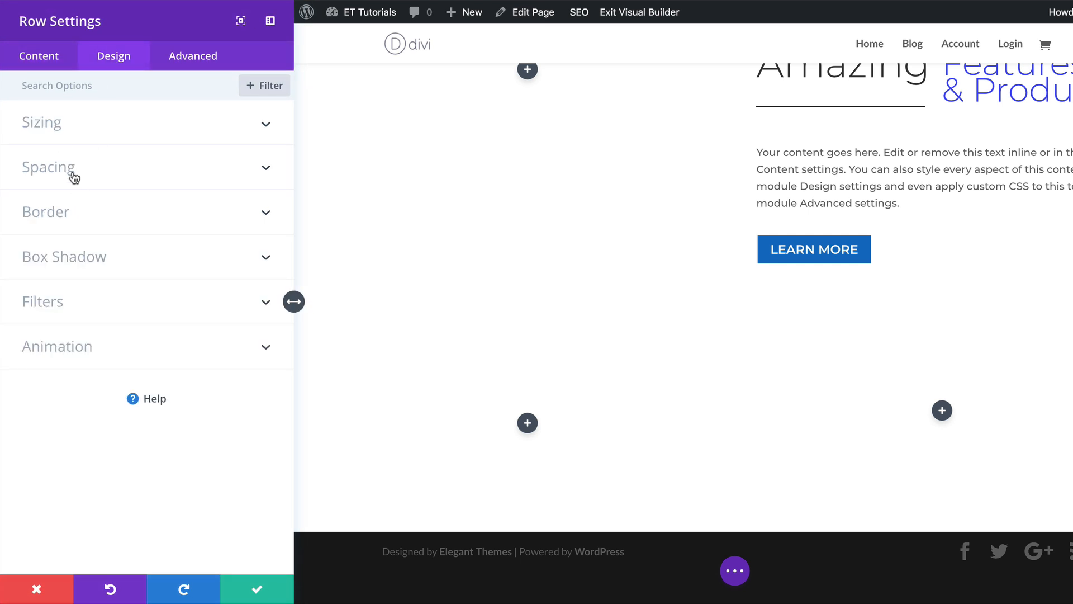
click(73, 176)
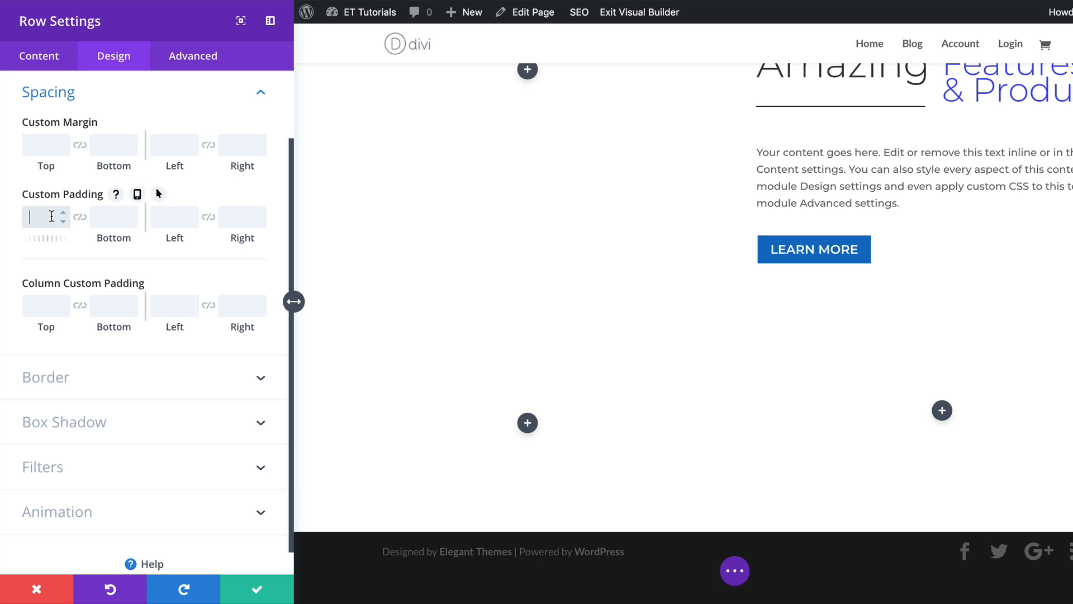
text(px)
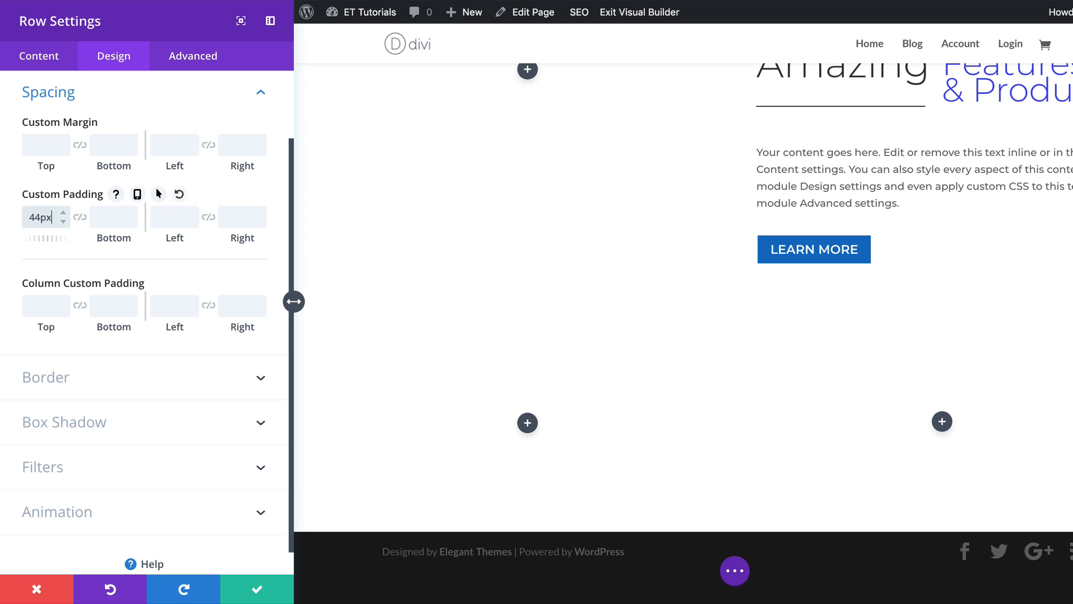
click(113, 215)
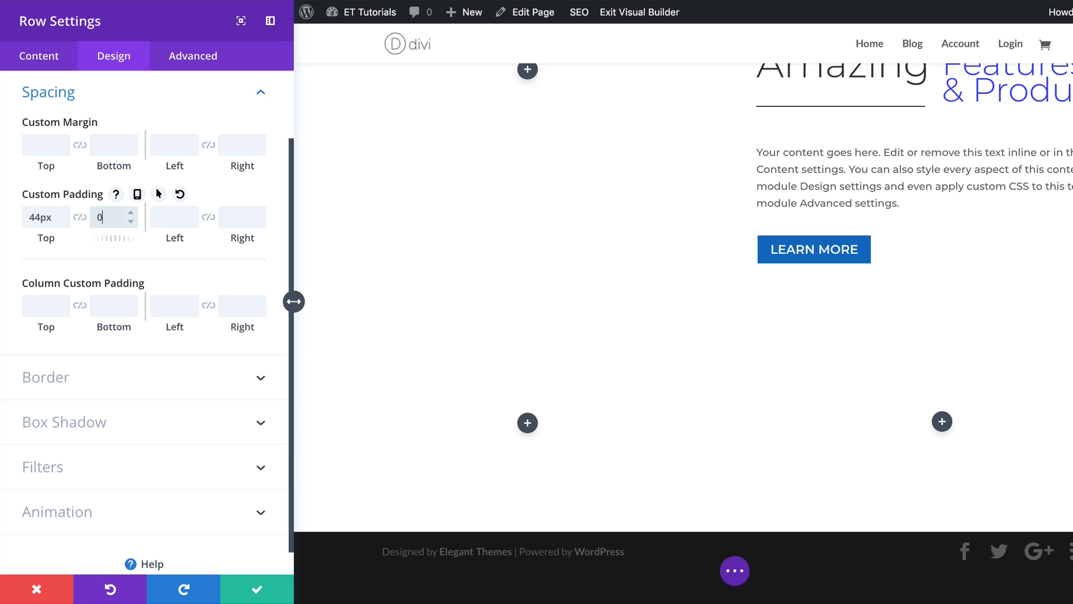
text(0px)
click(257, 589)
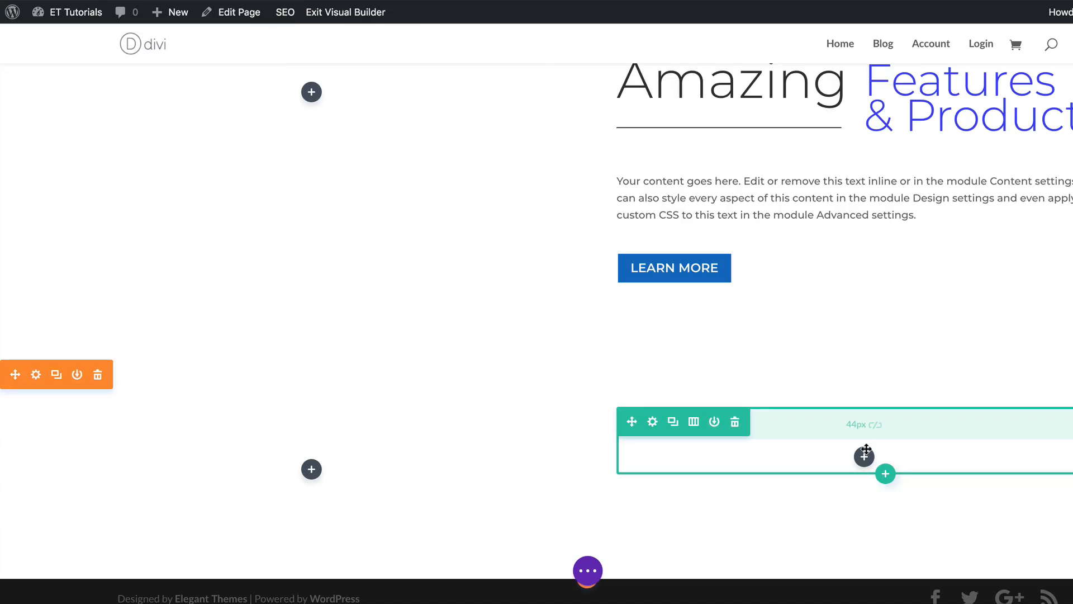
Insert a Text module in the row with the content "Amazing Features" formatted as Heading 1.
click(865, 457)
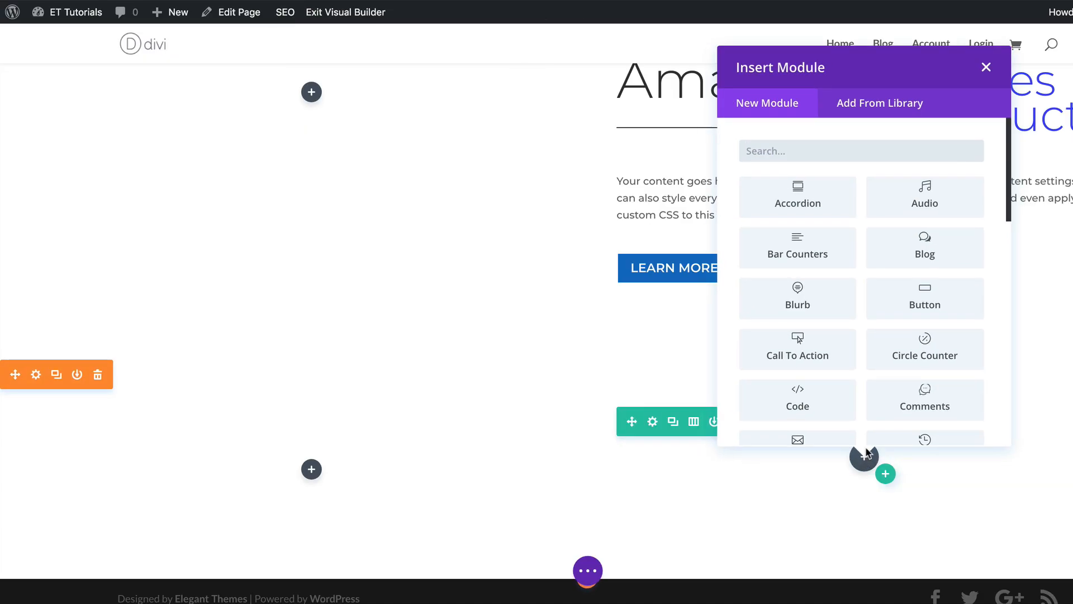
text(text)
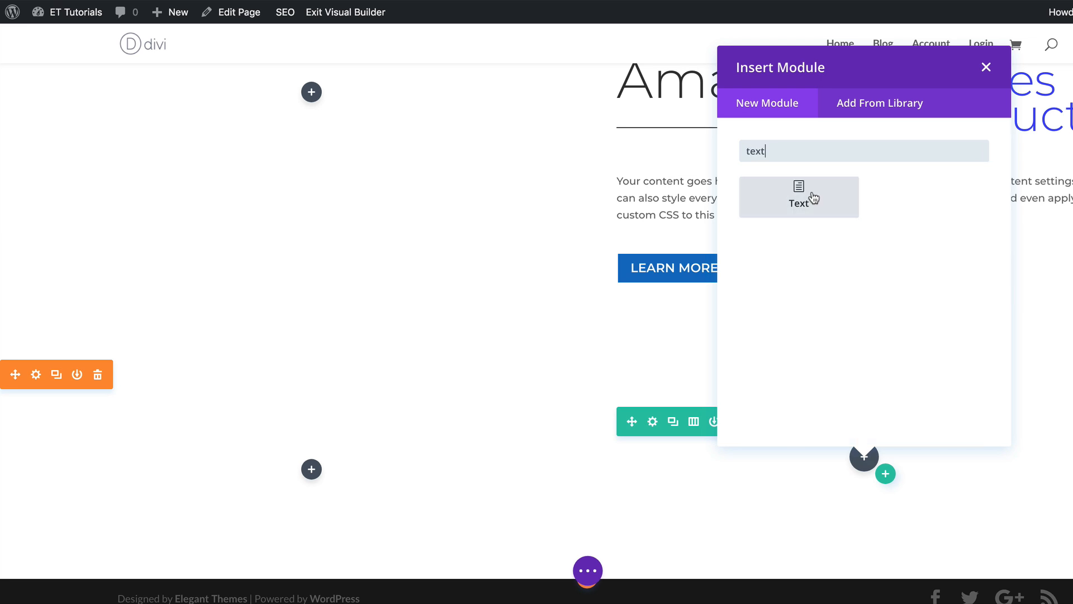
click(814, 199)
drag(29, 285, 209, 379)
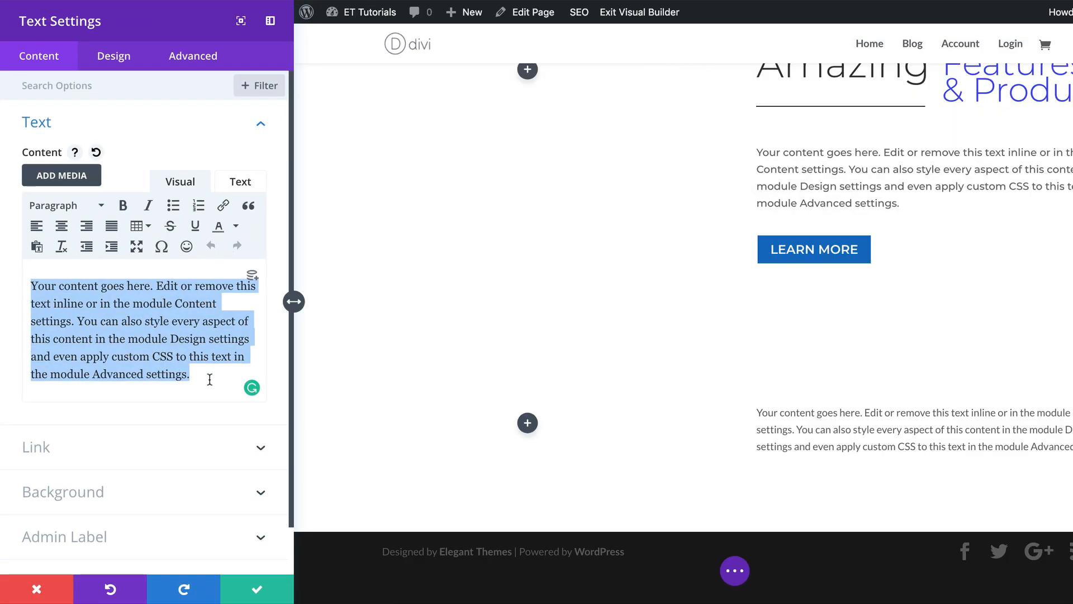
text(Amazing Features)
drag(124, 285, 26, 264)
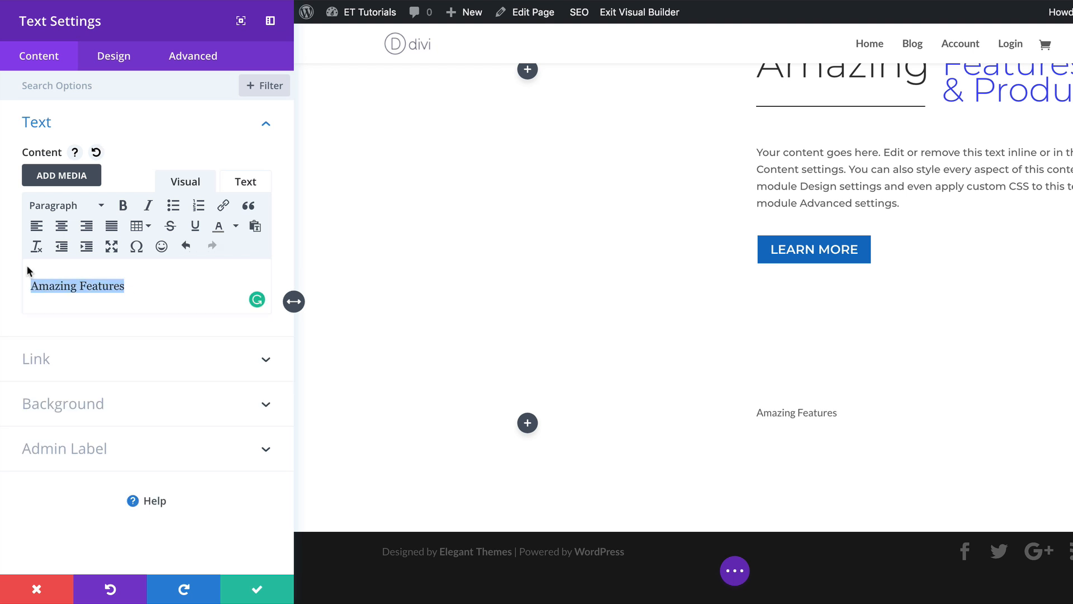
click(83, 208)
click(67, 259)
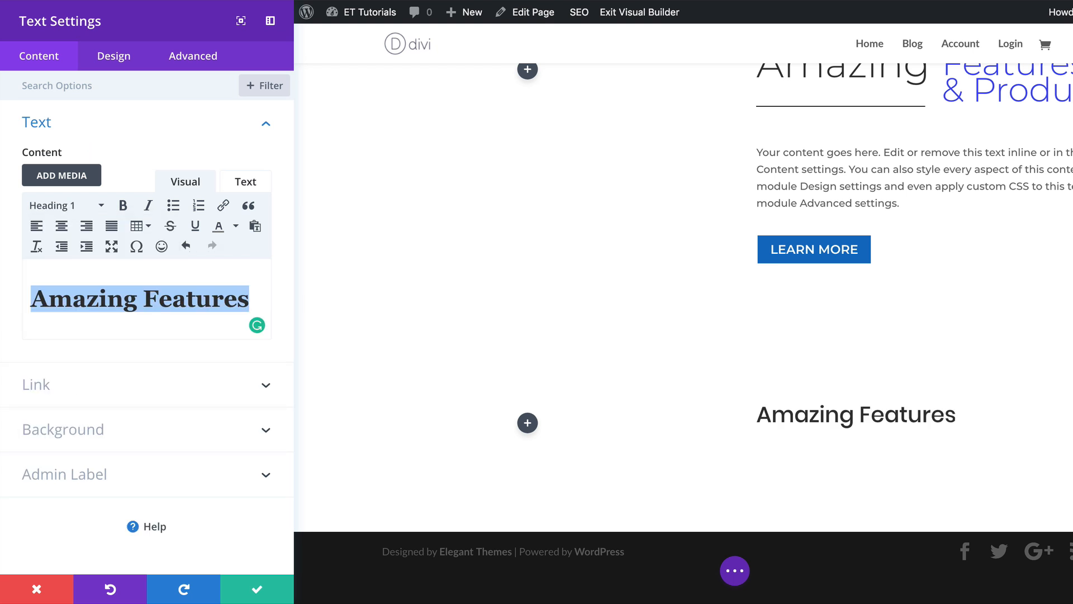
Set the text module's H1 heading font to Montserrat with Light weight.
click(124, 59)
click(83, 162)
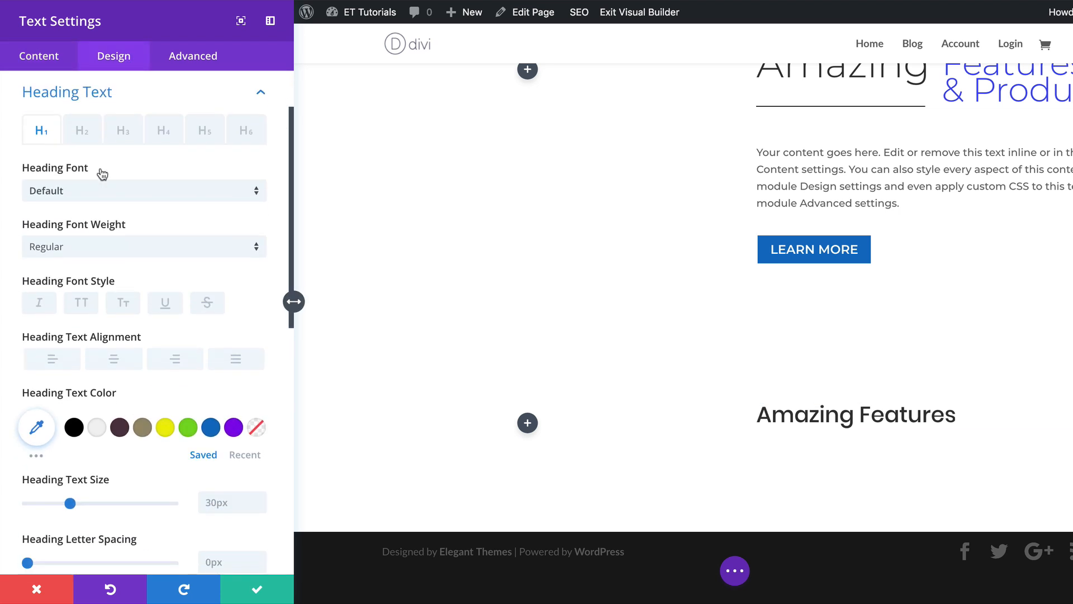
click(104, 194)
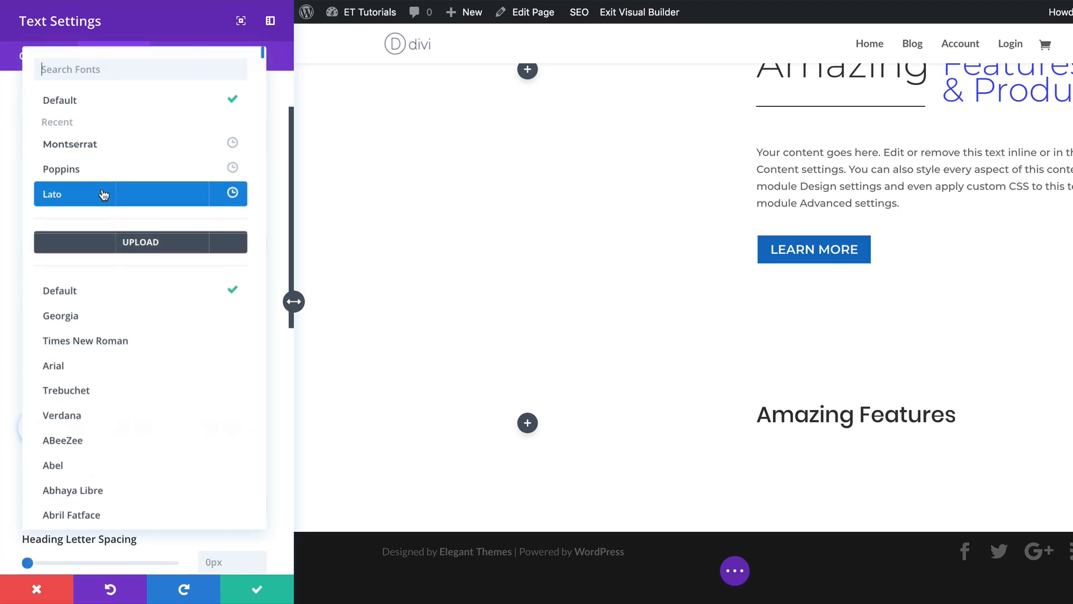
click(111, 144)
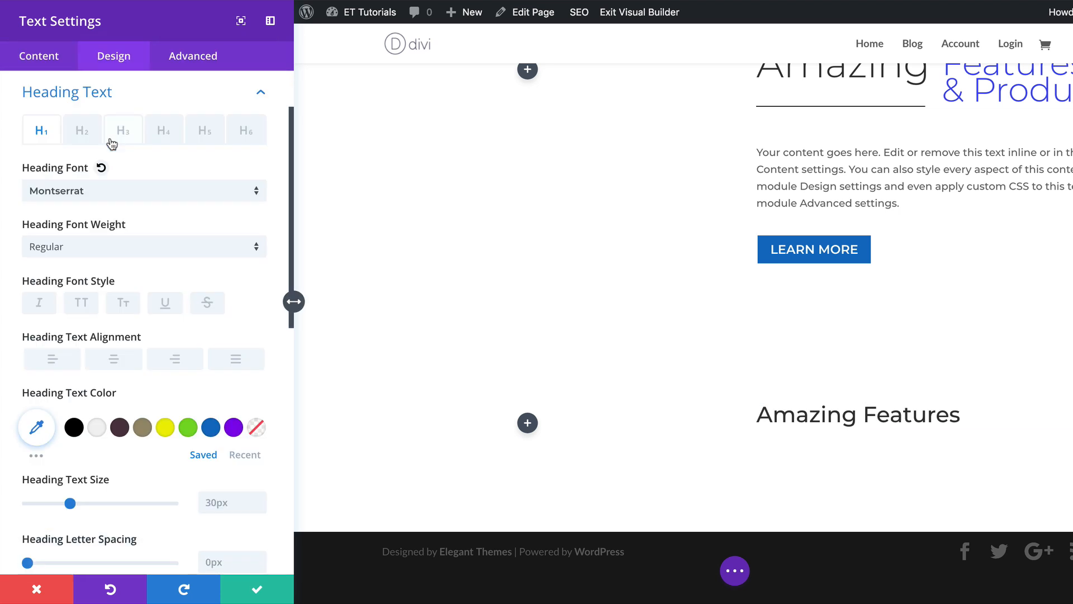
click(129, 250)
click(139, 311)
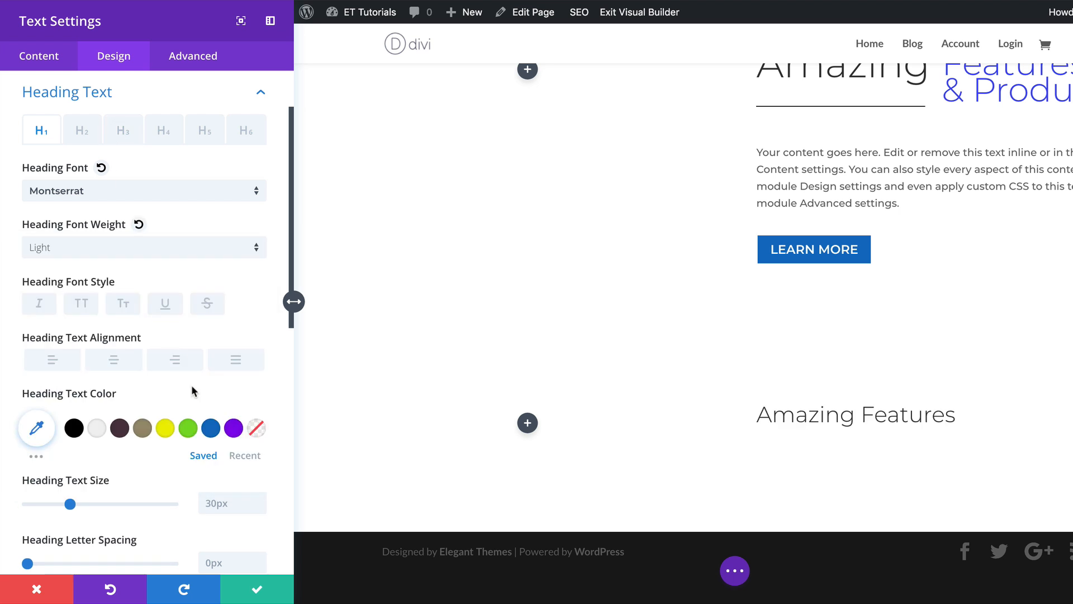
Set the H1 heading text size to 70px on desktop, 50px on tablet and 40px on phone.
scroll(180, 513, down, 1)
scroll(181, 520, down, 5)
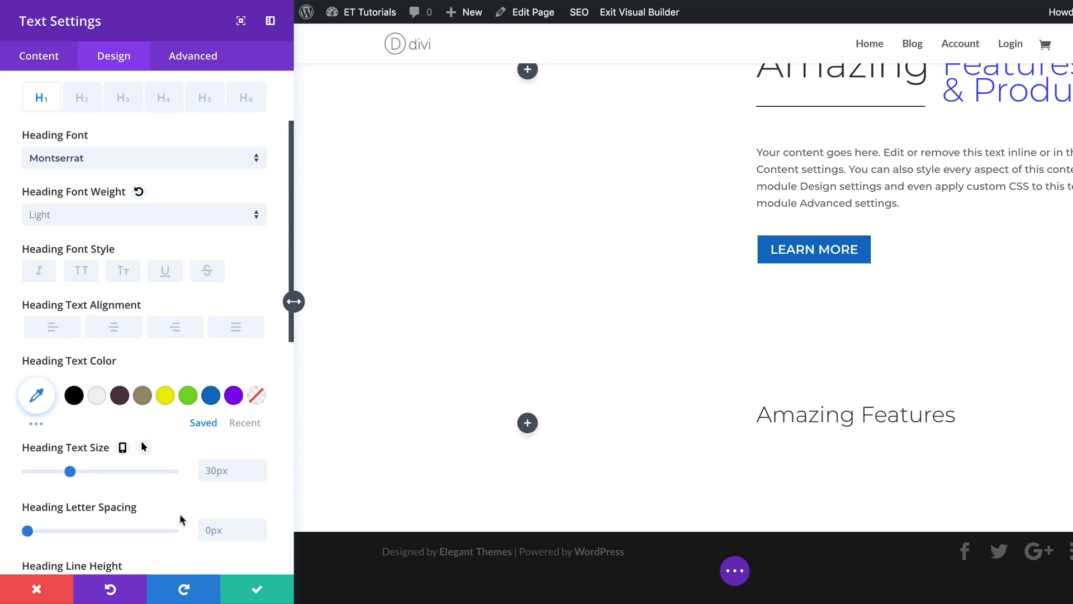
click(232, 339)
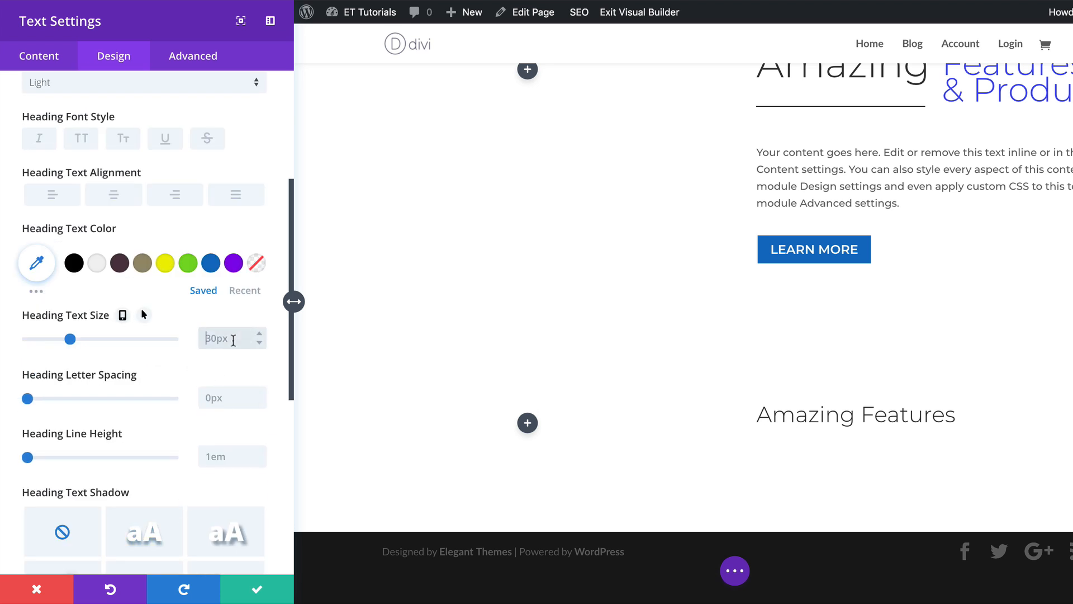
text(70)
click(123, 315)
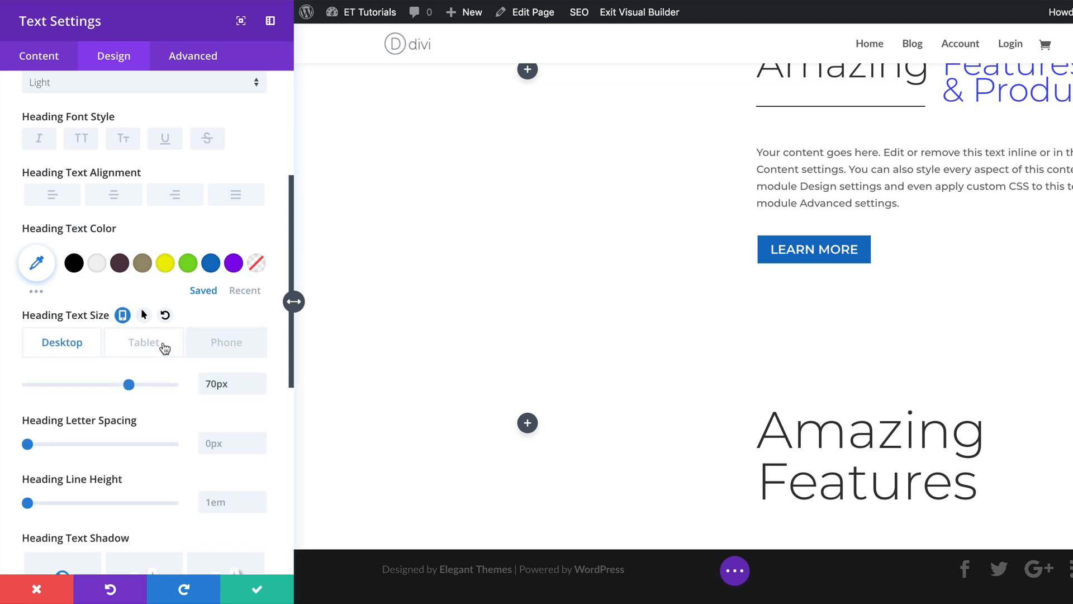
click(165, 349)
click(235, 391)
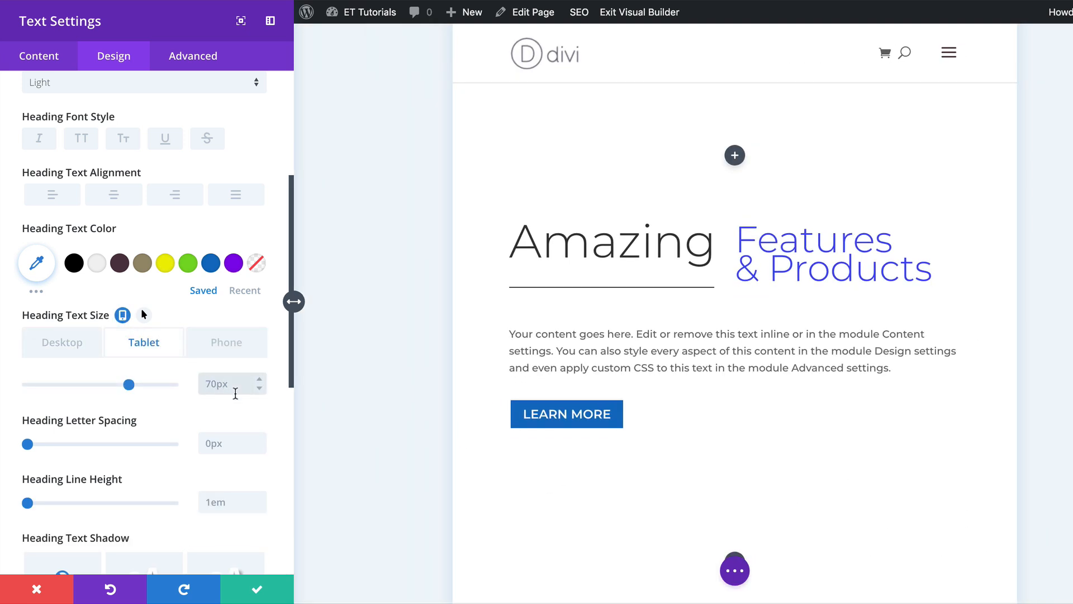
text(50)
click(214, 353)
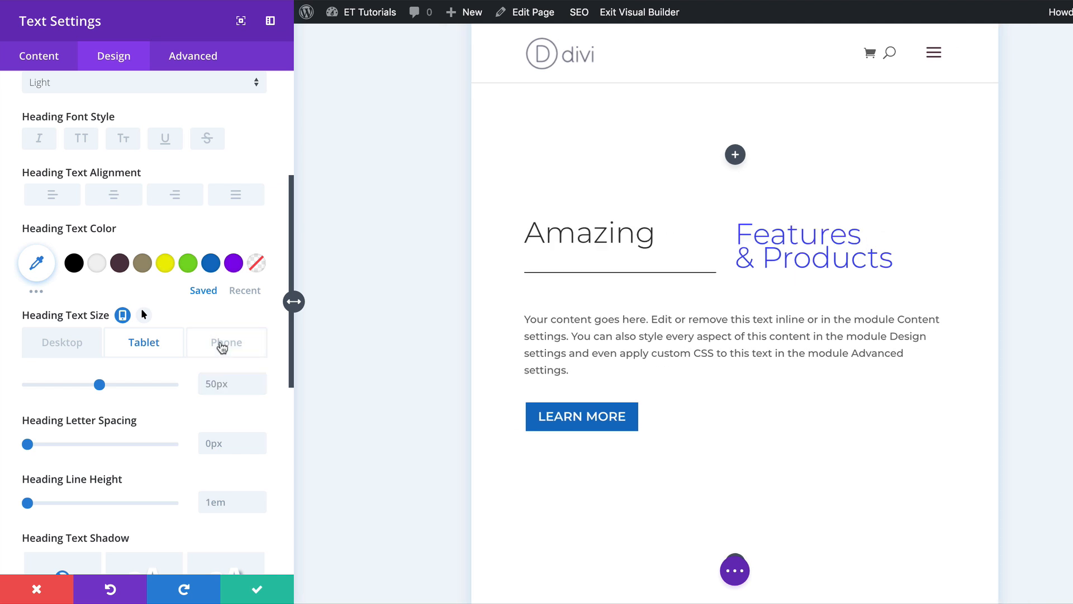
text(40)
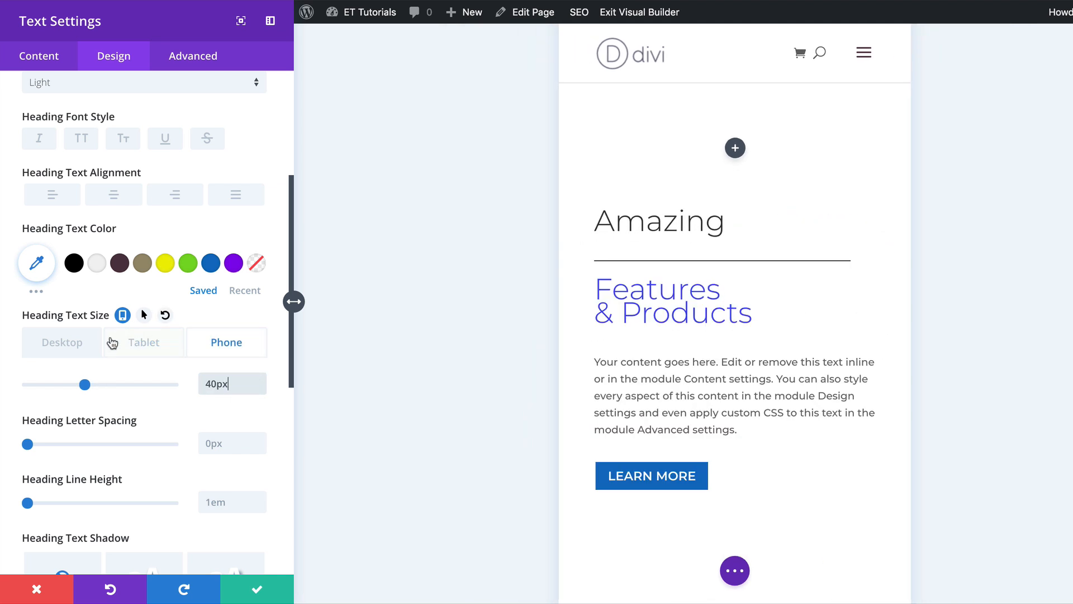
click(65, 343)
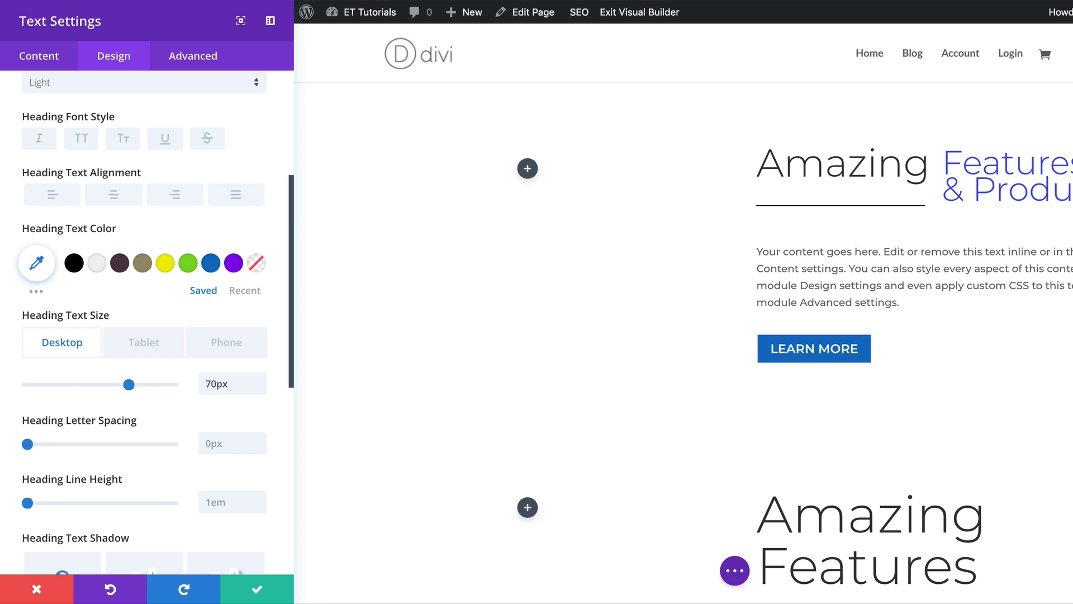
Set the heading line height to 0.8em and save the text module settings.
scroll(218, 492, down, 3)
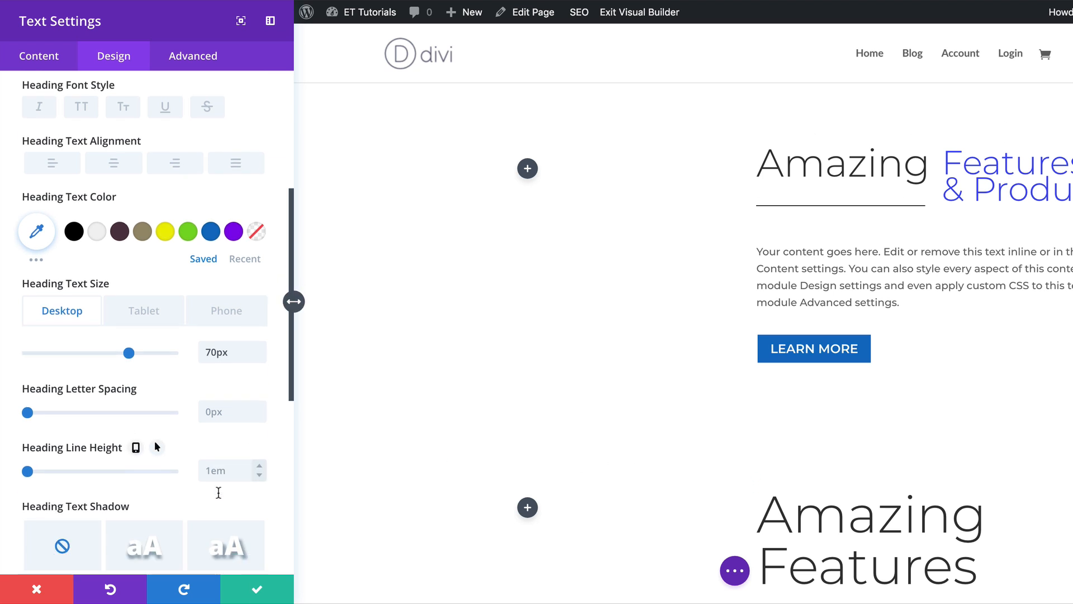
click(225, 387)
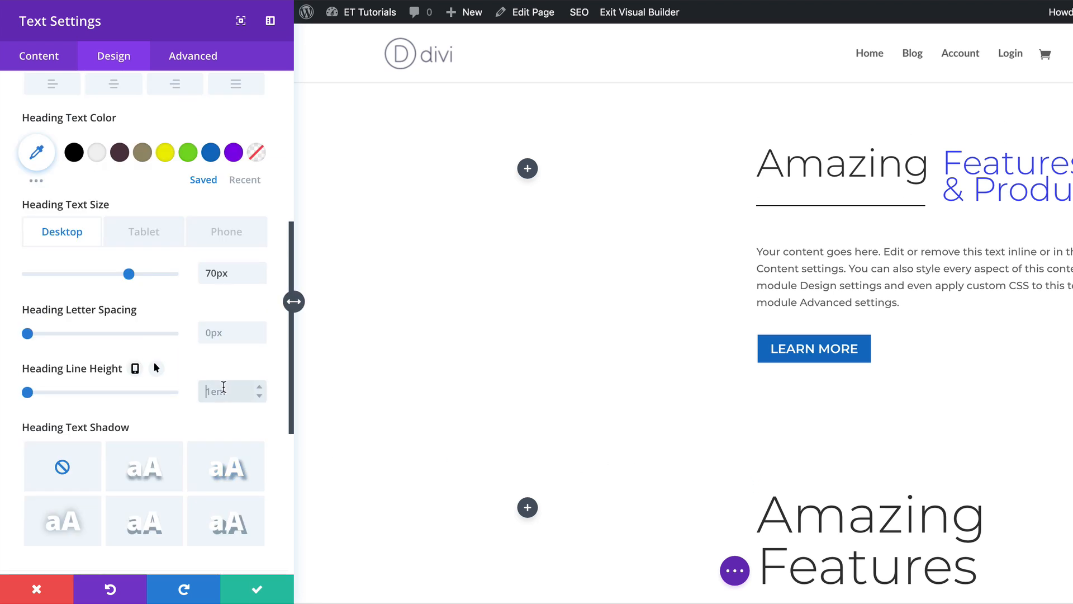
text(0.8)
click(255, 587)
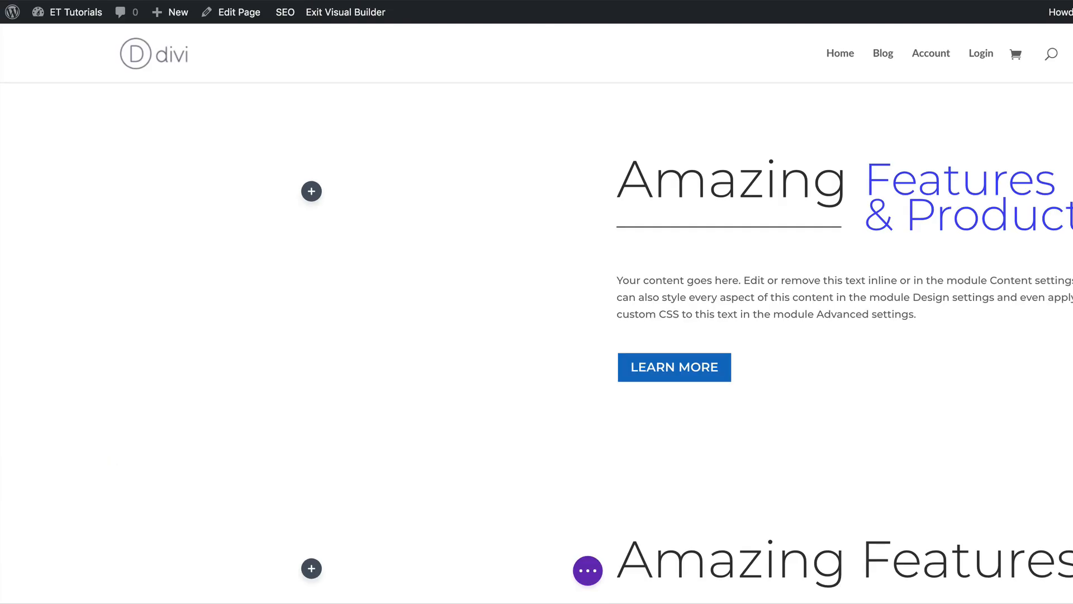
Add a two-column row below the Amazing Features text module.
scroll(1025, 421, down, 5)
click(884, 439)
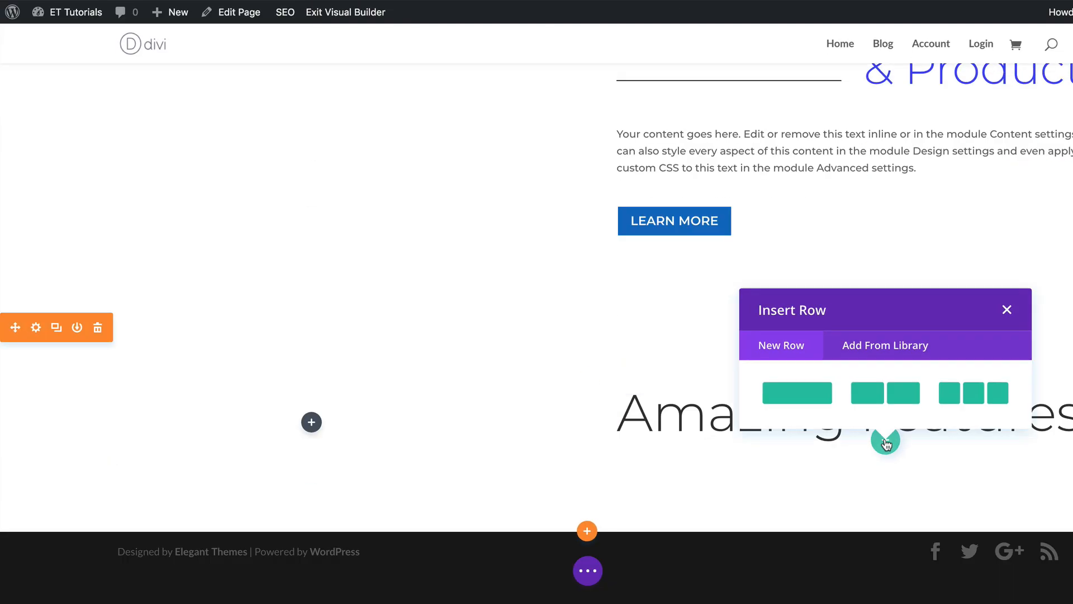
click(906, 399)
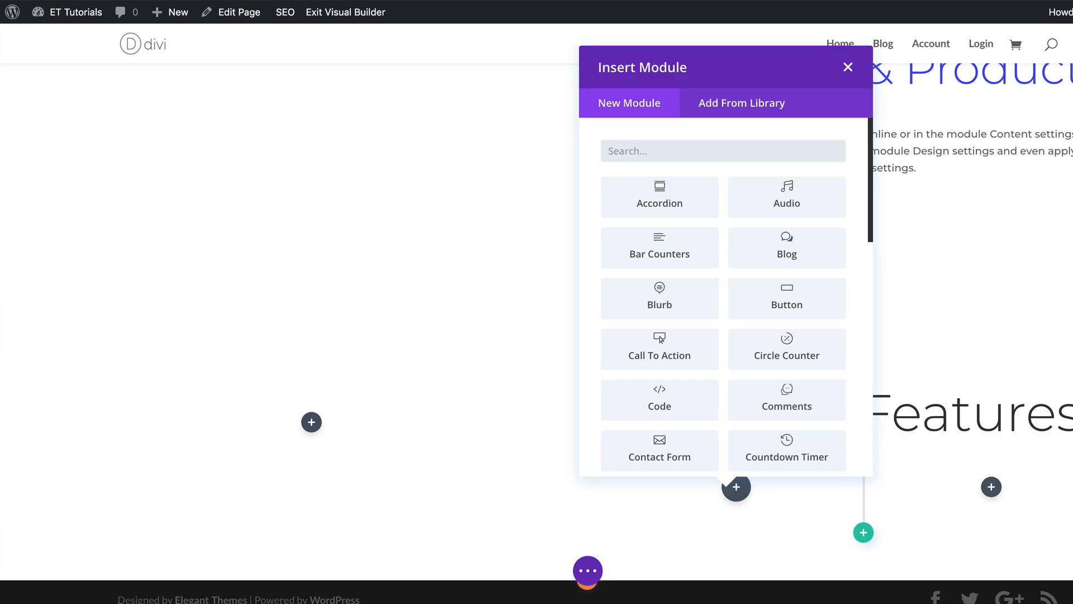
click(848, 68)
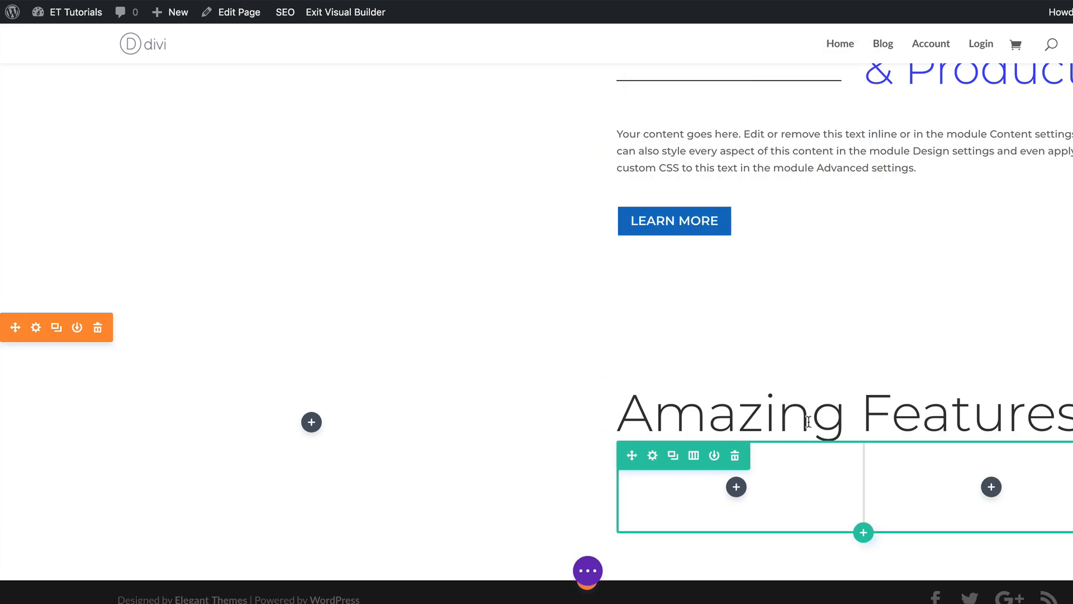
Open the new row's settings and enable a custom gutter width of 1.
click(654, 456)
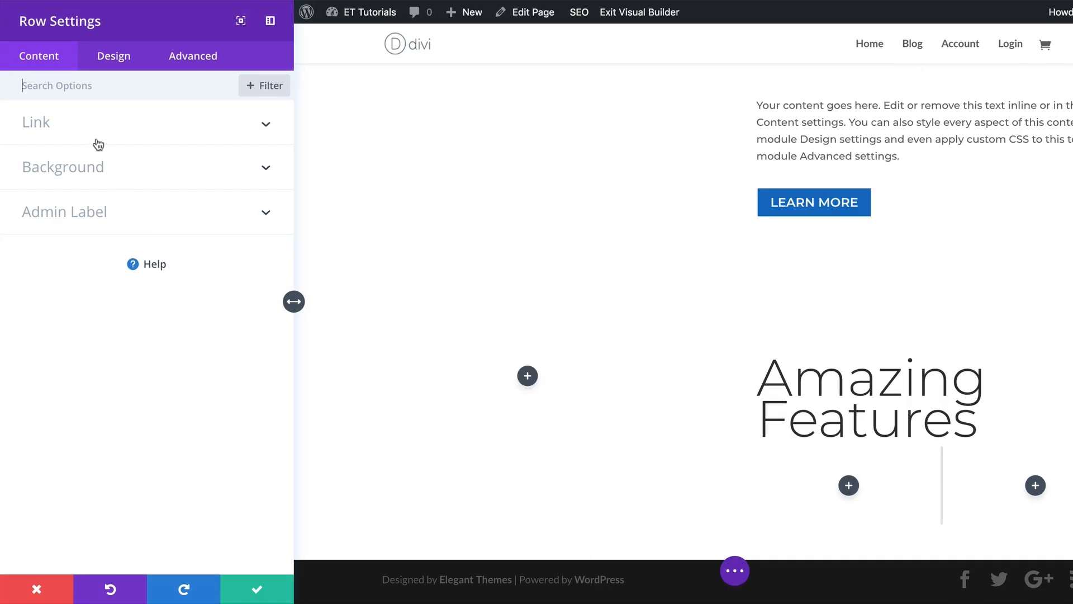
click(123, 62)
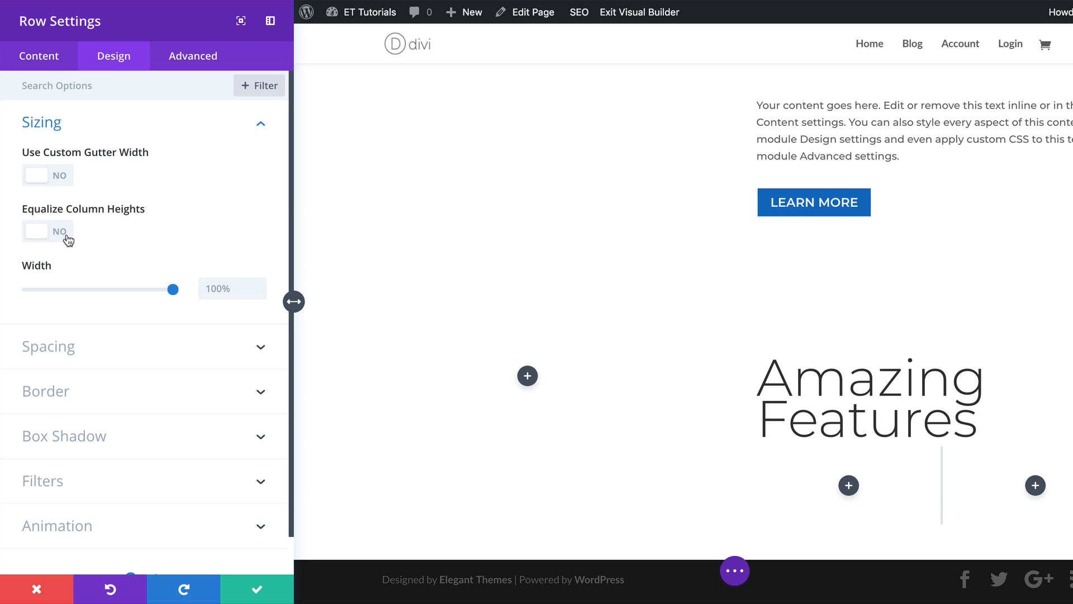
click(63, 176)
click(218, 230)
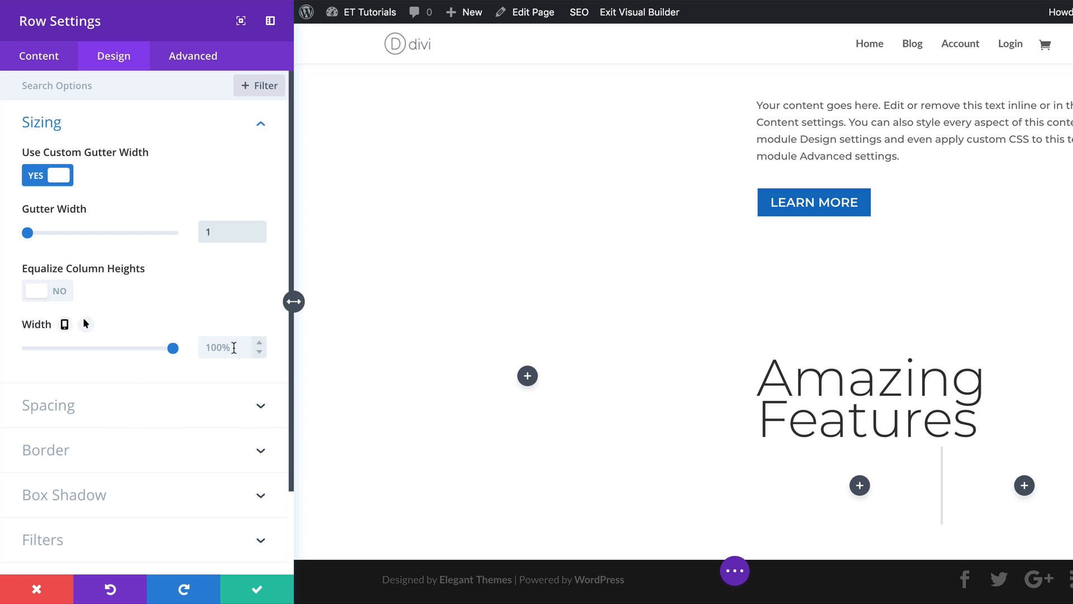
Set the row width to 53% on desktop and 100% on tablet and phone.
click(234, 347)
text(53%)
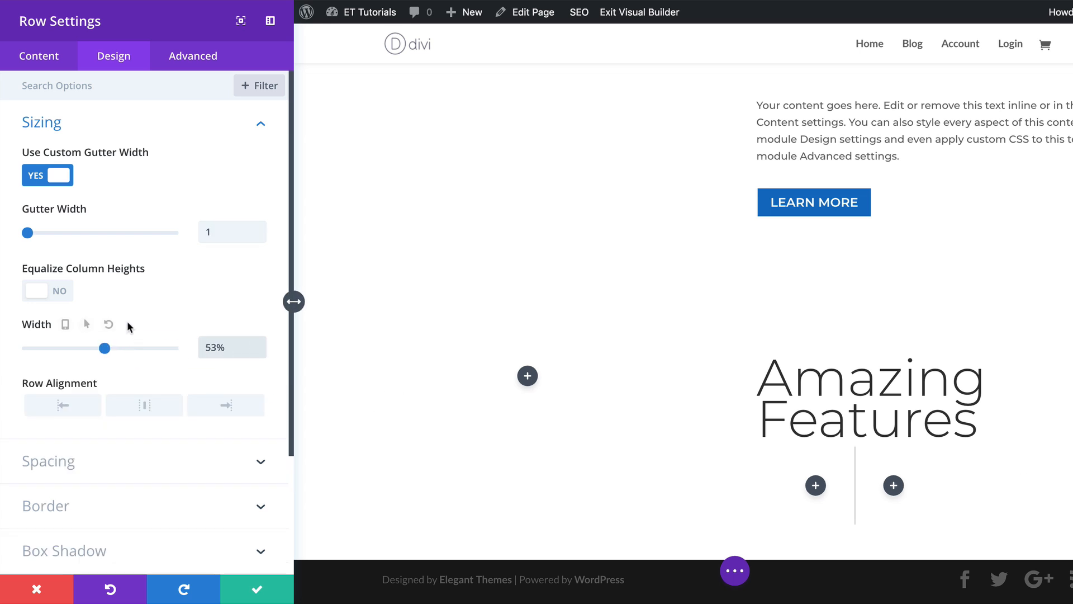
click(64, 324)
click(154, 352)
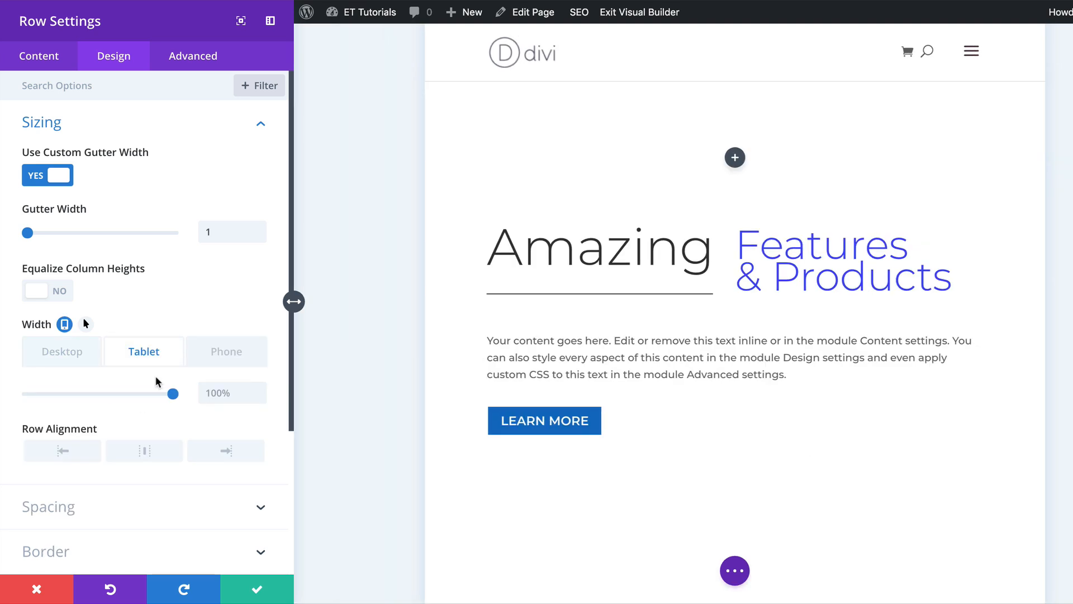
click(238, 349)
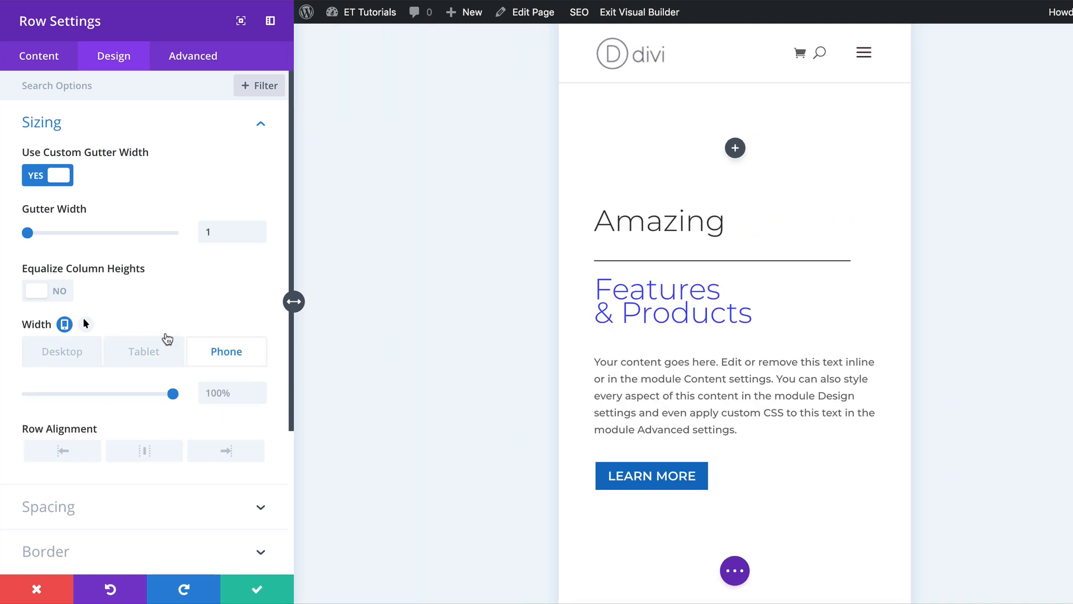
click(52, 363)
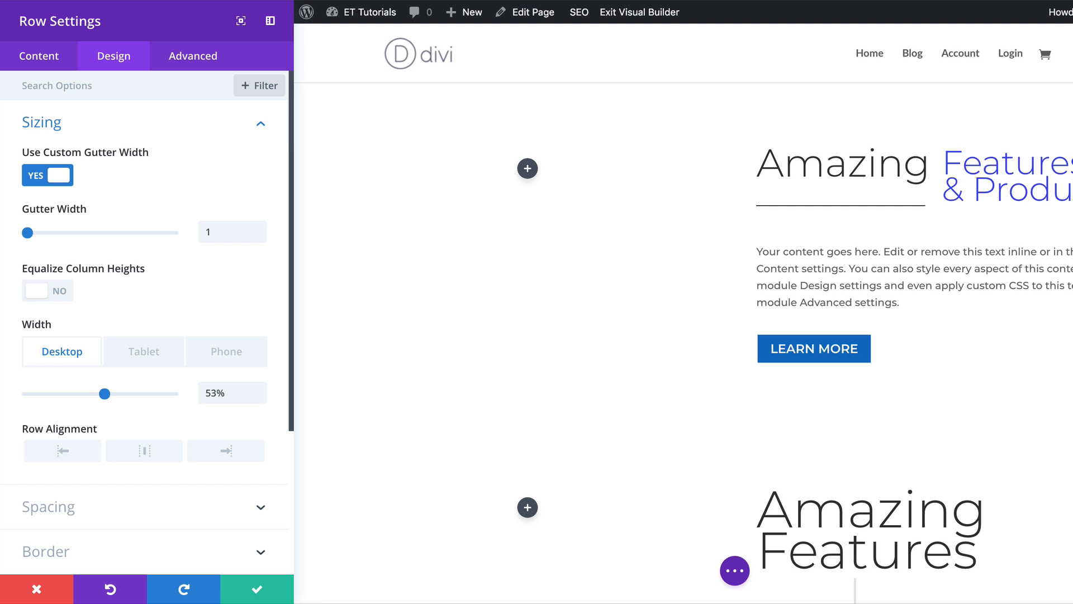
Set the row's top padding to 50px and bottom padding to 0px, then save the row settings.
scroll(122, 496, down, 2)
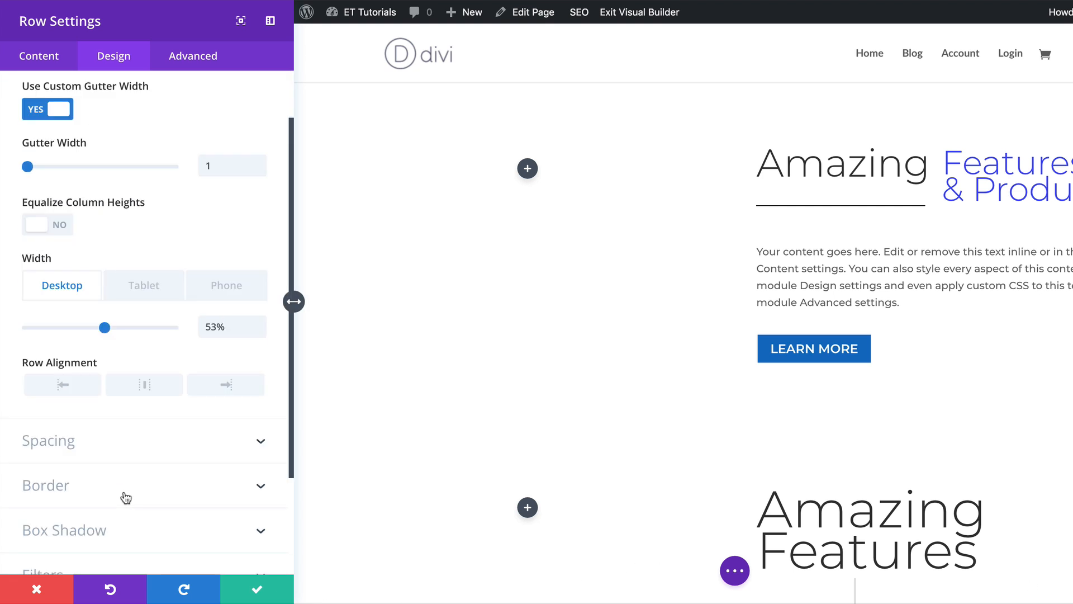
click(135, 447)
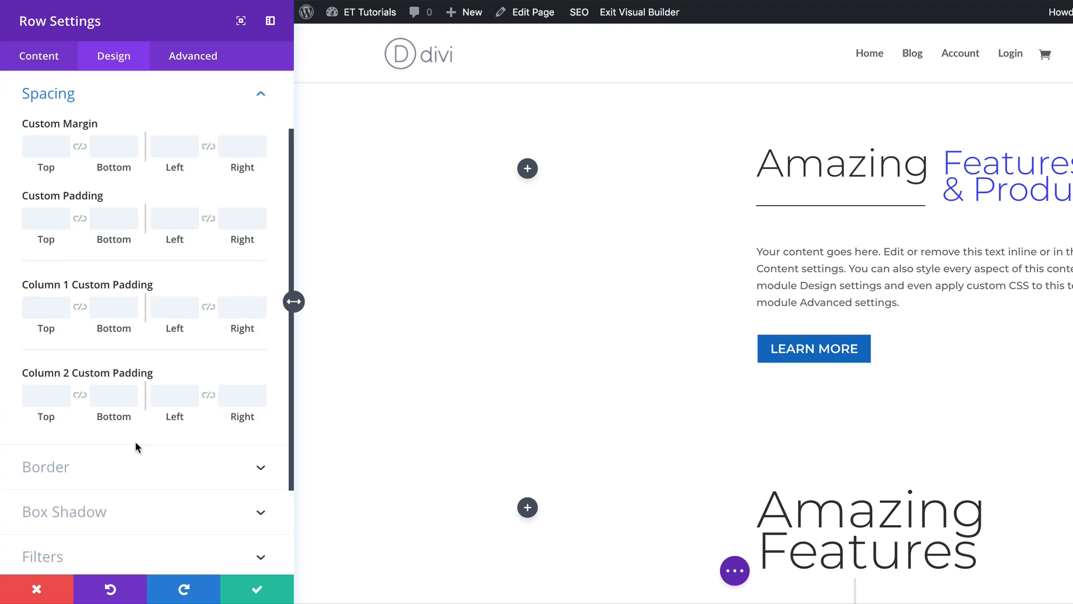
click(39, 212)
text(5)
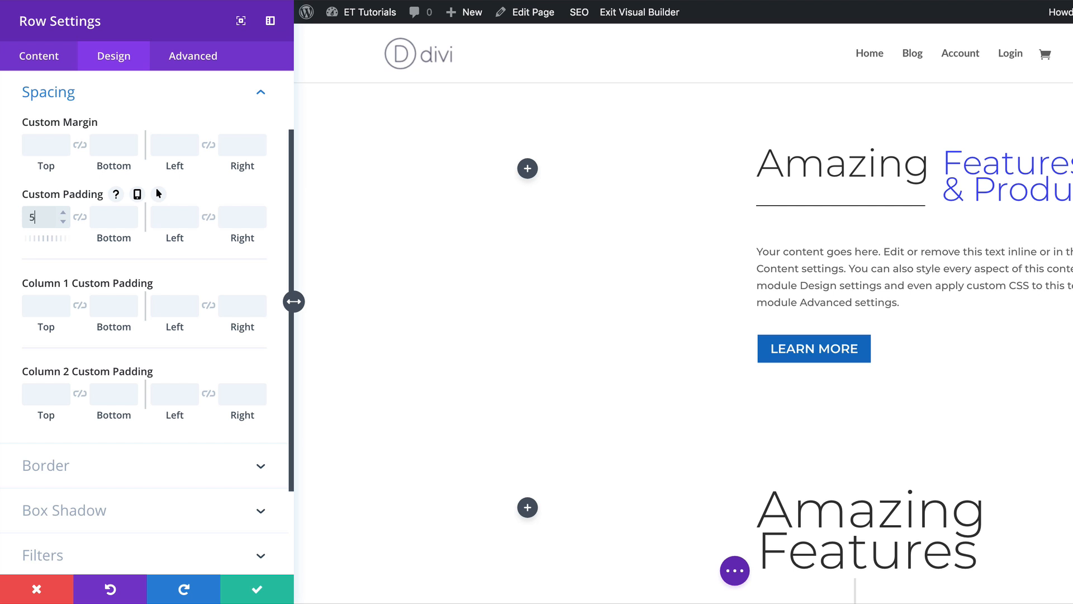
text(0px)
click(114, 215)
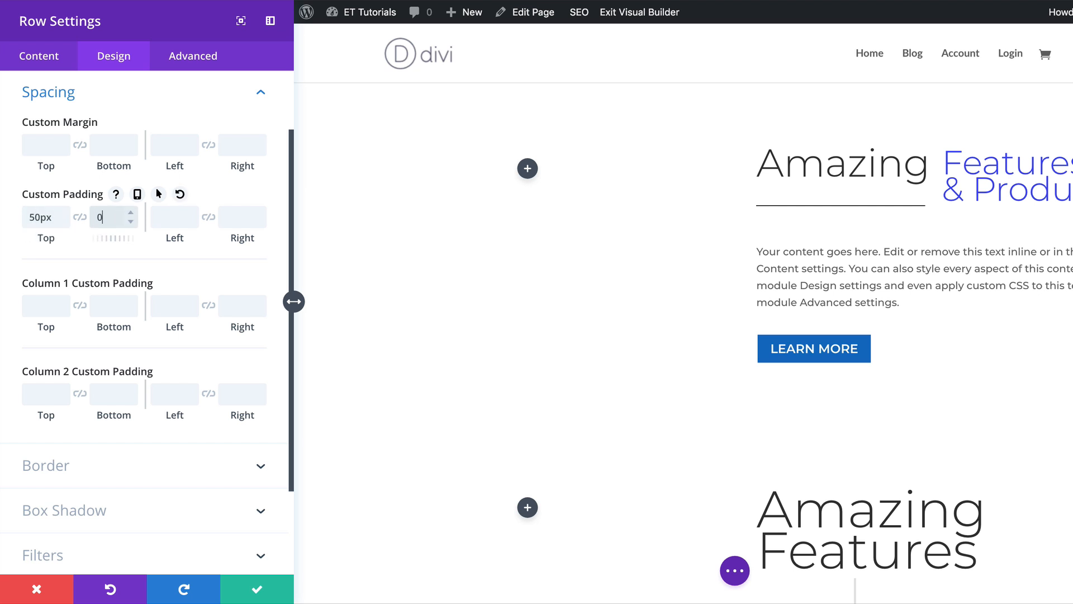
text(0px)
click(257, 589)
Insert a Divider module into the row's first column.
scroll(673, 429, down, 3)
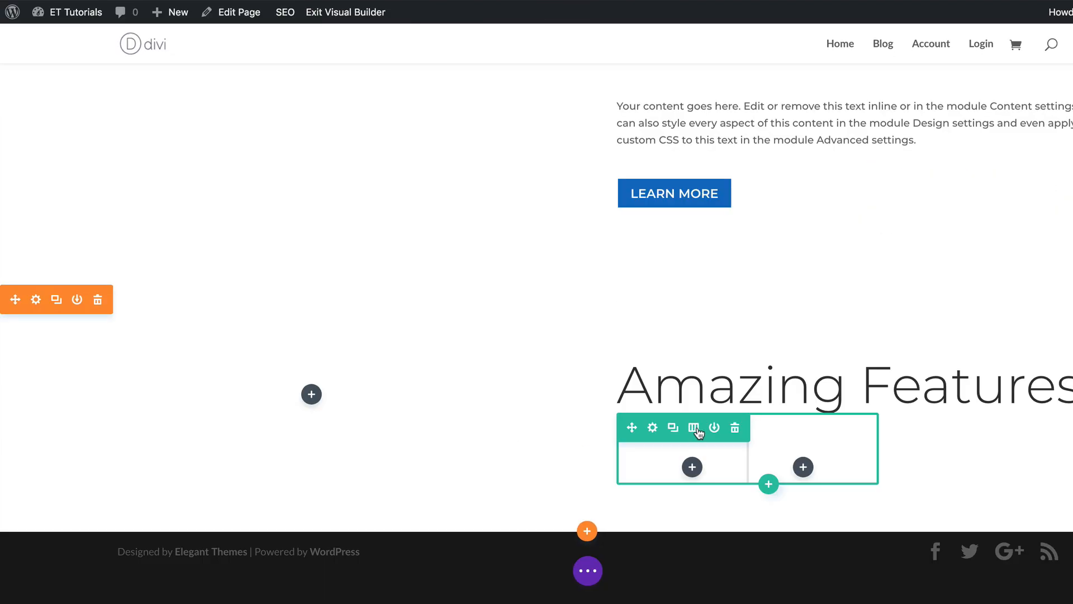
click(693, 468)
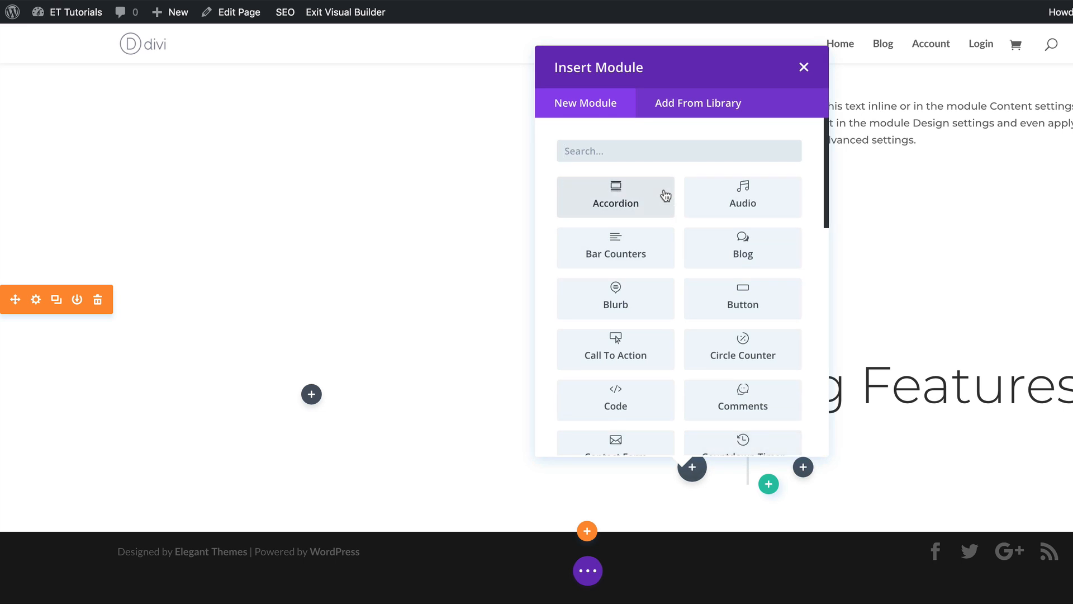
text(divi)
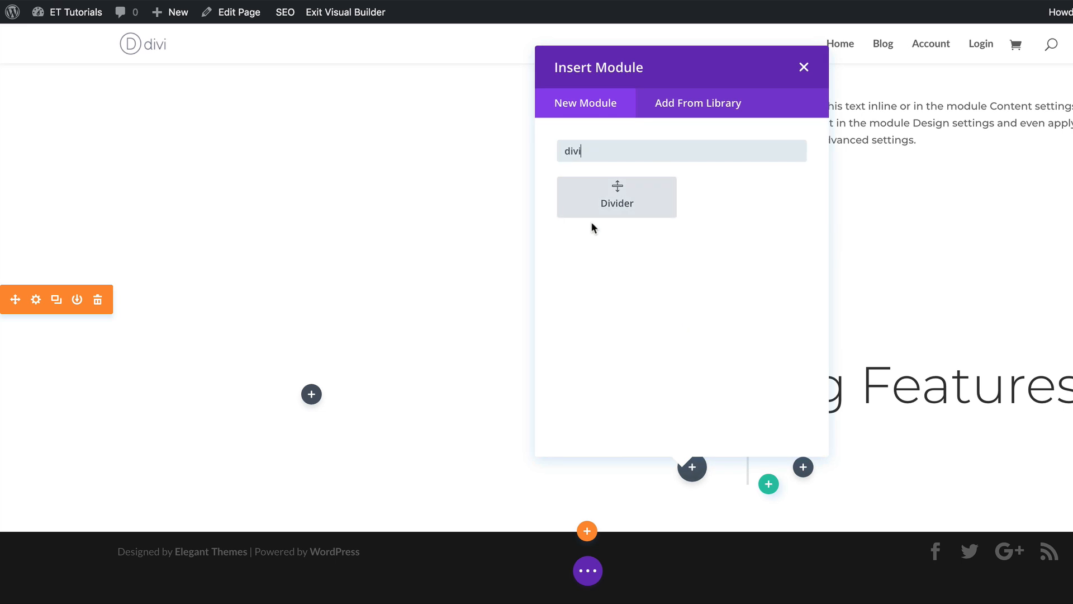
click(615, 198)
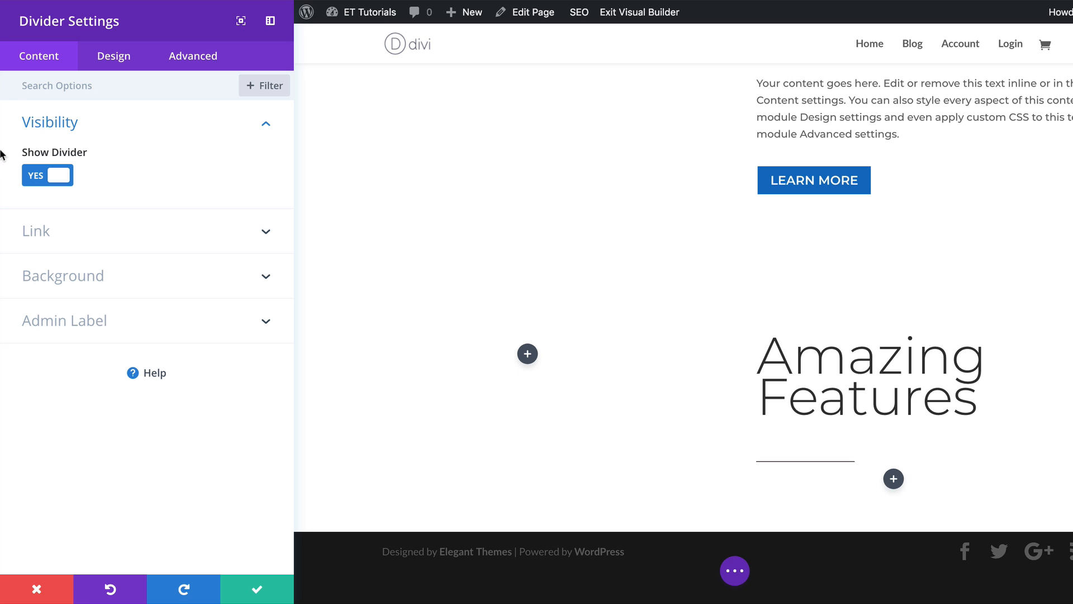
Set the divider colour to #3f46ff.
click(120, 56)
click(41, 122)
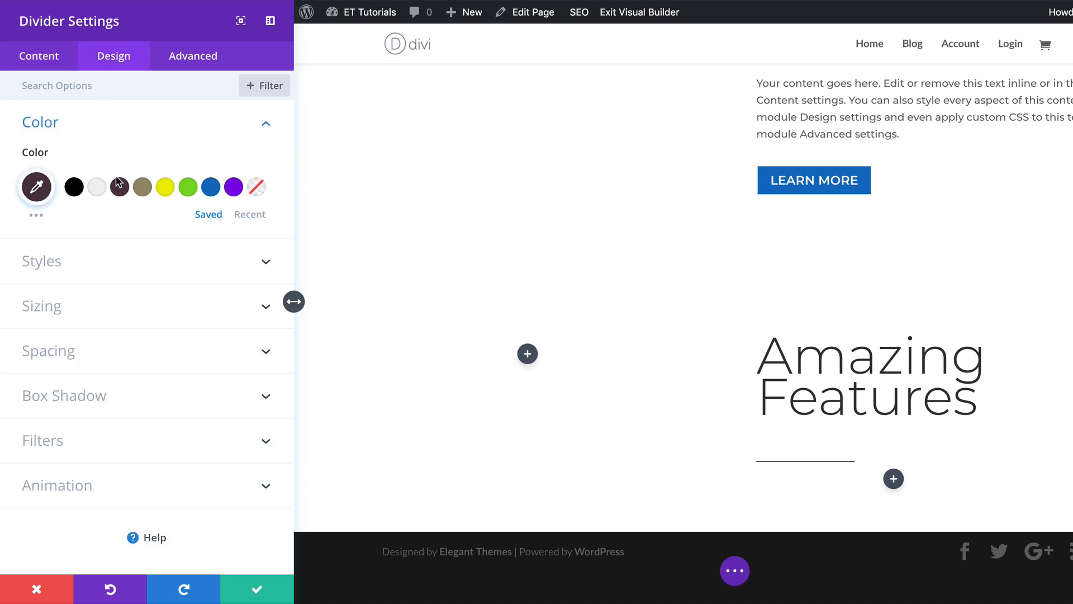
click(36, 185)
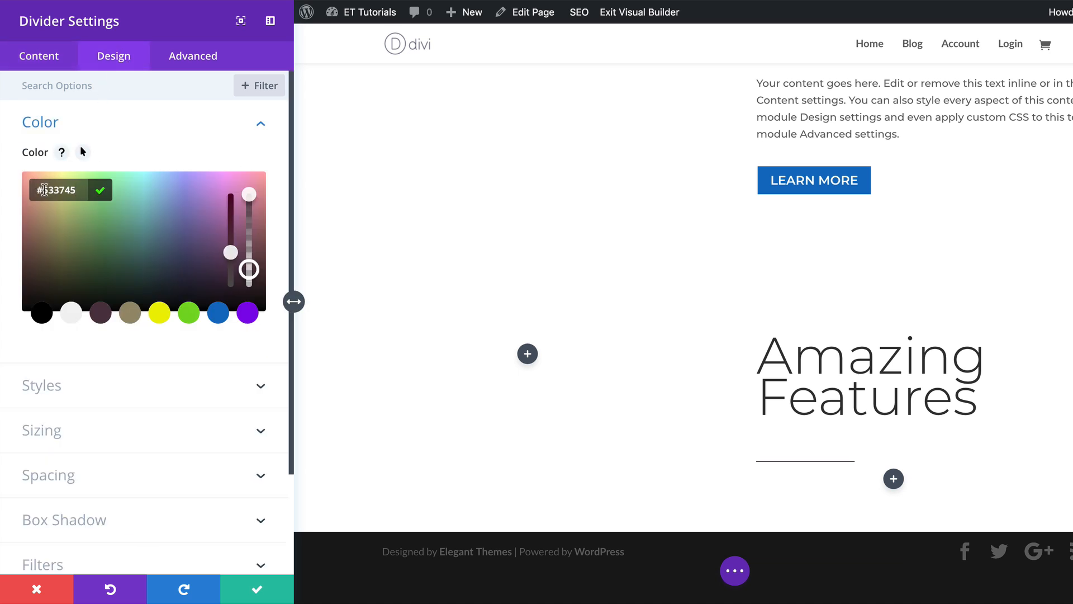
text(3f46ff)
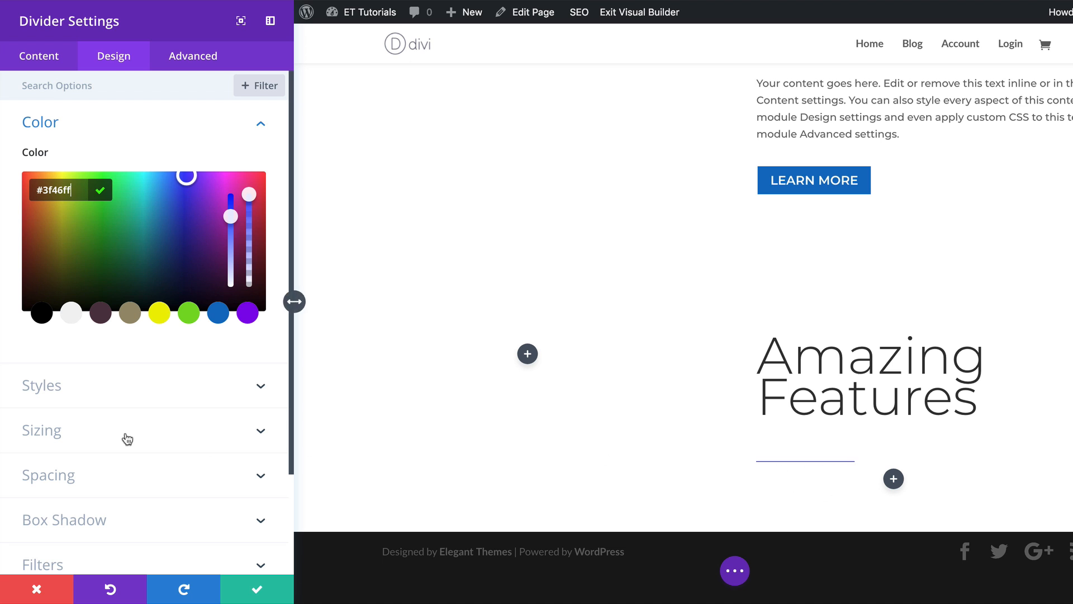
Set the divider style to Double and its weight to 8px.
click(149, 391)
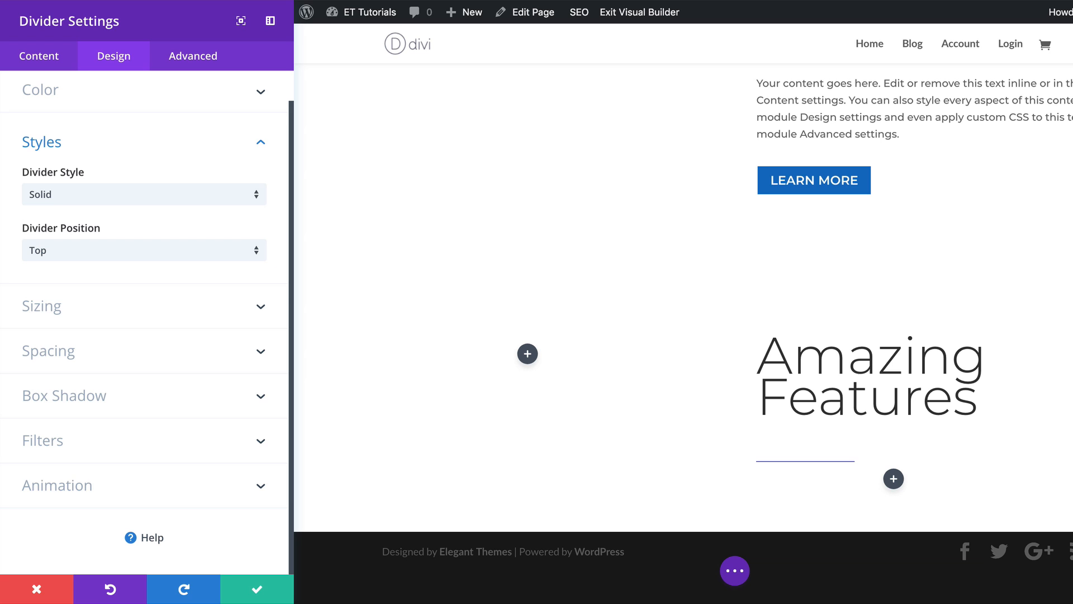
click(133, 192)
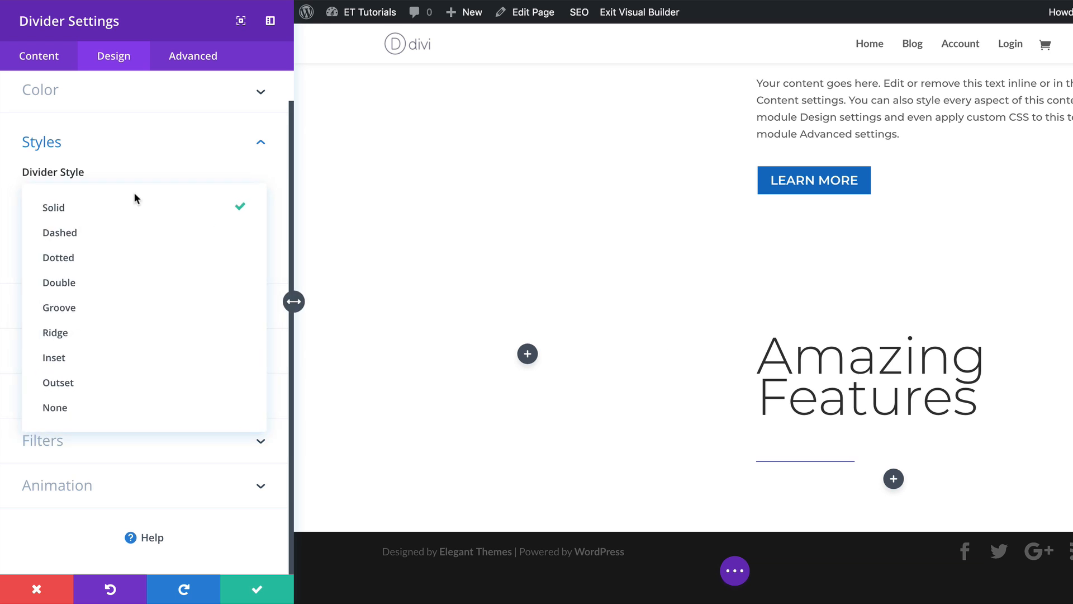
click(104, 281)
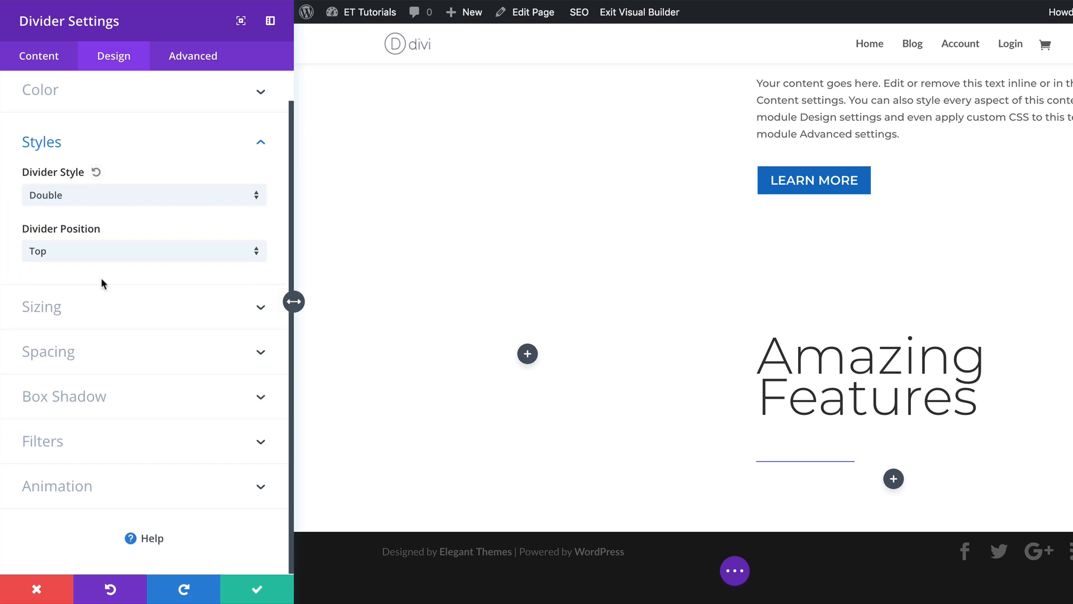
click(193, 317)
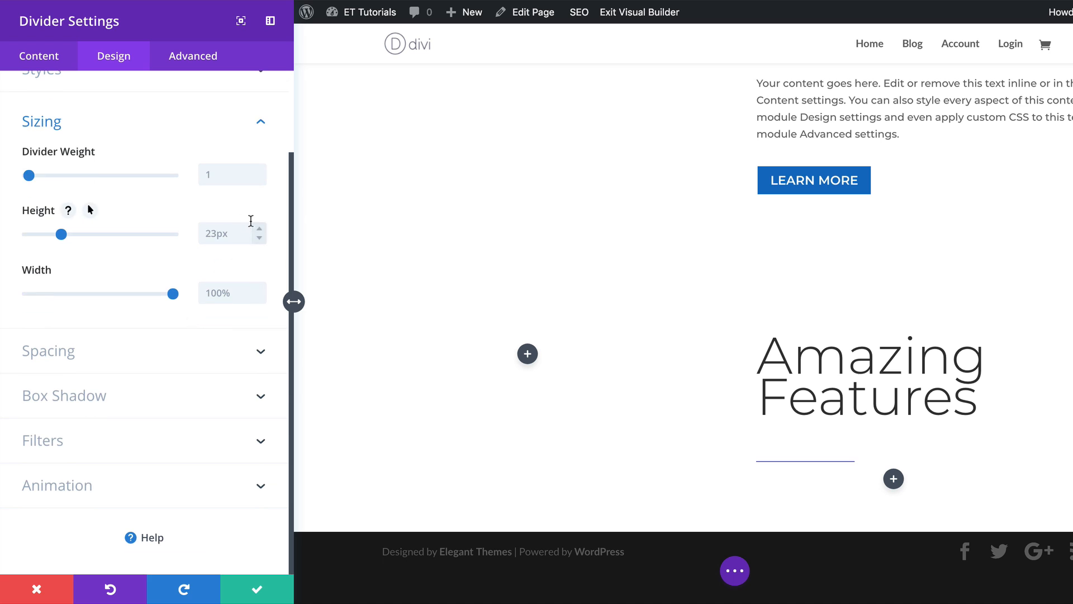
click(230, 176)
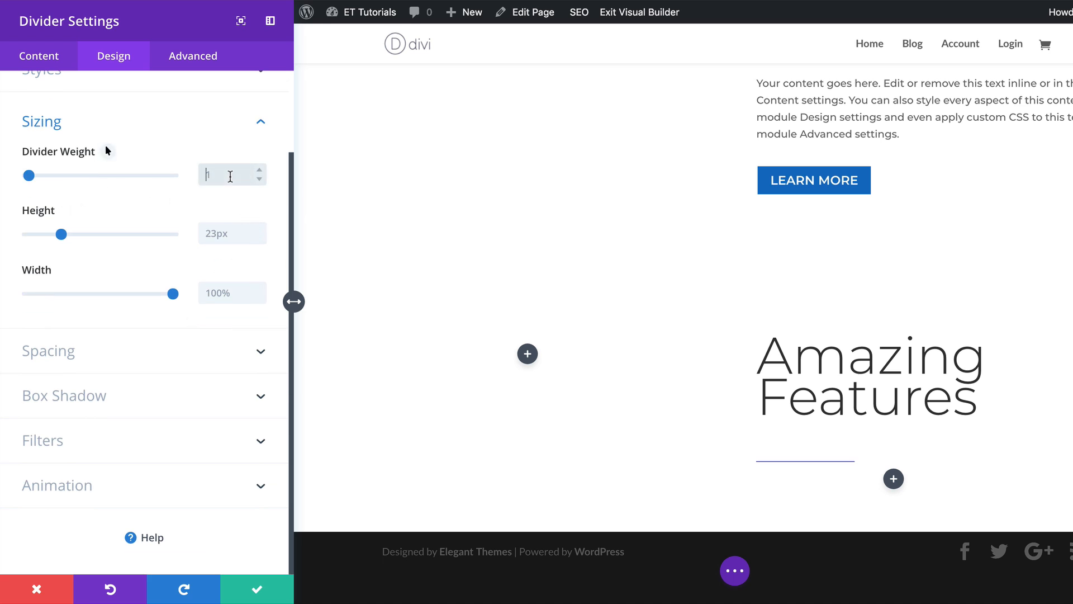
text(8px)
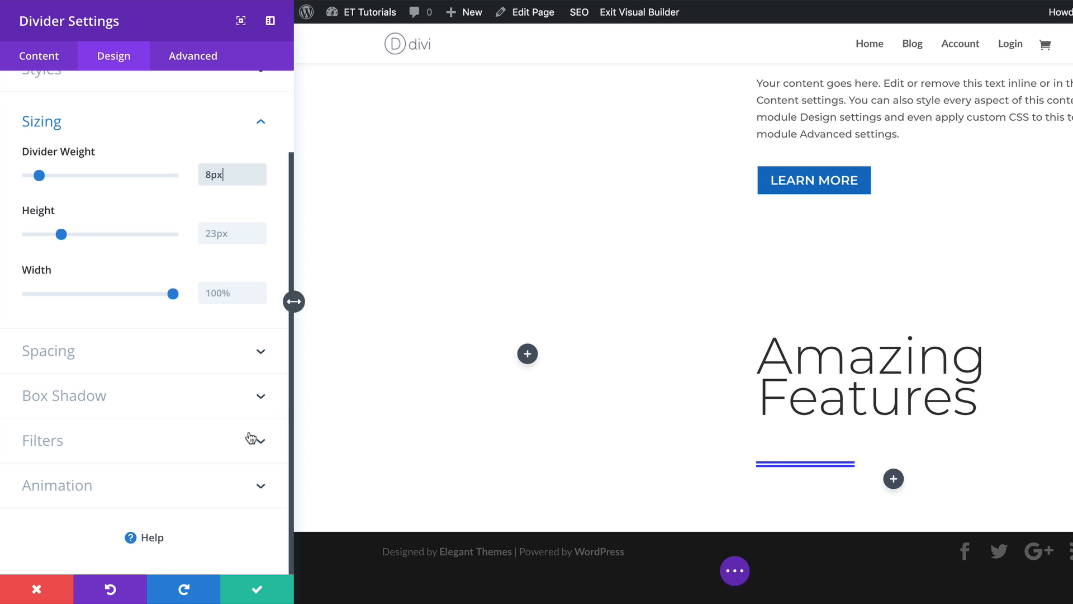
Give the divider a Slide animation with Right direction and save its settings.
click(83, 486)
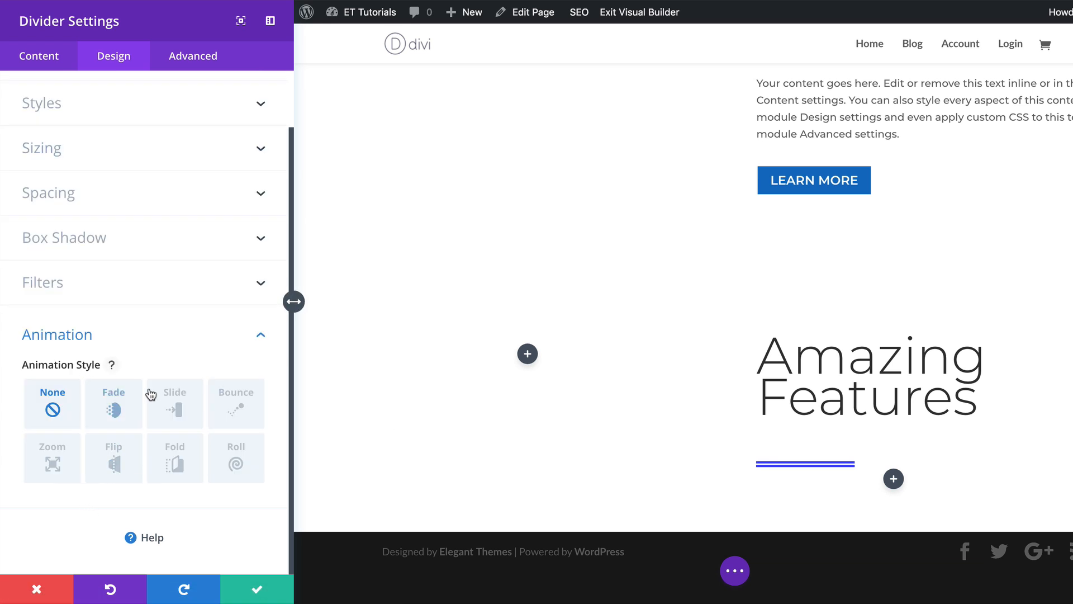
click(175, 402)
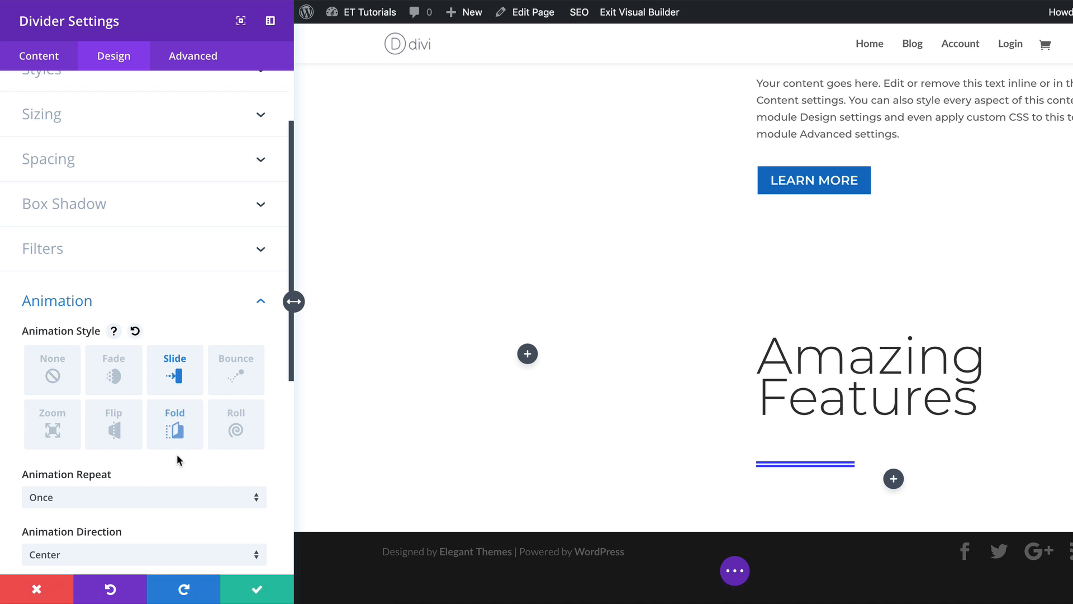
scroll(178, 455, down, 2)
scroll(184, 453, down, 3)
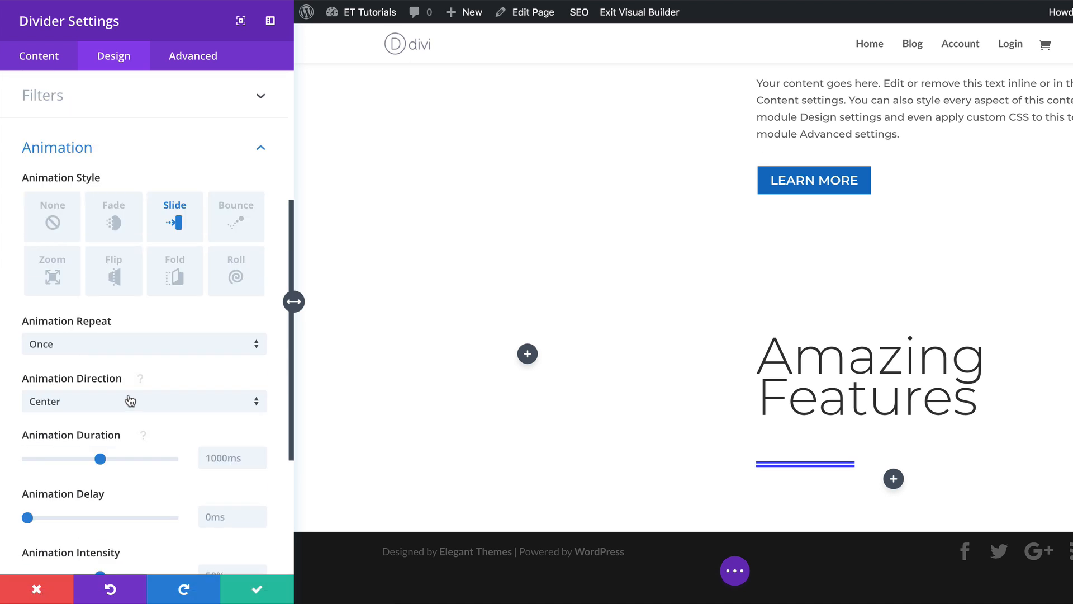
click(125, 404)
click(120, 432)
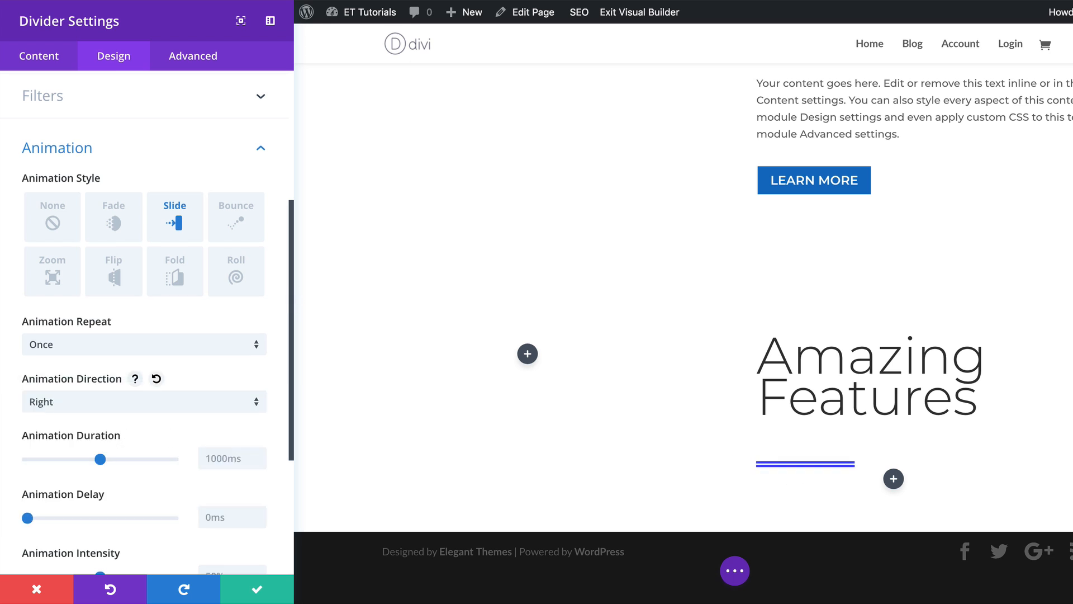
click(256, 589)
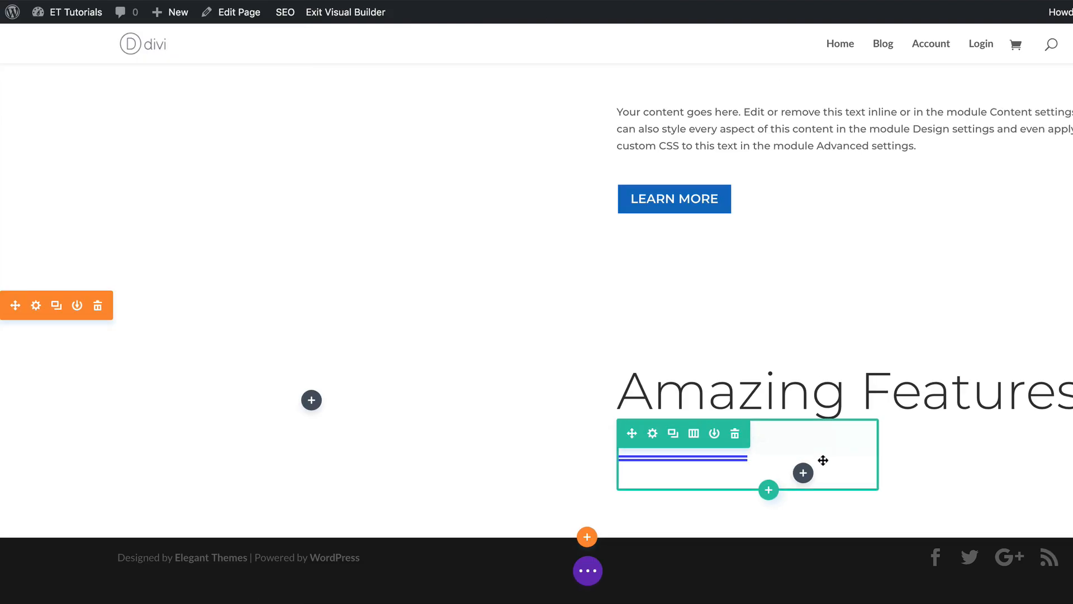
Duplicate the divider and move the copy into the row's second column.
mouse_move(682, 466)
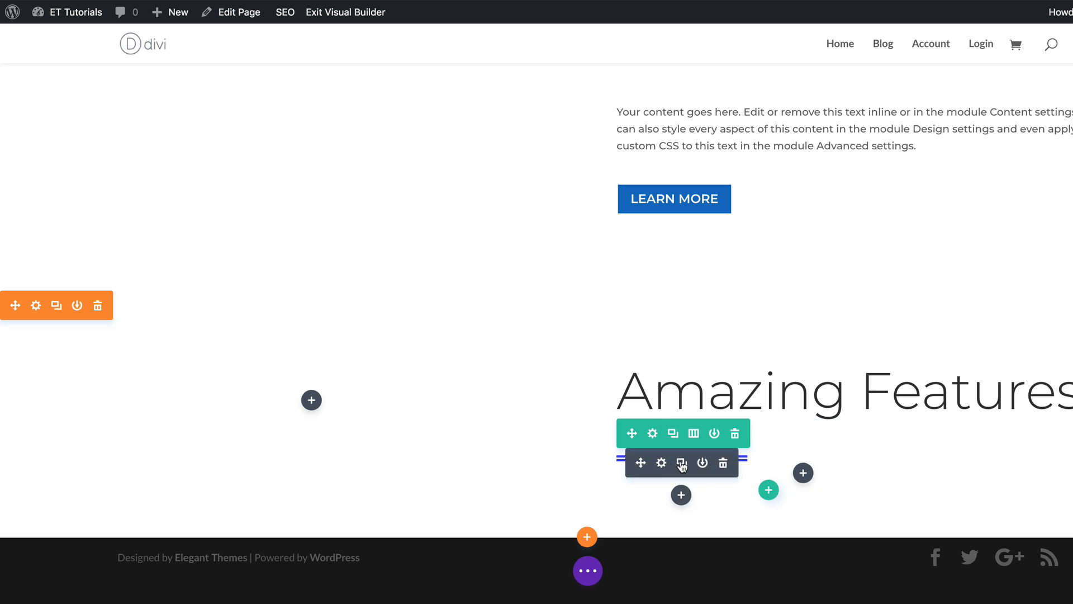
click(682, 464)
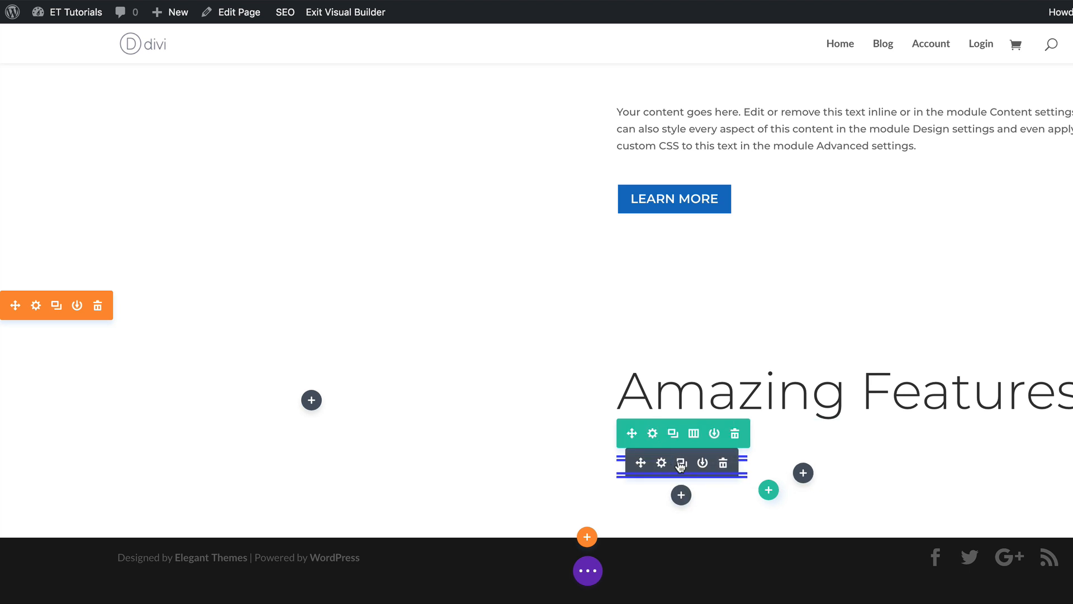
drag(641, 463, 801, 469)
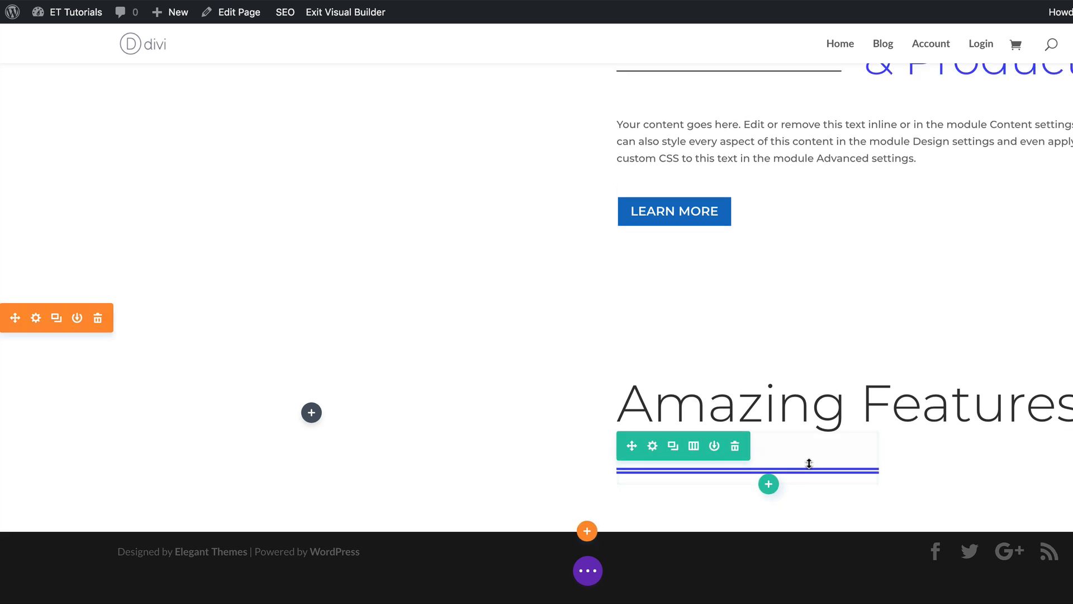
mouse_move(804, 472)
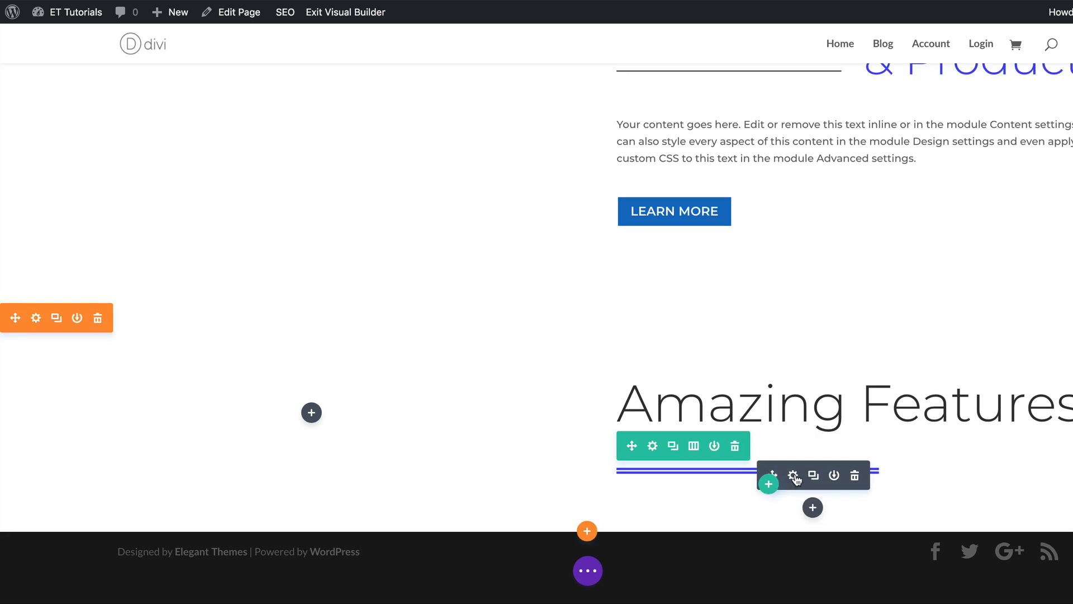
Change the copied divider's slide animation direction to Left and save its settings.
click(793, 475)
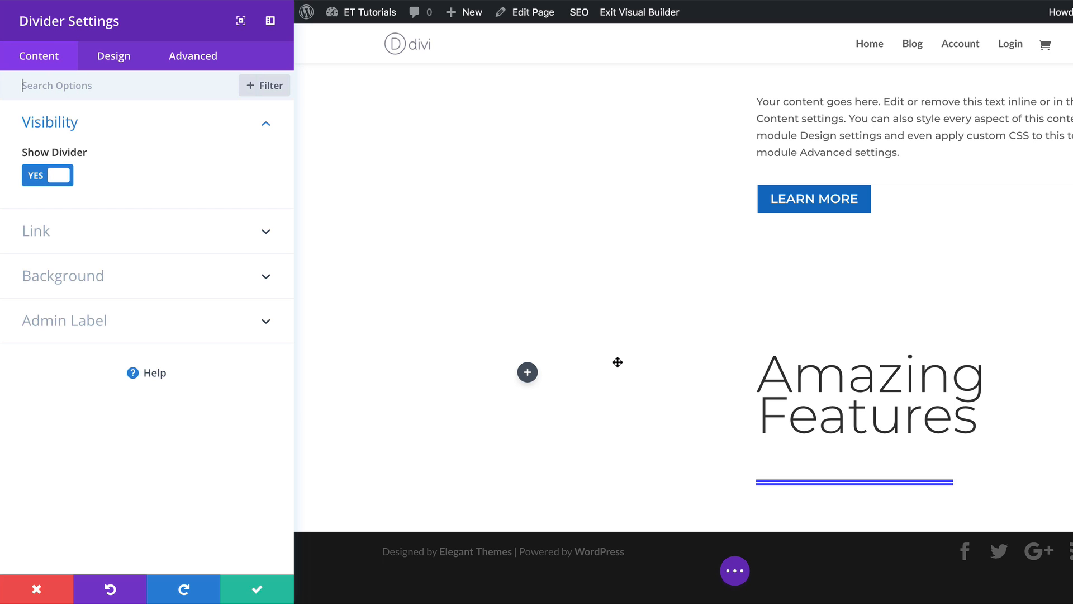
click(112, 61)
click(107, 388)
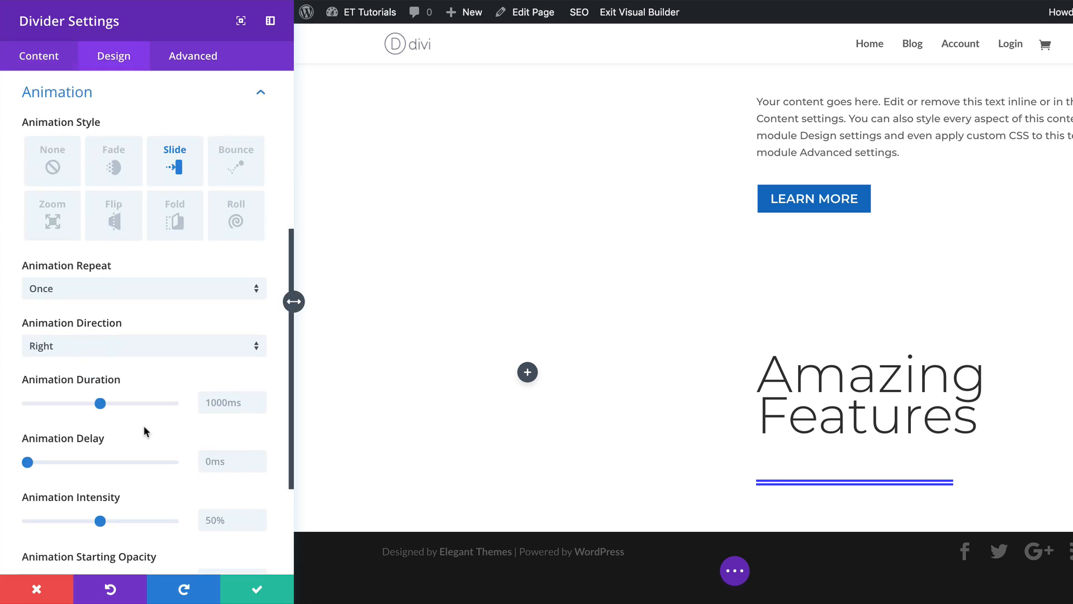
click(151, 351)
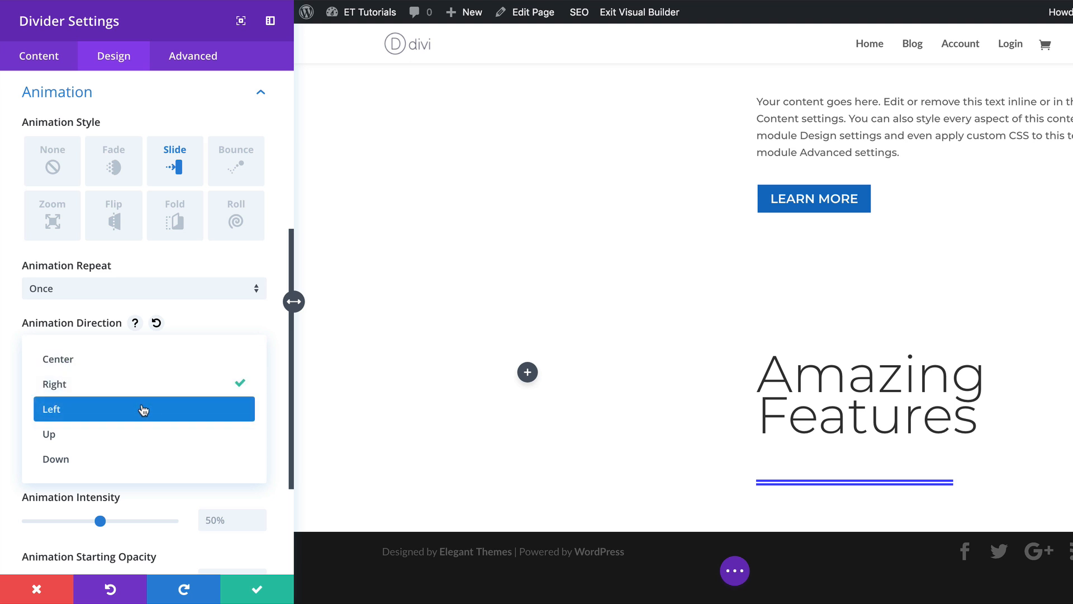
click(143, 410)
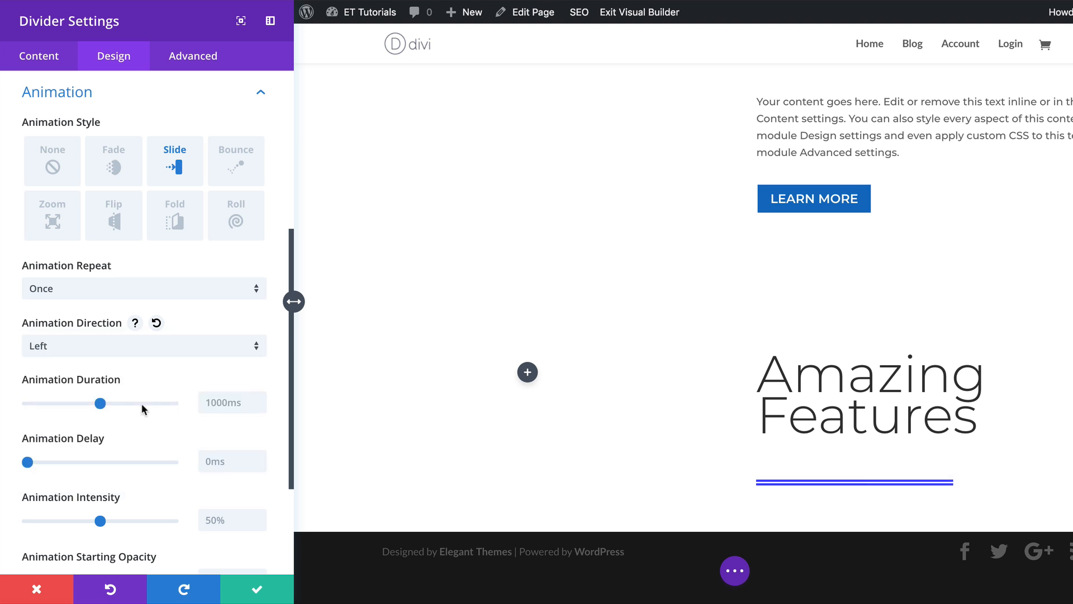
click(259, 592)
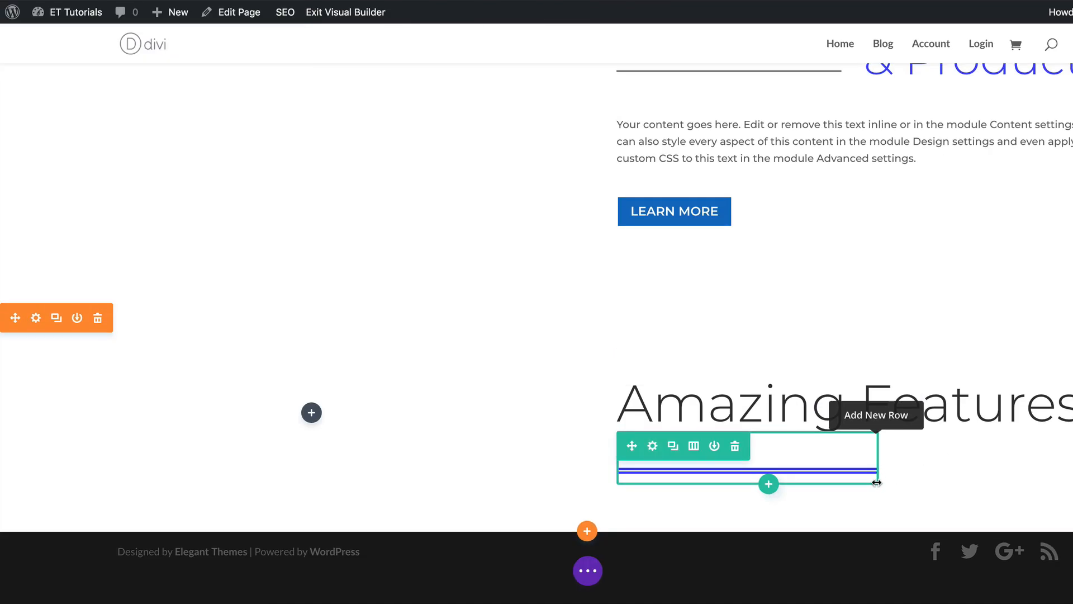
Add a one-column row below the dividers holding a Text module with the default content, and save it.
click(769, 484)
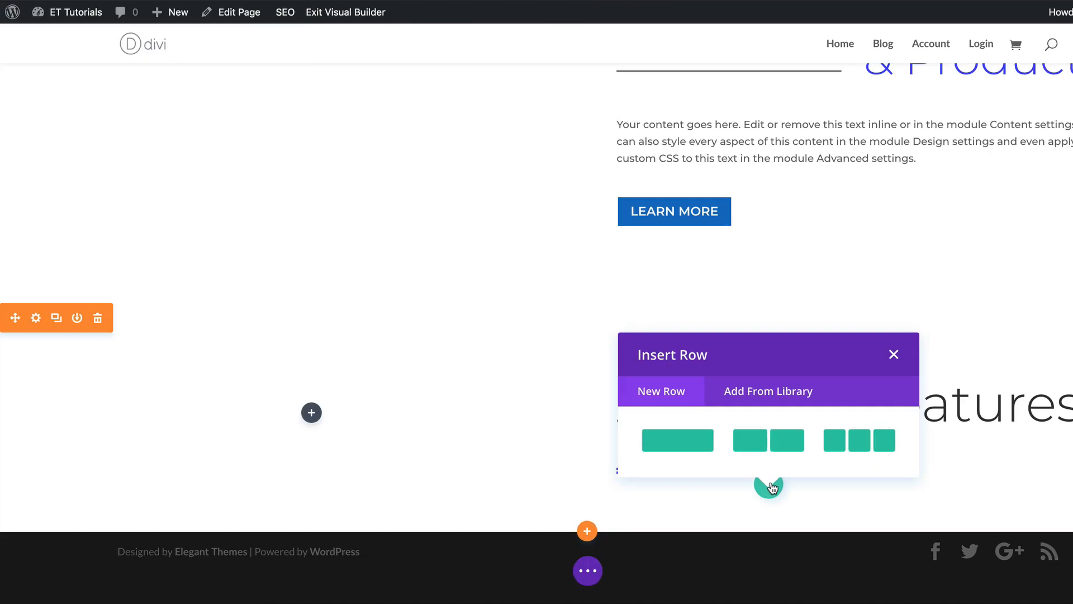
click(693, 443)
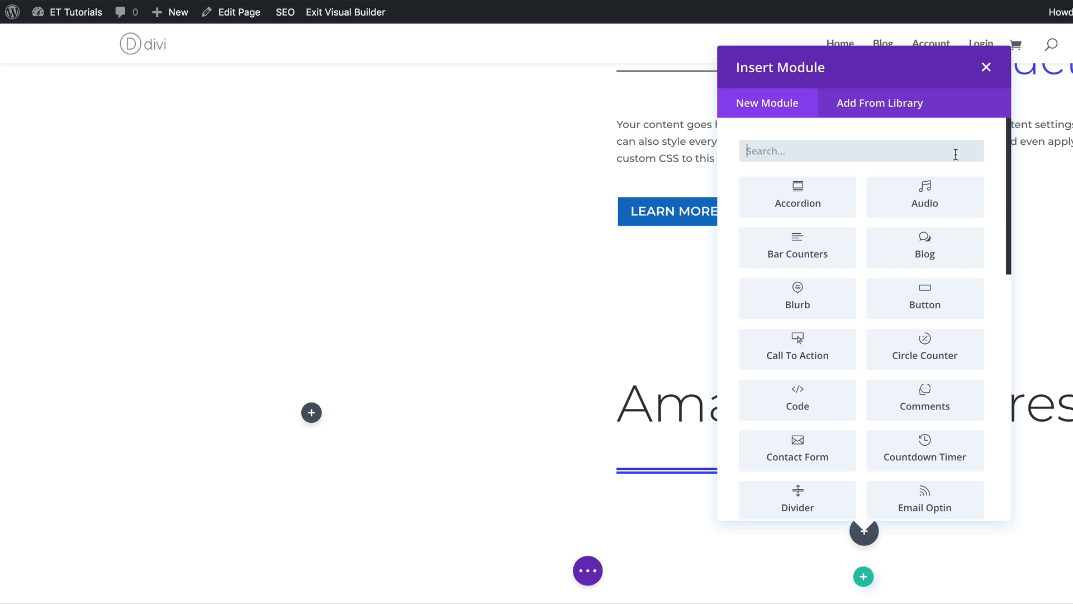
text(text)
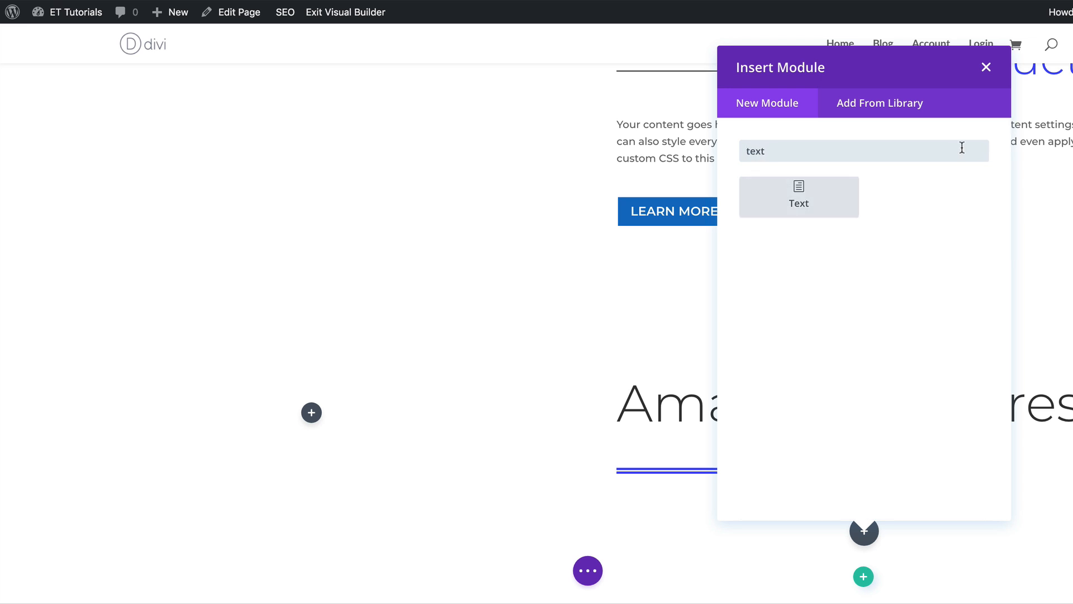
click(800, 203)
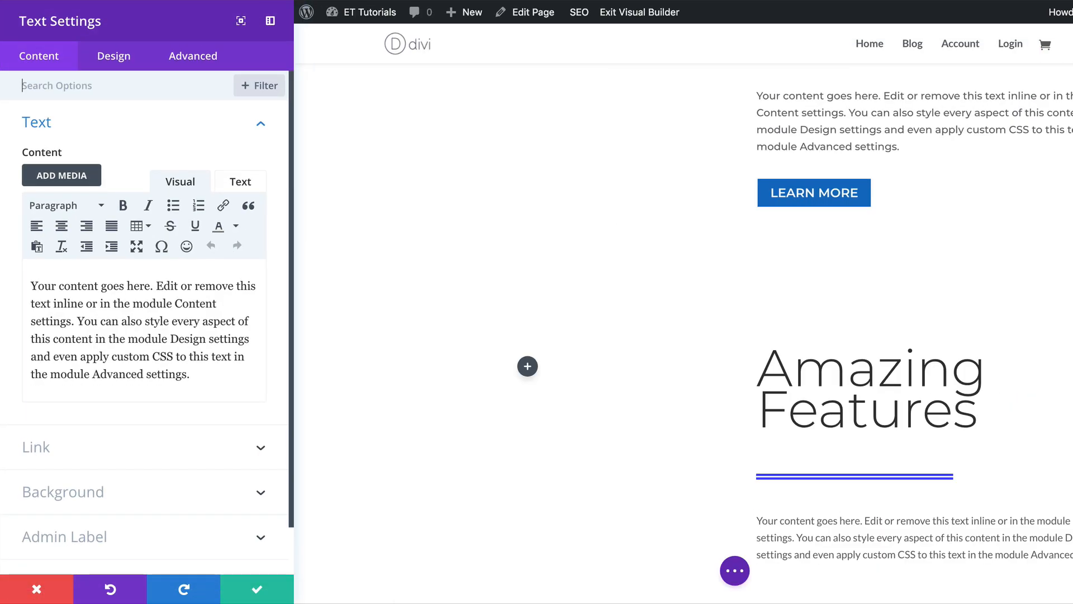
click(257, 589)
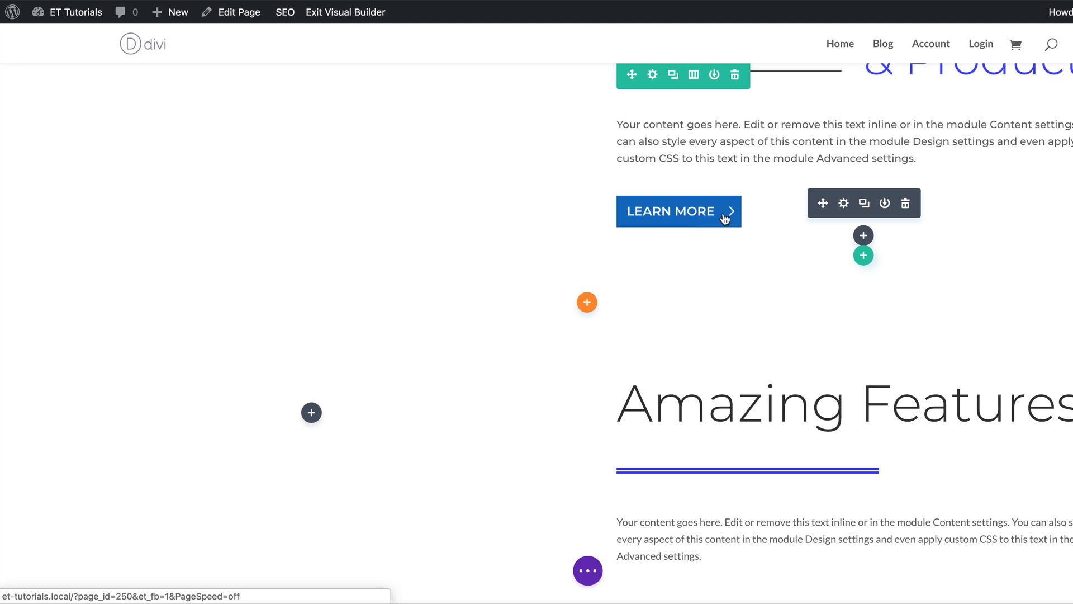
Insert a new regular section at the bottom of the page, dismissing its row picker.
scroll(725, 218, down, 2)
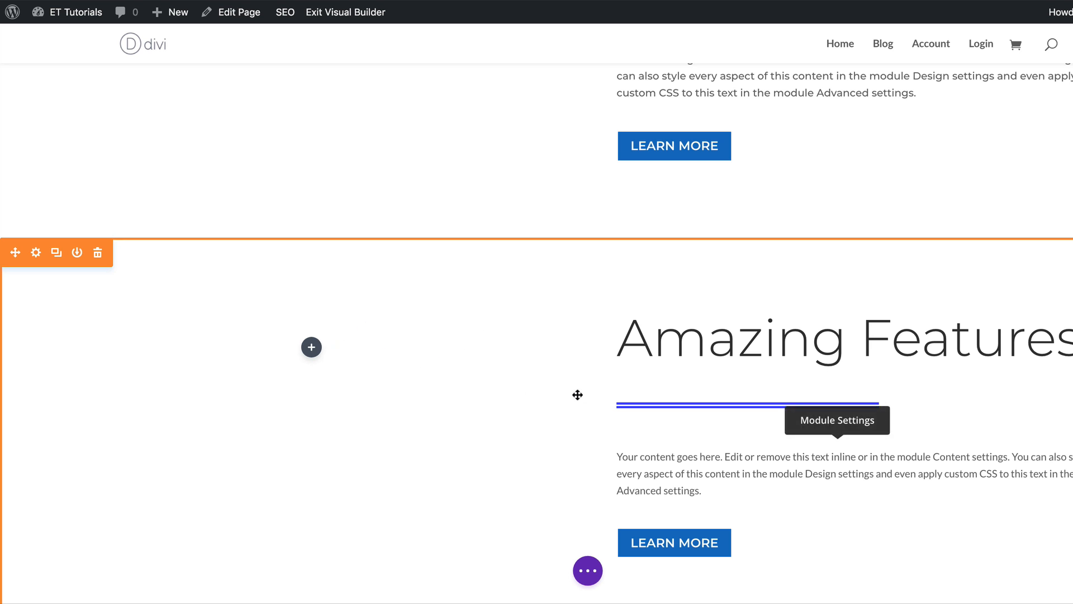
scroll(540, 392, down, 1)
scroll(540, 392, down, 3)
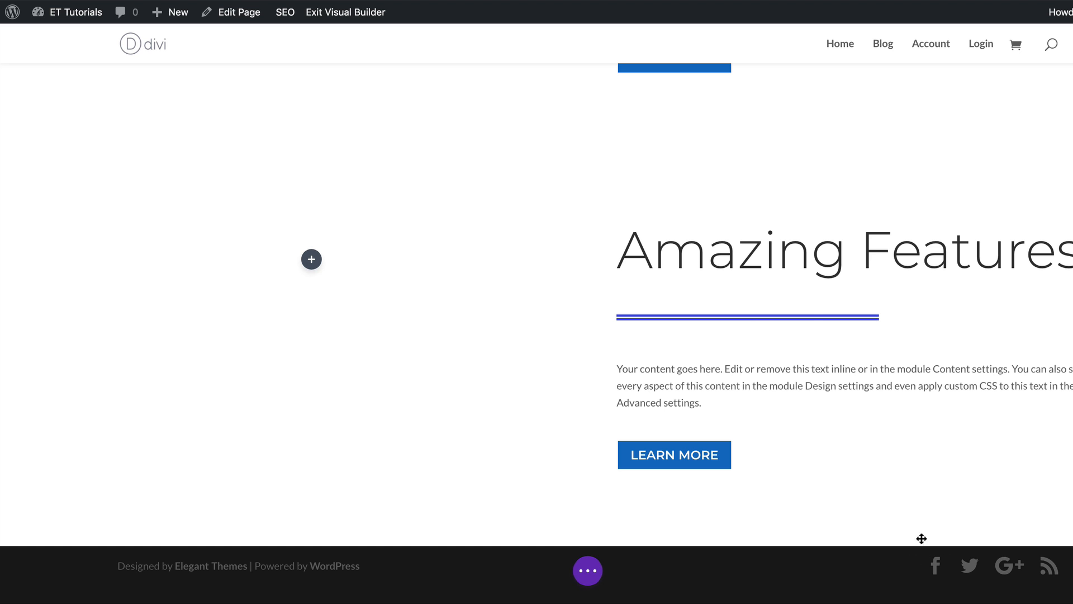
click(587, 541)
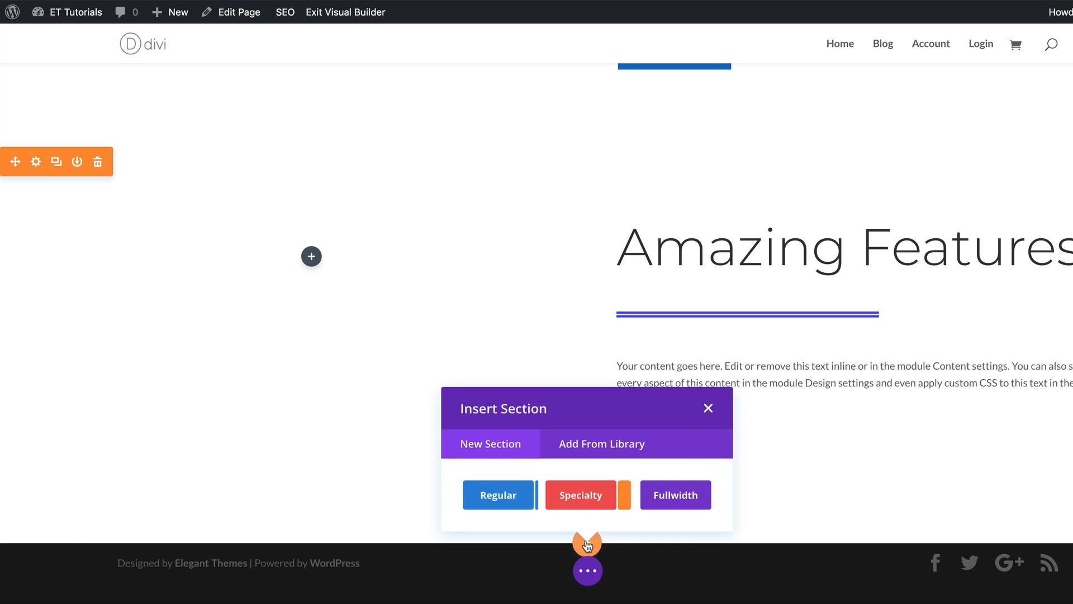
click(506, 506)
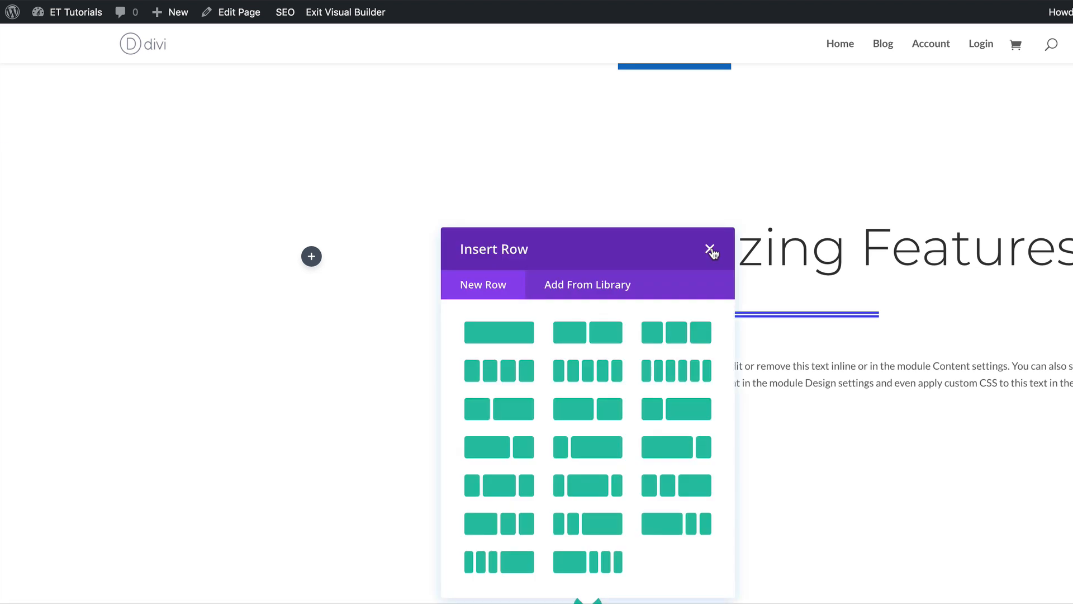
click(710, 249)
Set the new section's top custom padding to 300px and save the section settings.
scroll(812, 496, down, 3)
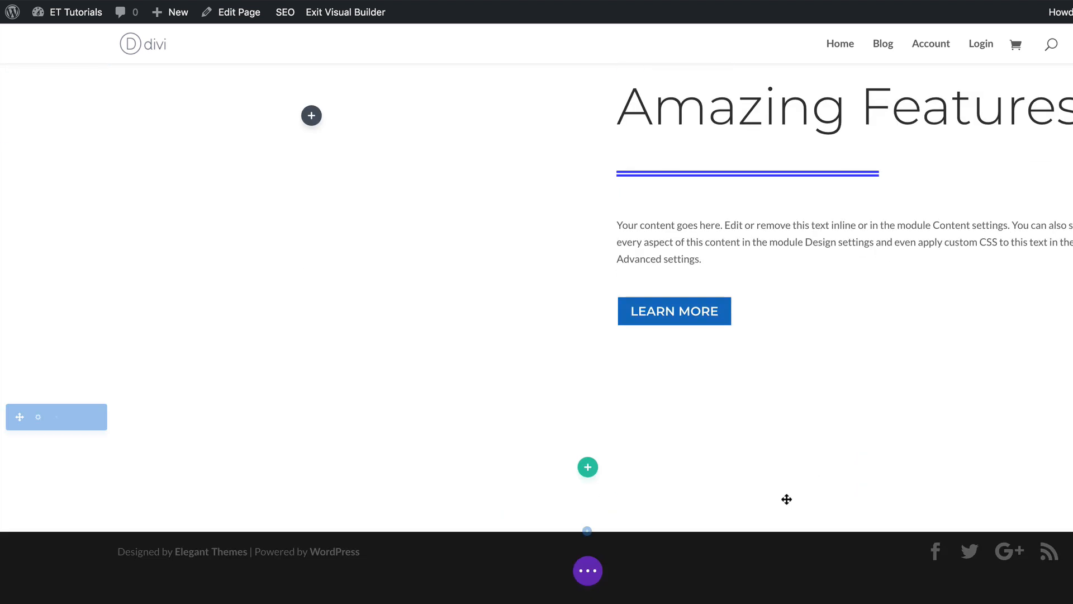
click(36, 418)
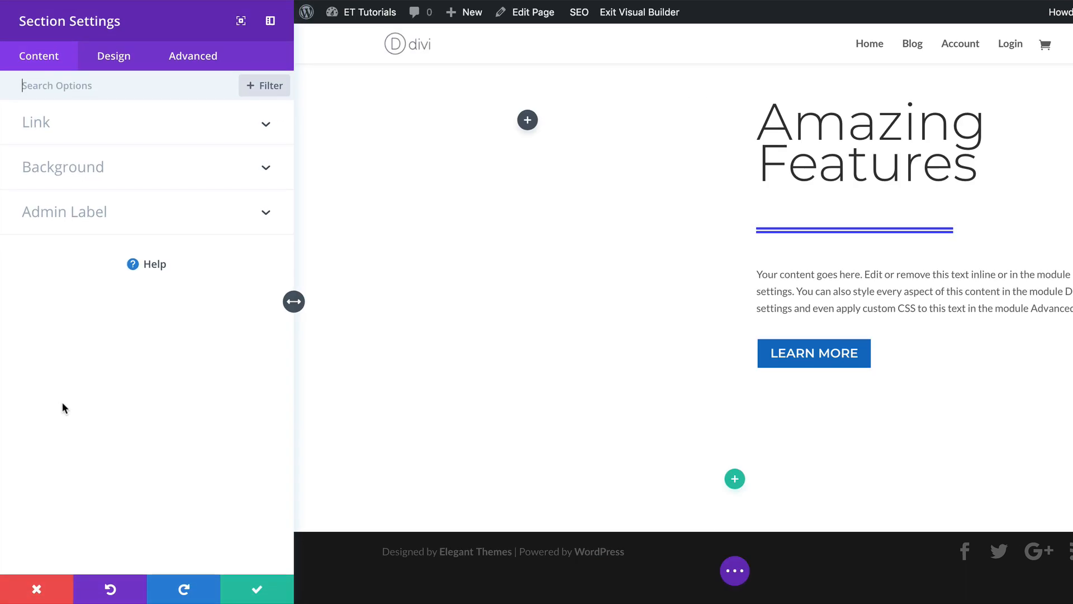
click(116, 84)
text(padd)
key(Return)
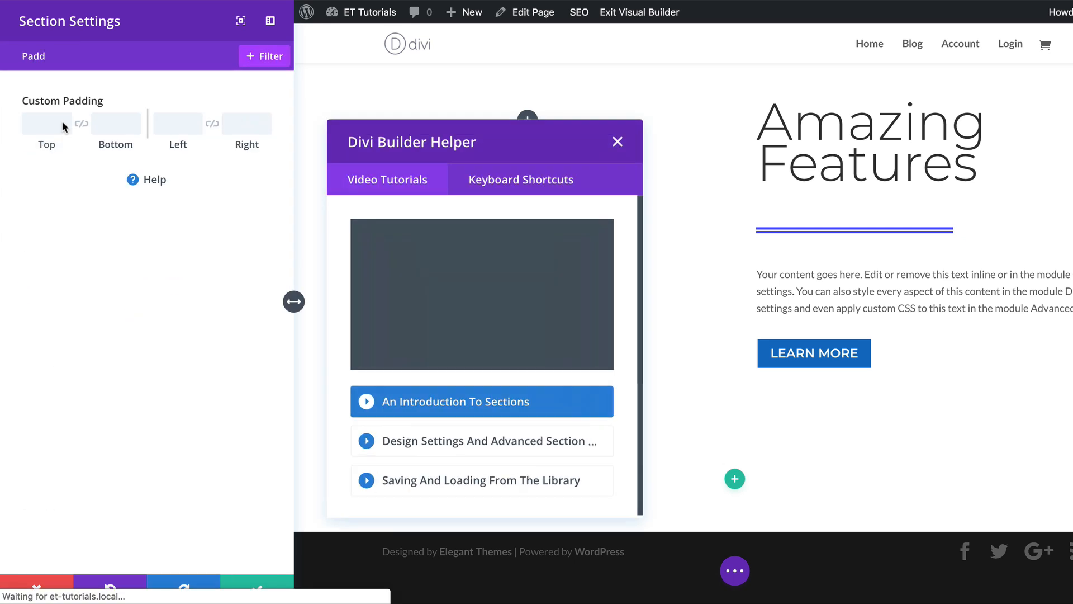
click(608, 154)
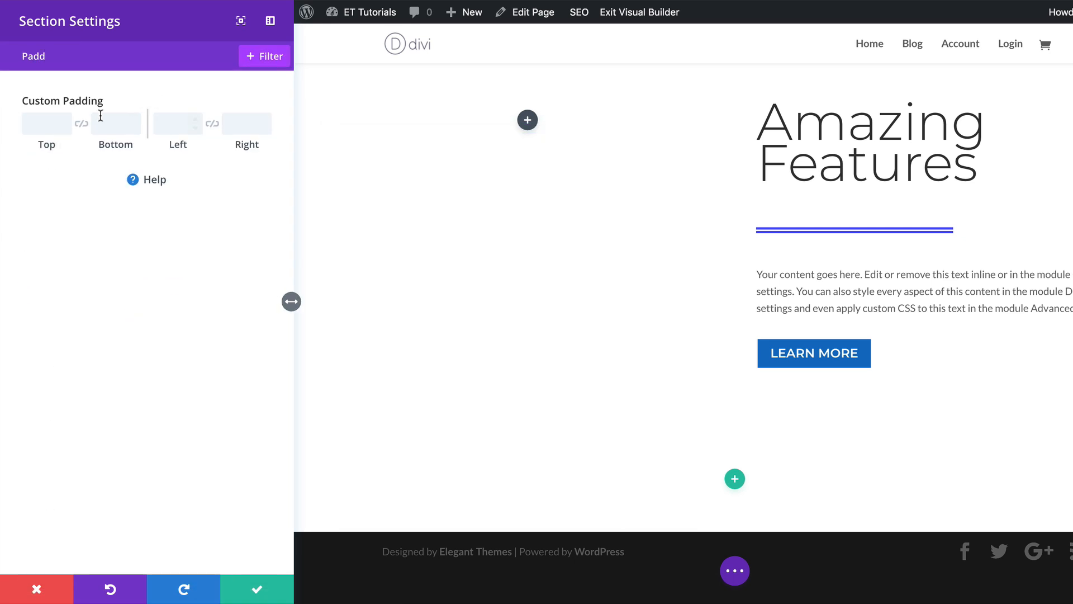
click(49, 124)
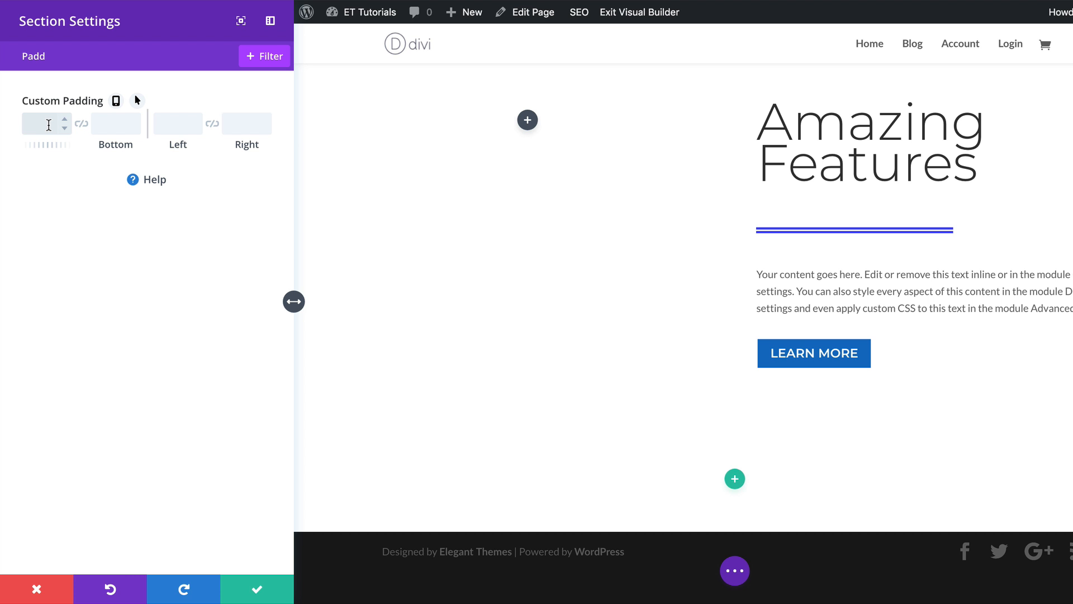
text(300px)
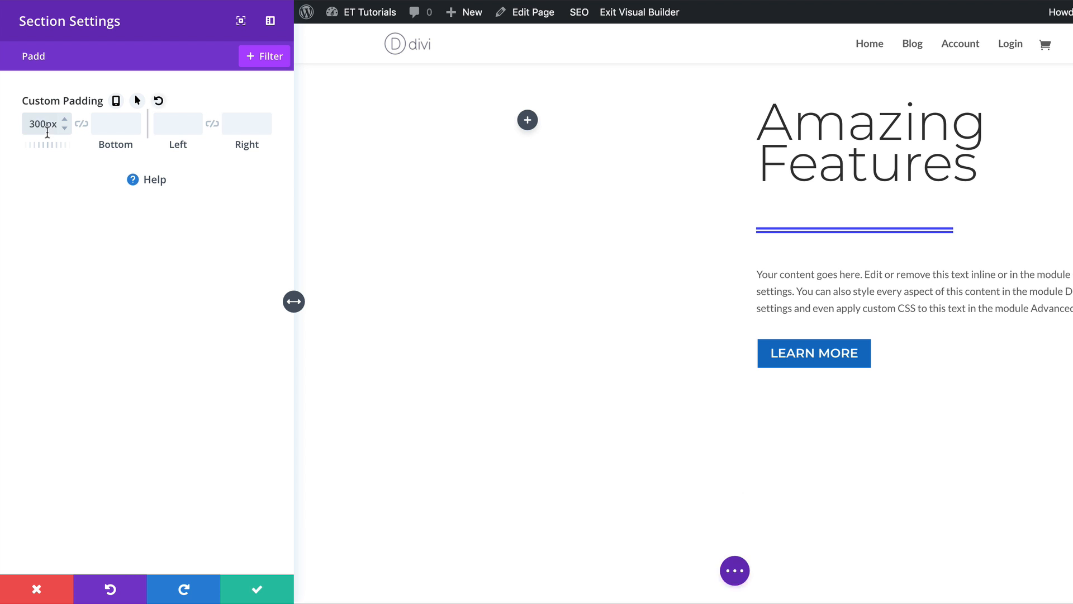
click(104, 126)
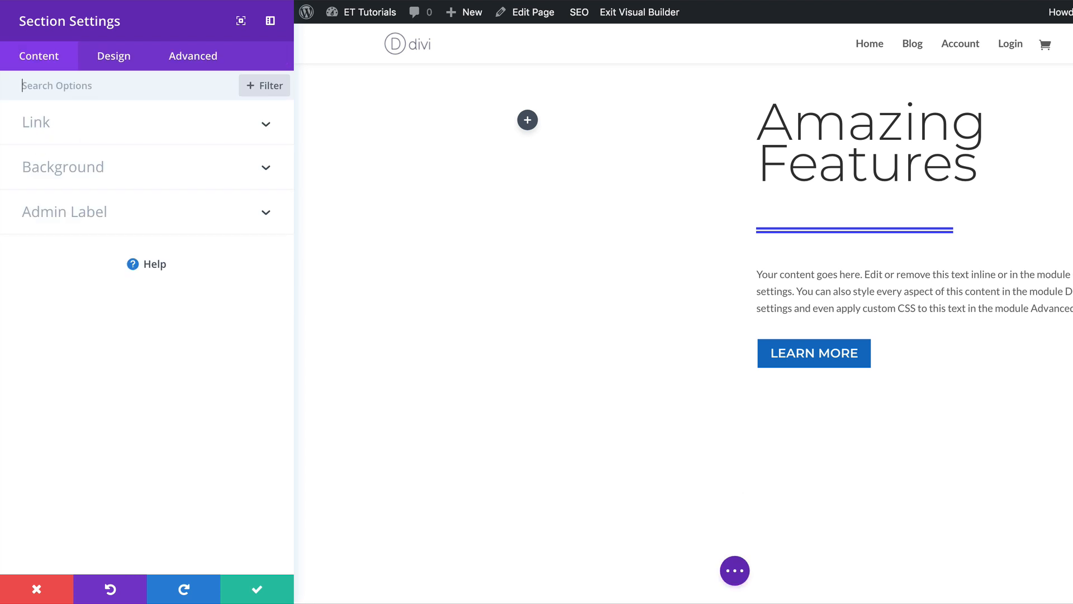
click(261, 594)
Add a one-column row with an Image module to the new section.
scroll(700, 529, down, 5)
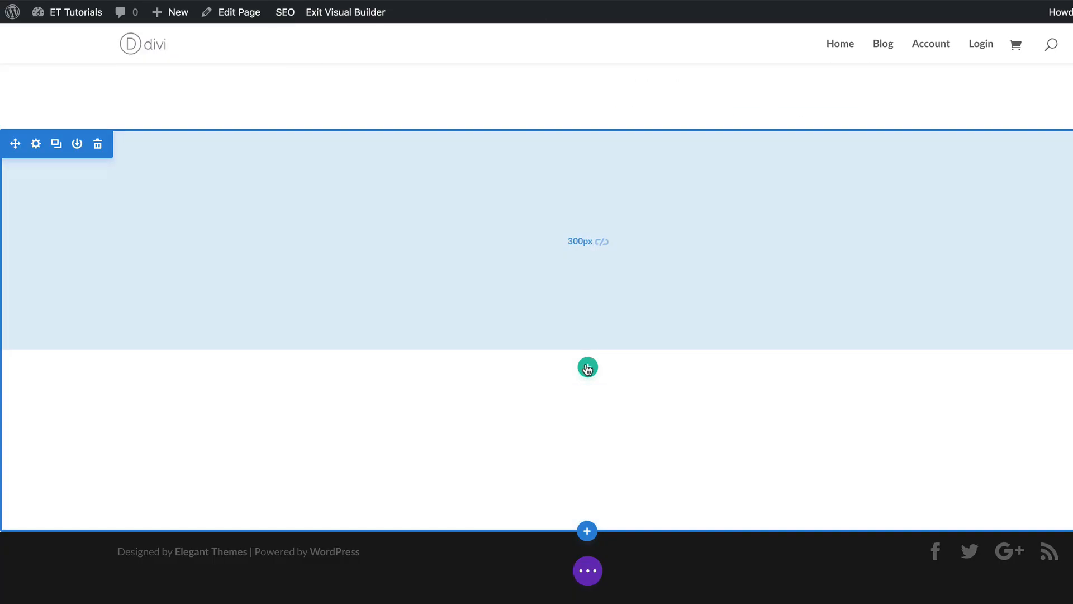
click(588, 367)
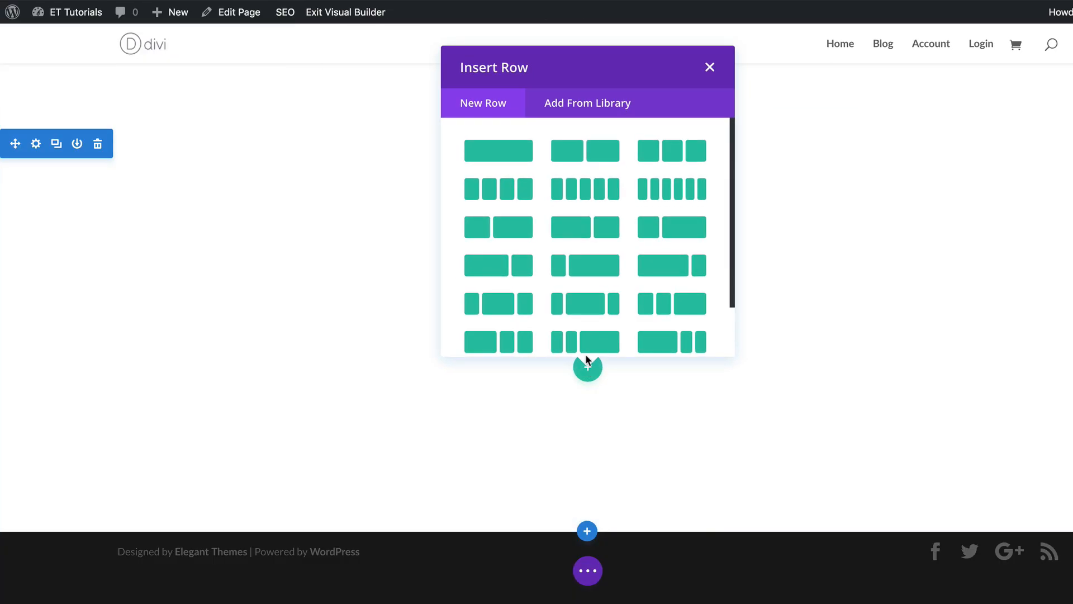
click(507, 155)
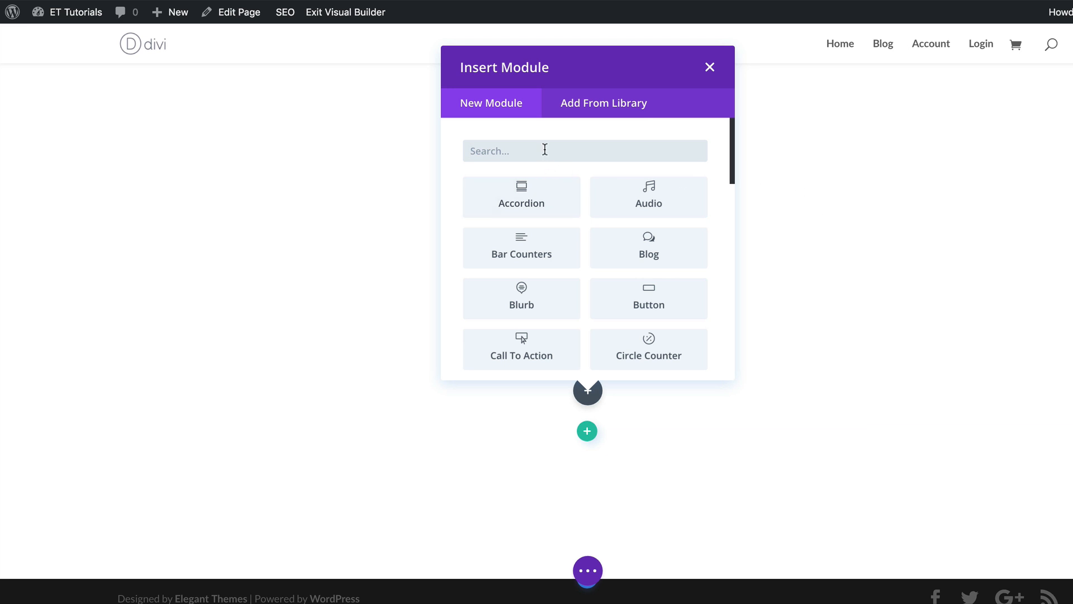
text(image)
click(532, 196)
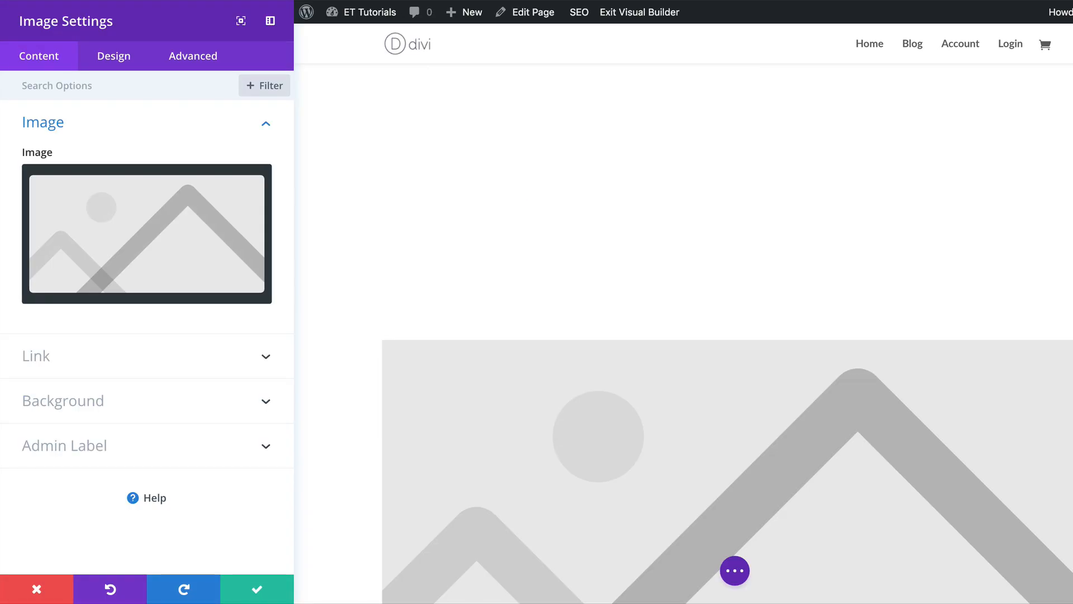
Upload the divi-shaped-image-overlays circle image from Downloads and set it as the module's image.
click(146, 234)
click(231, 73)
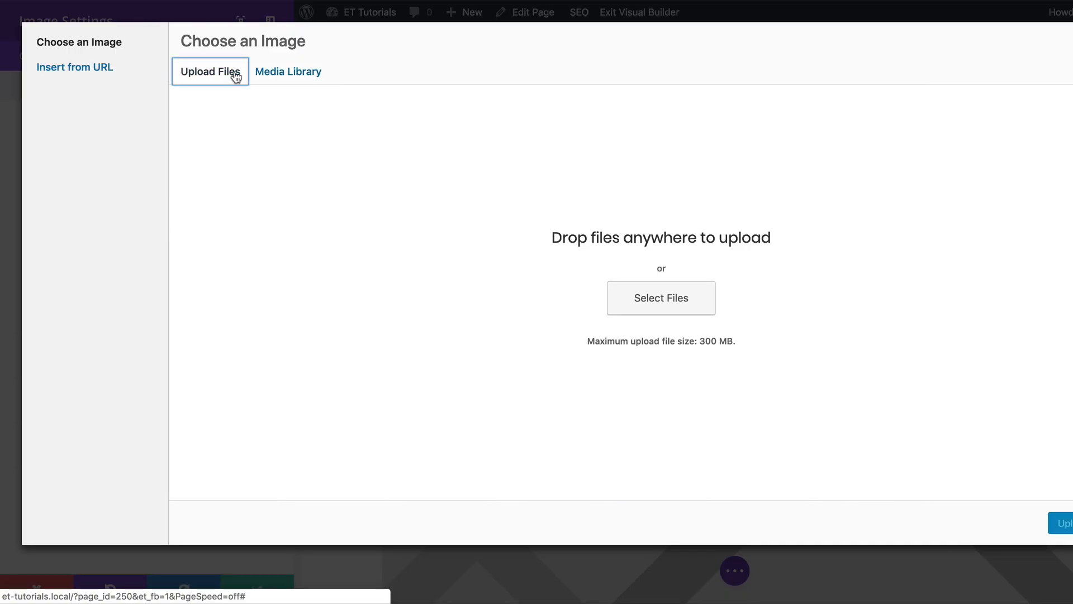
click(703, 314)
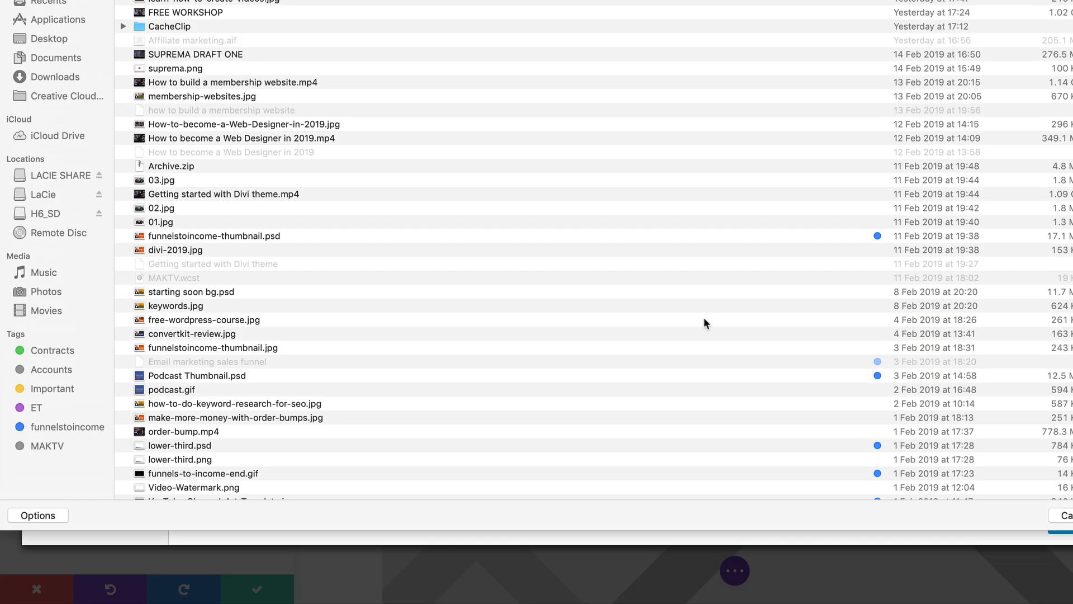
click(59, 78)
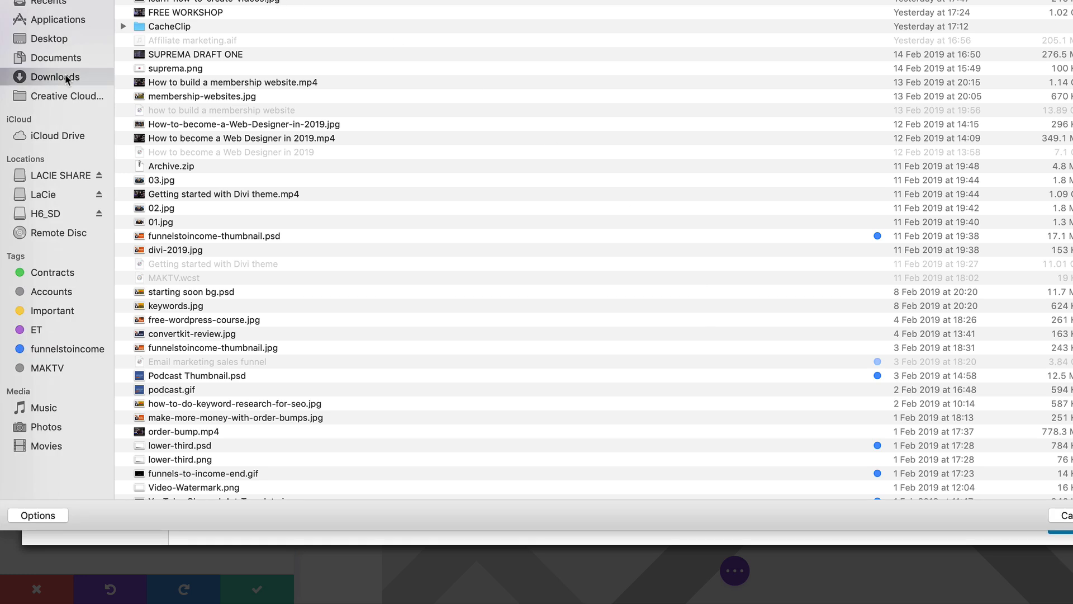
click(206, 1)
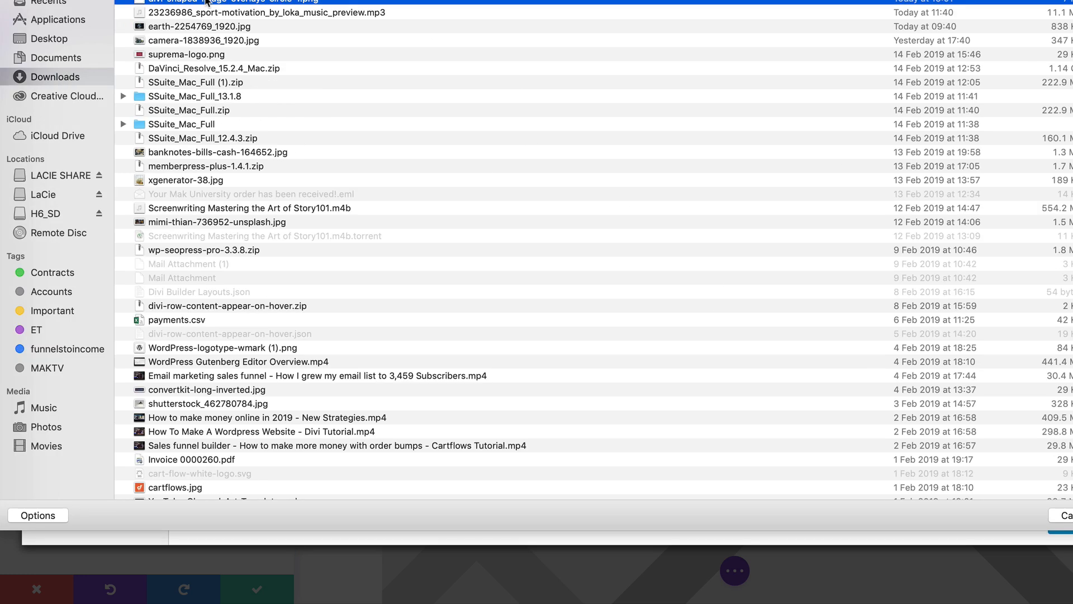
double_click(205, 1)
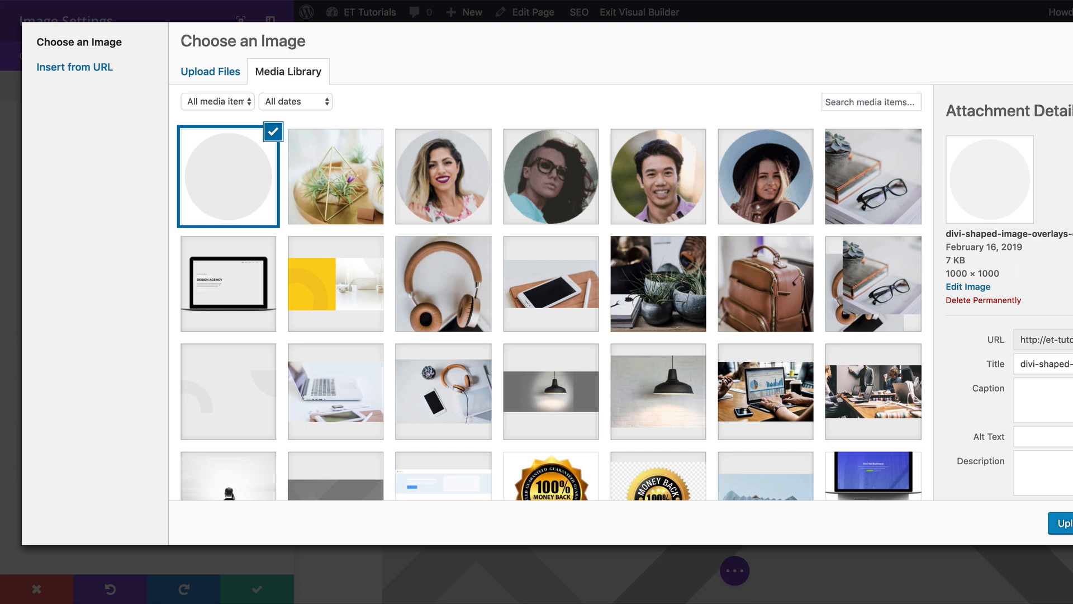
click(1062, 523)
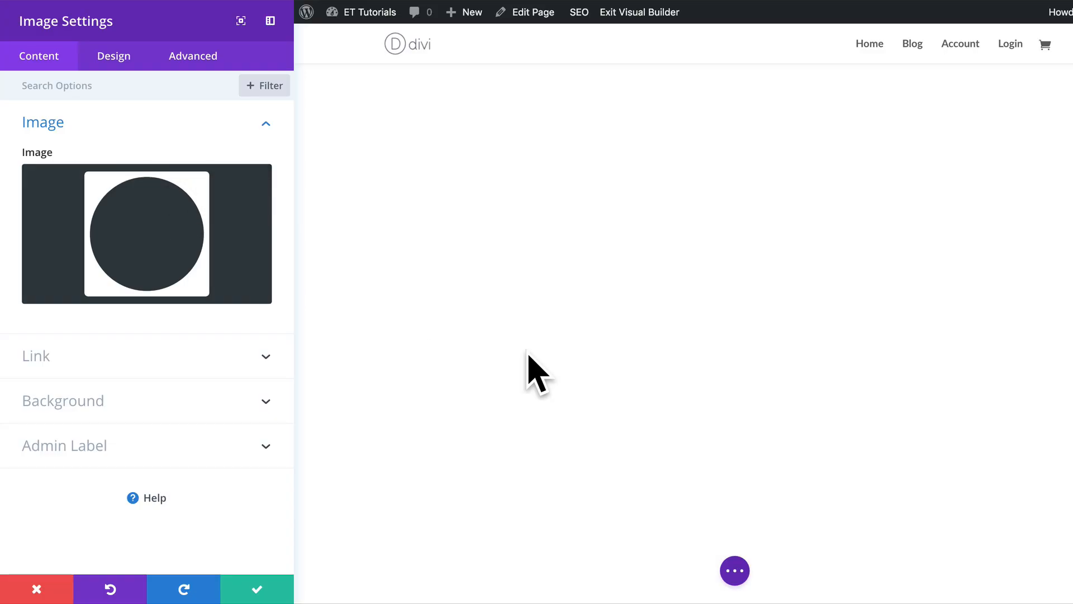
Give the image module a background gradient with a purple first color and #09f7eb as the second color.
mouse_move(134, 263)
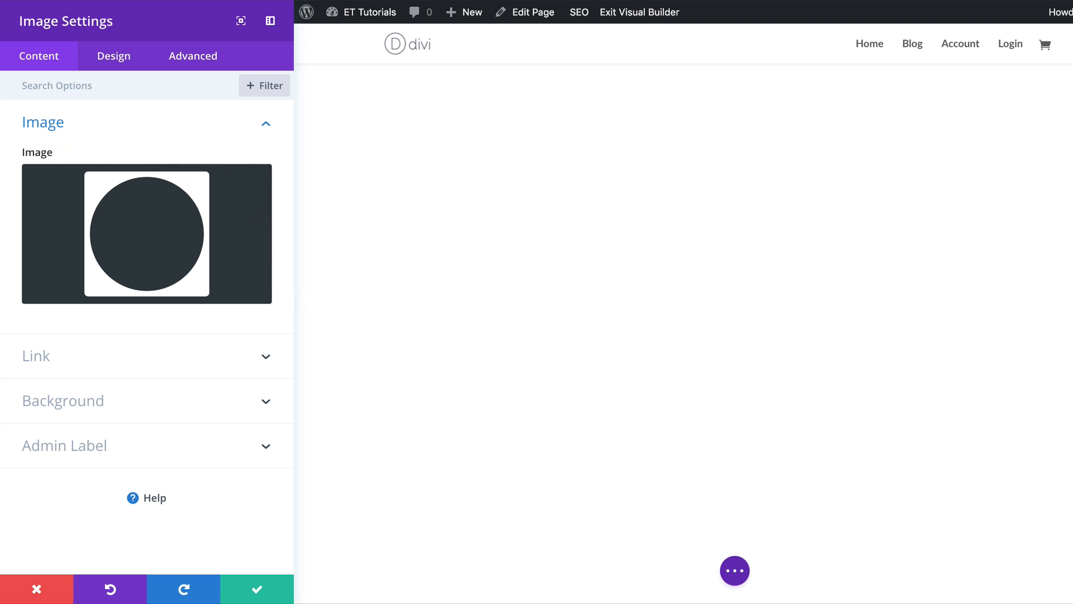
click(84, 407)
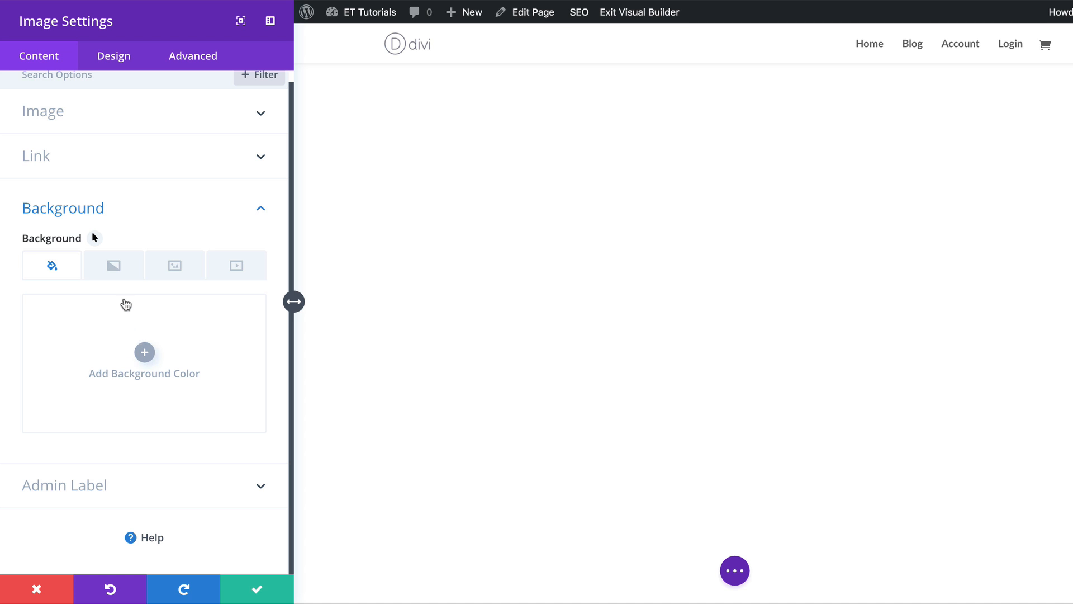
click(115, 277)
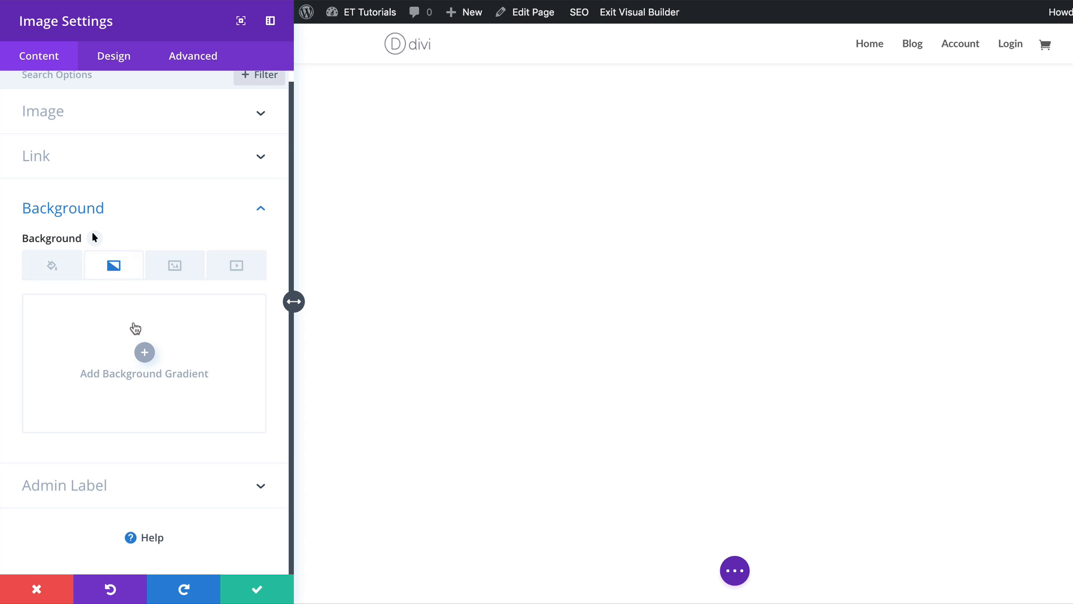
click(144, 353)
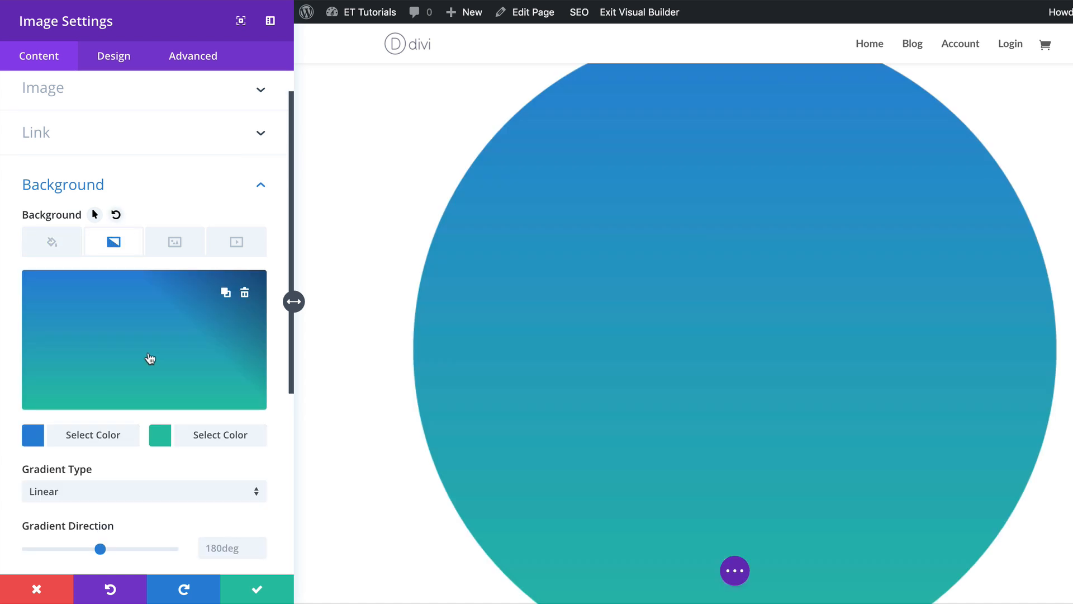
click(34, 436)
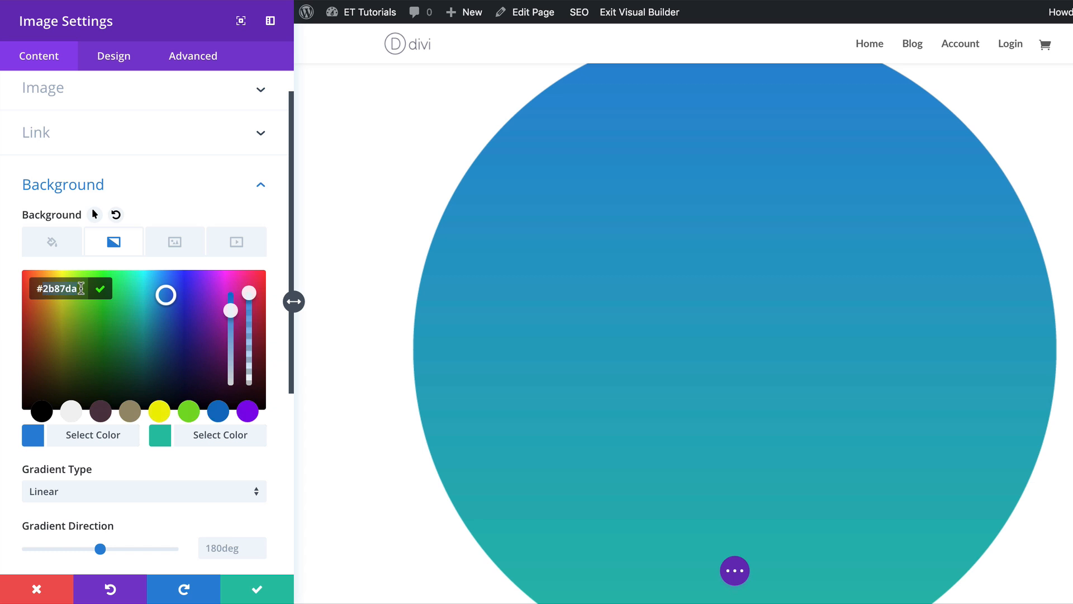
text(aa2bff)
click(166, 441)
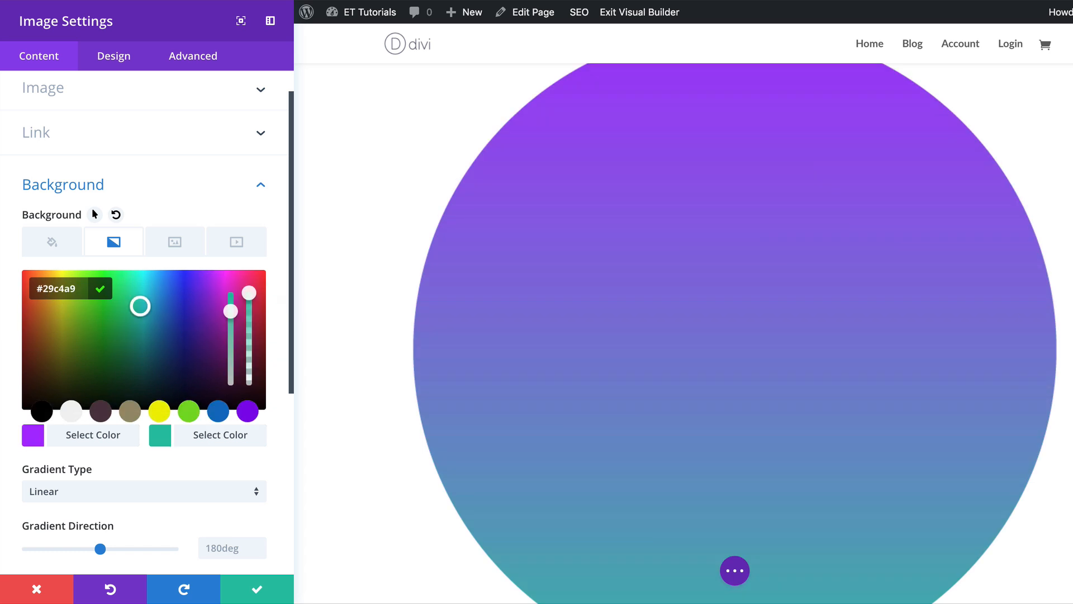
text(#09f7eb)
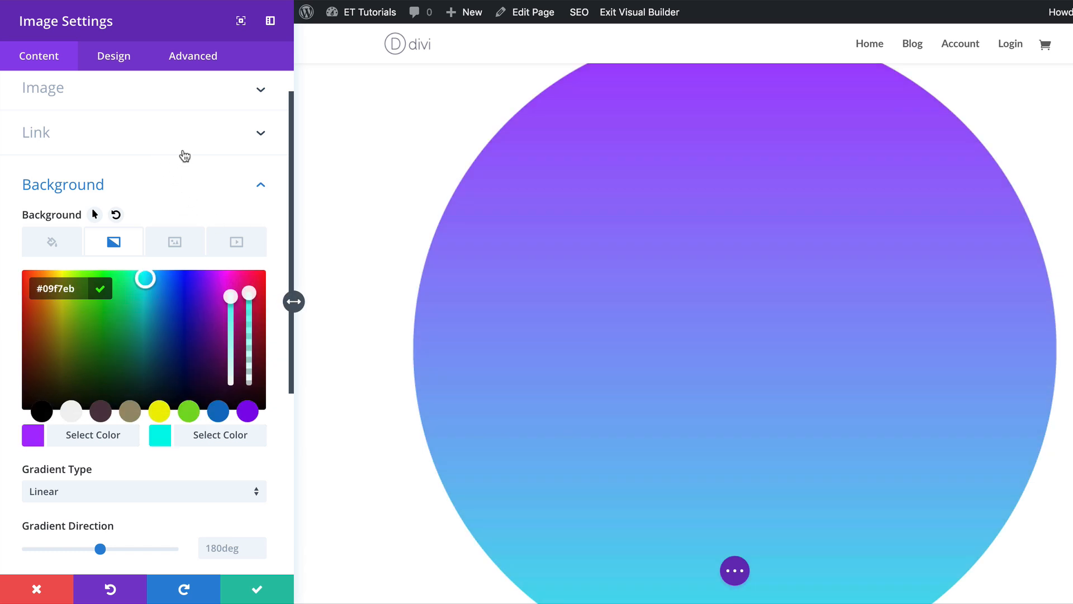
Center the image's alignment and turn on Force Fullwidth in the image's design settings.
click(114, 62)
click(87, 126)
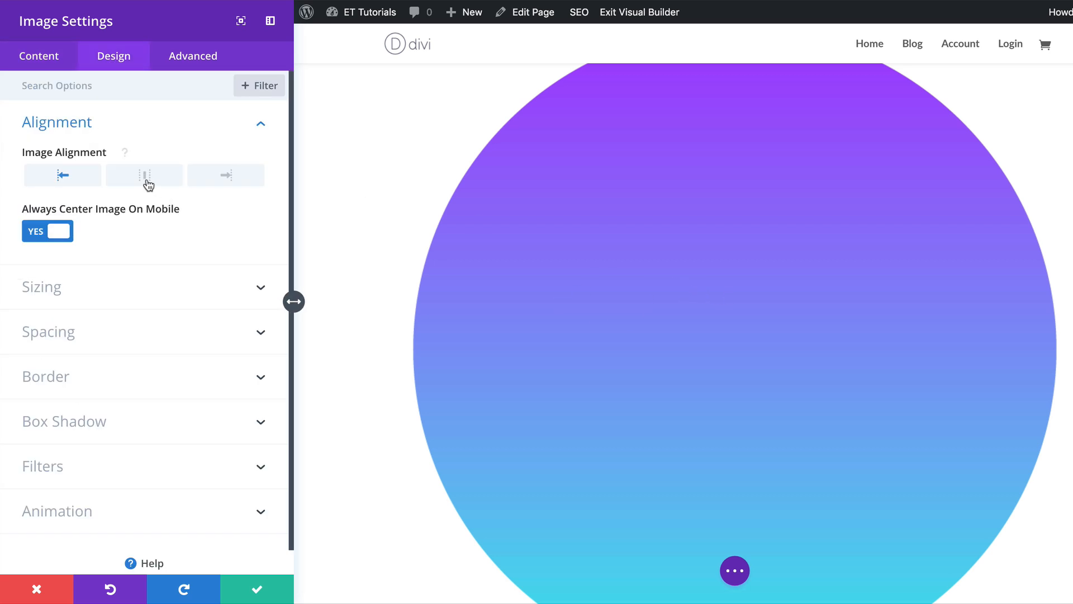
click(146, 177)
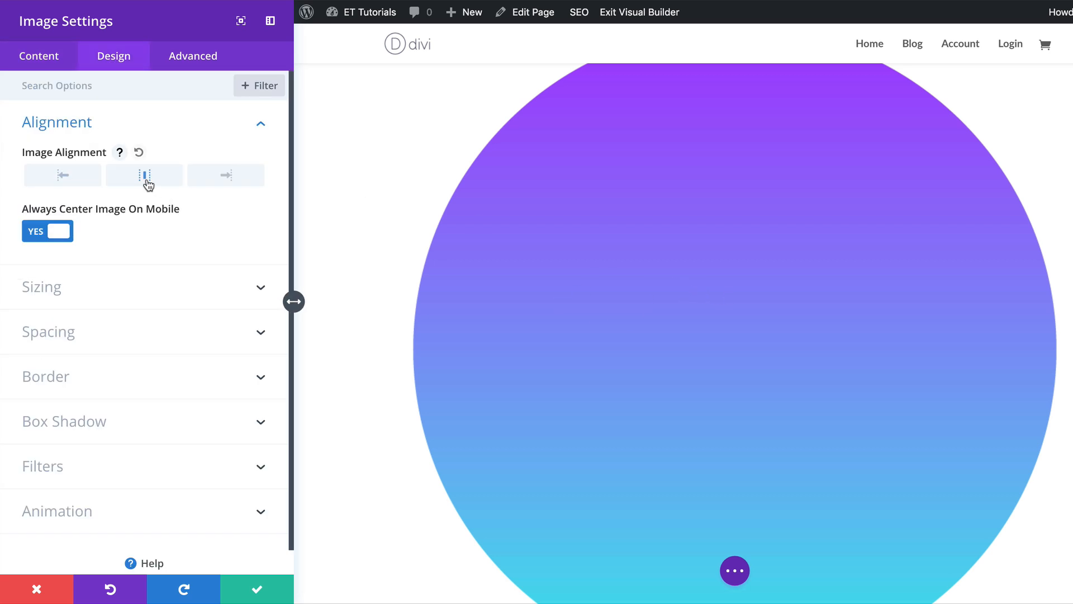
click(122, 295)
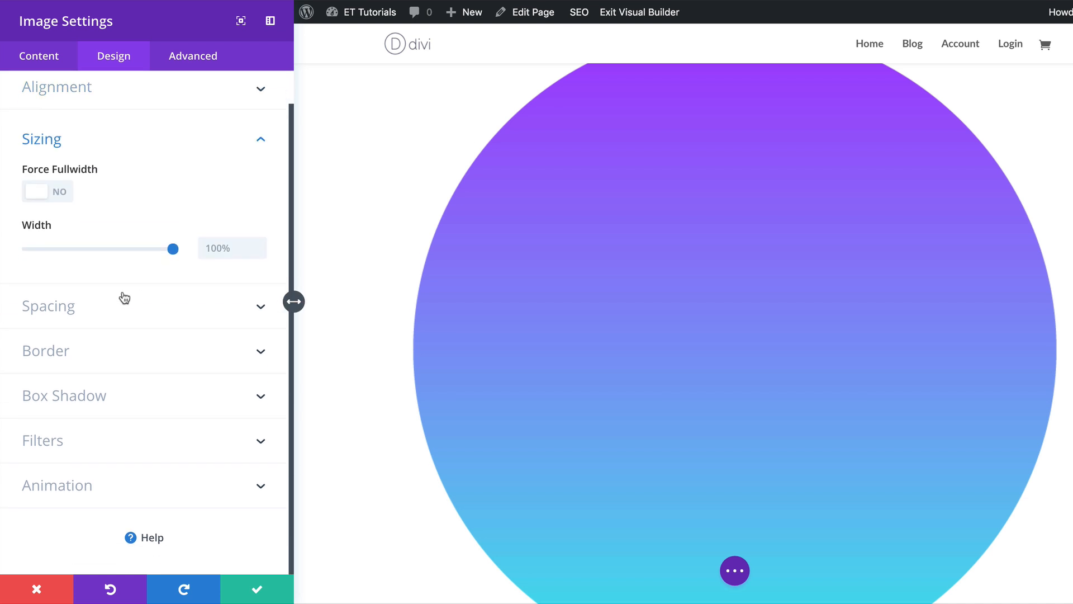
click(63, 193)
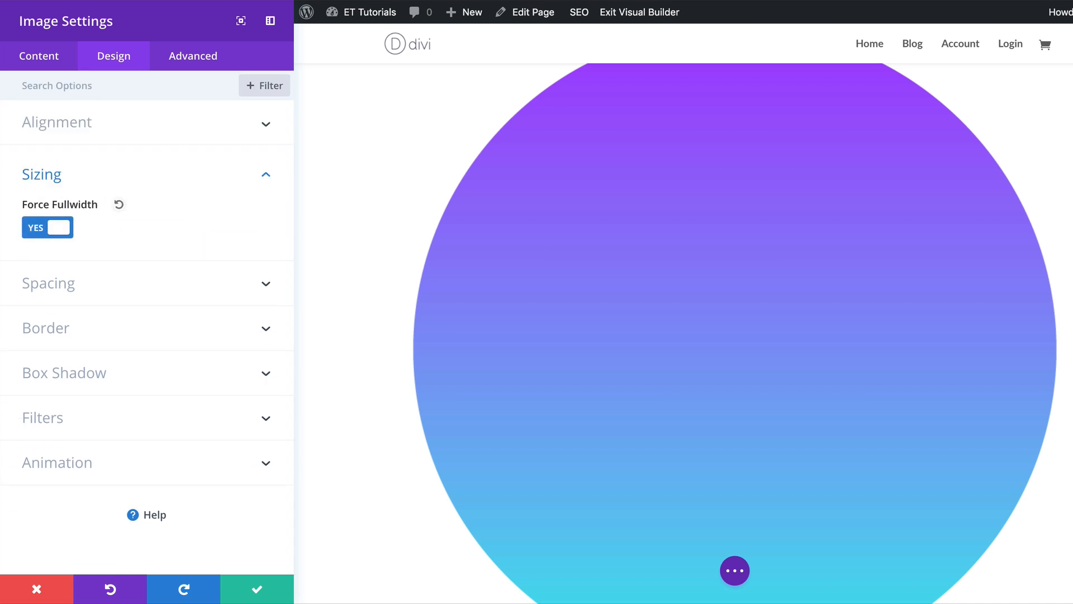
Set the image's left and right custom margins to 200px, linking both sides.
click(92, 289)
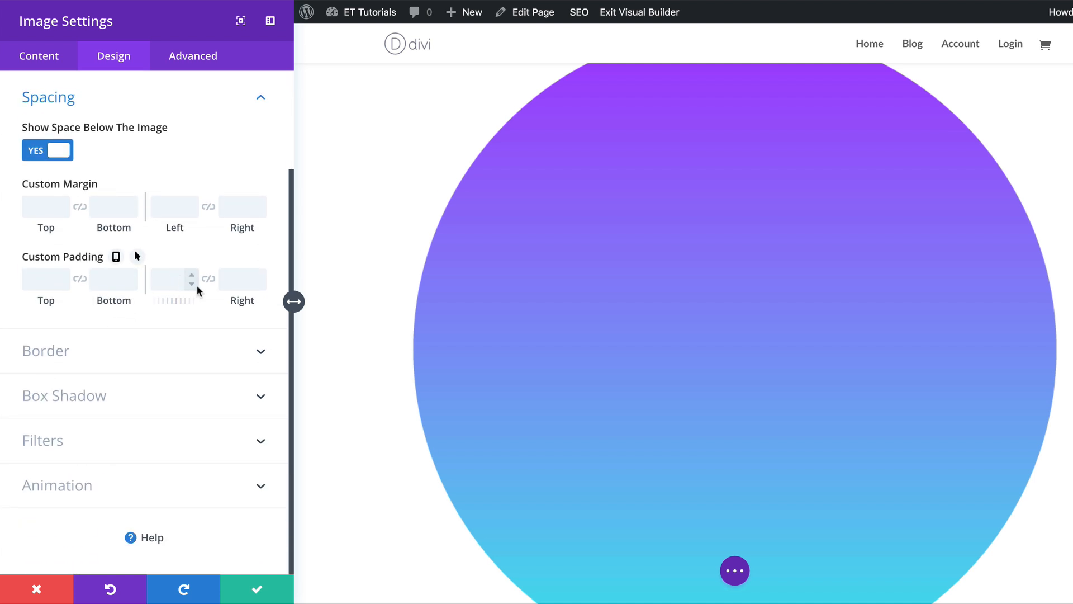
click(171, 207)
text(200)
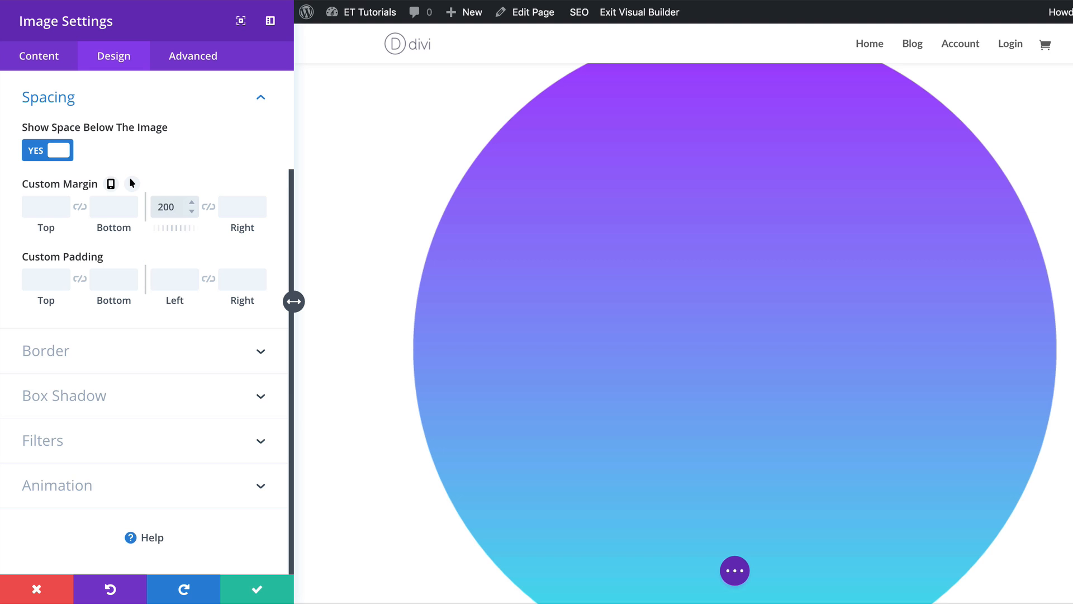
text(px)
click(211, 208)
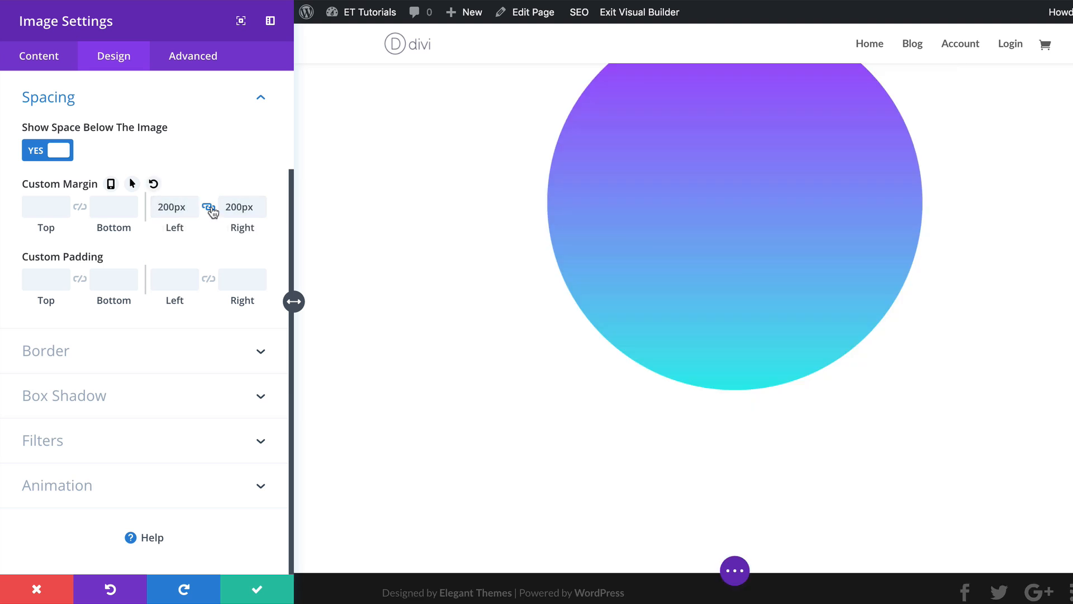
Give the image a Zoom animation with 3000ms duration and 100% intensity, then save the module settings.
click(80, 487)
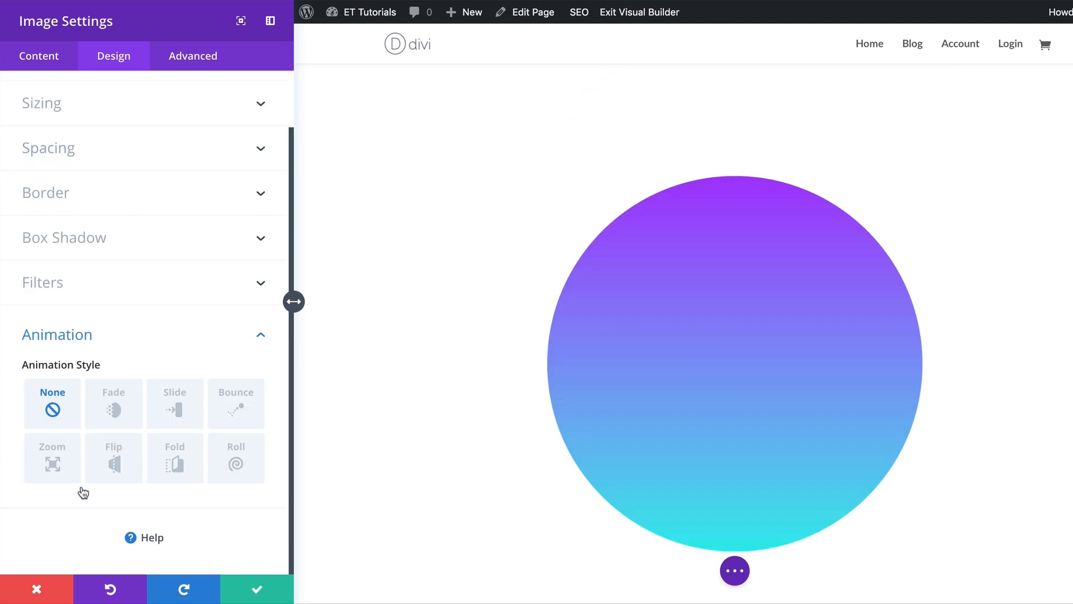
click(52, 459)
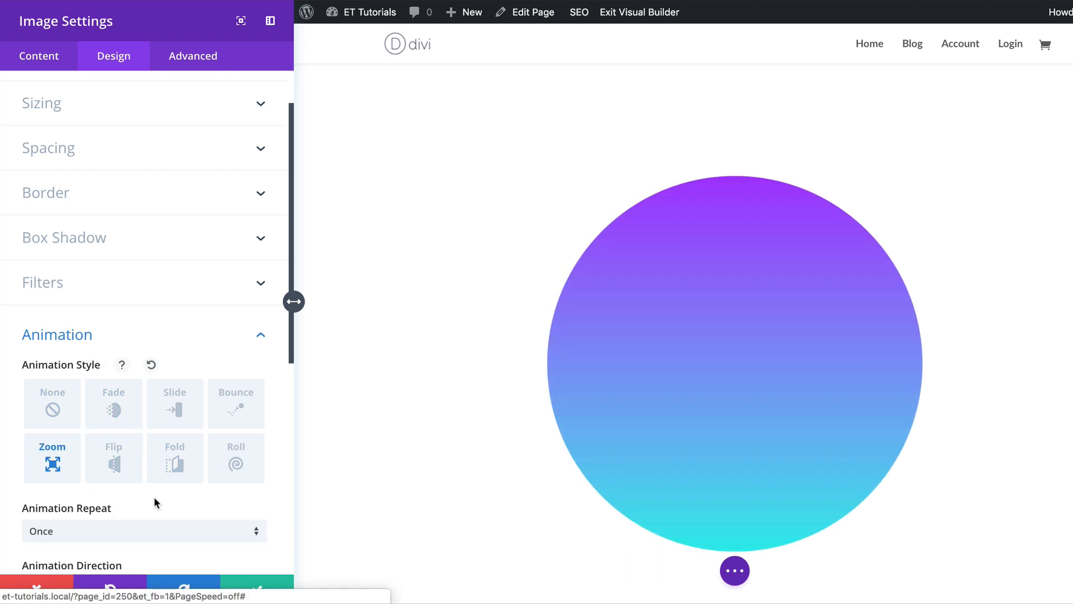
scroll(153, 496, down, 3)
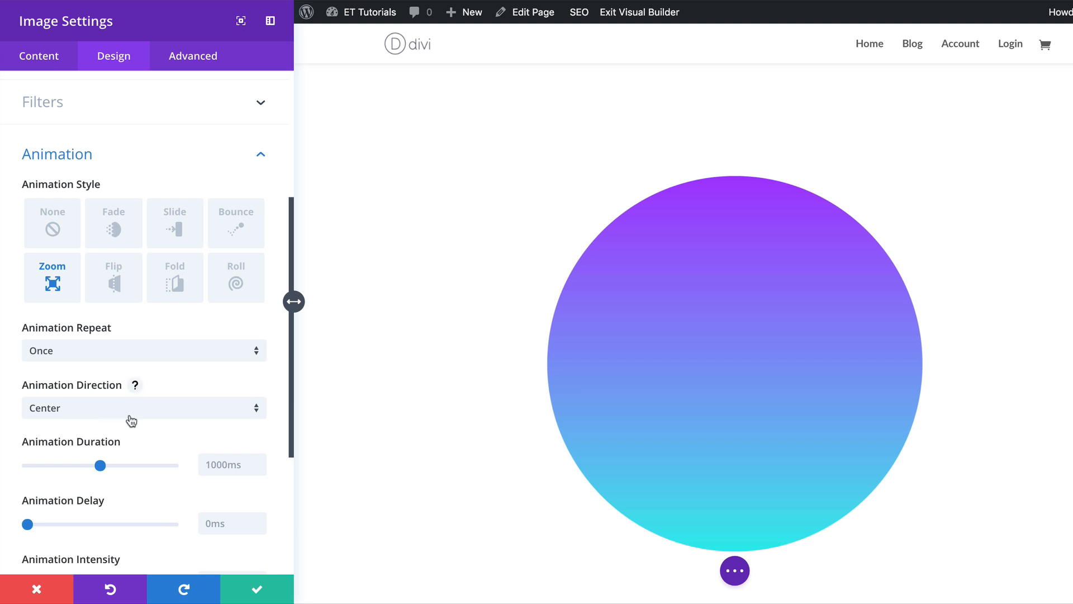
click(203, 465)
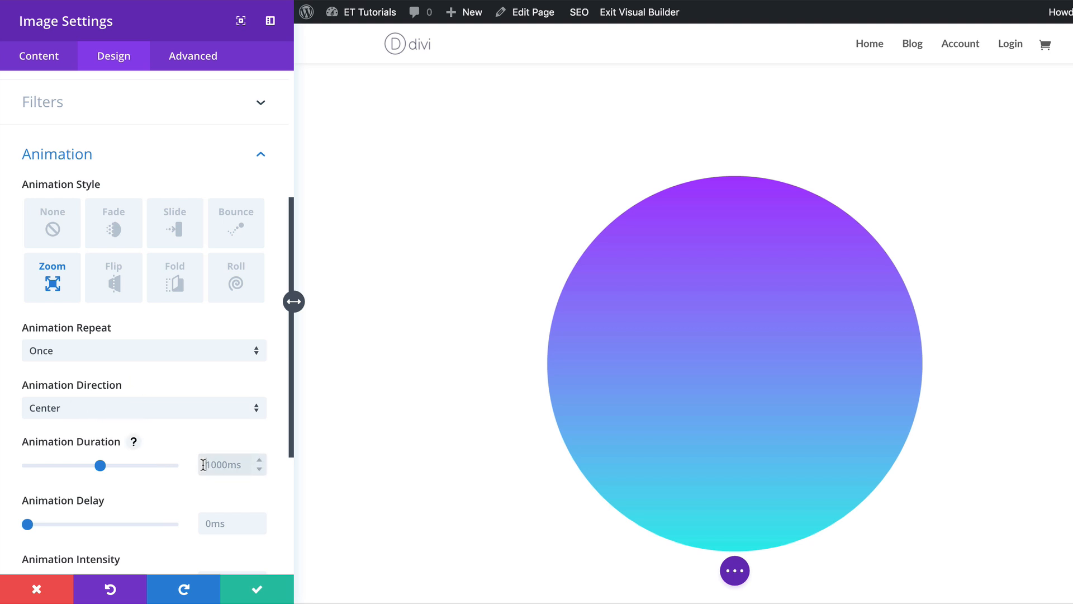
text(3000ms)
scroll(145, 548, down, 1)
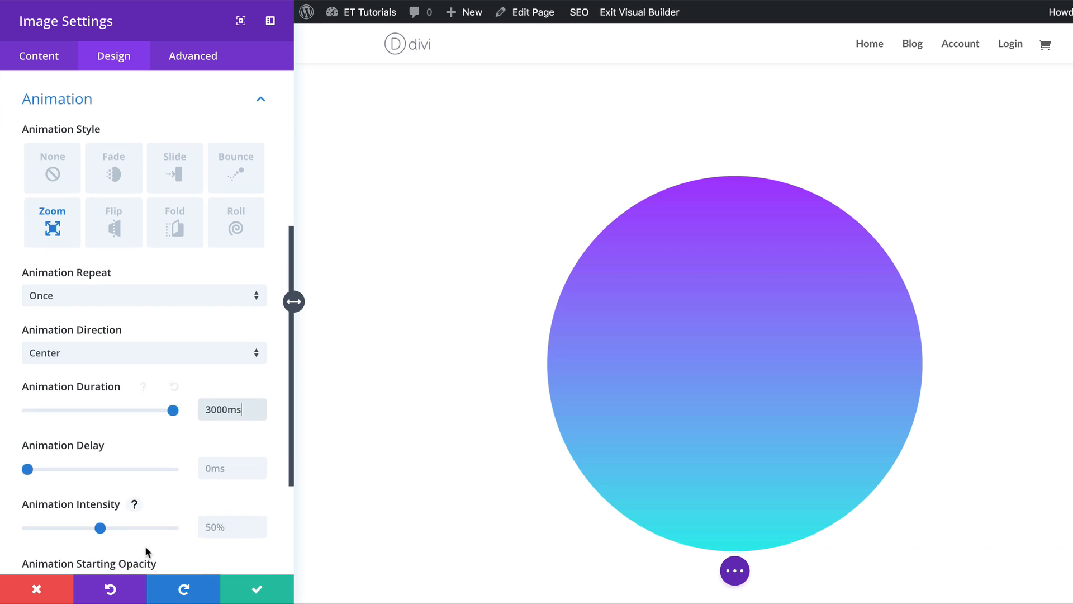
click(203, 527)
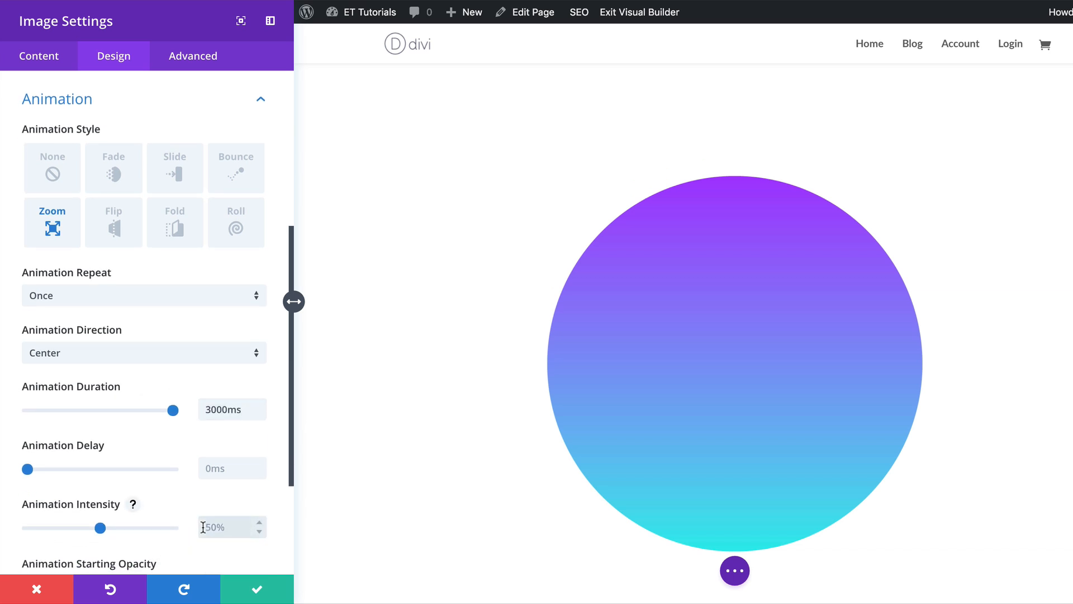
text(100%)
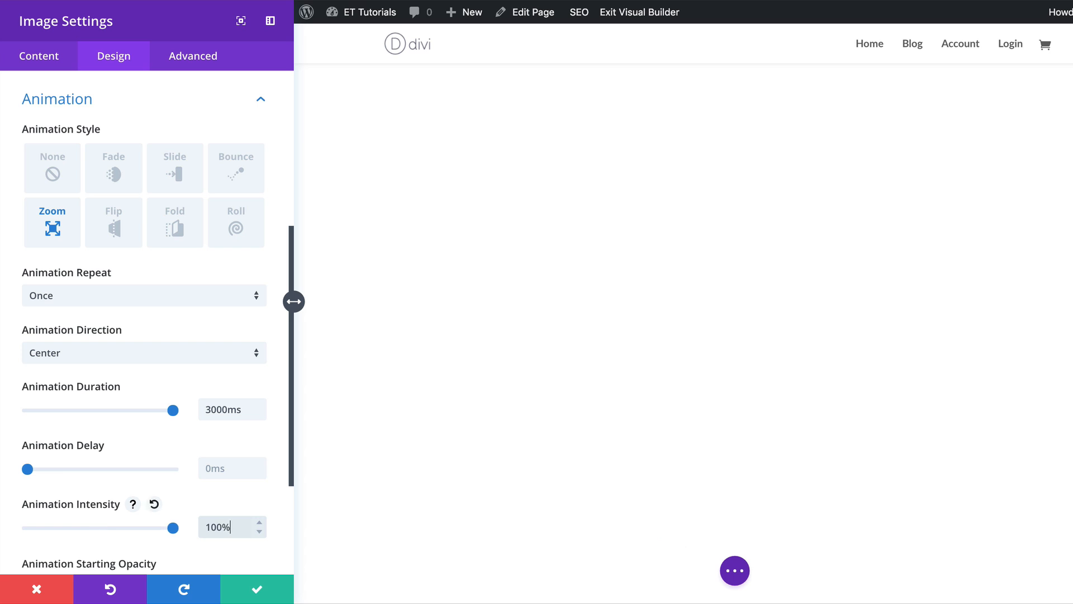
click(257, 587)
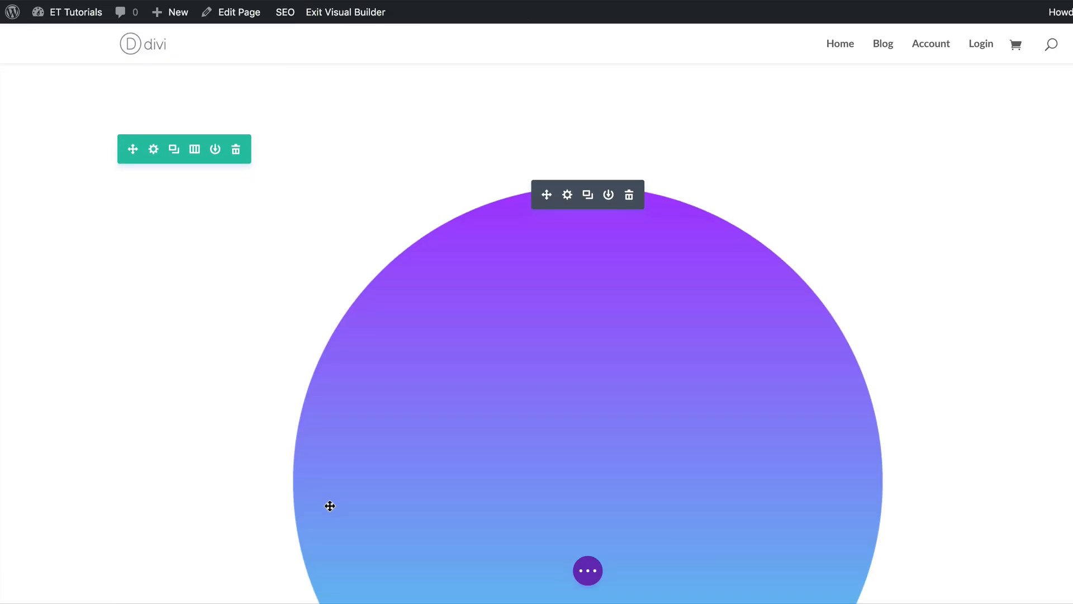
Add a three-column row below the image row, dismissing the module picker.
scroll(330, 506, down, 5)
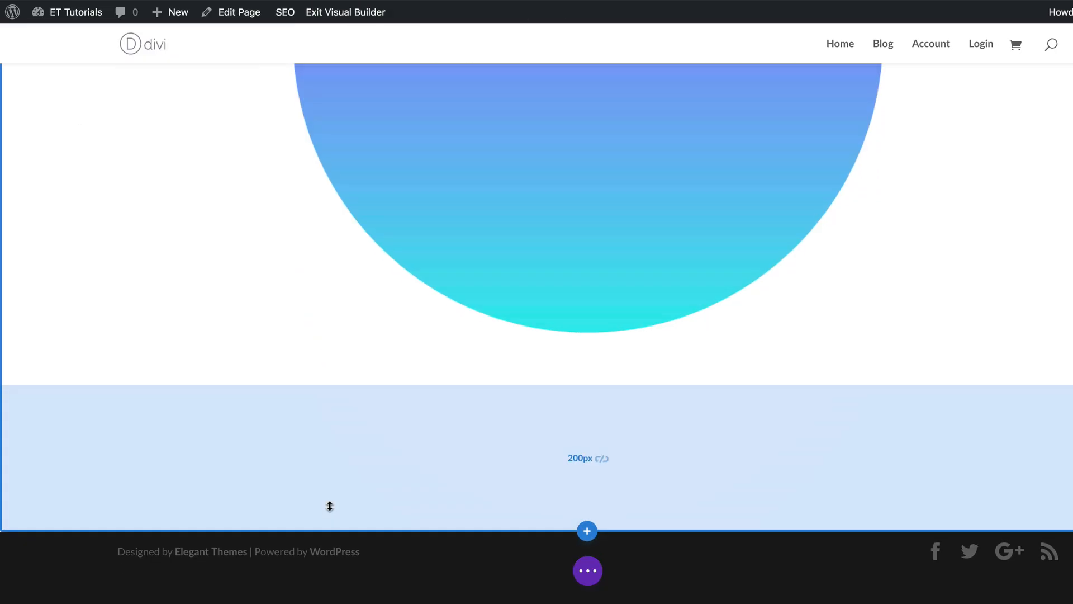
click(587, 385)
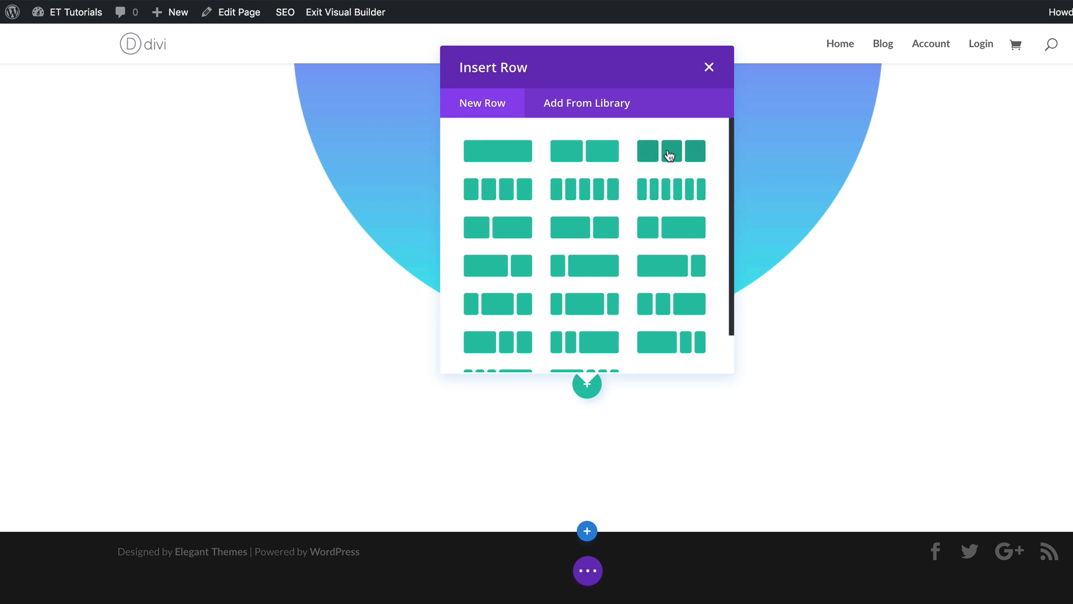
click(675, 155)
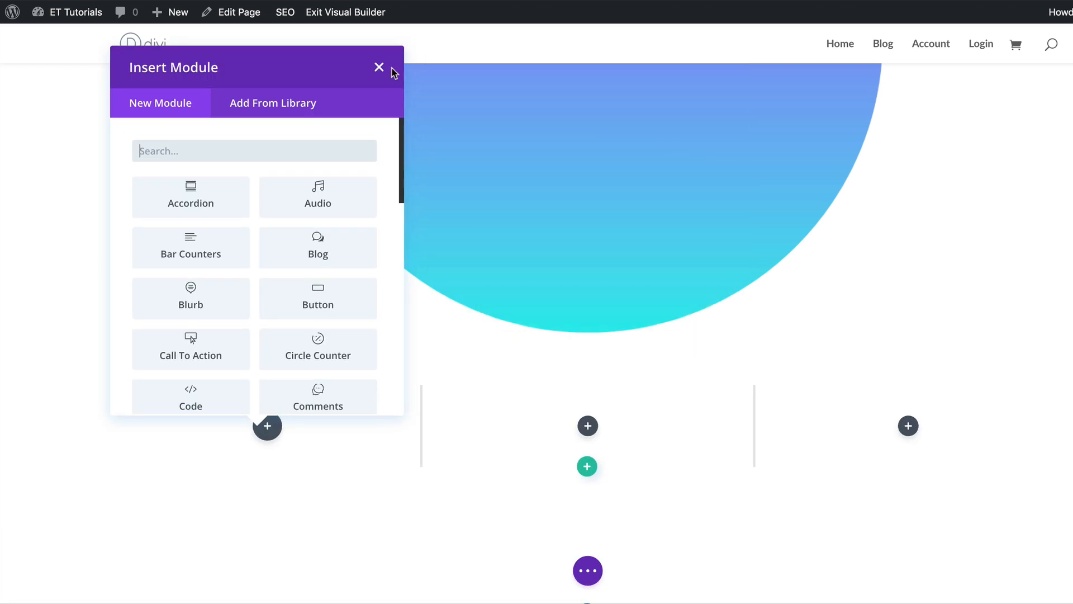
click(382, 68)
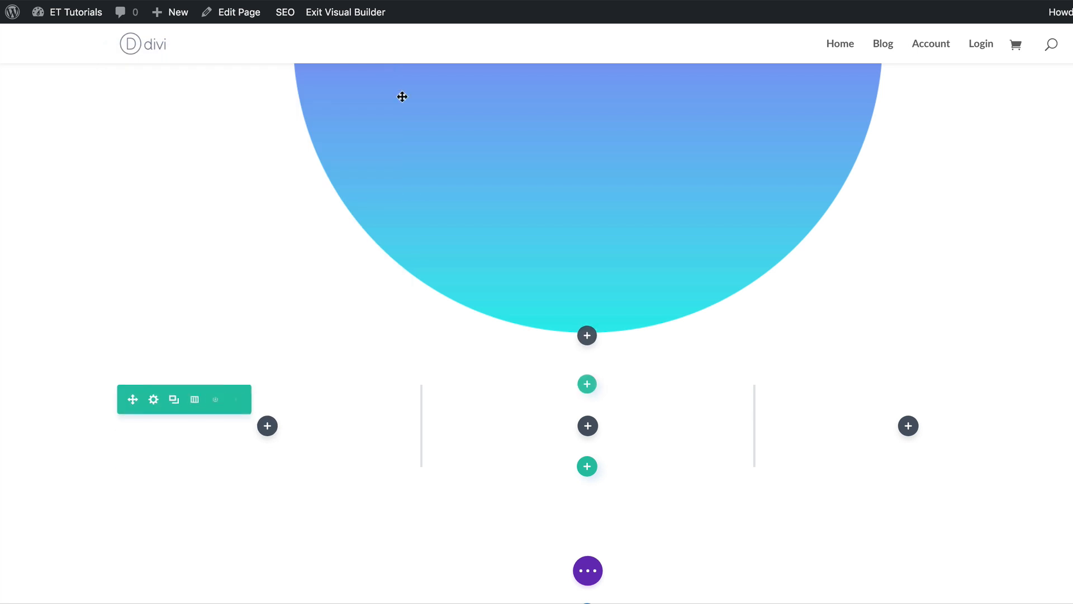
Give the three-column row a custom width of 944px and turn on a custom gutter width of 1.
click(154, 400)
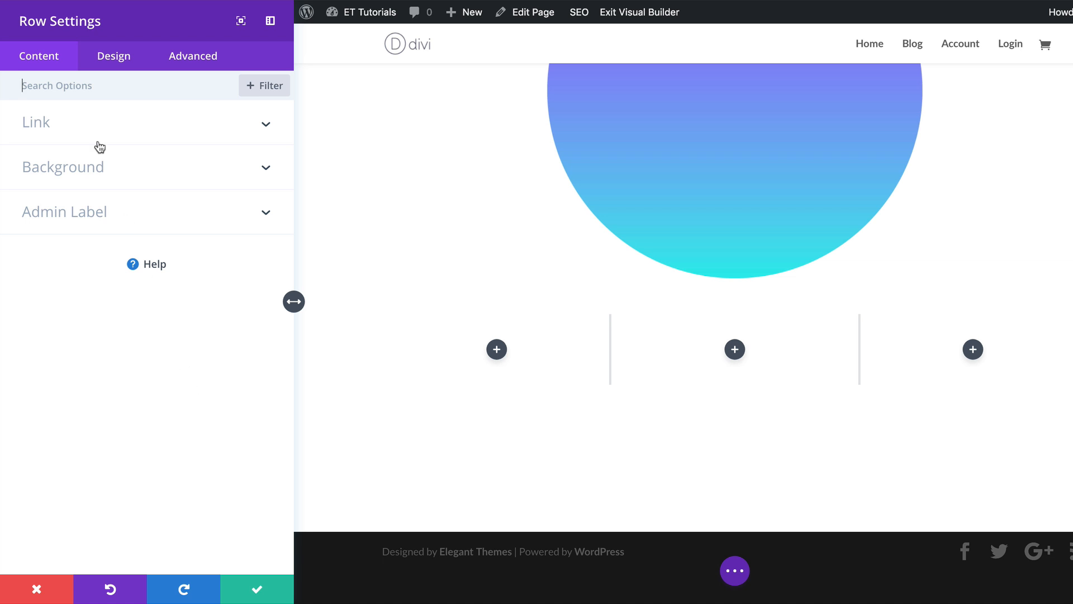
click(113, 56)
click(56, 167)
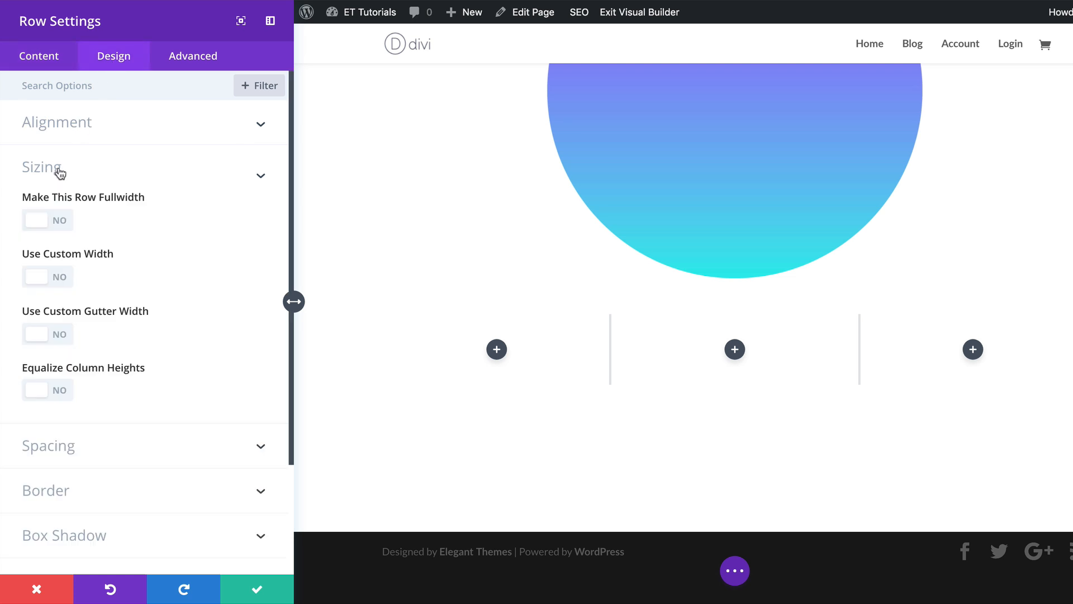
click(66, 206)
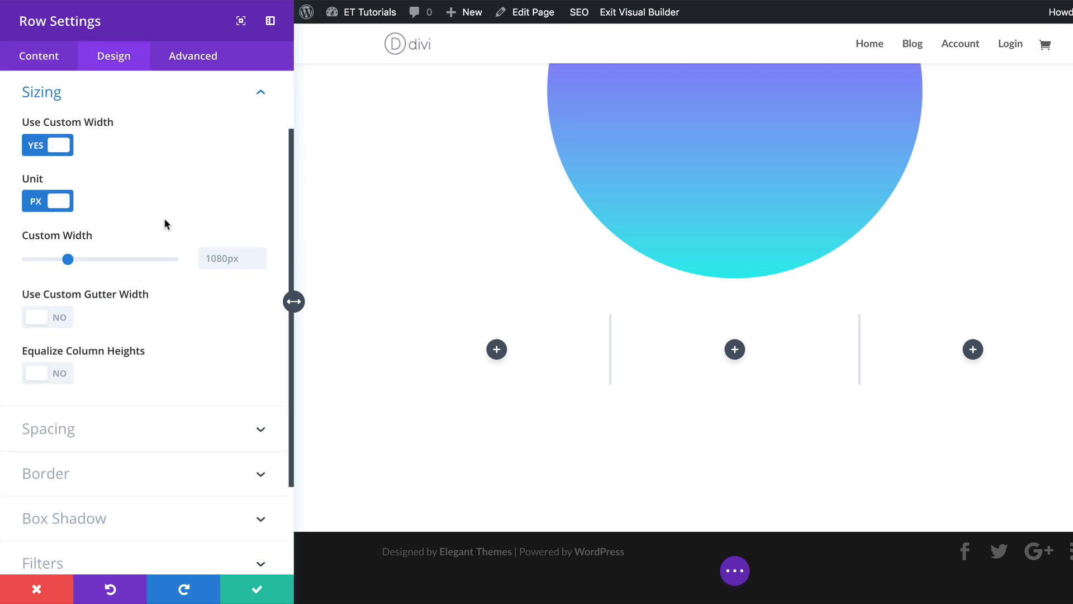
click(223, 258)
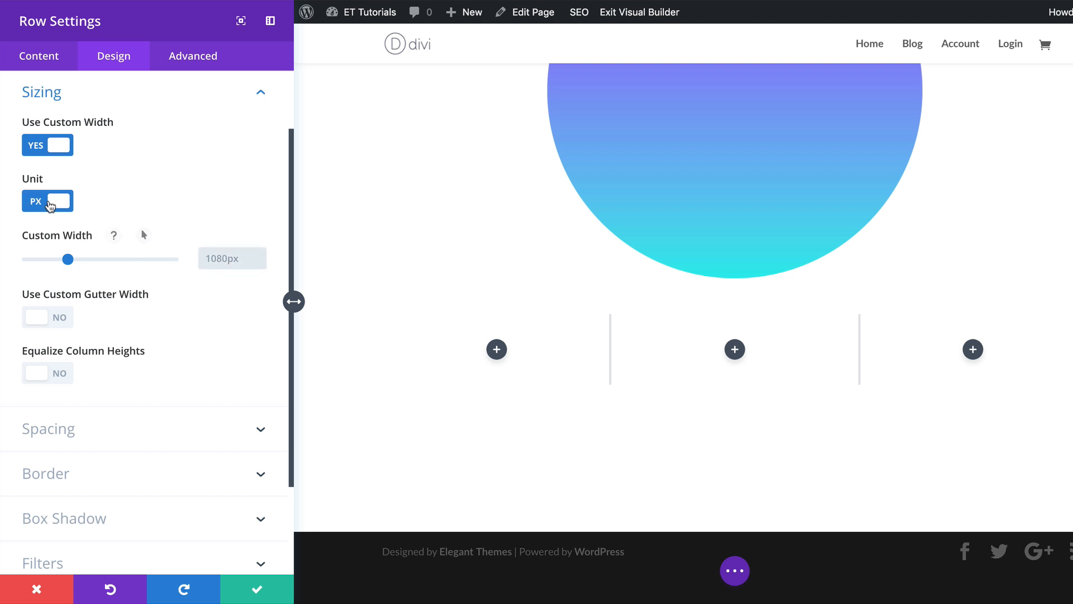
text(944)
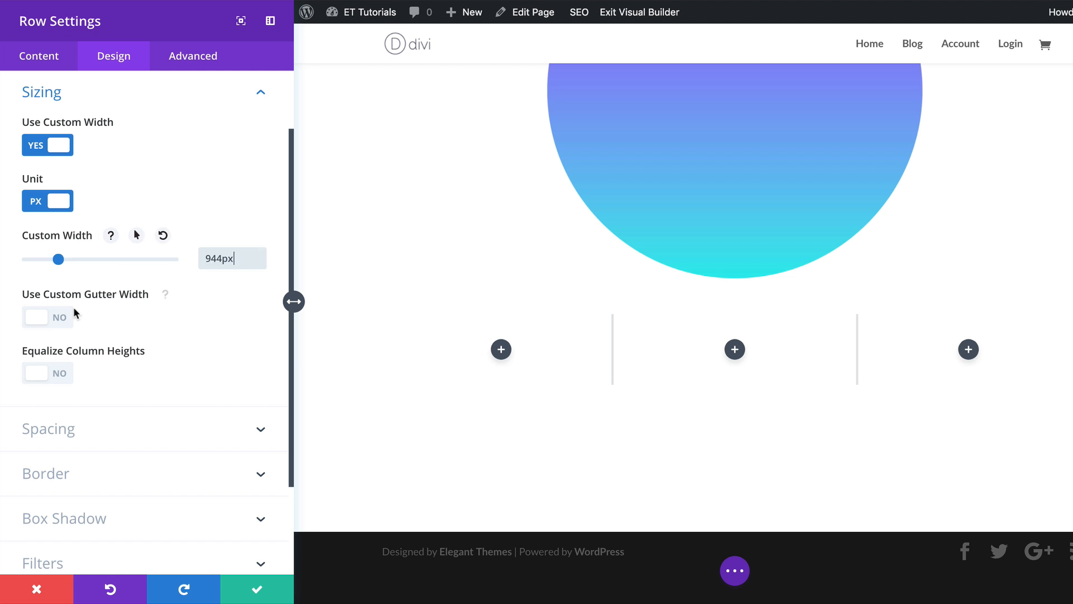
click(67, 322)
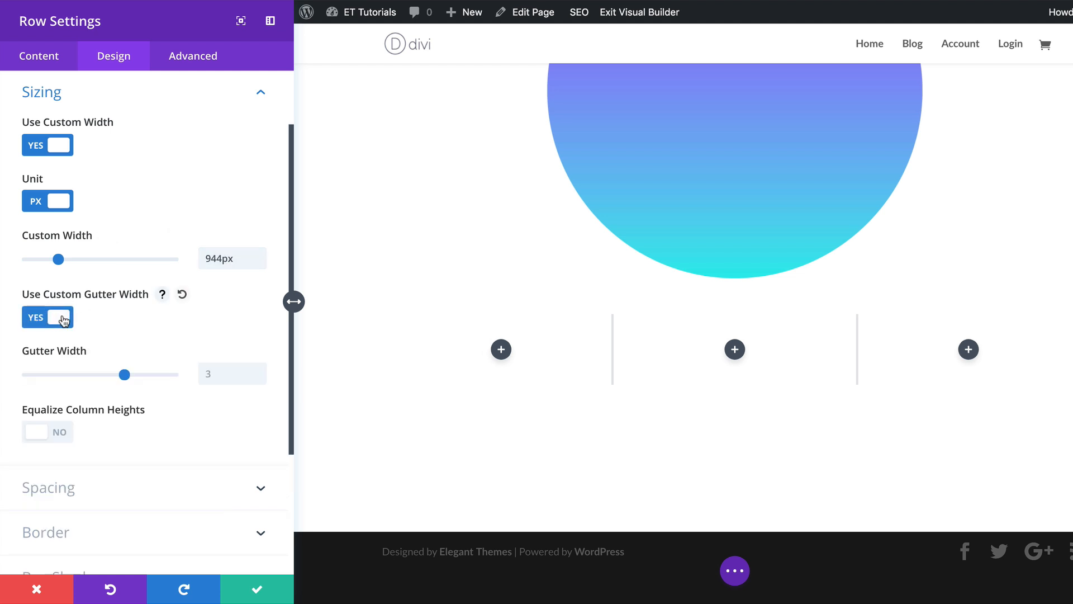
click(217, 373)
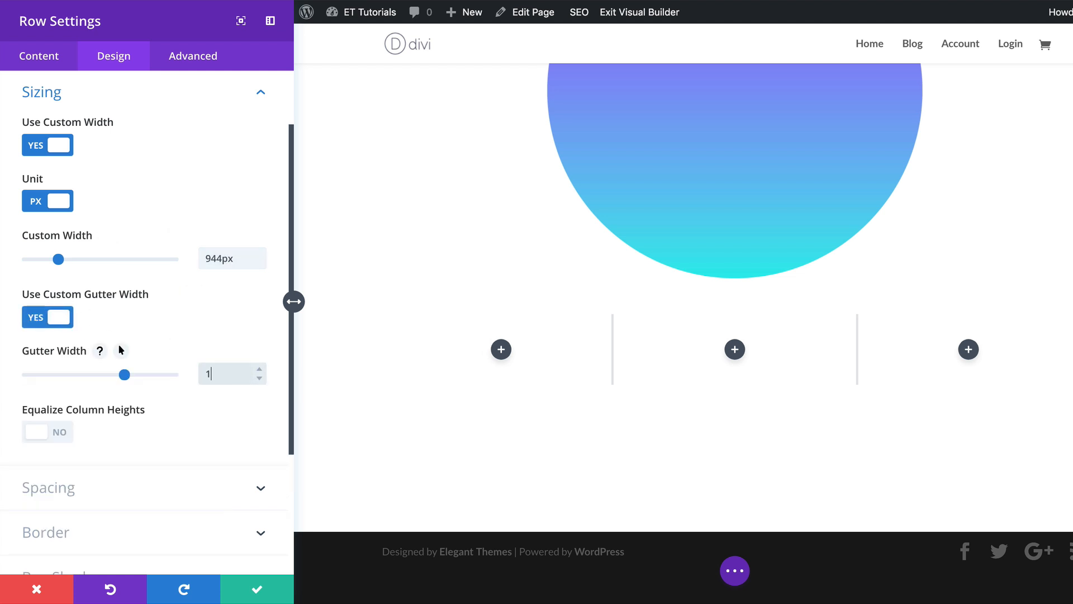
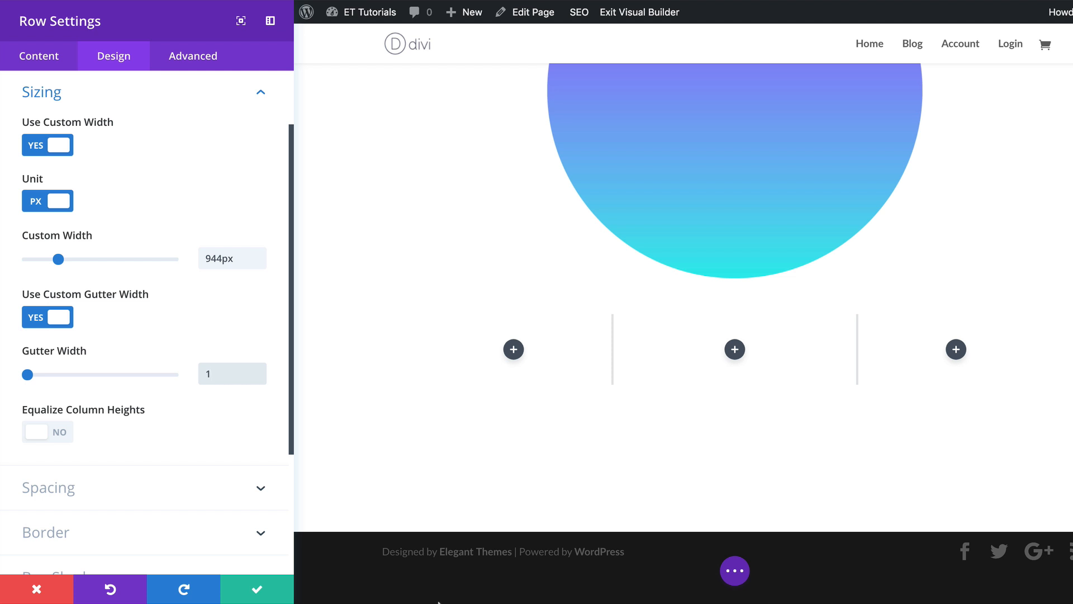
Save the row settings and add a Blurb module to the first column of the three-column row.
click(256, 589)
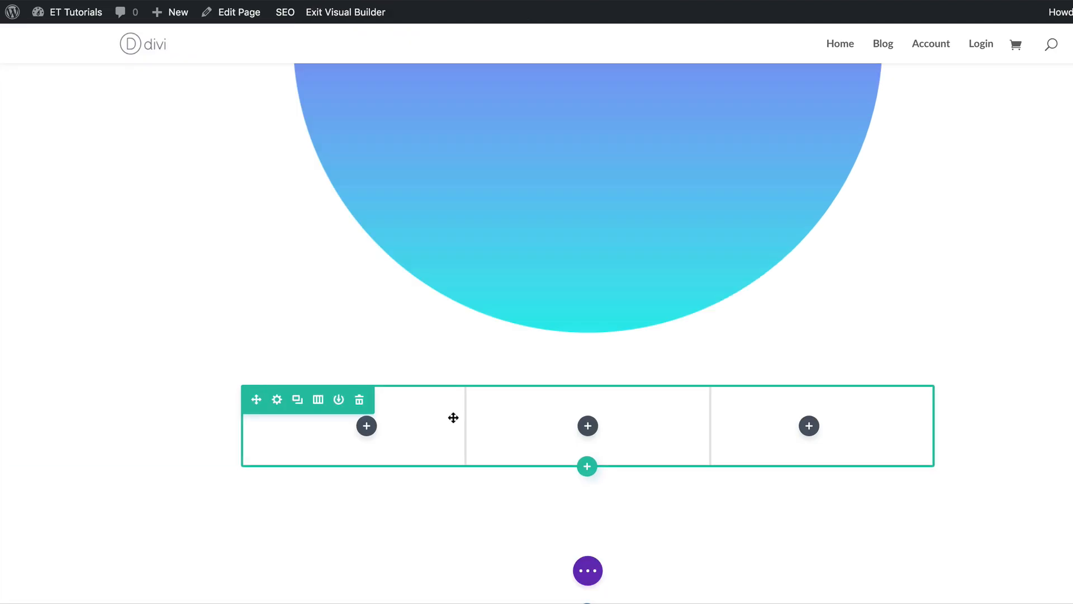
click(366, 426)
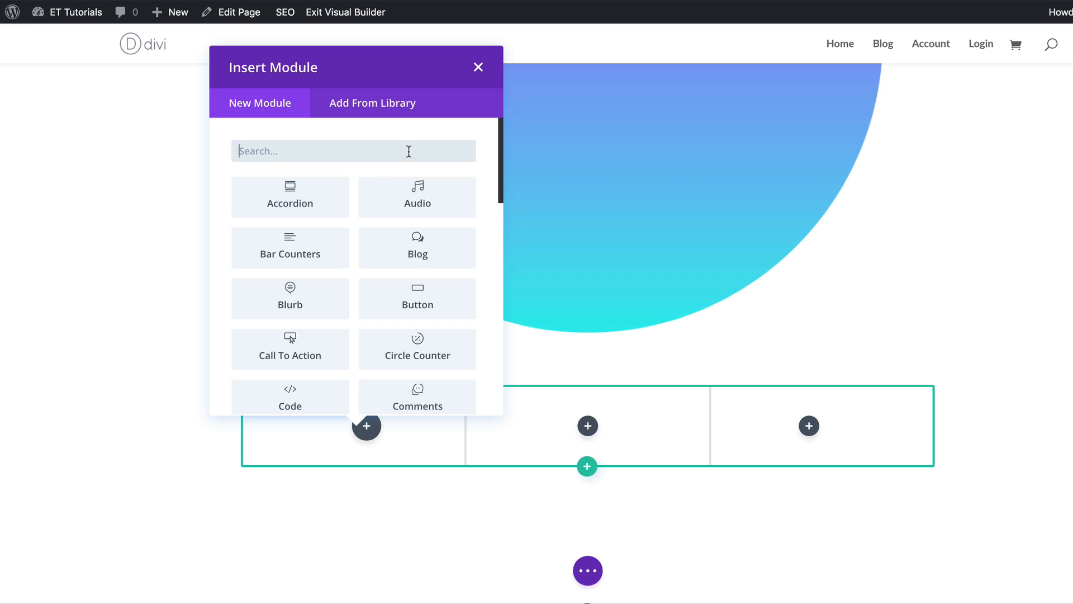
text(bl)
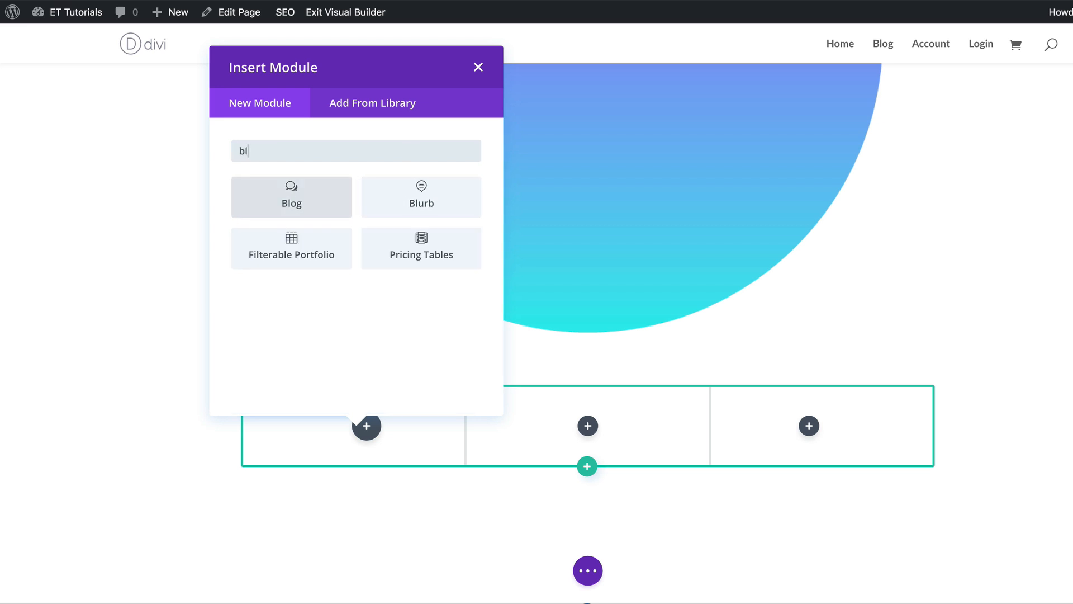
click(422, 197)
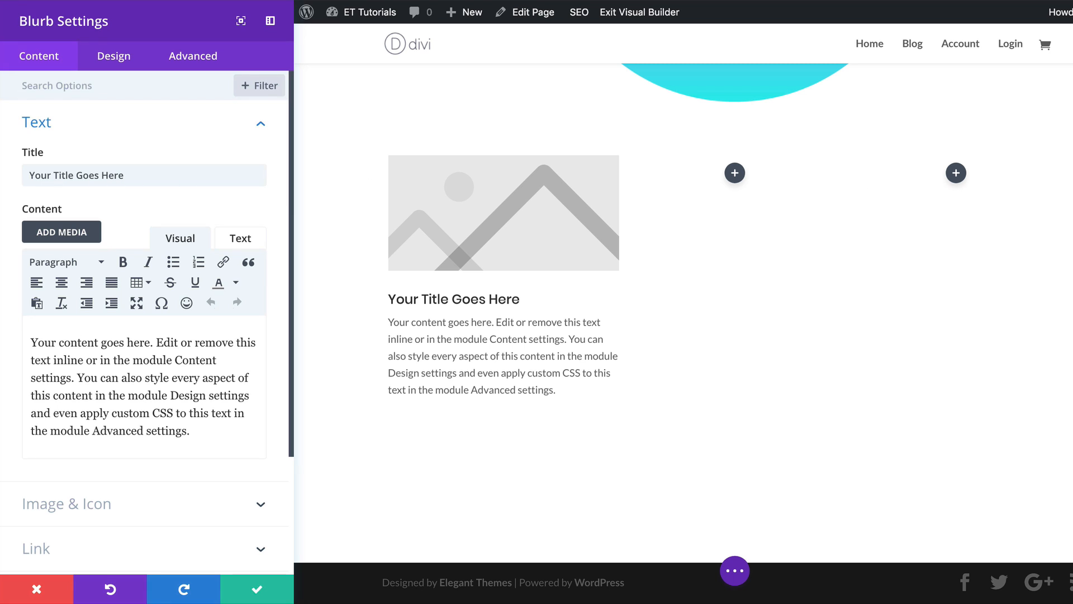
Replace the blurb title with the pasted Donec nec justo sentence and switch on an upward triangle icon.
triple_click(137, 173)
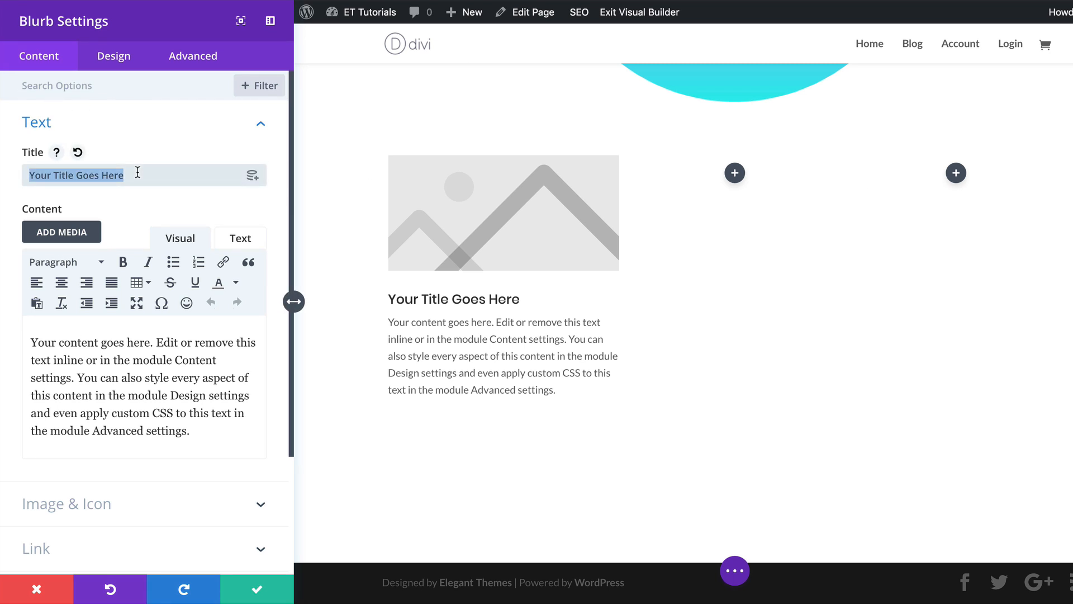
key(ctrl+v)
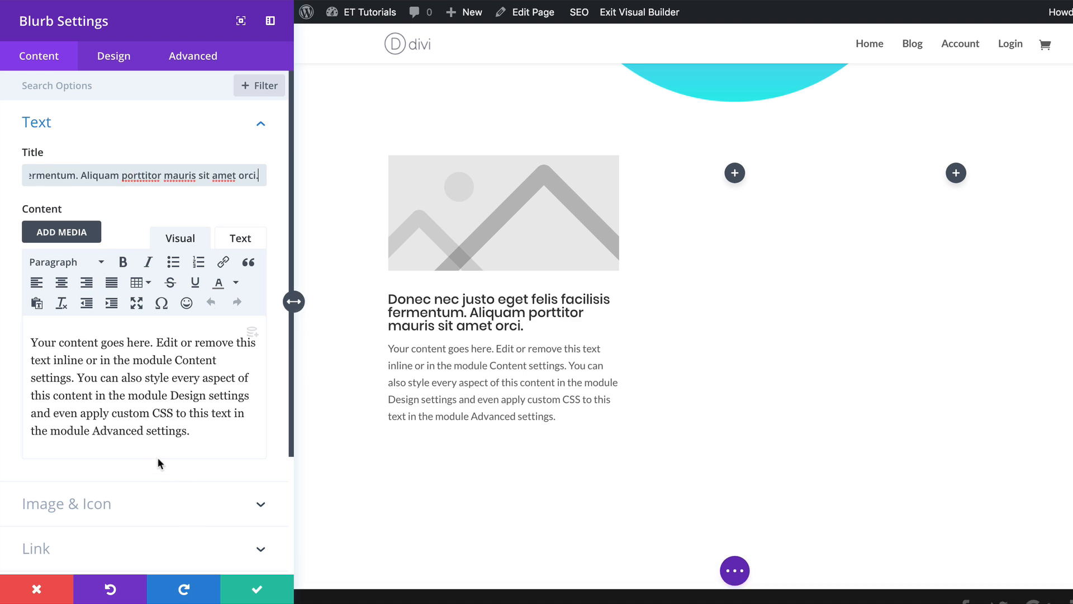
scroll(120, 477, down, 3)
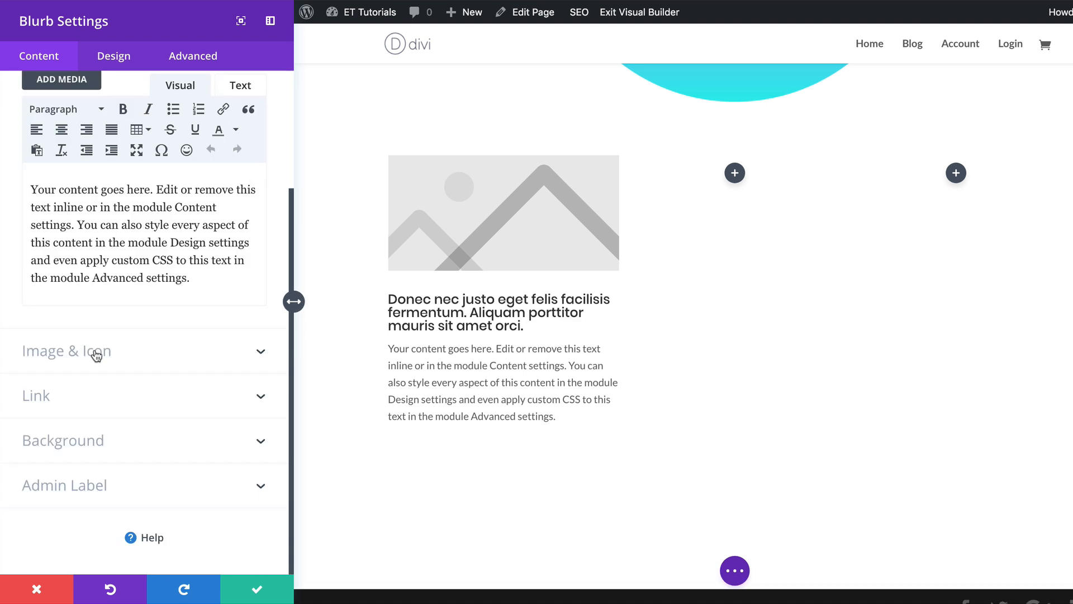
click(98, 351)
click(62, 160)
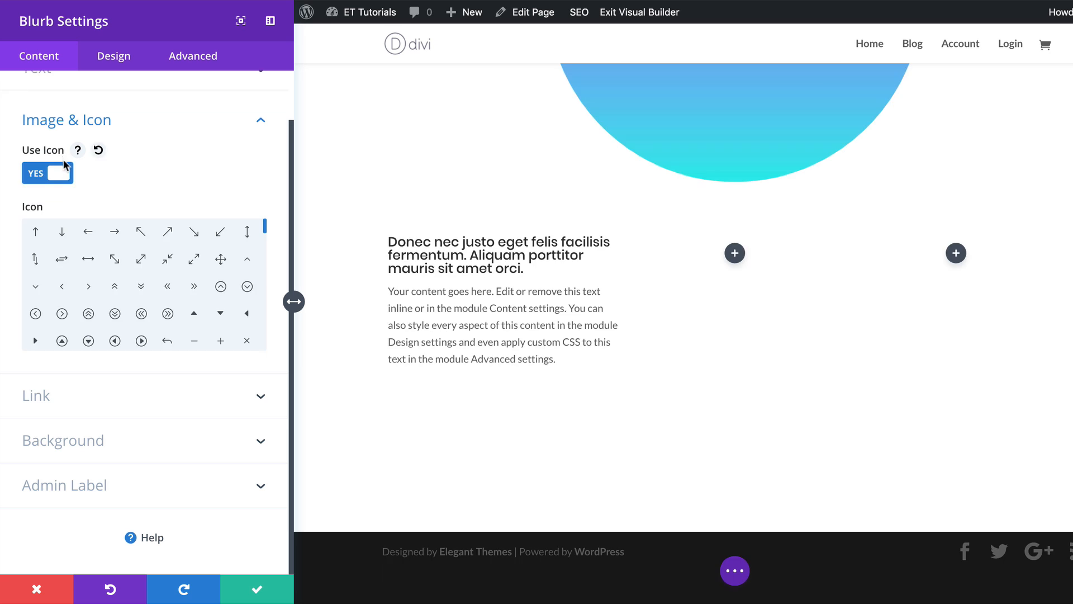
click(196, 315)
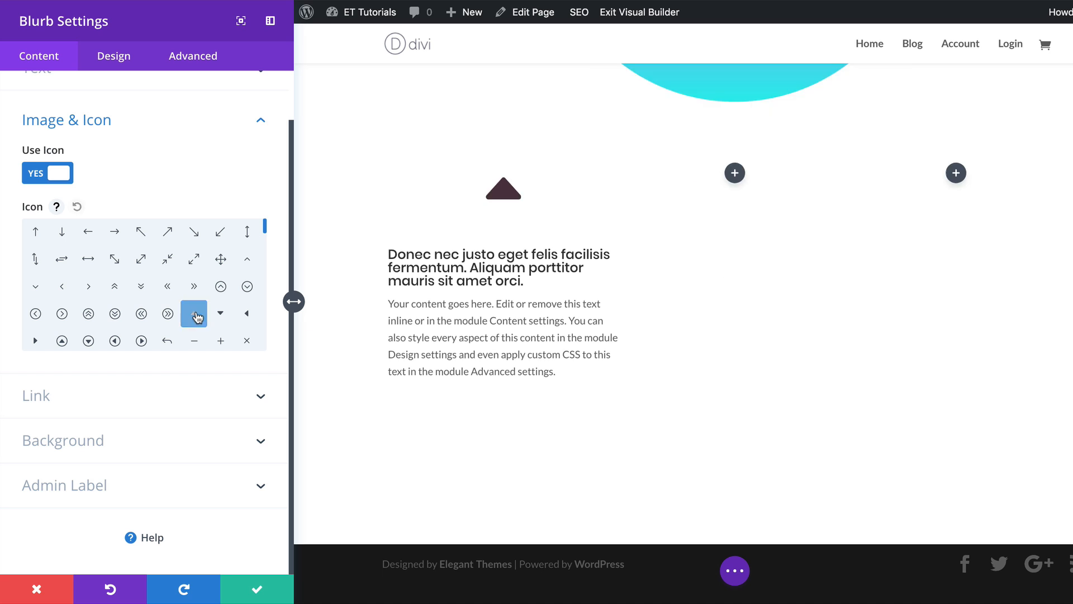
Set the blurb's background color to rgba(255,255,255,0.83).
click(96, 441)
click(145, 357)
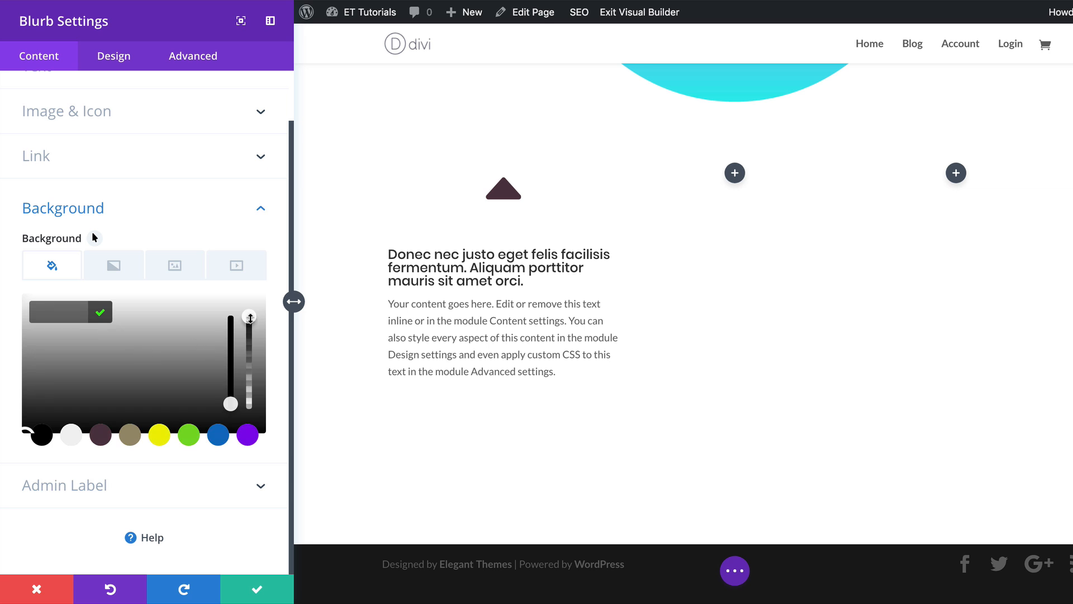
drag(251, 317, 250, 333)
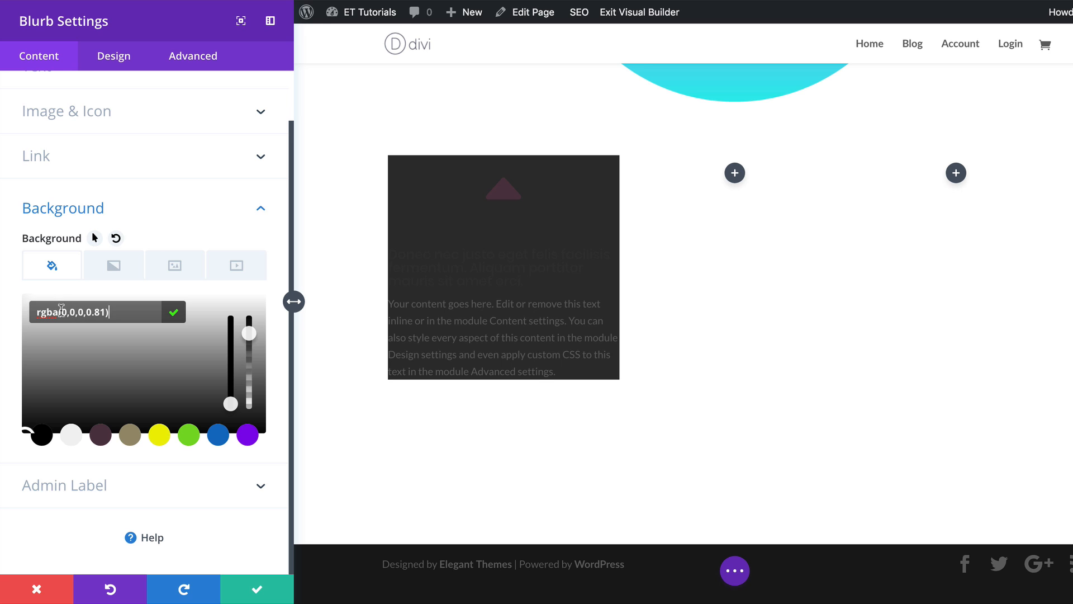
drag(59, 312, 99, 325)
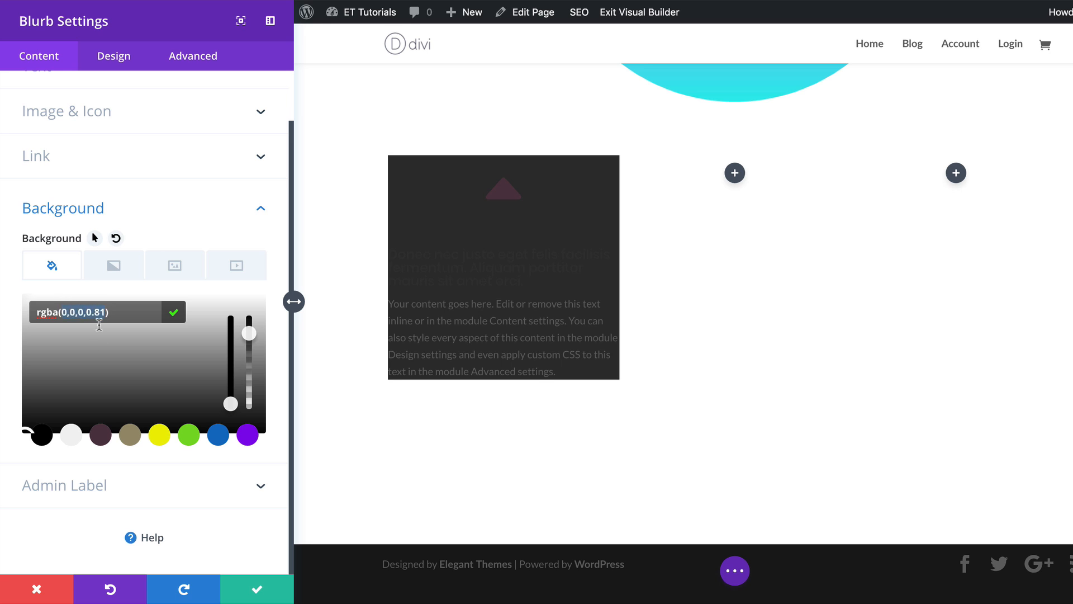
text(255,255,255,0.83)
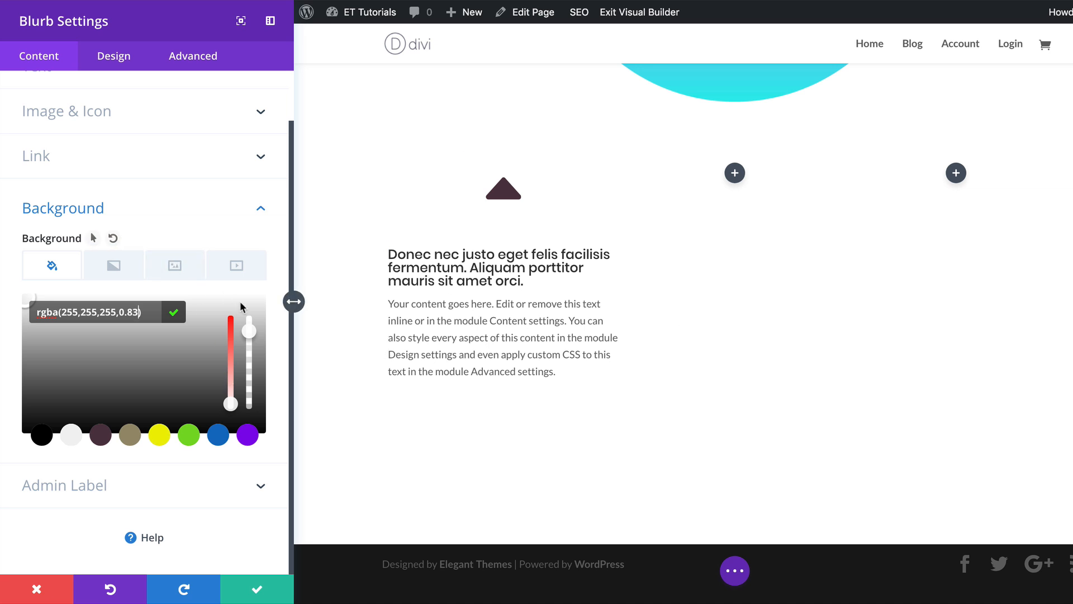
Delete all of the blurb's body content text.
scroll(242, 306, up, 2)
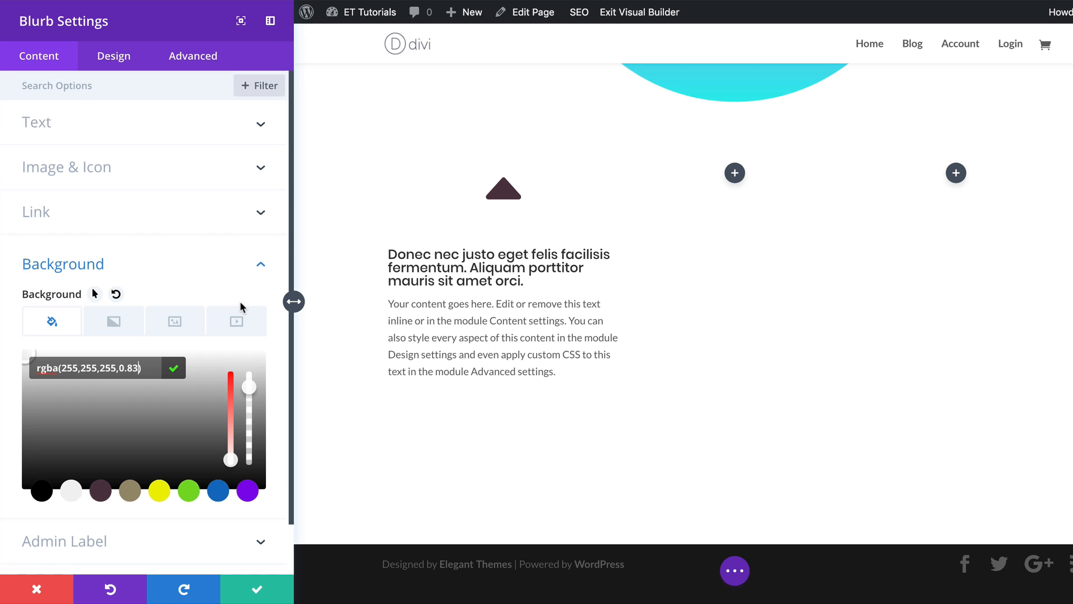
click(92, 128)
drag(24, 335, 205, 467)
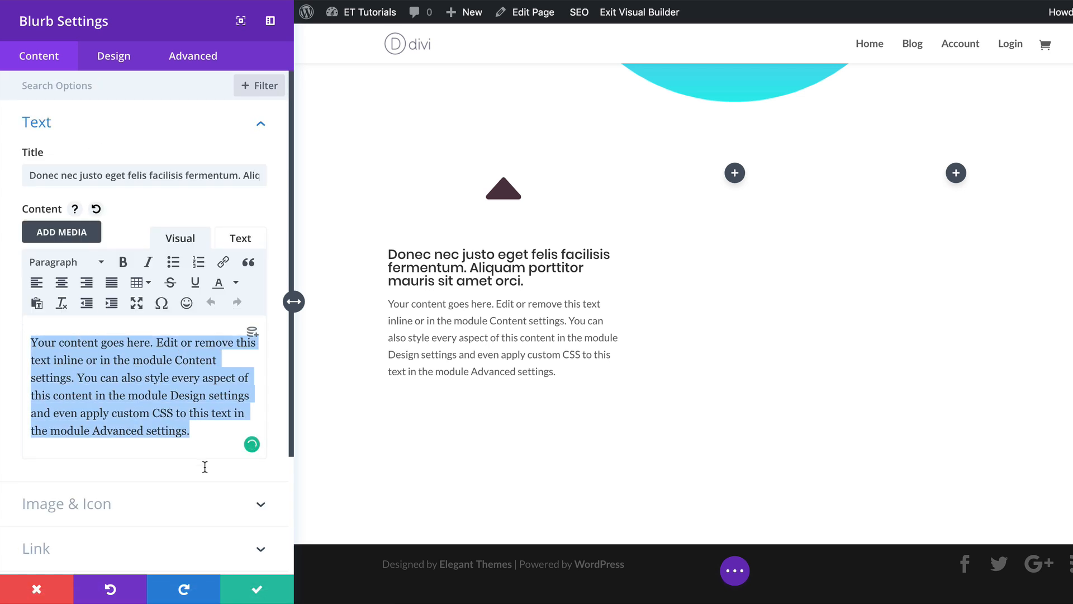
key(BackSpace)
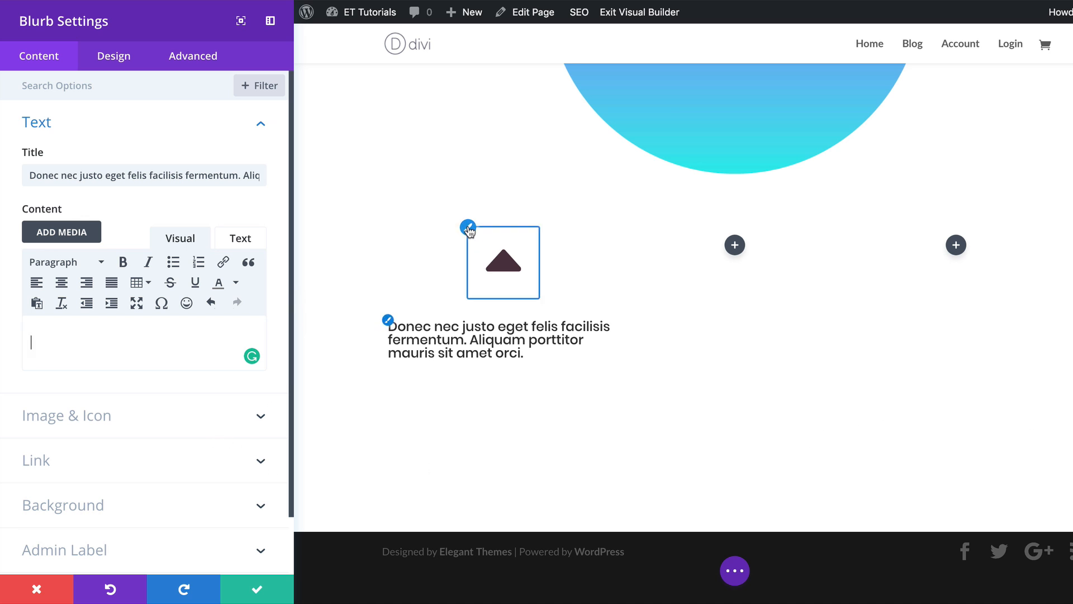
Color the blurb icon black and enable a custom icon font size of 73px.
click(469, 230)
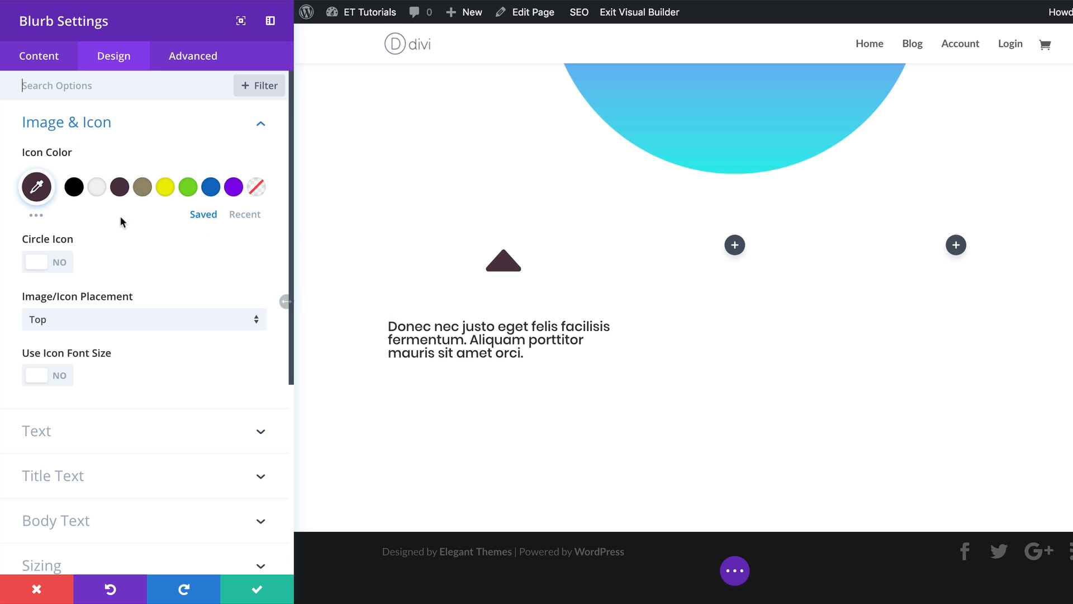
click(73, 189)
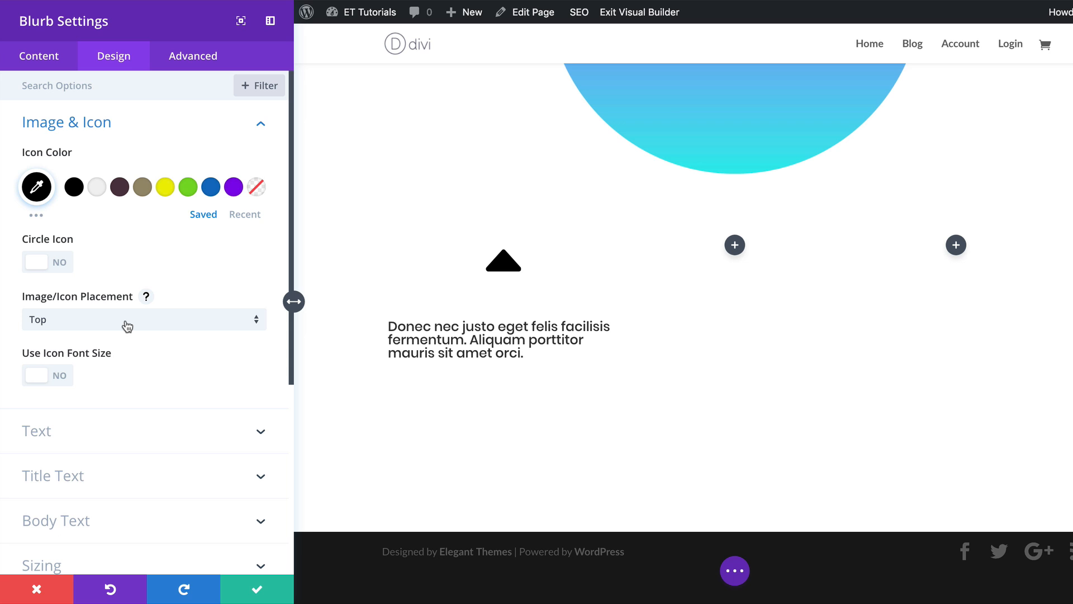
click(63, 380)
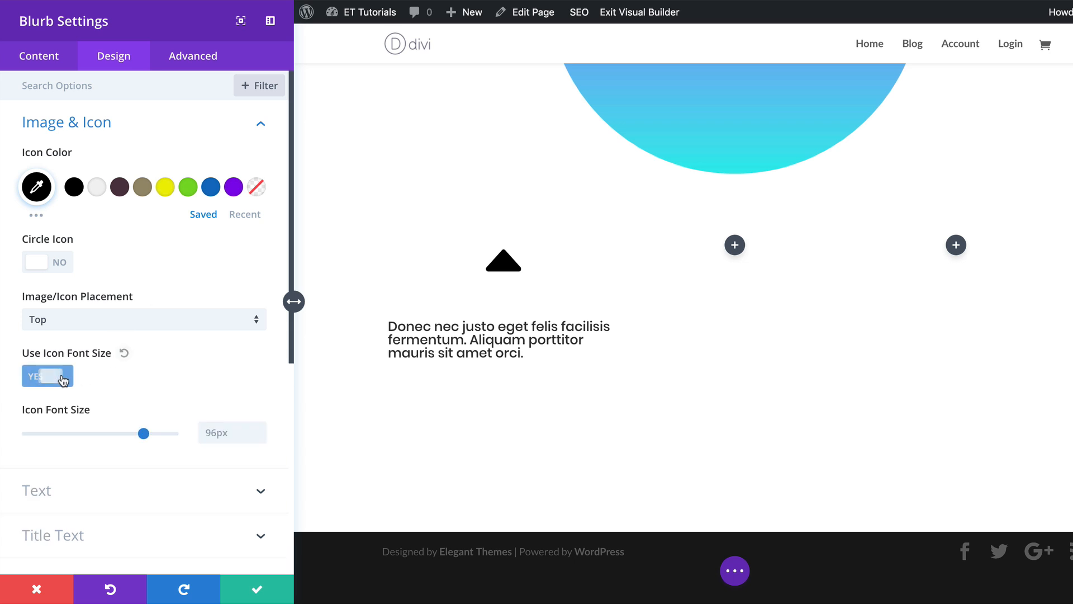
drag(144, 437, 115, 435)
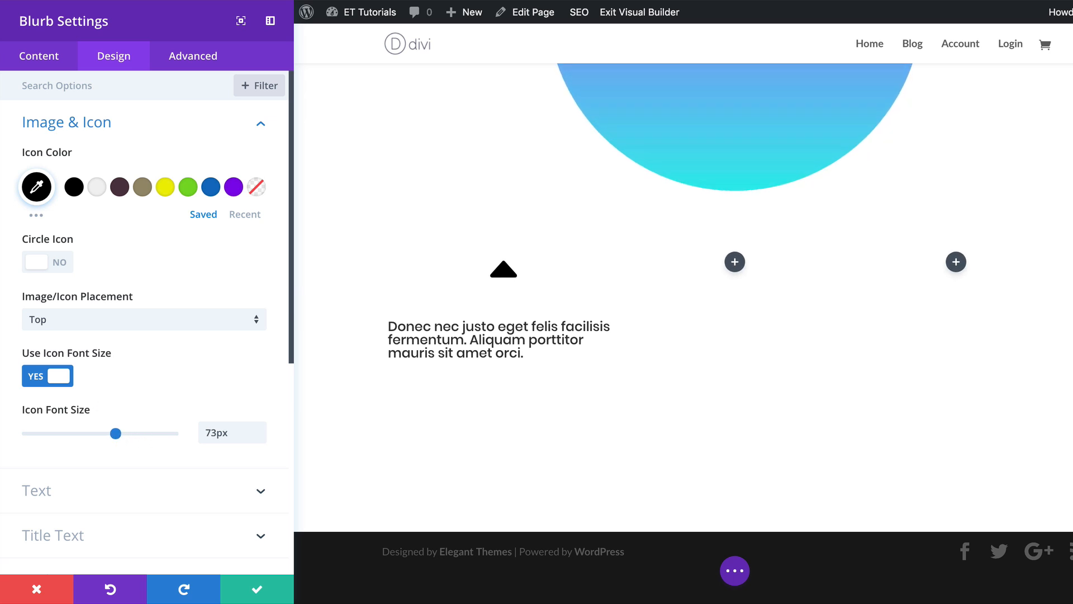
Set the blurb title font to Open Sans.
click(390, 325)
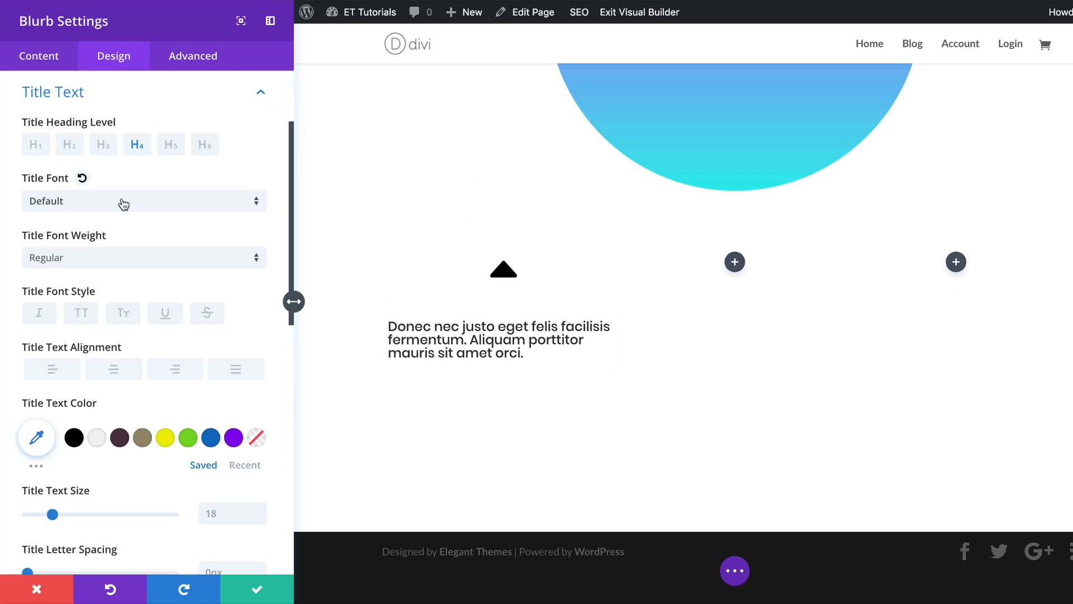
click(124, 203)
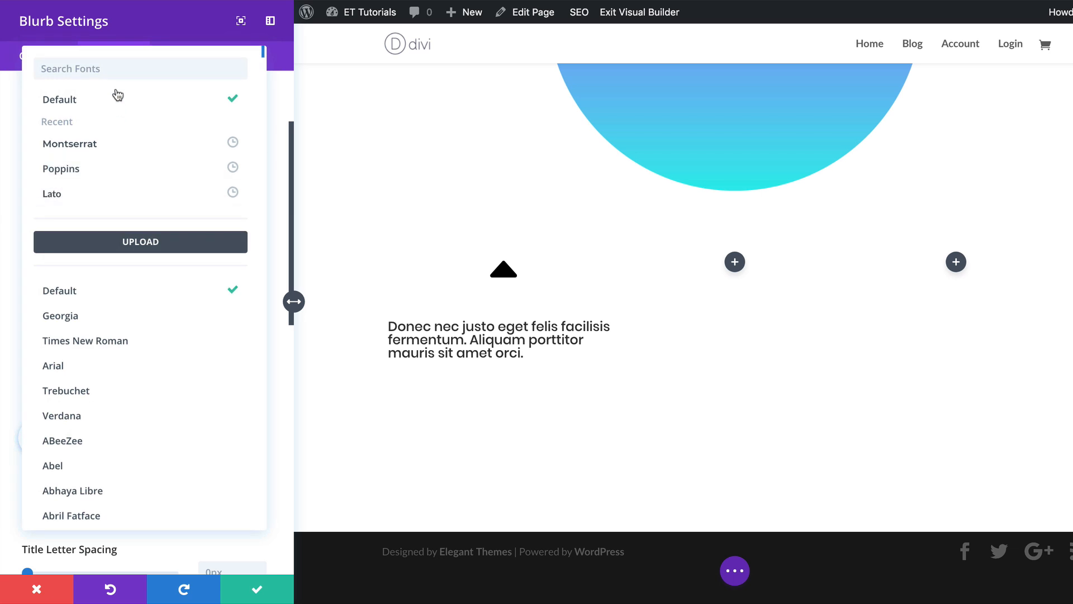
click(118, 64)
text(p)
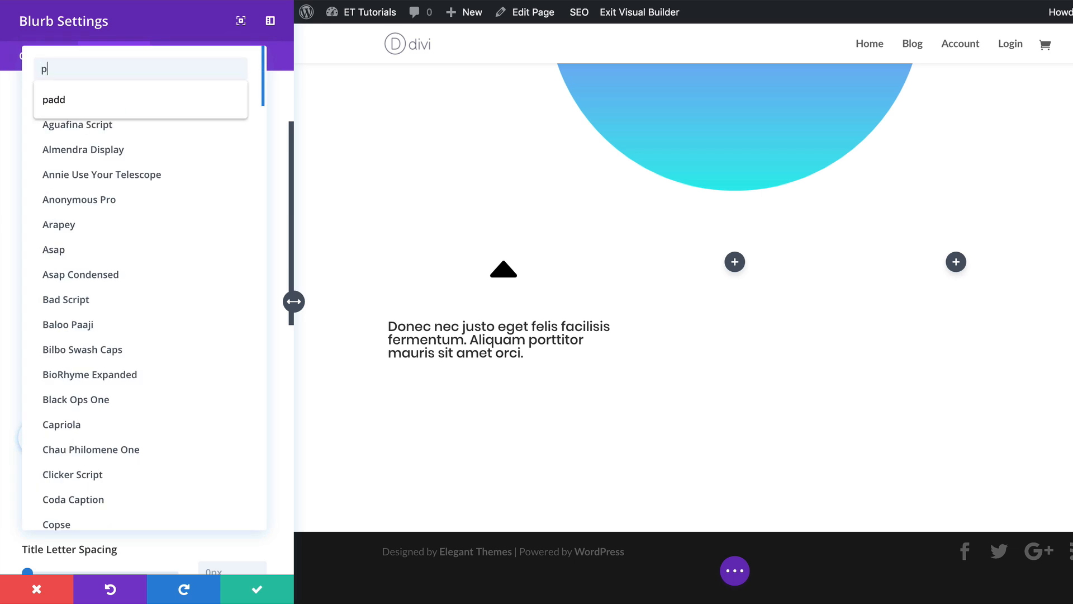
key(BackSpace)
text(open)
click(113, 106)
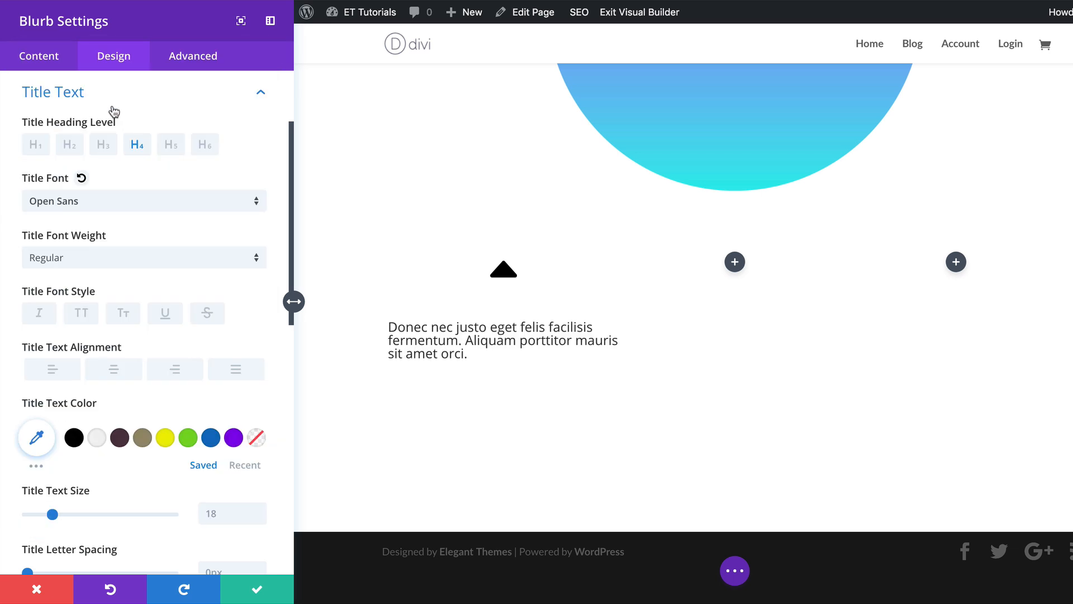
Make the title font weight Semi Bold and center-align the title text.
click(112, 259)
click(139, 319)
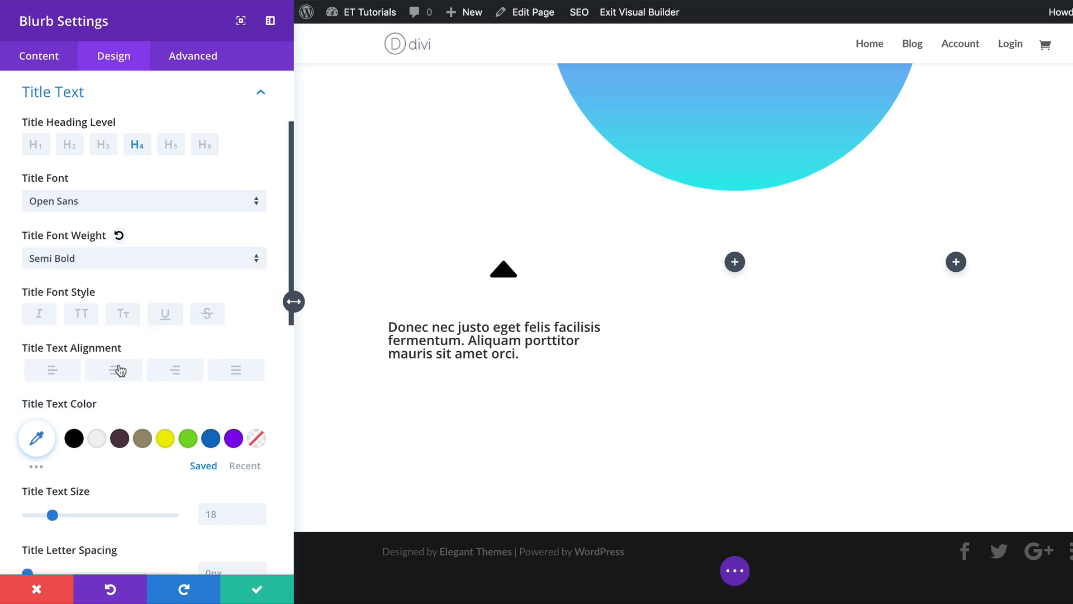
click(120, 370)
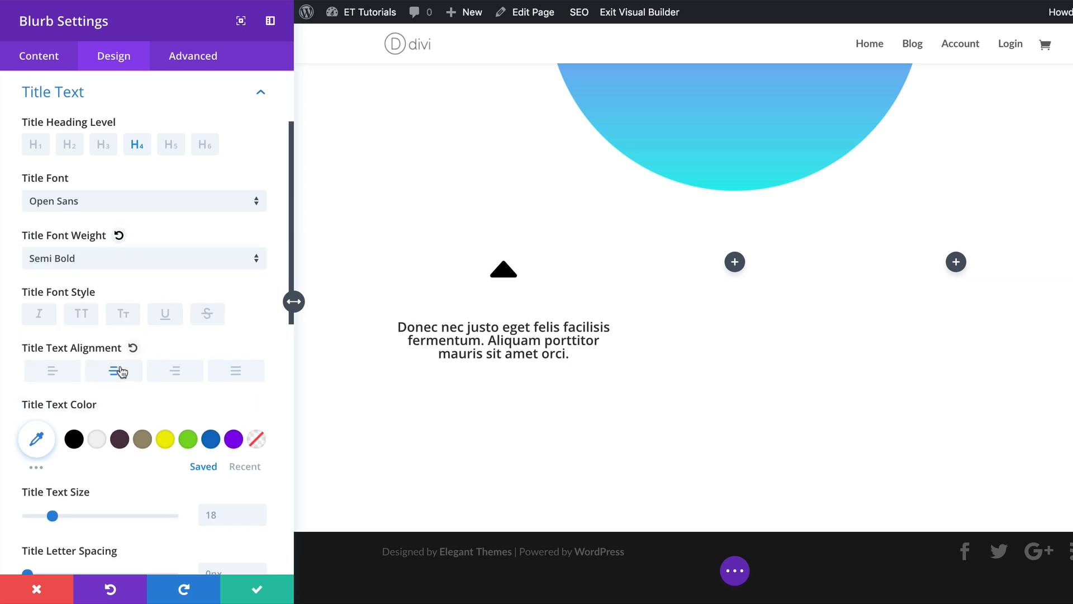
Set the title text size to 15px, letter spacing to -1px, and line height to 1.8em.
click(221, 512)
text(15px)
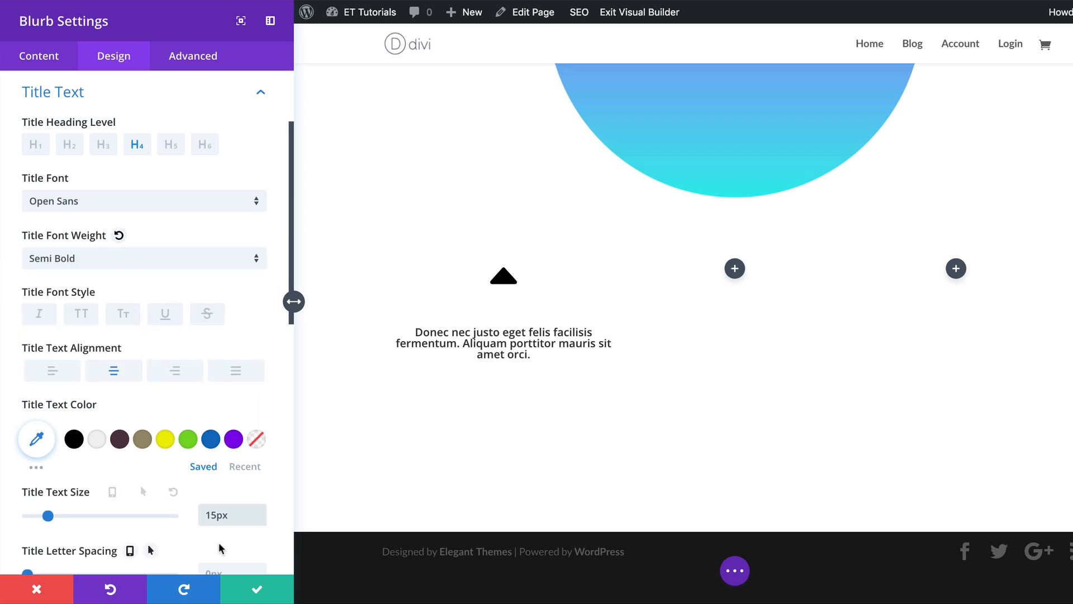
scroll(221, 512, down, 3)
click(219, 468)
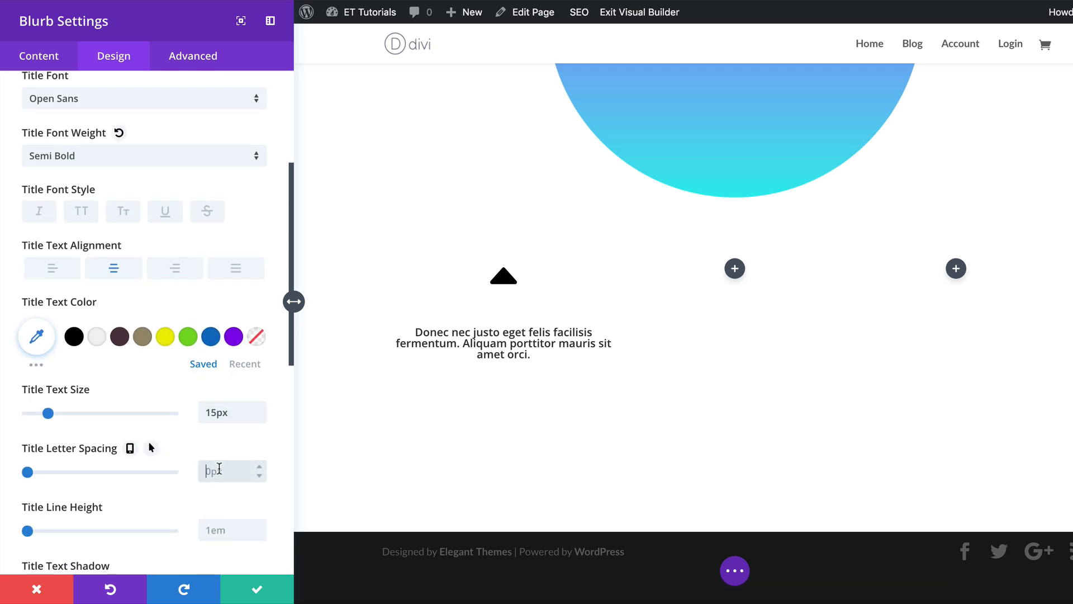
text(-1px)
scroll(220, 475, down, 3)
click(212, 418)
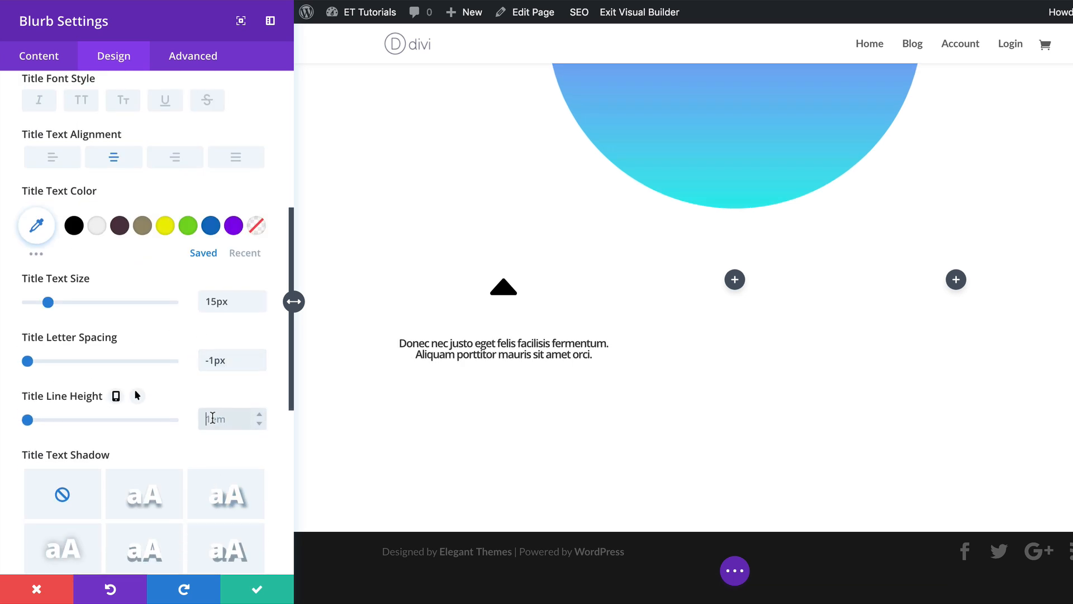
text(1.8em)
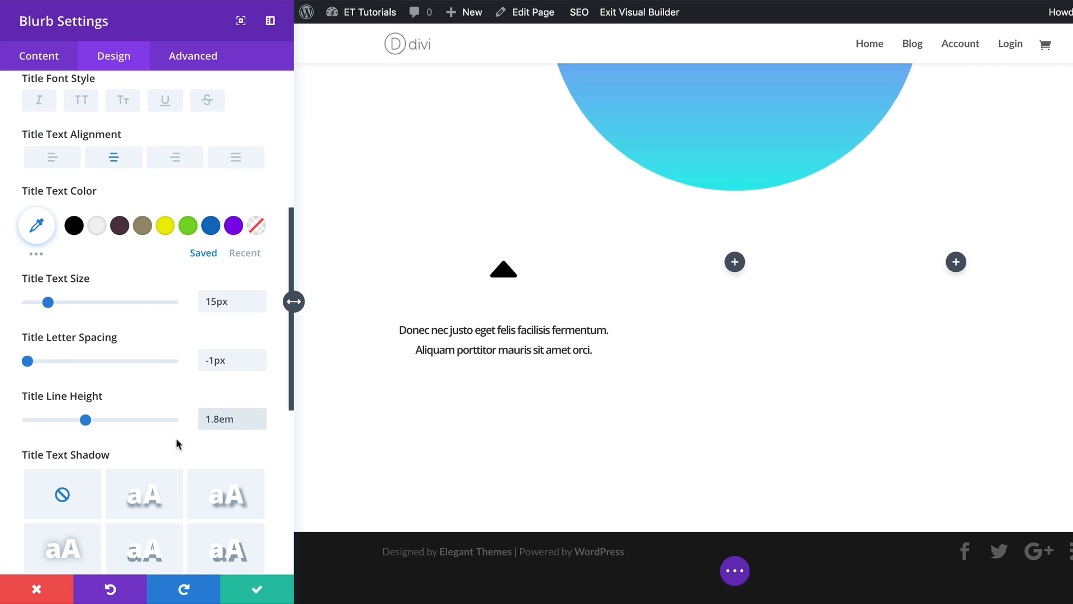
Open the blurb's sizing options and edit its width value.
scroll(177, 442, down, 7)
click(178, 444)
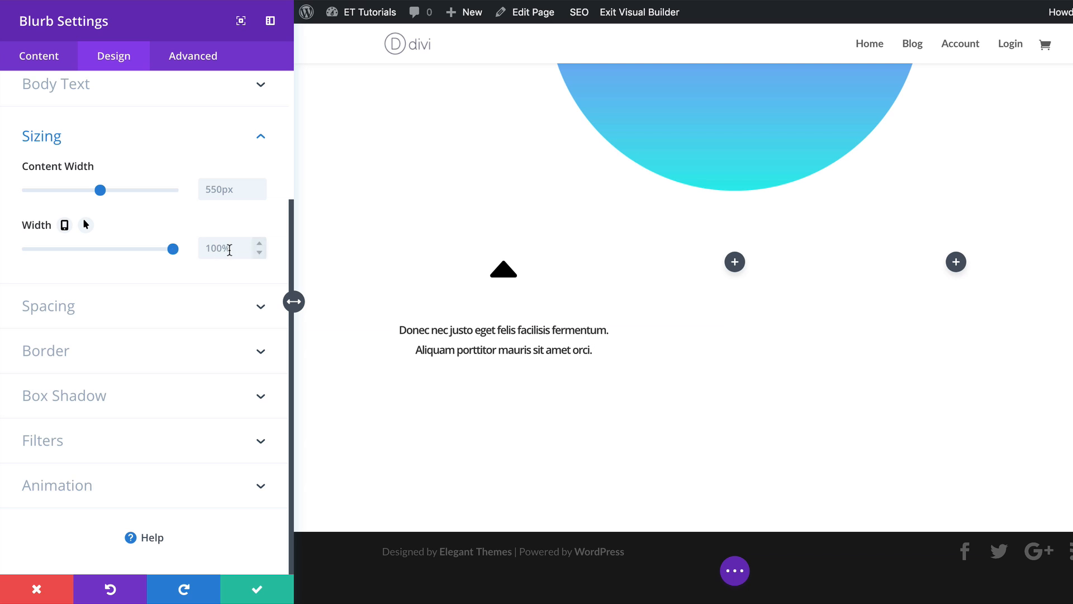
click(222, 250)
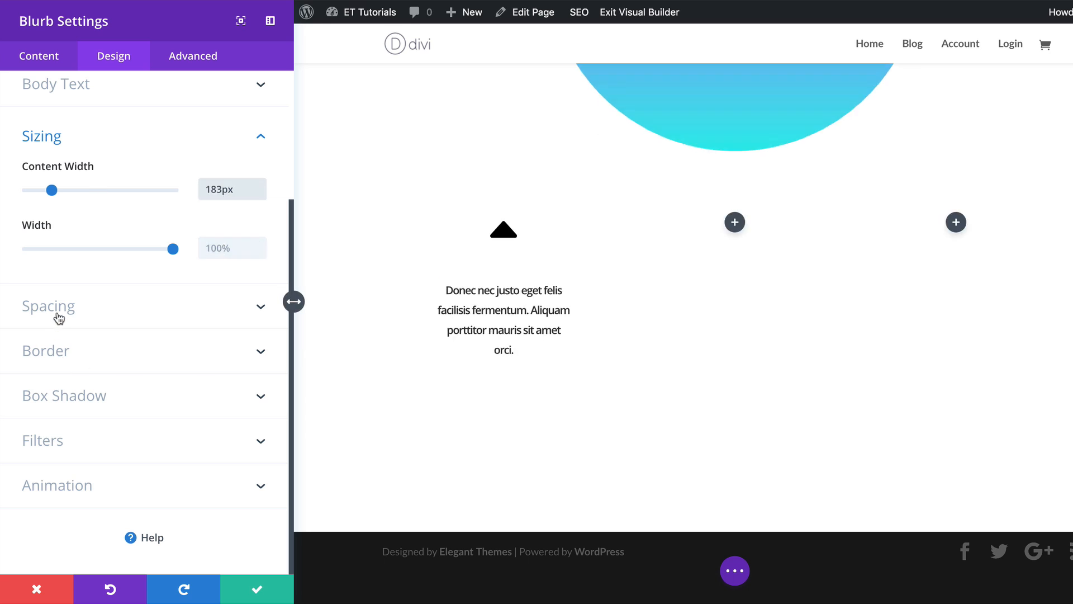
Give the blurb 50px top and bottom custom padding and apply the first box shadow preset.
click(59, 319)
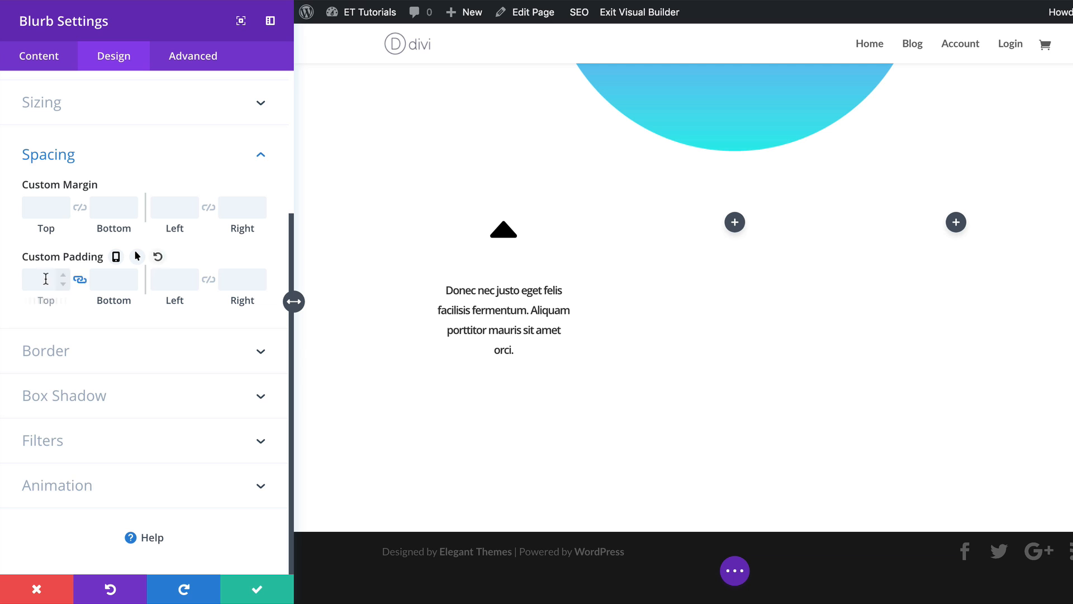
click(44, 279)
text(50px)
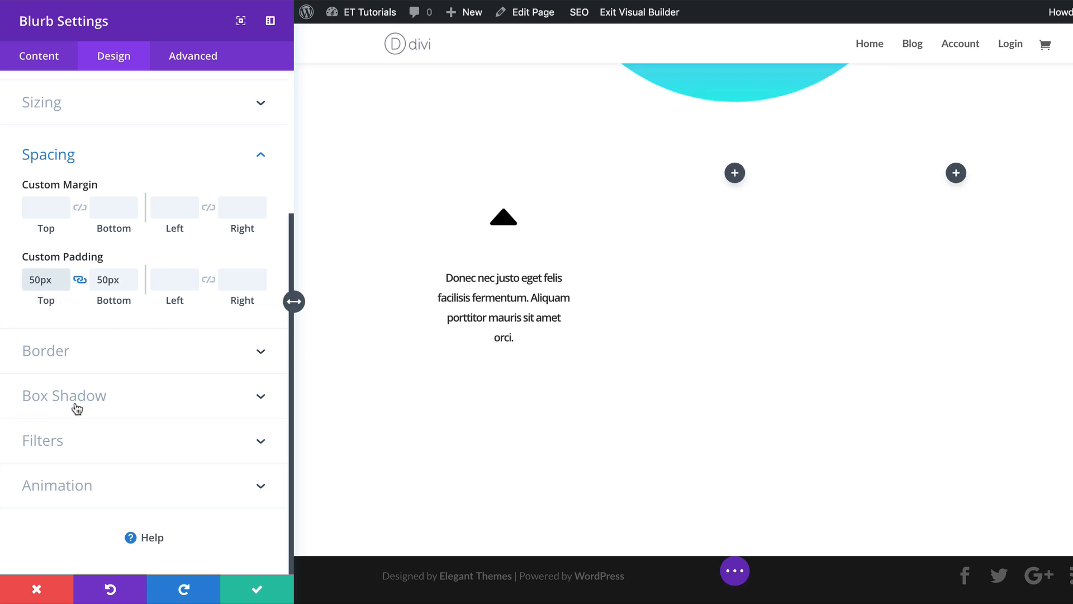
click(112, 407)
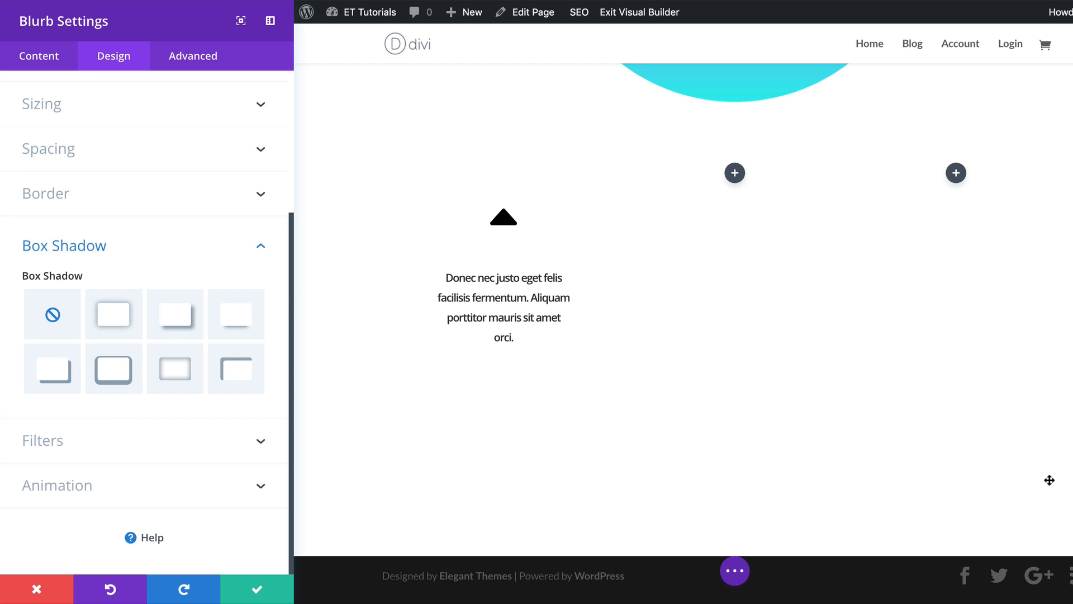
click(117, 314)
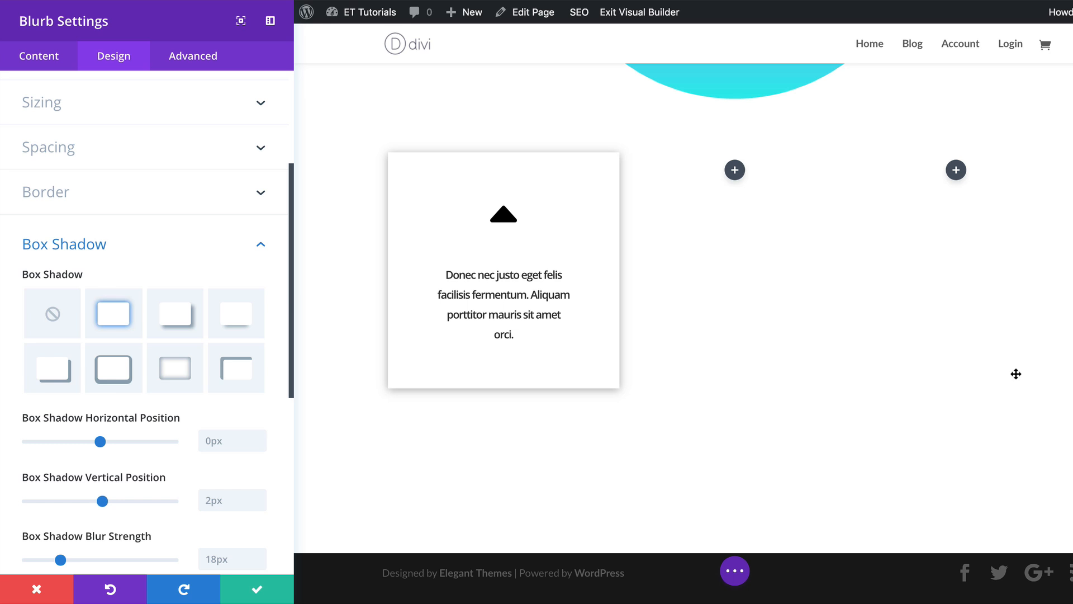
Set the blurb's box shadow blur strength to 80px and open its shadow colour picker.
scroll(199, 426, down, 2)
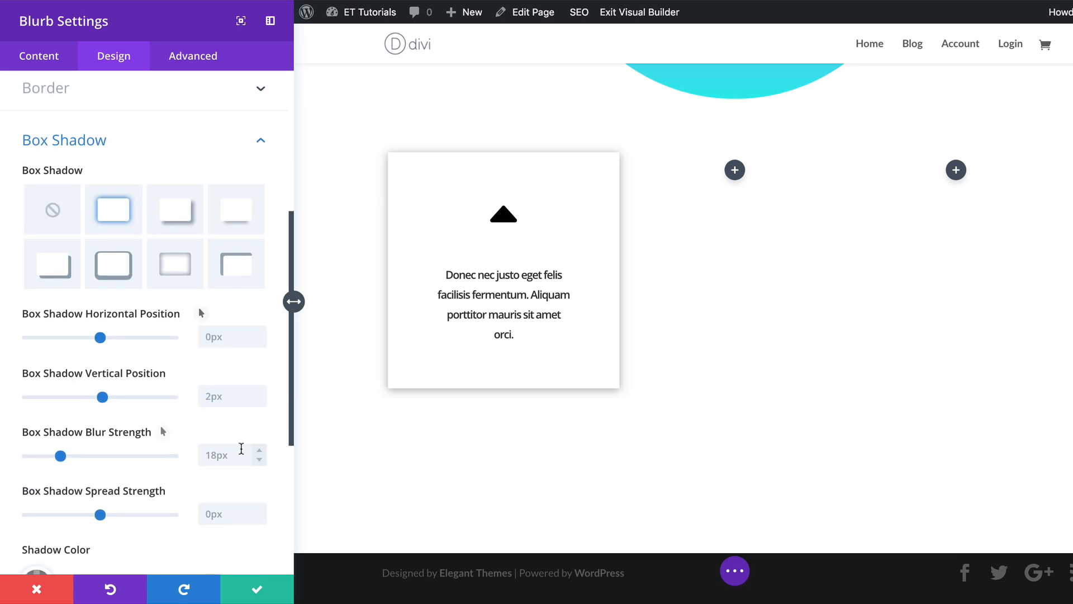
click(236, 449)
text(80)
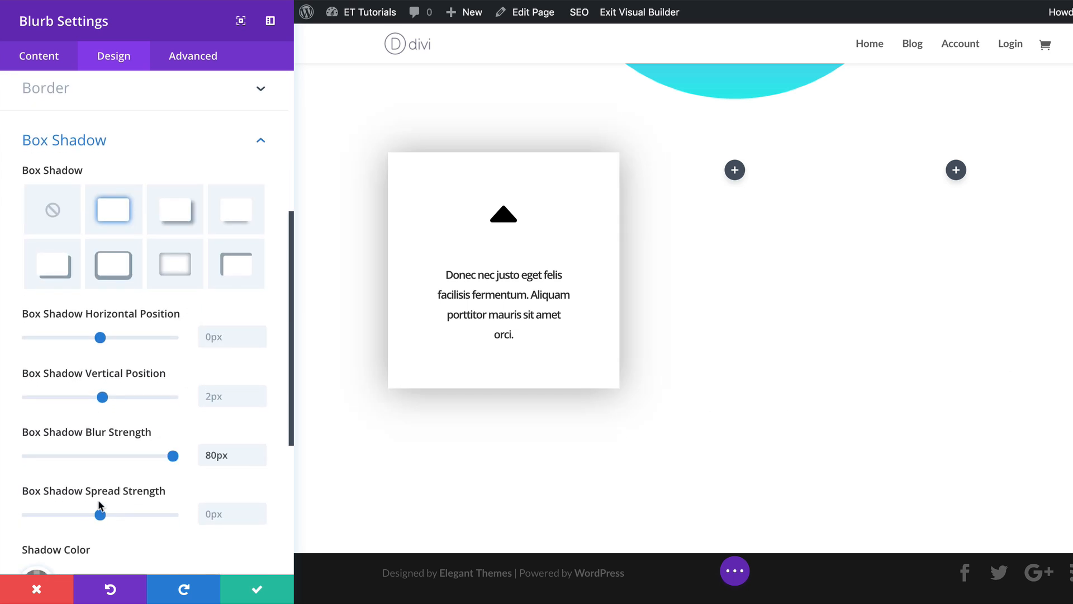
scroll(99, 505, down, 3)
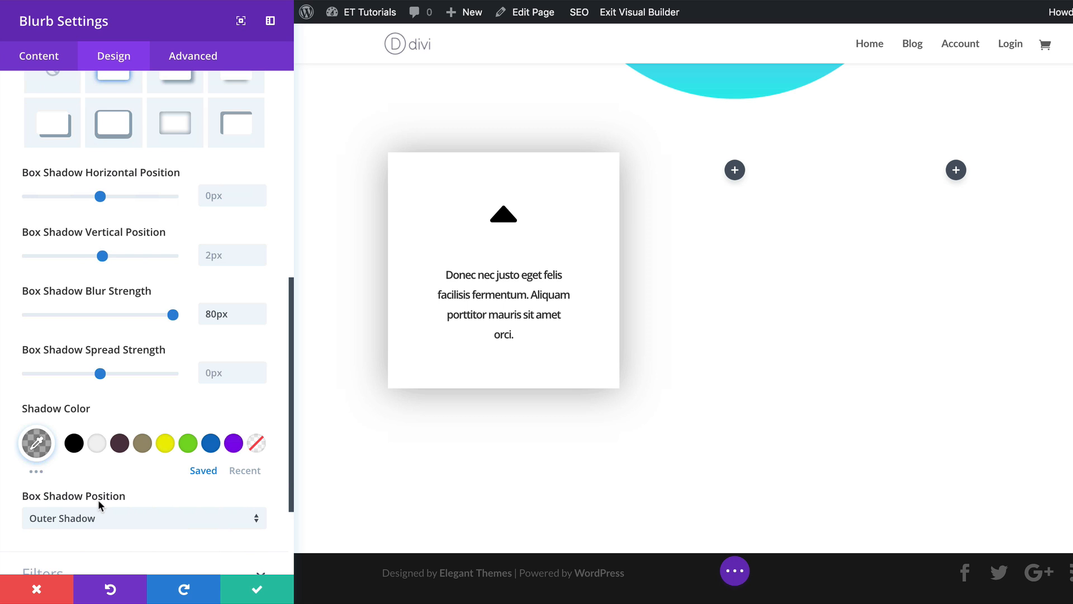
click(37, 442)
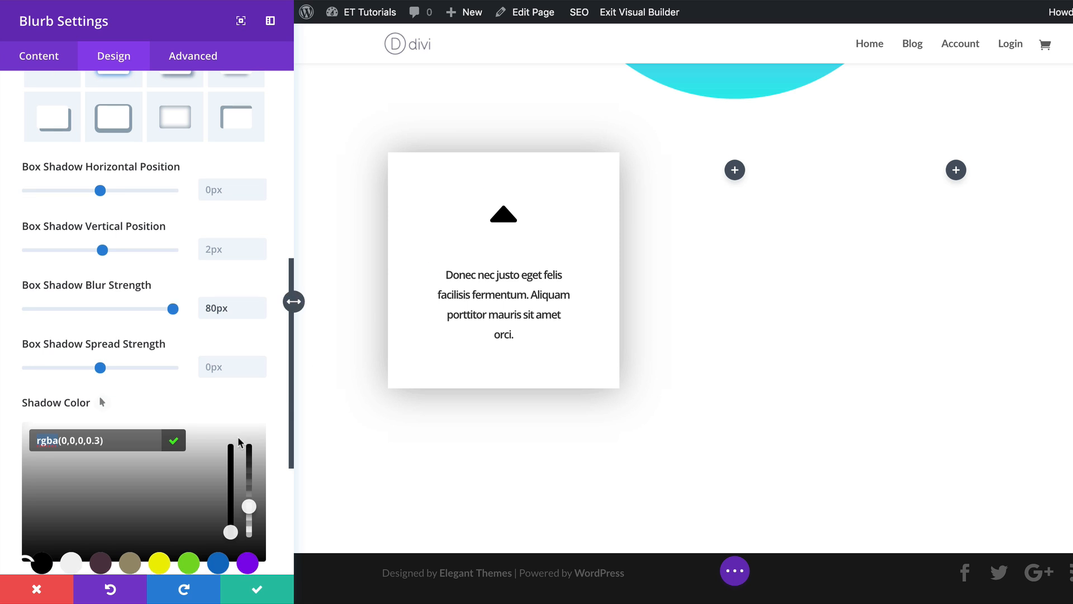
scroll(168, 420, down, 5)
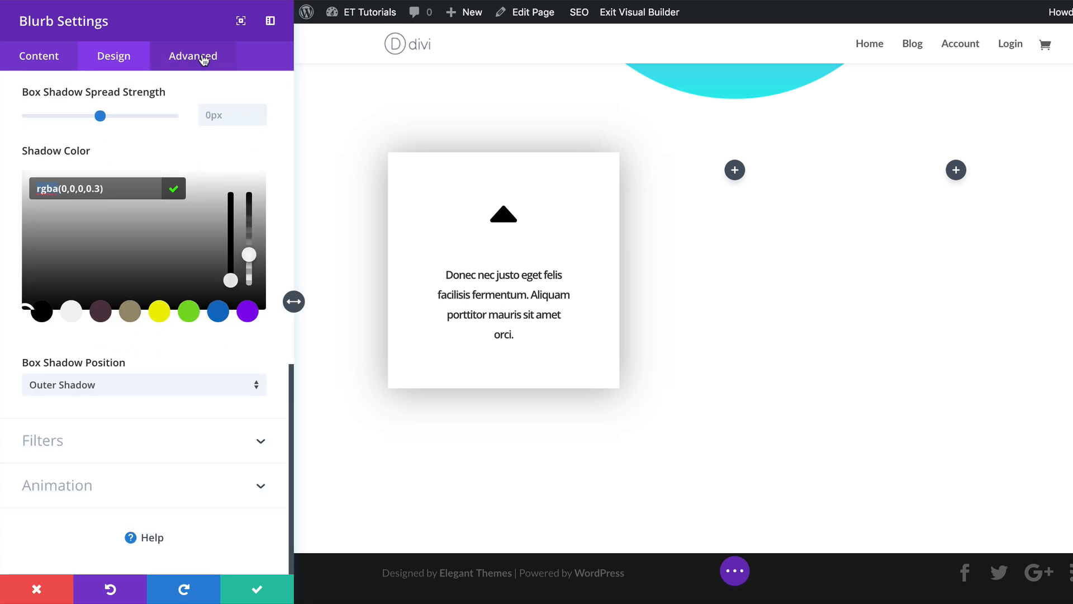
Set the blurb's transition duration to 600ms and save the blurb settings.
click(184, 57)
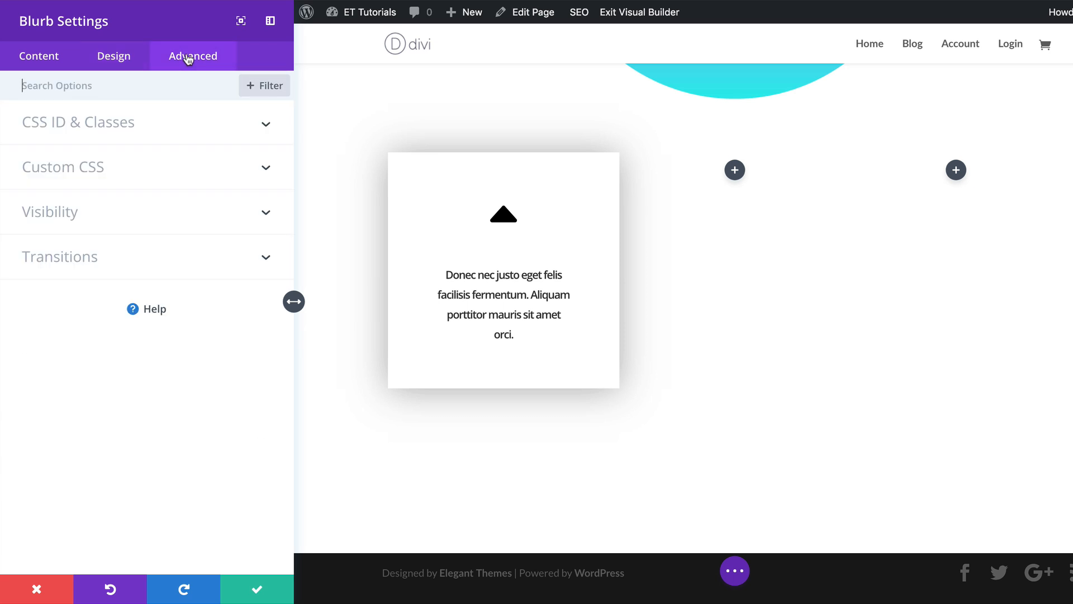
click(92, 259)
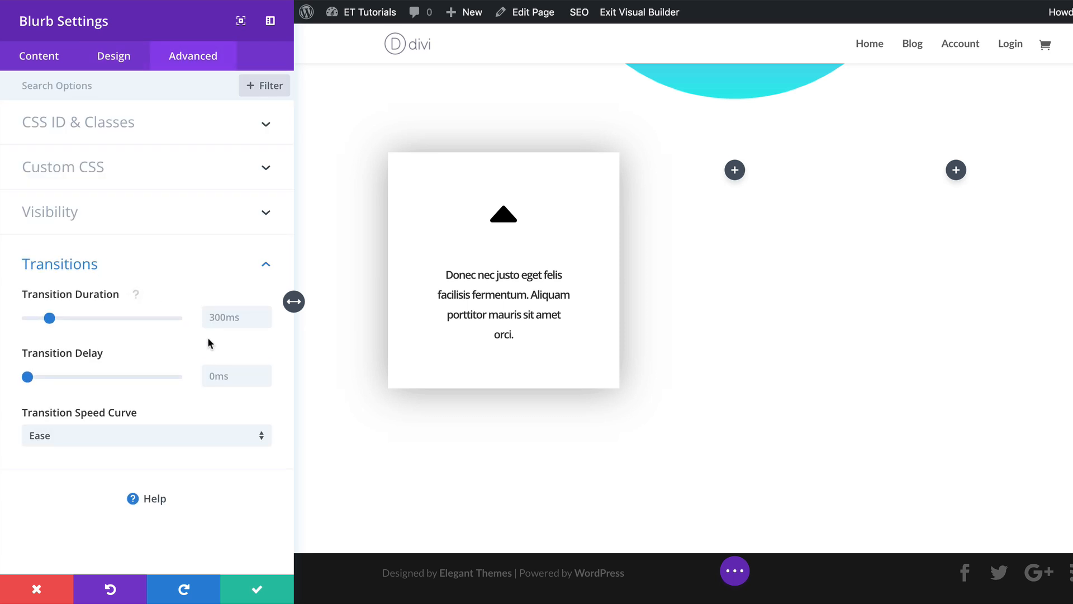
double_click(212, 317)
text(600ms)
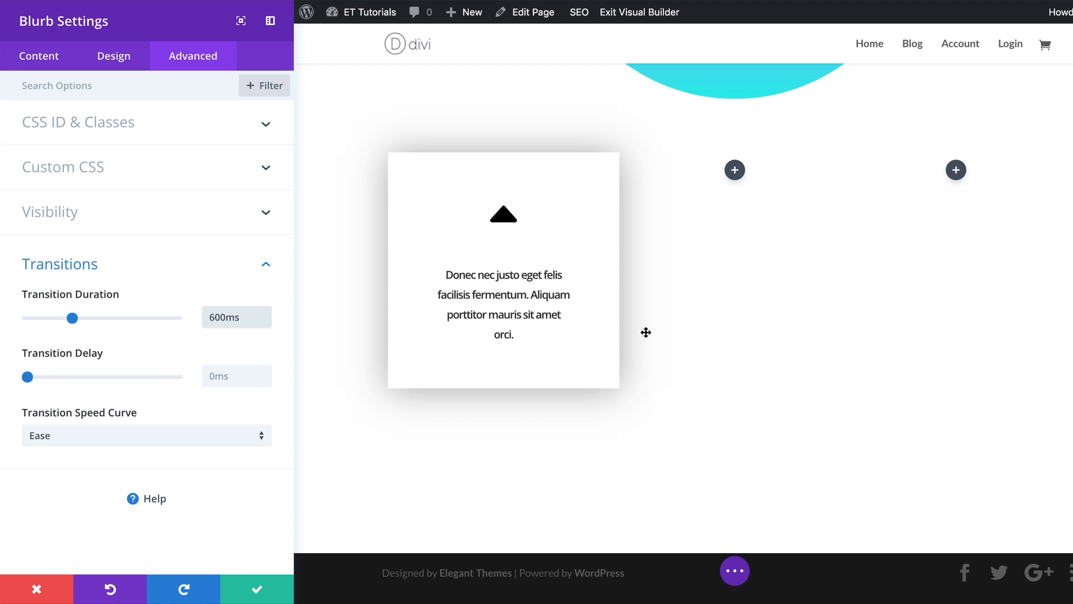
click(256, 589)
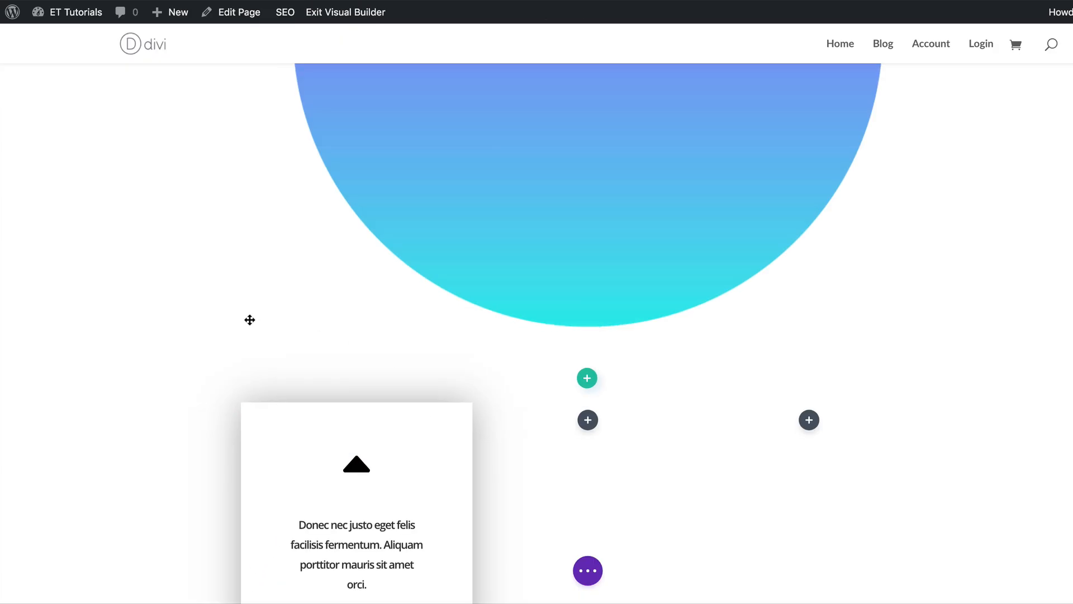
Duplicate the blurb and move the copy into the row's second column.
scroll(250, 320, down, 5)
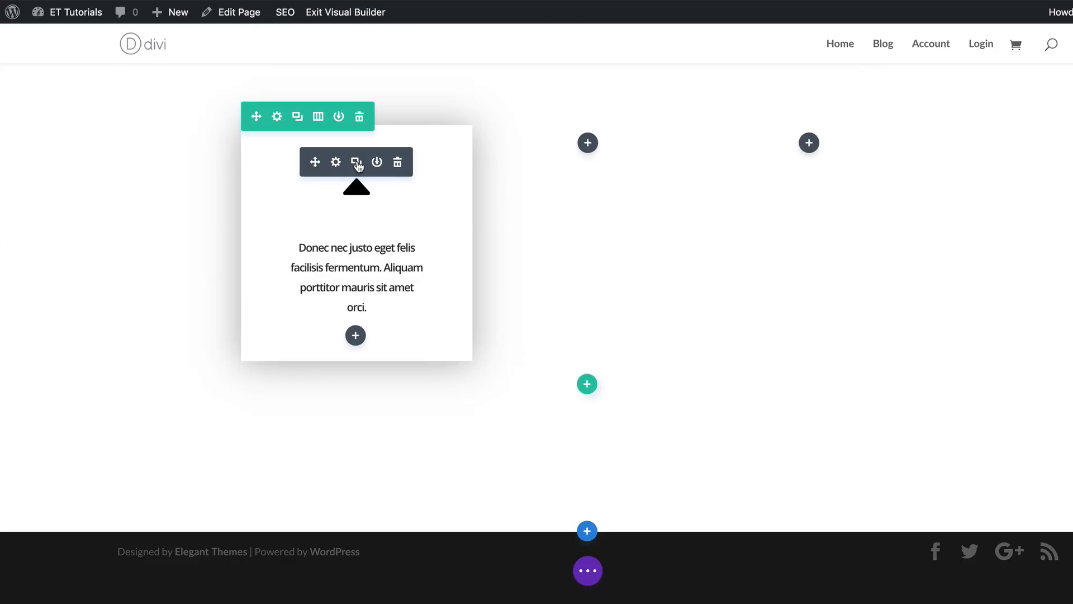
click(358, 166)
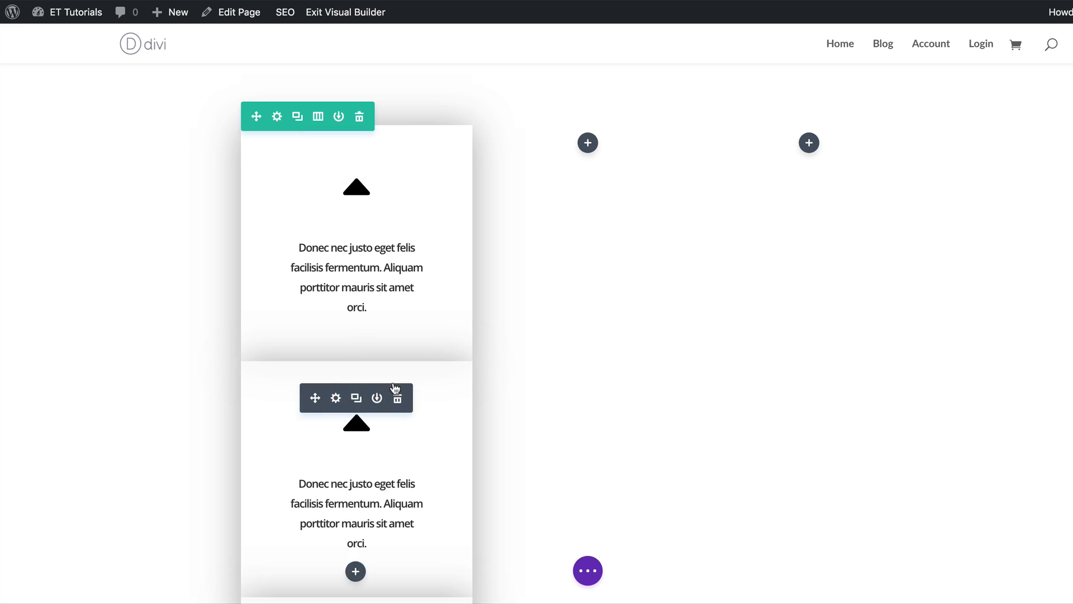
drag(395, 388, 585, 185)
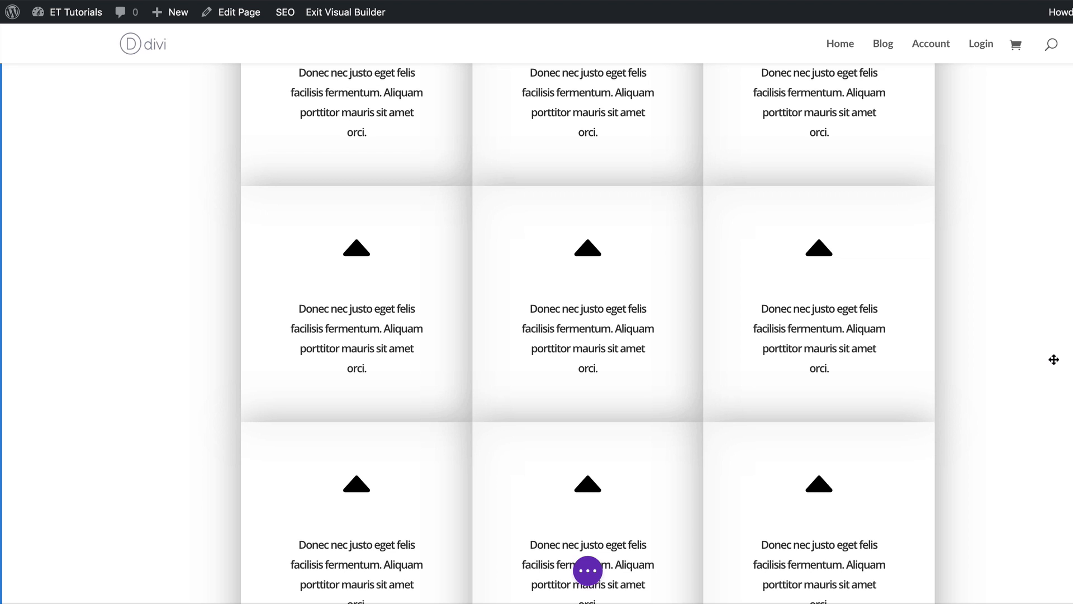
scroll(1054, 359, up, 1)
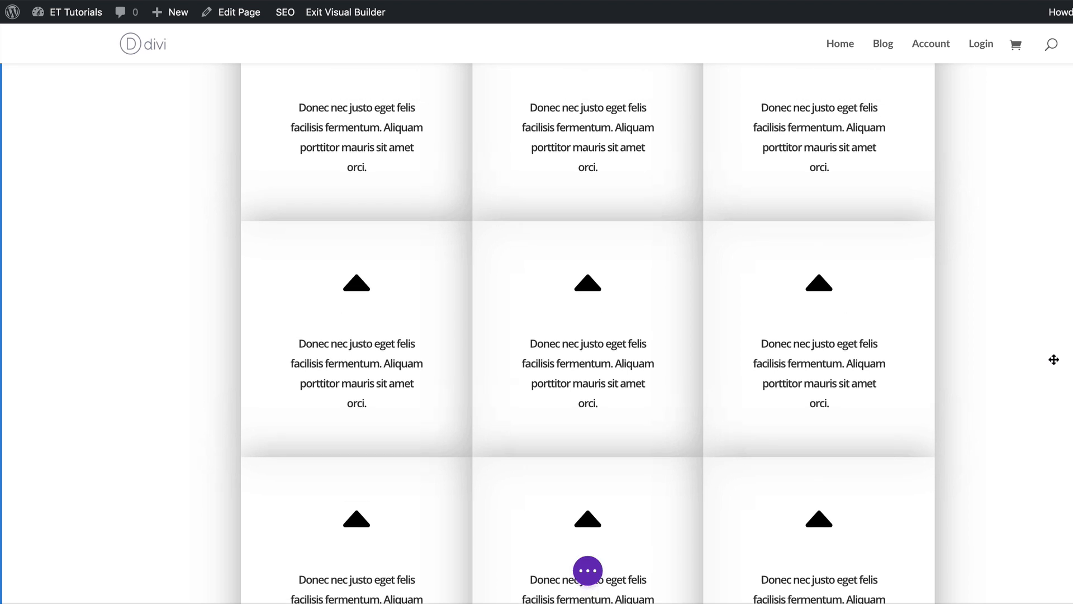
scroll(878, 388, up, 2)
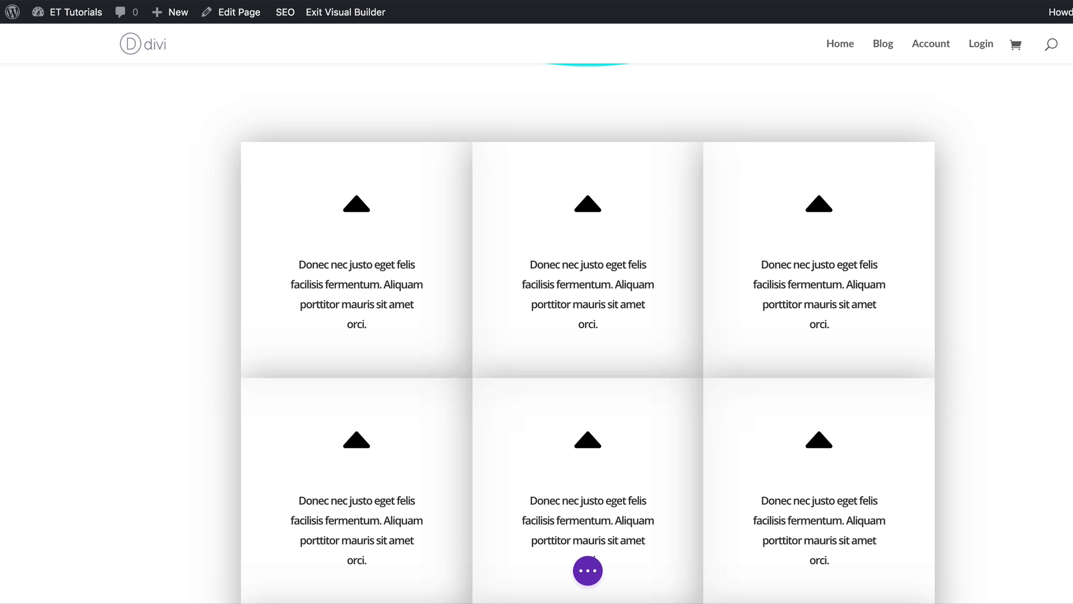
Set the first blurb's top custom margin to -340px.
mouse_move(364, 216)
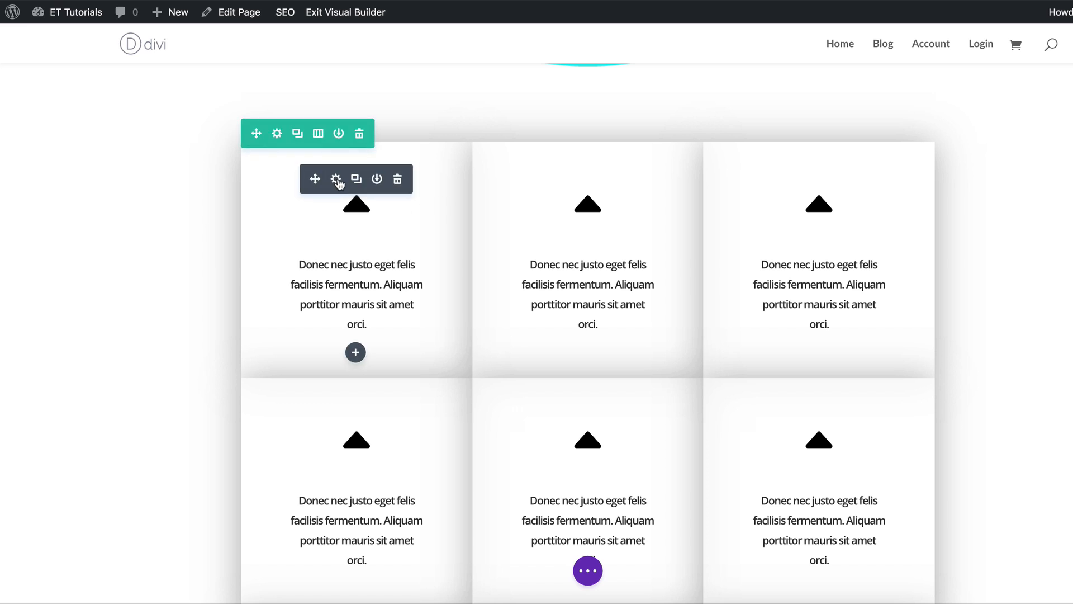
click(336, 180)
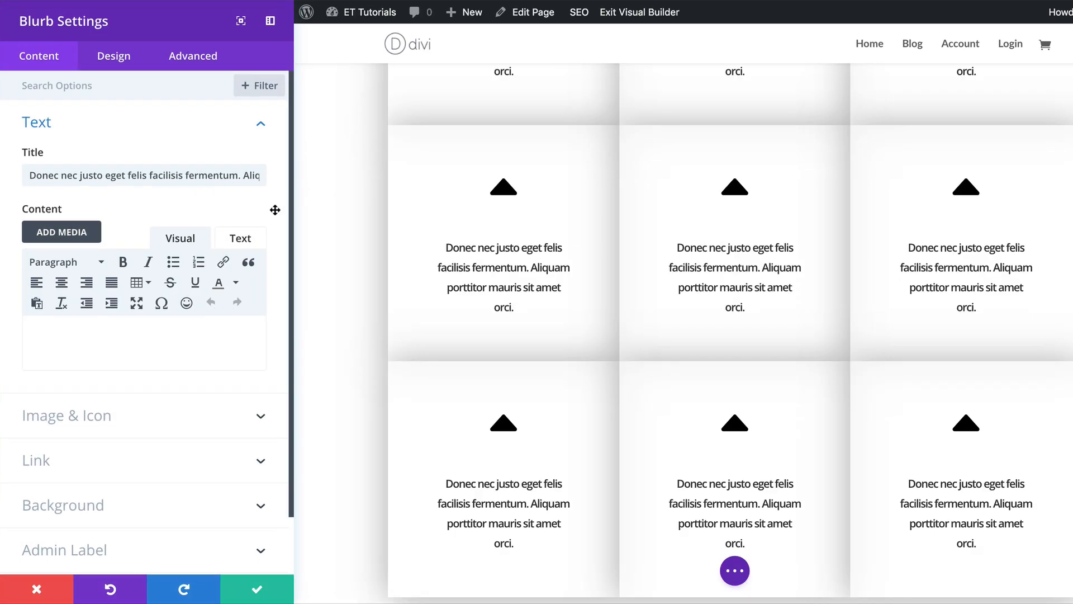
click(115, 57)
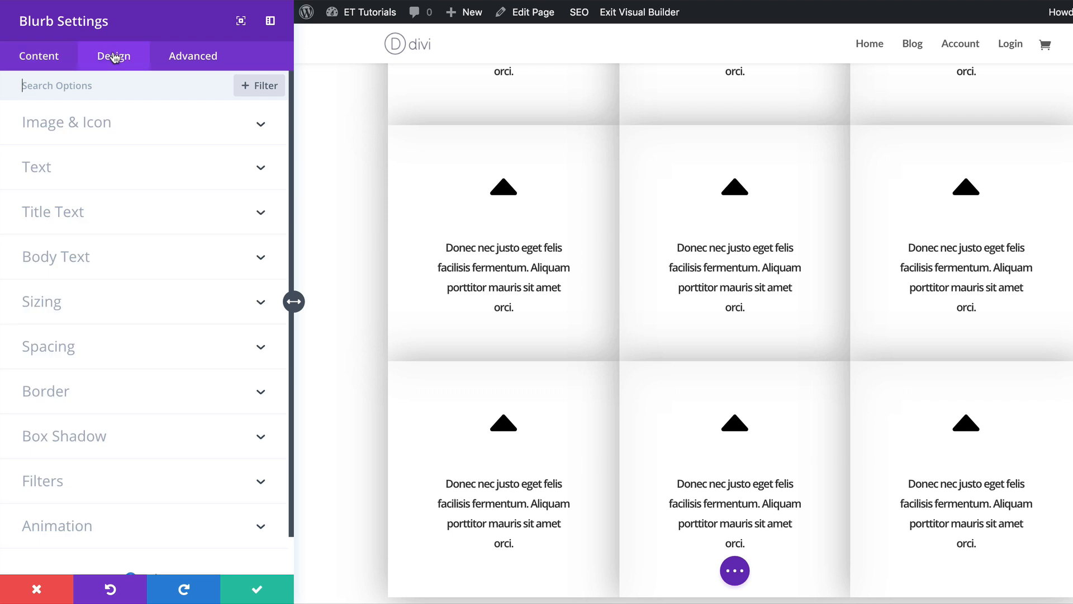
click(73, 349)
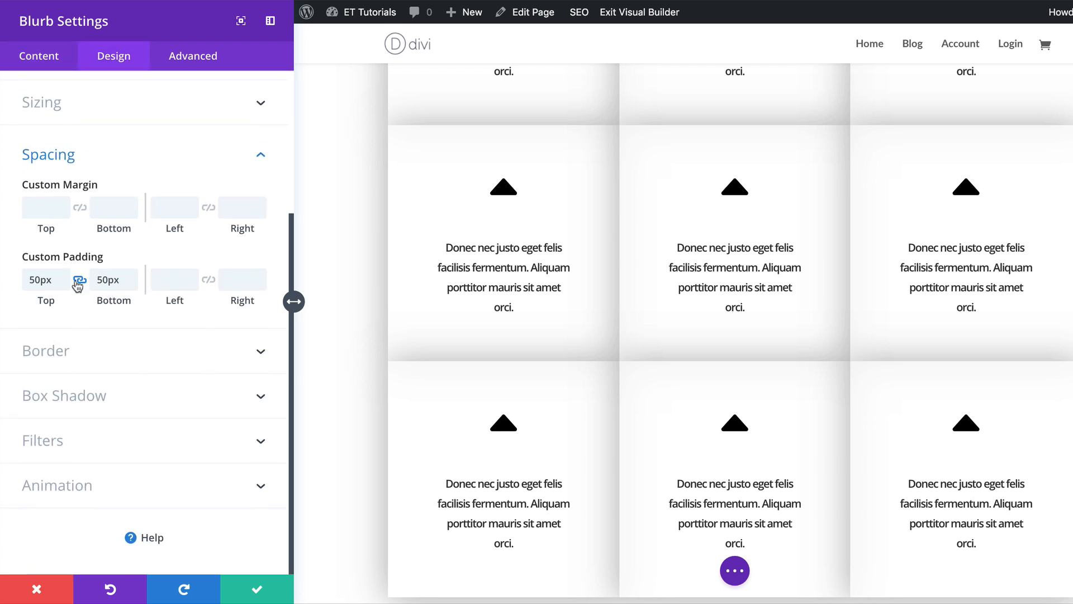
click(46, 213)
text(-340px)
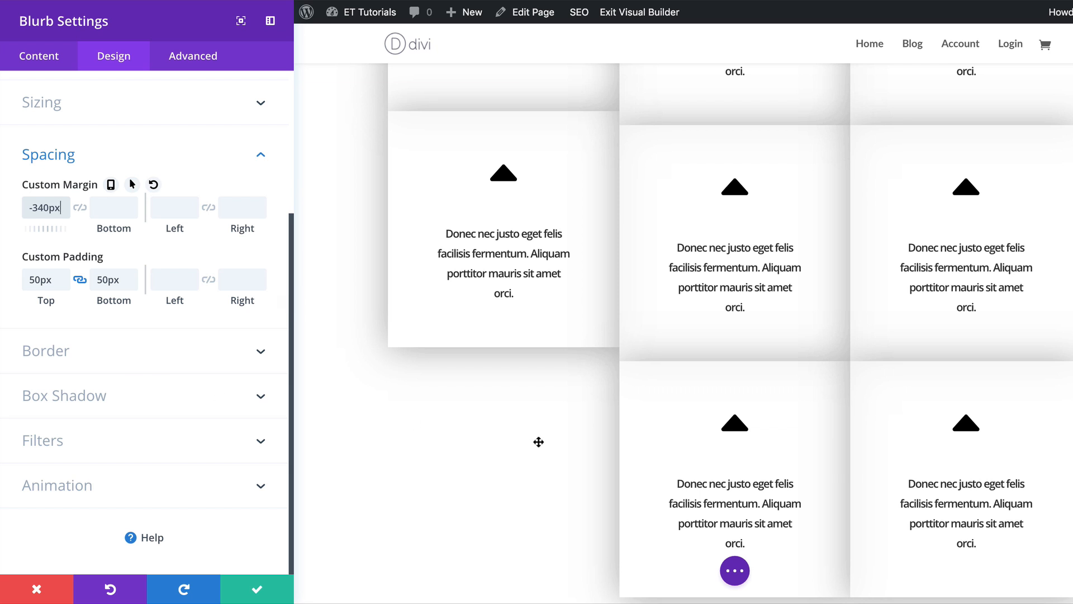
Set the first blurb's top margin to 0 for phone screens.
scroll(539, 441, up, 4)
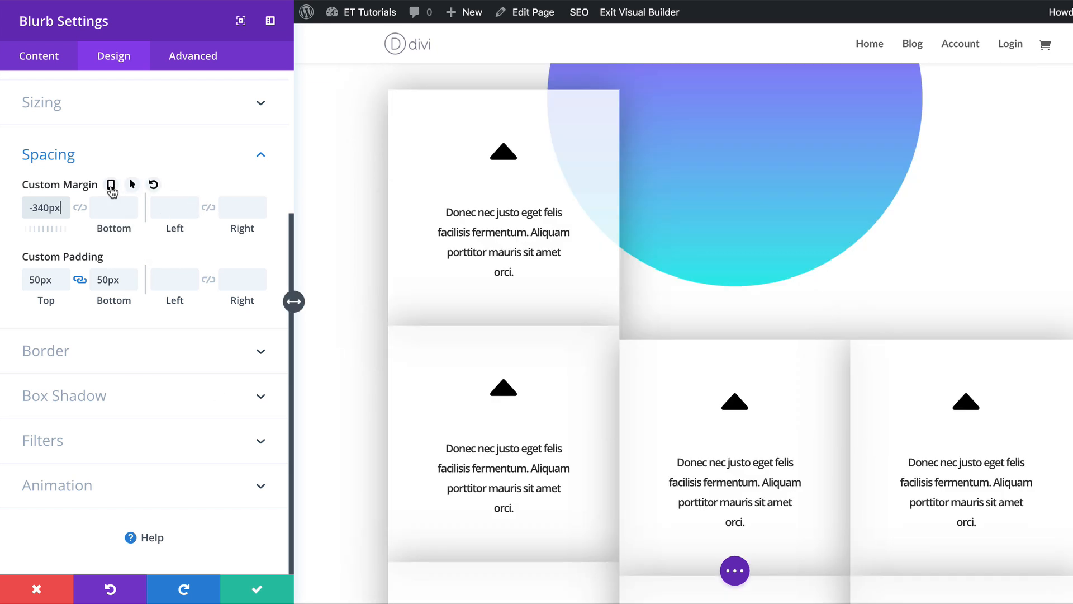
click(112, 186)
click(144, 211)
click(43, 252)
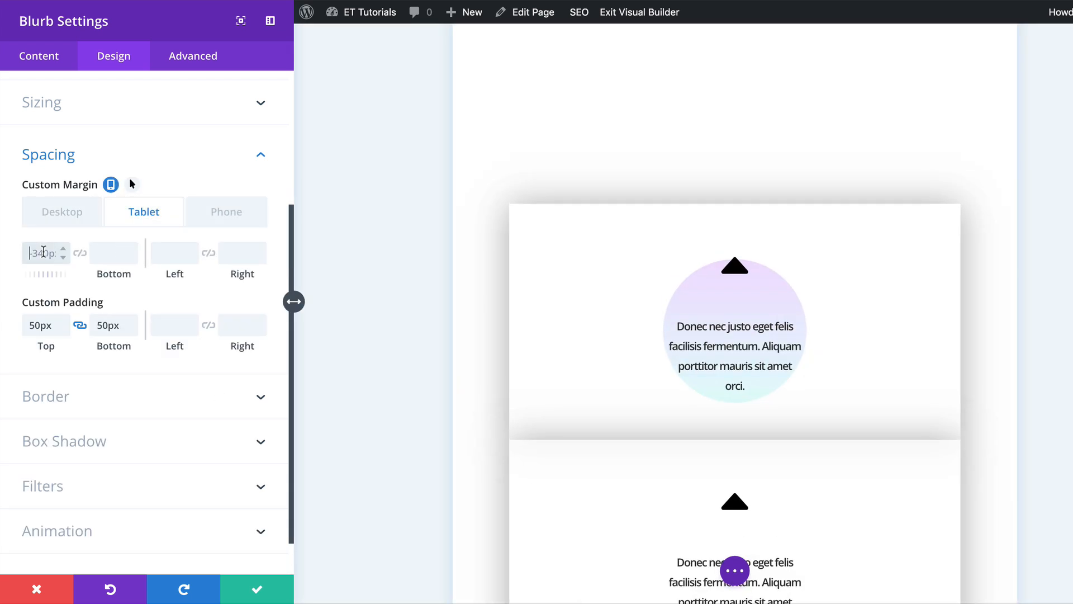
click(231, 210)
click(35, 252)
text(0)
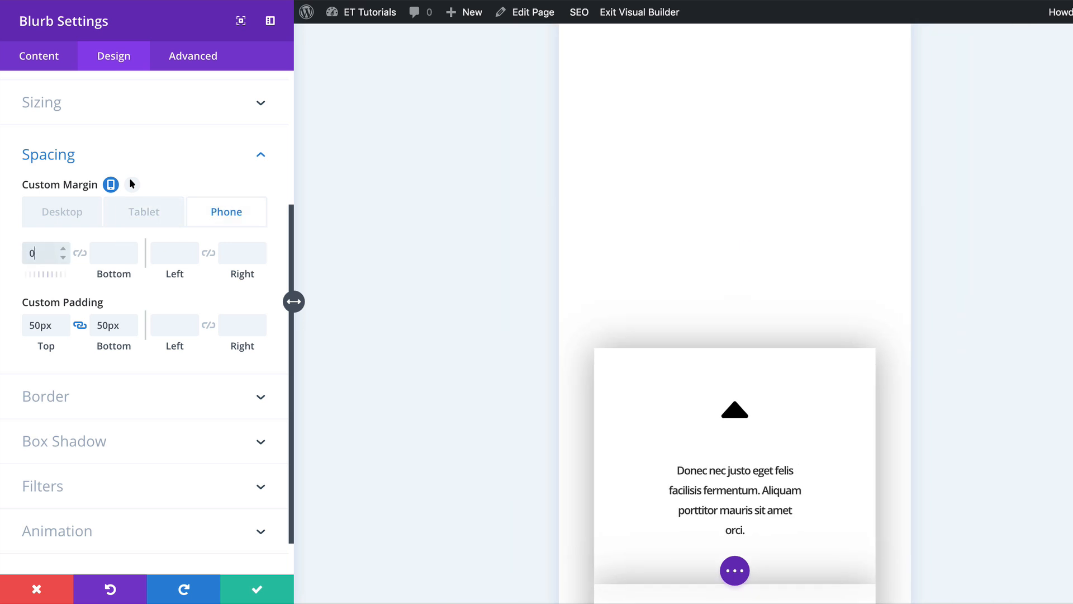
click(72, 219)
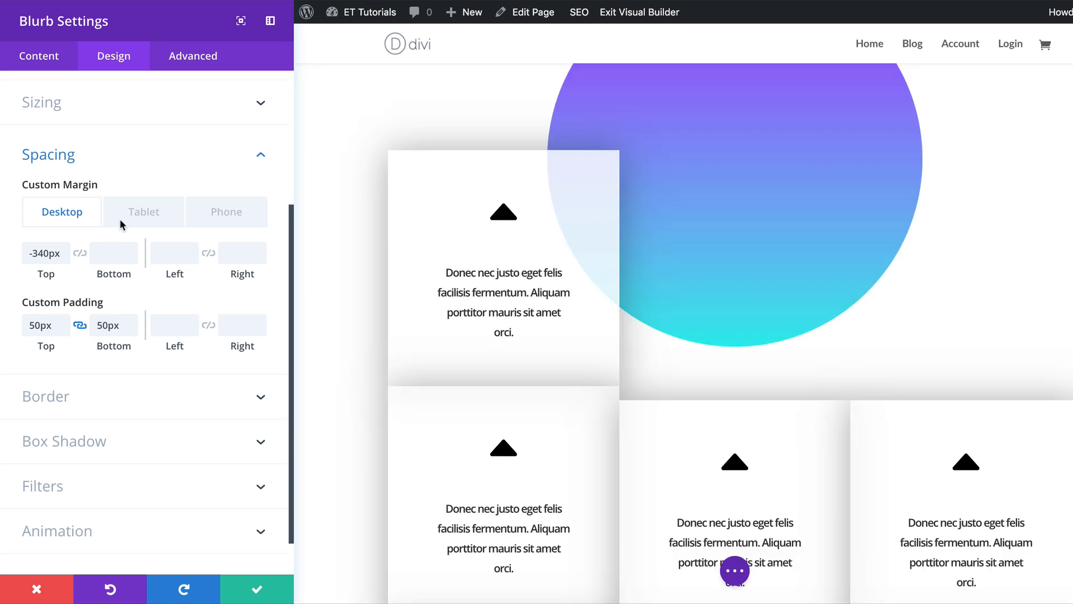
Set the blurb's hover margins to -380px top, 40px bottom, -40px left and 40px right.
mouse_move(128, 184)
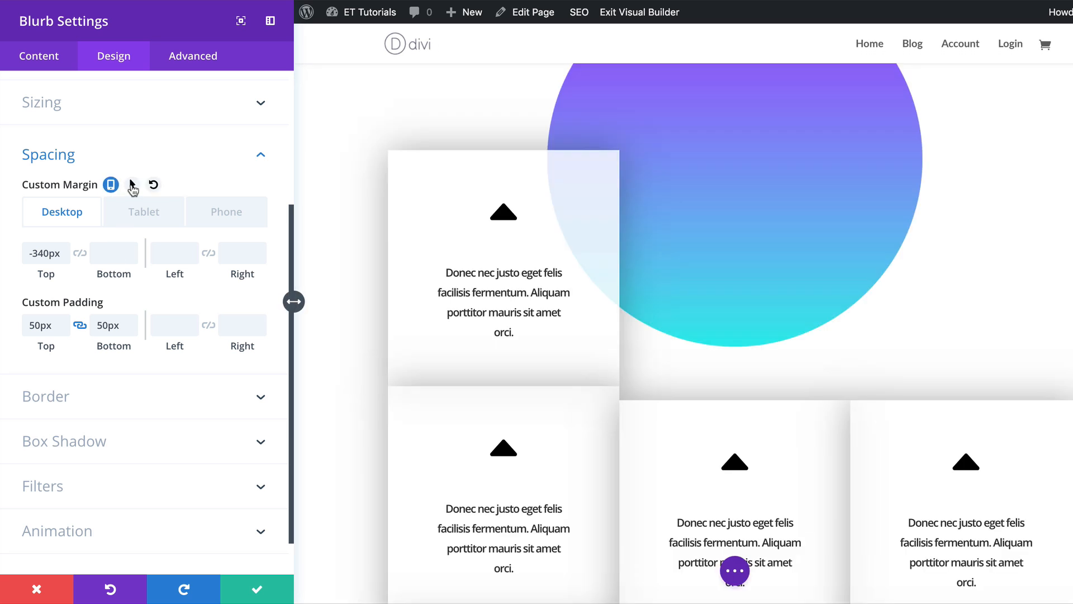
click(132, 184)
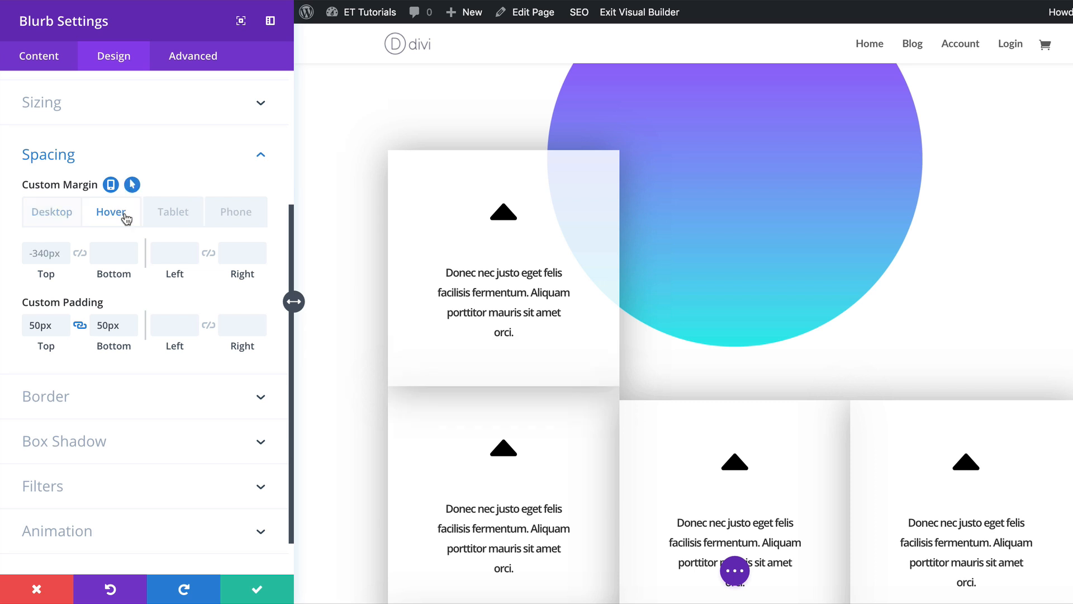
click(40, 253)
key(BackSpace)
text(80)
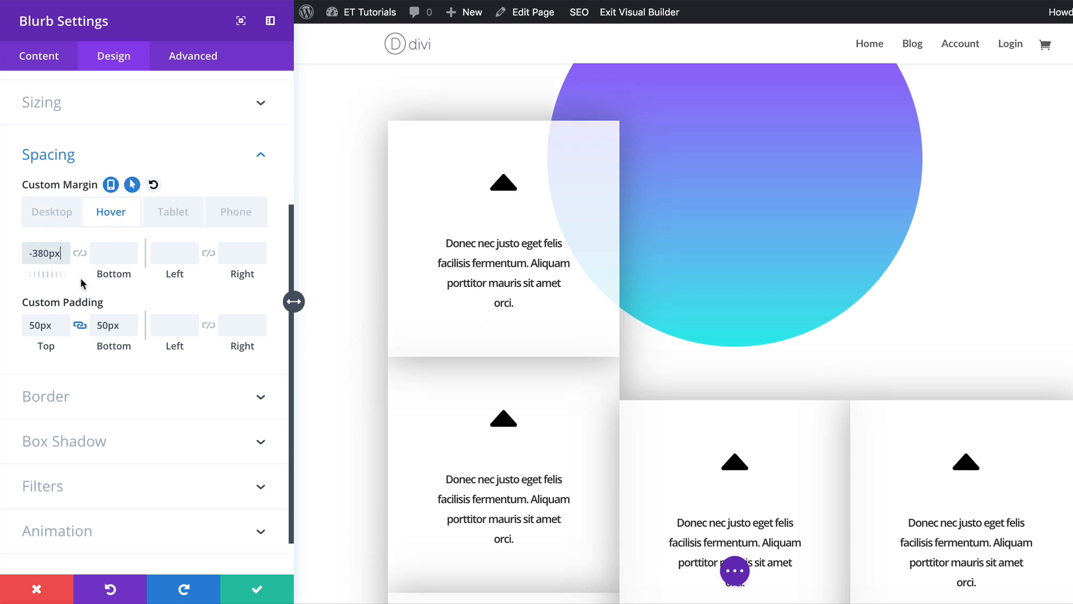
click(107, 254)
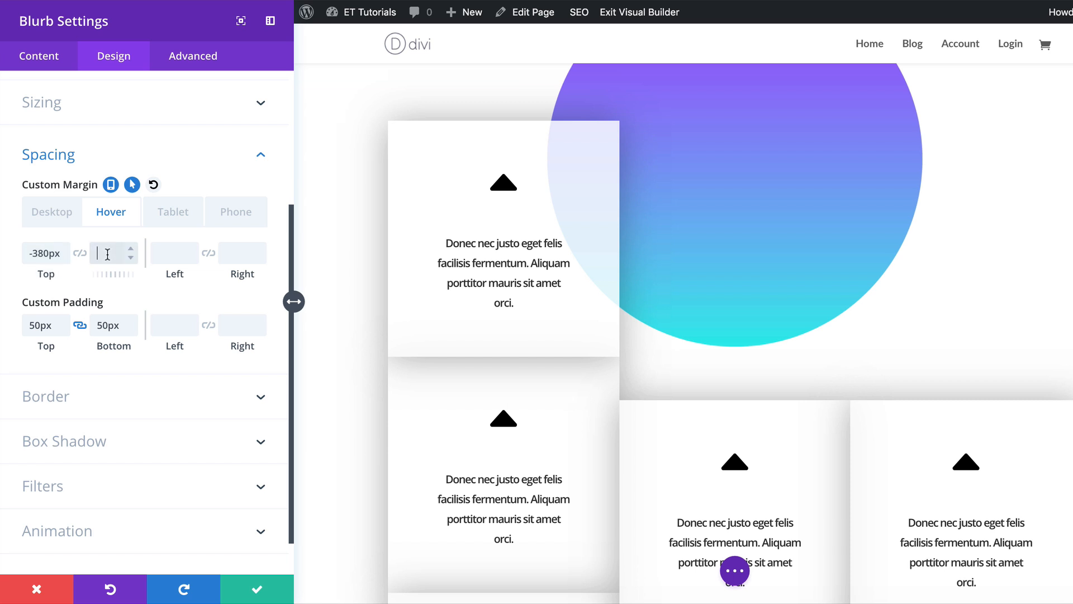
click(171, 251)
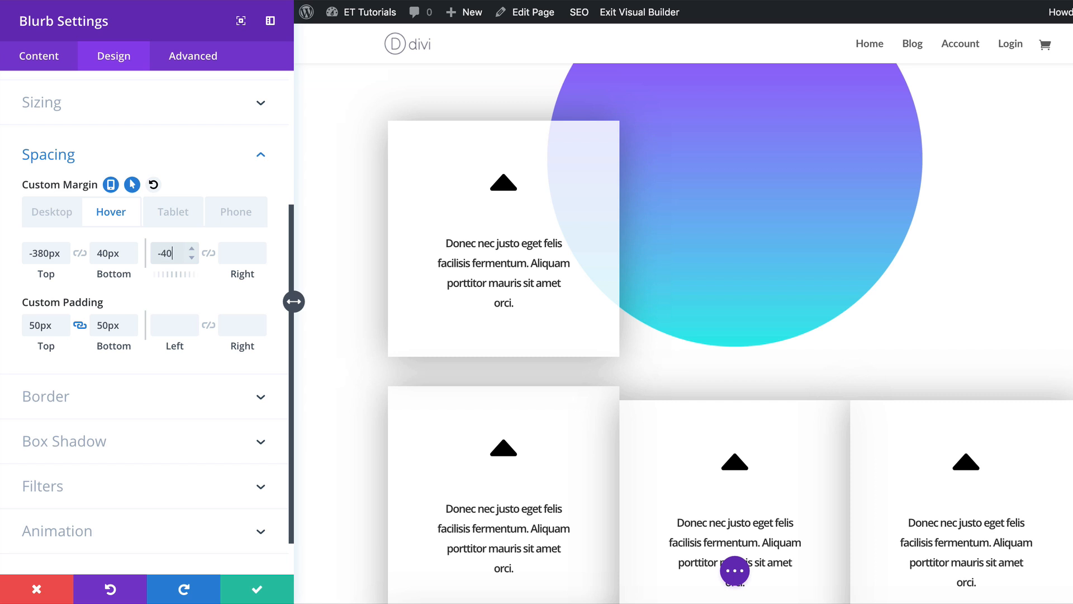
text(-40)
click(231, 253)
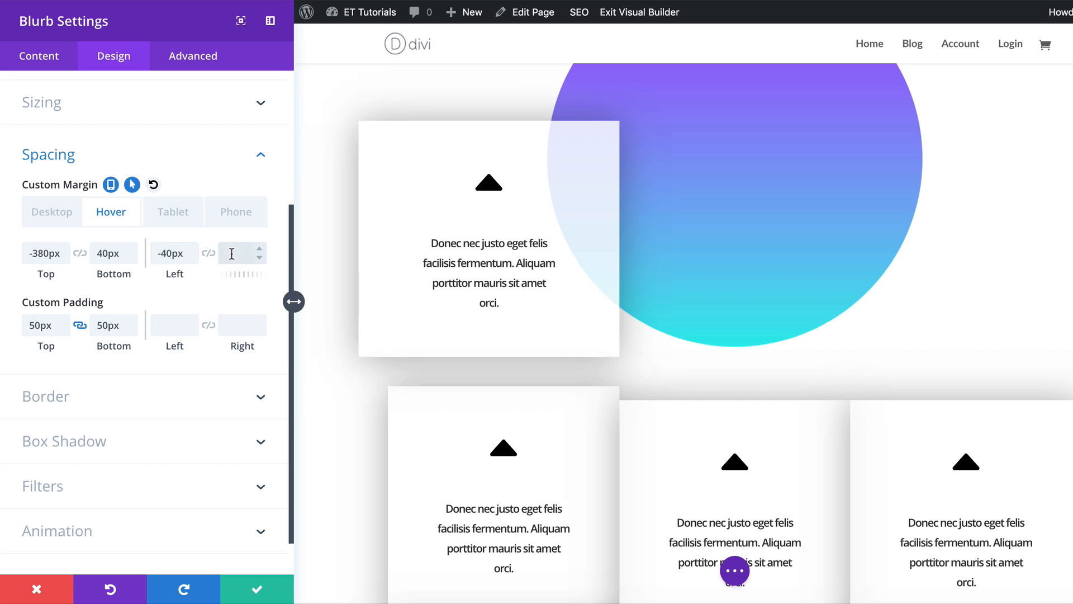
text(40)
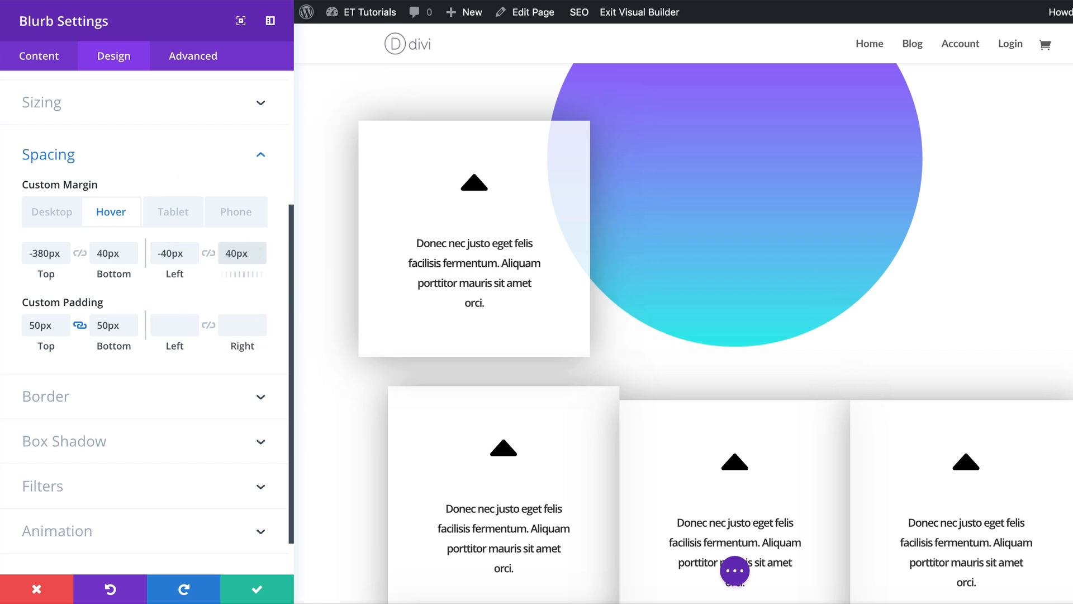
Round the blurb's top-left corner to 30px.
click(100, 403)
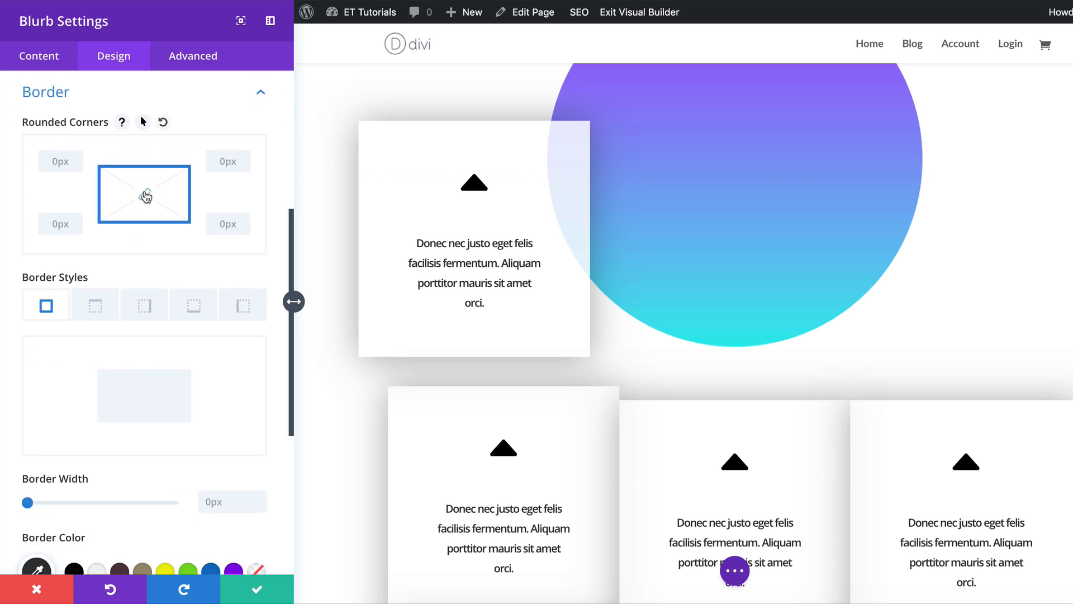
click(49, 161)
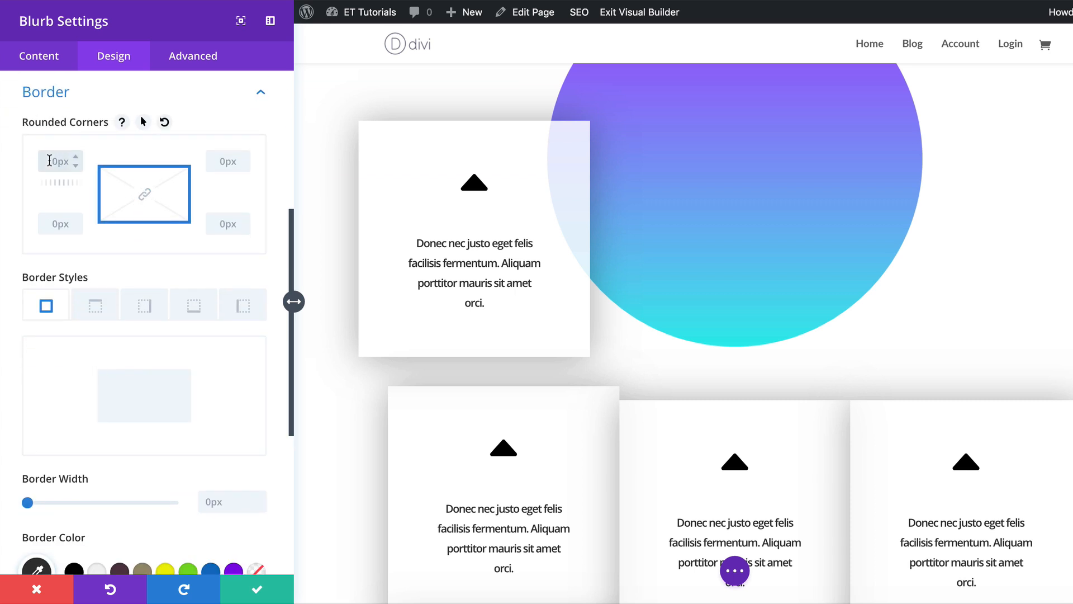
text(30)
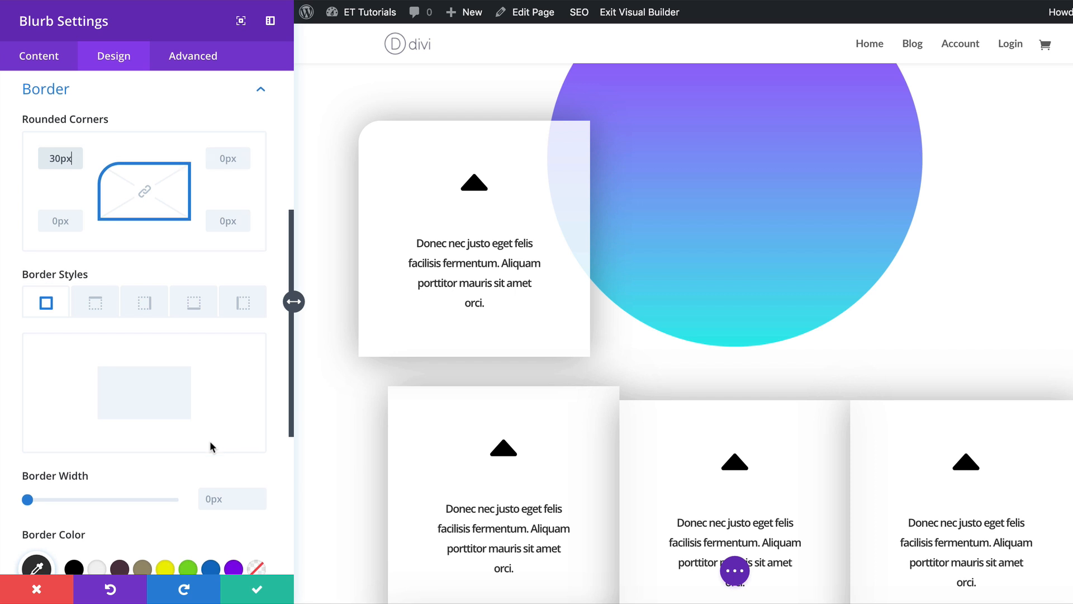
Apply the Slide animation style to the blurb.
scroll(211, 445, down, 5)
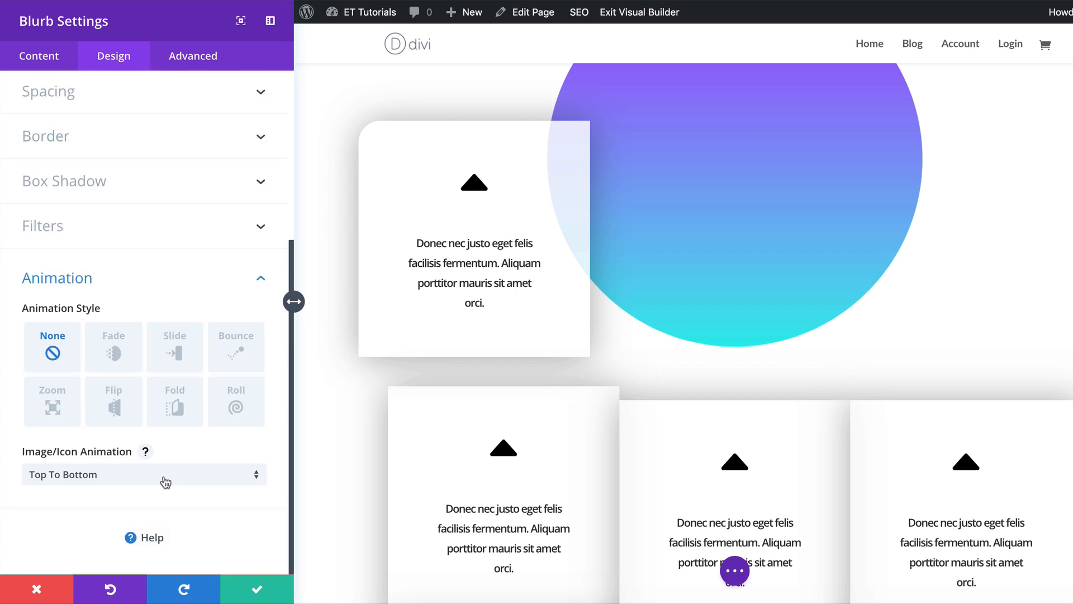
click(176, 348)
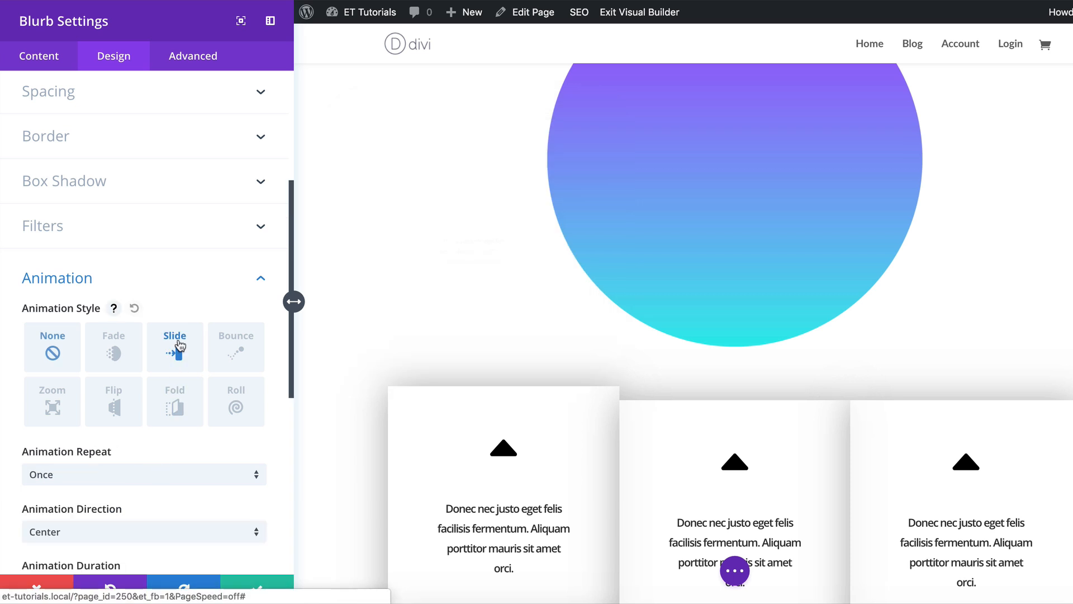
scroll(195, 450, down, 3)
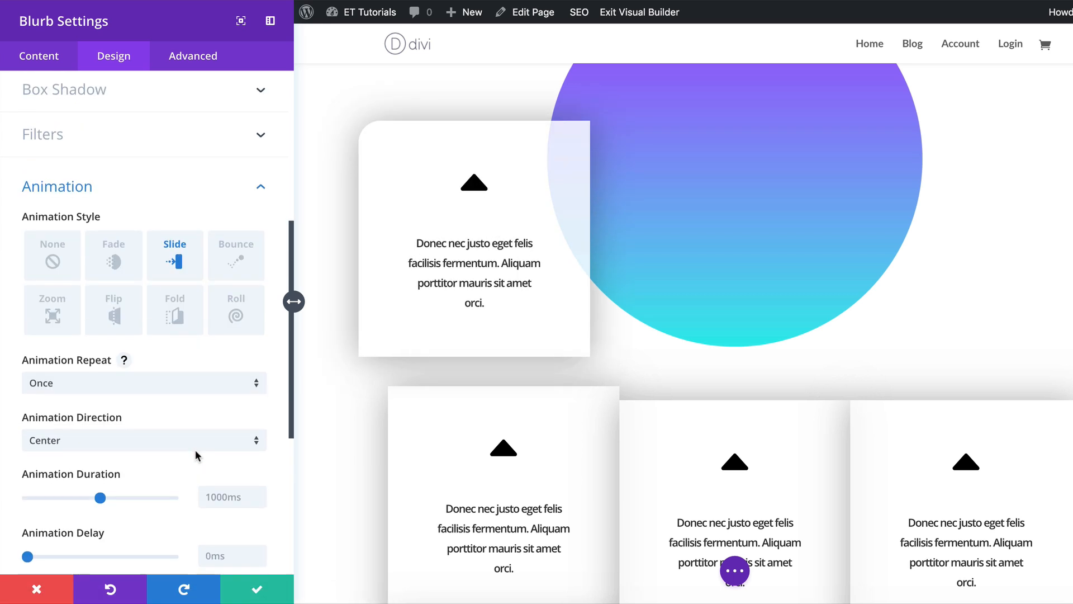
Set the blurb's slide animation direction to Left with a 200ms delay and save the blurb settings.
click(150, 433)
click(132, 457)
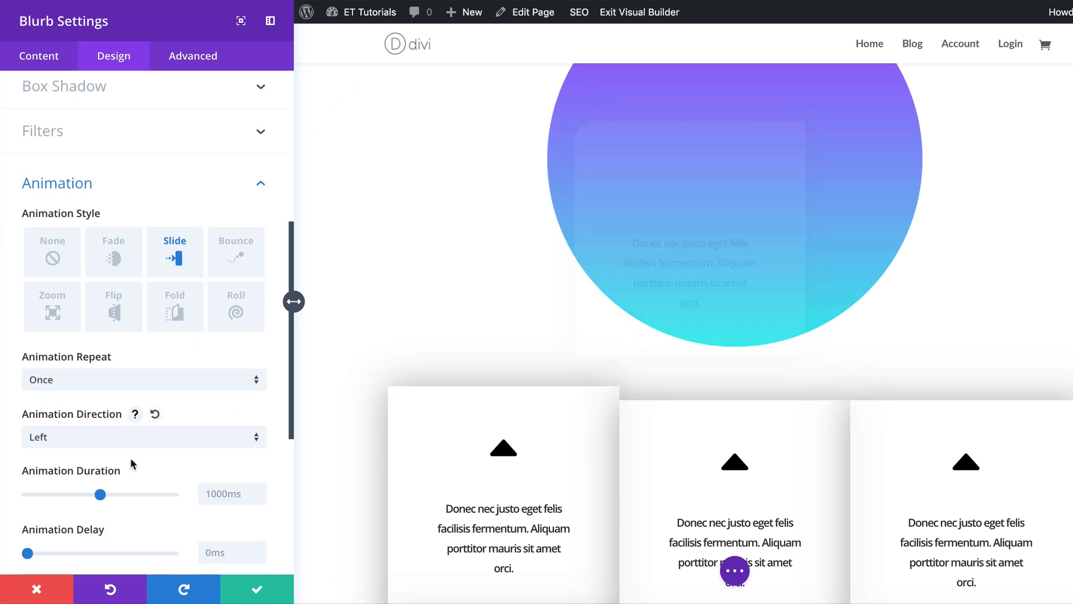
scroll(203, 449, down, 5)
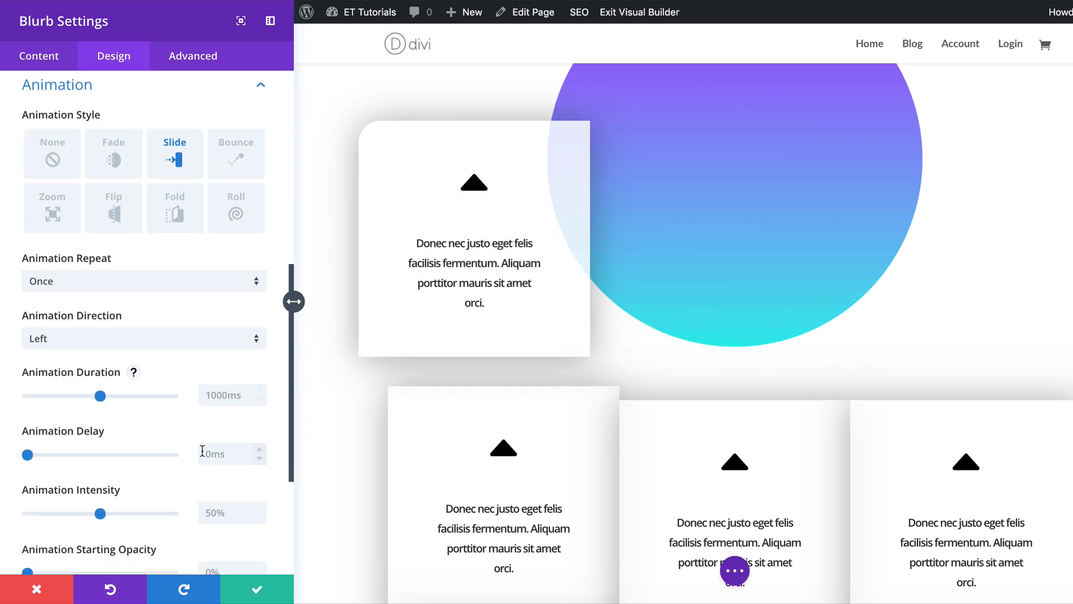
scroll(202, 451, down, 3)
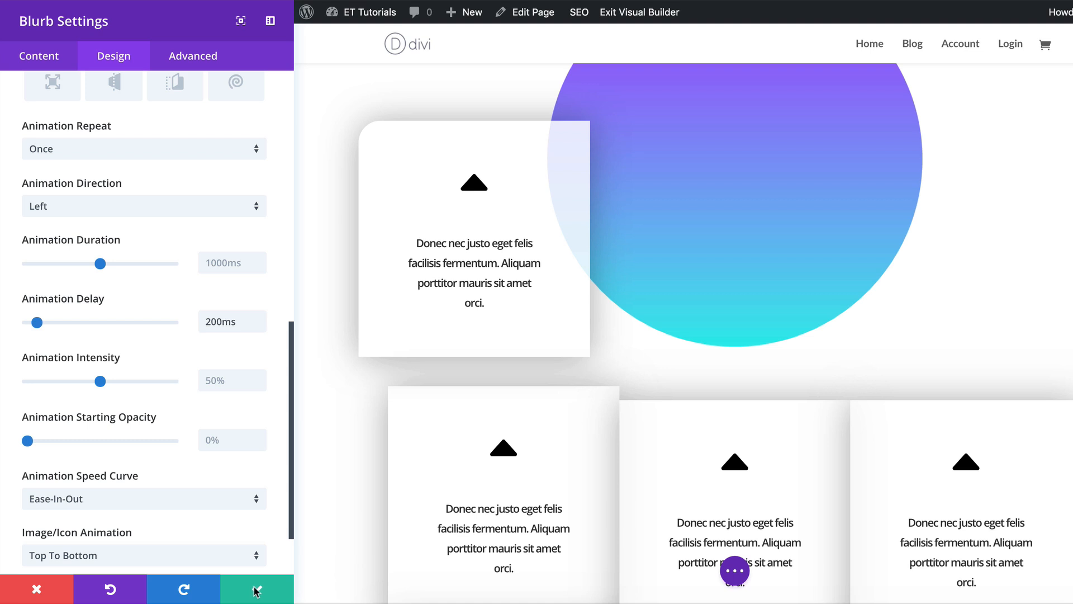
click(257, 588)
Open the next blurb's settings and paste rgba(255,255,255,0.93) as its background colour.
scroll(115, 389, down, 5)
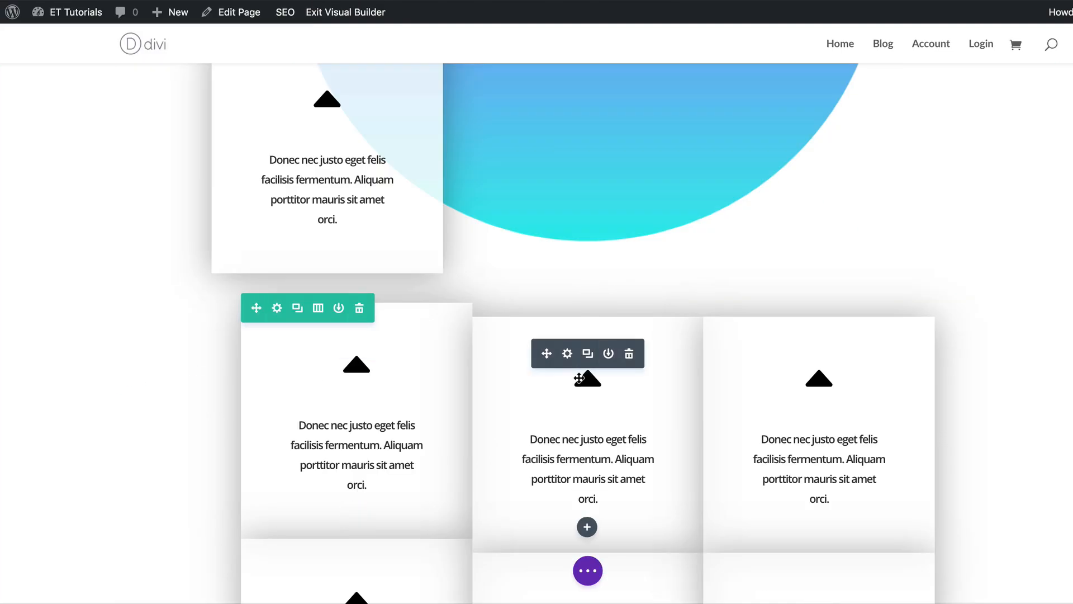
click(568, 354)
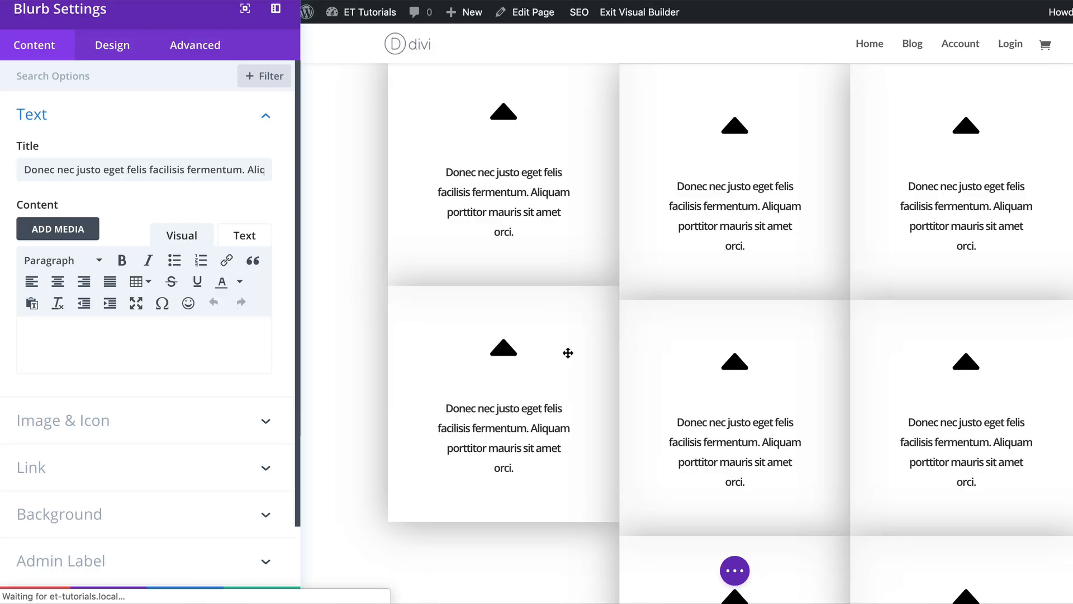
scroll(161, 460, down, 2)
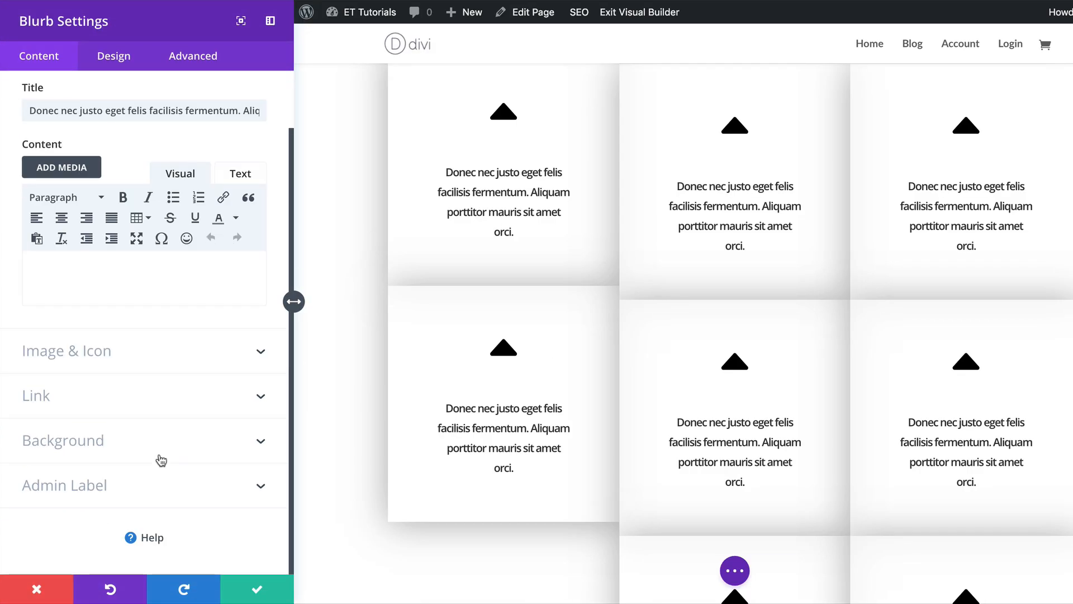
click(88, 439)
click(145, 312)
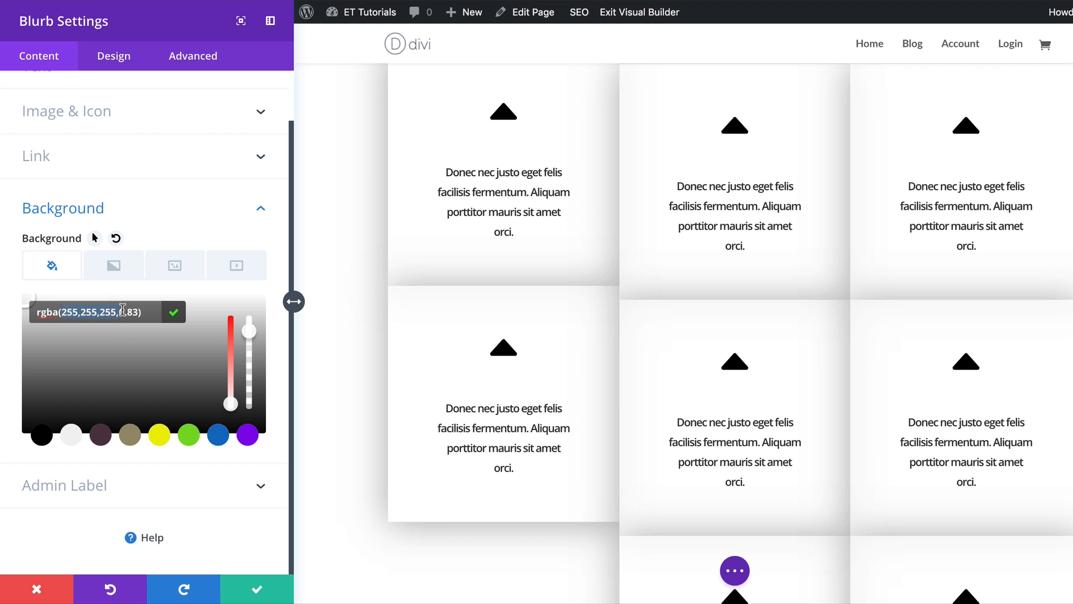
text(255,255,255,0.93)
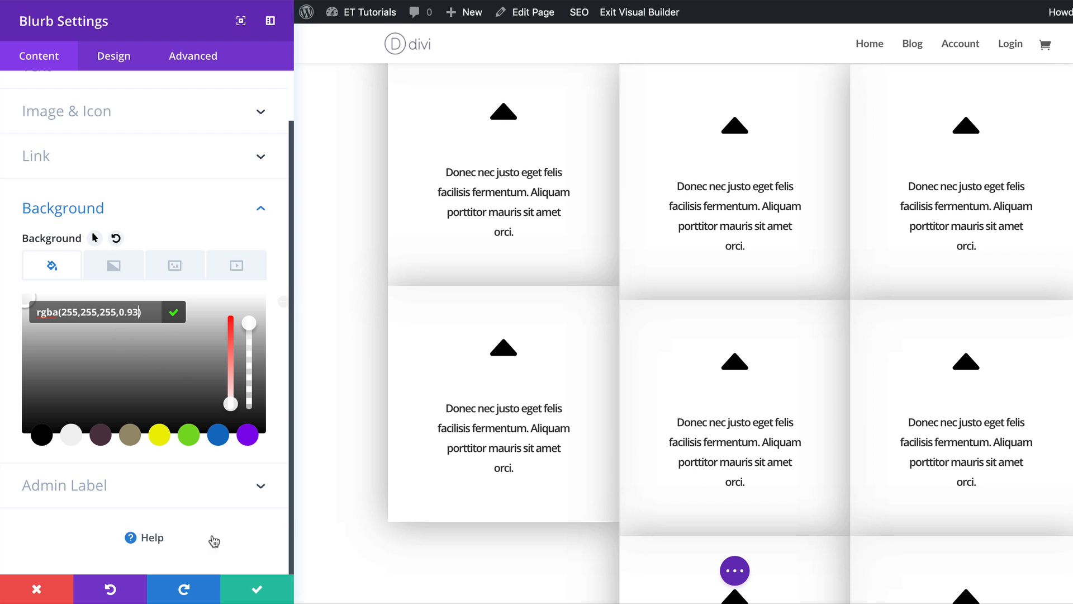
Set this blurb's hover margins to -380px top, 40px bottom, 40px left and -40px right.
click(123, 61)
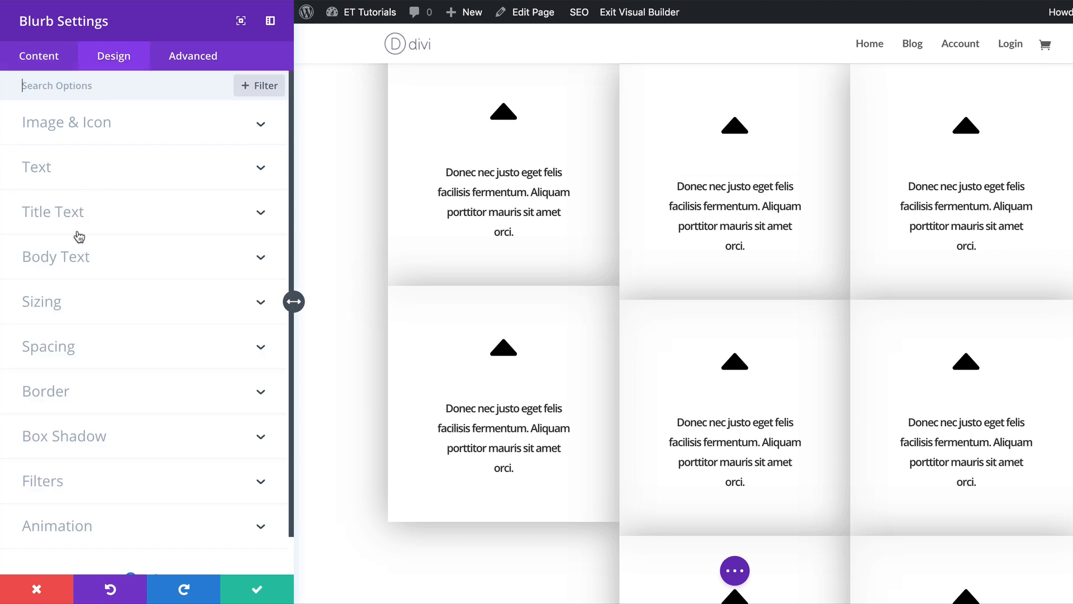
click(70, 351)
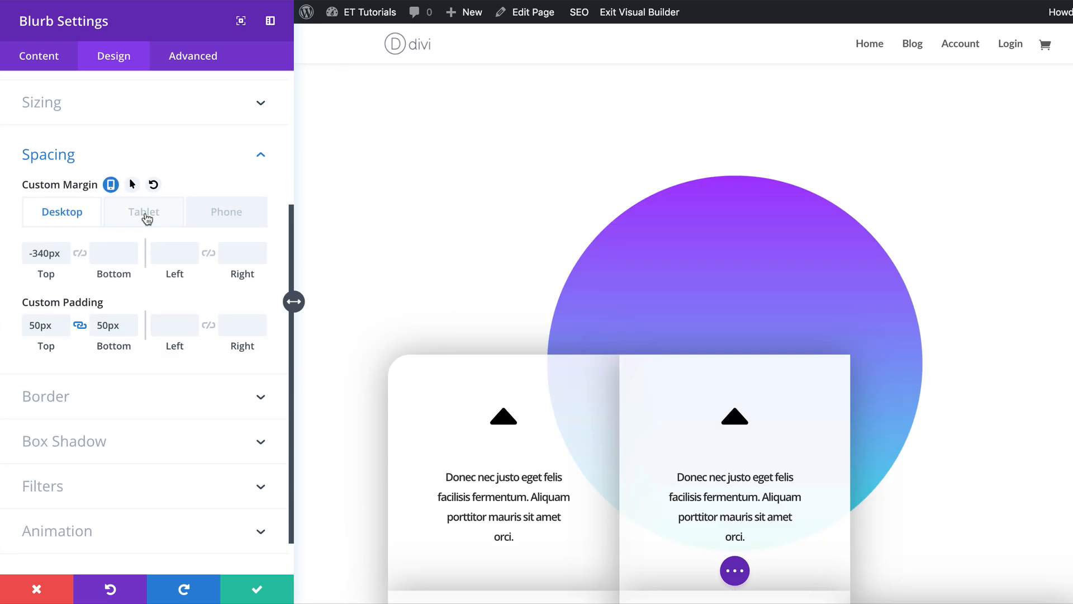
click(144, 217)
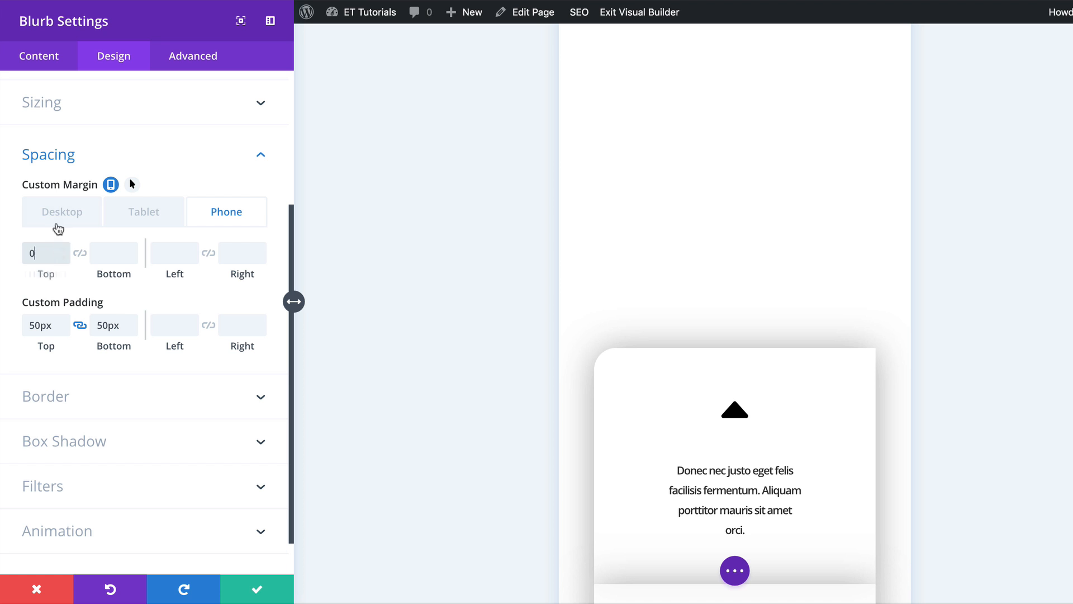
click(58, 226)
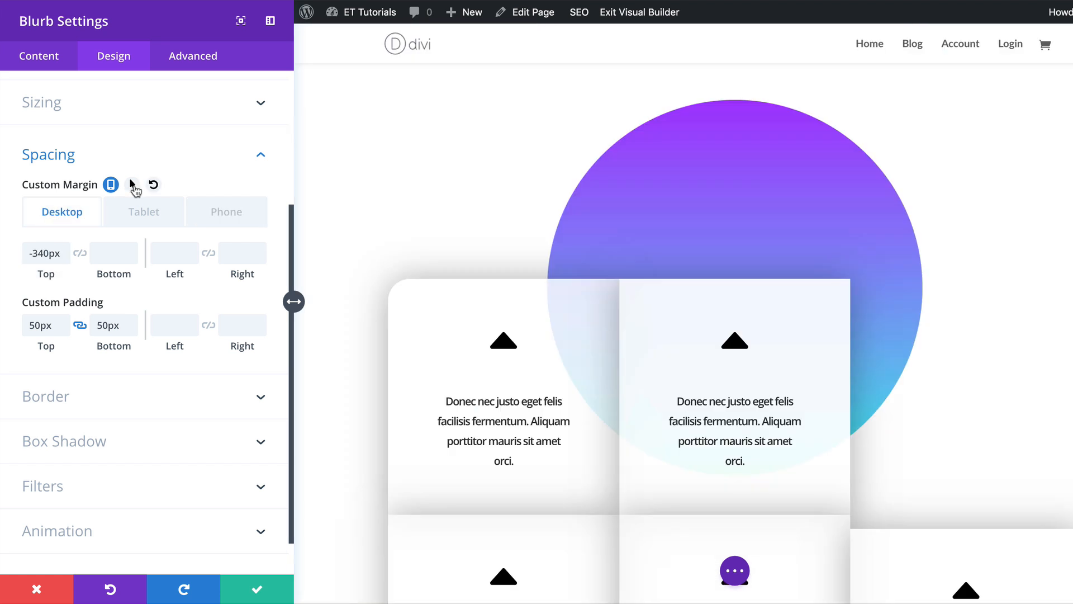
click(134, 186)
click(121, 211)
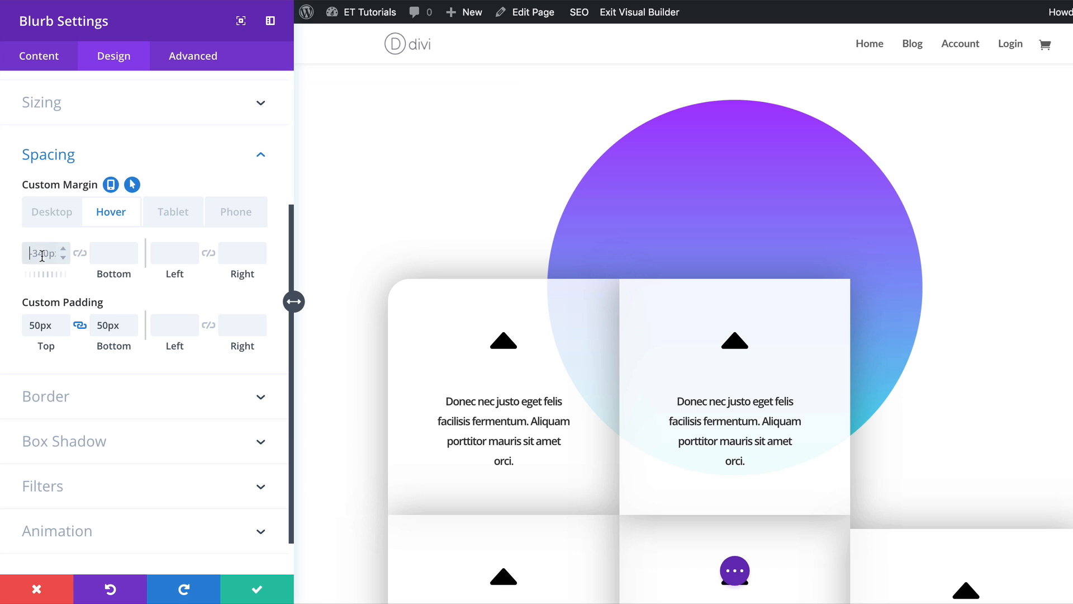
text(-380px)
click(108, 250)
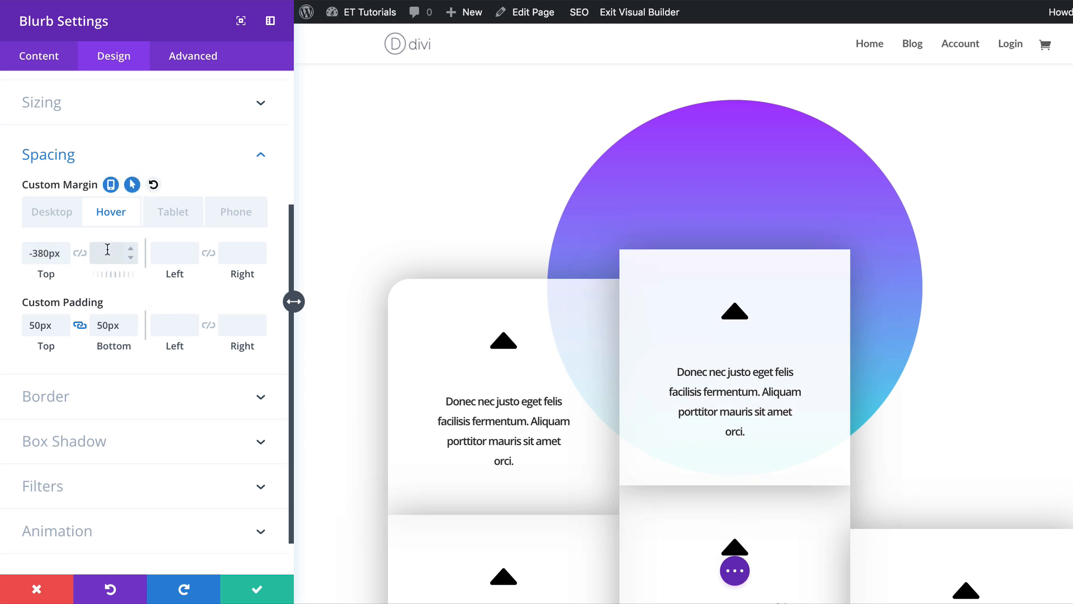
text(40px)
Apply the Slide animation style to the blurb with the direction set to Left.
scroll(106, 482, down, 1)
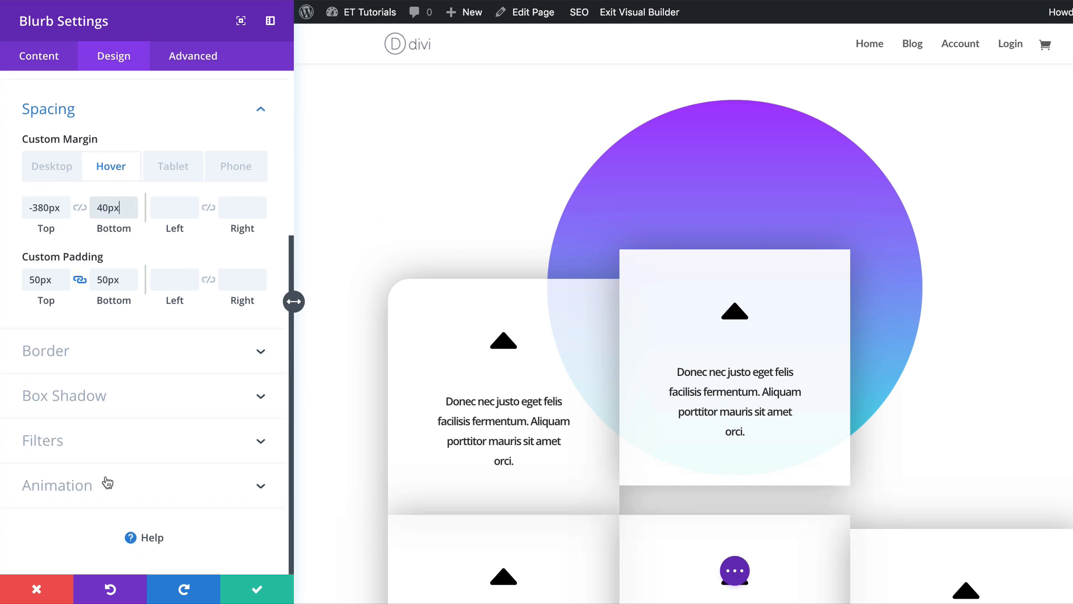
click(100, 483)
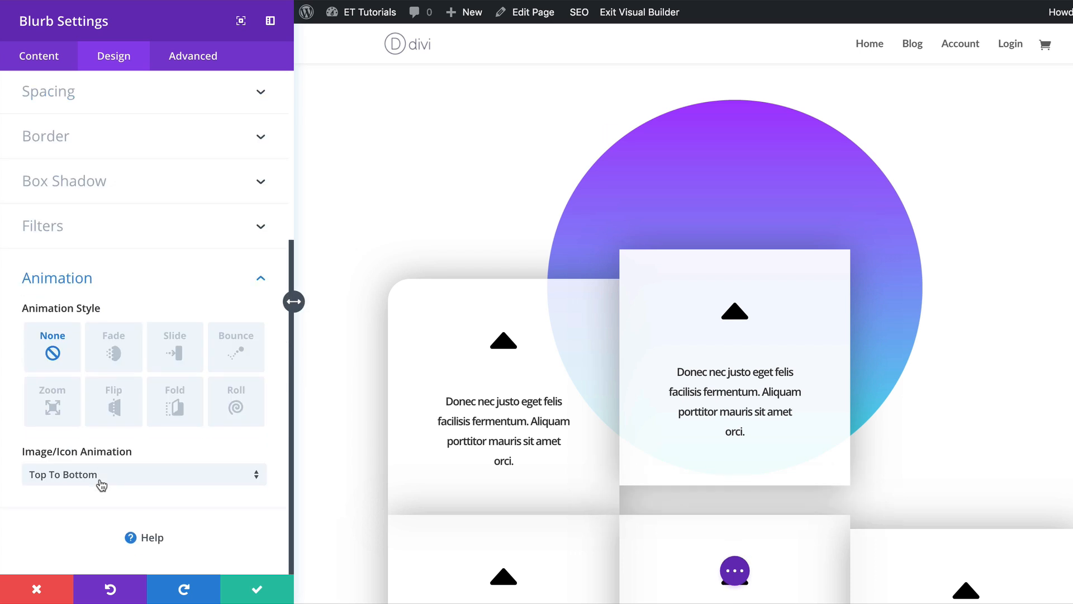
click(180, 352)
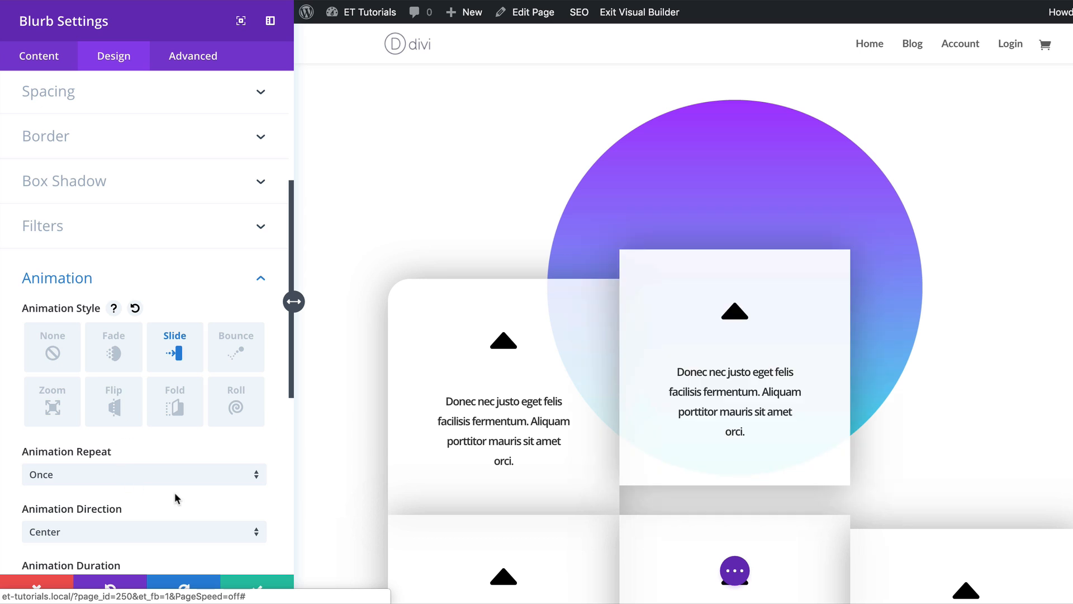
scroll(191, 495, down, 3)
click(146, 388)
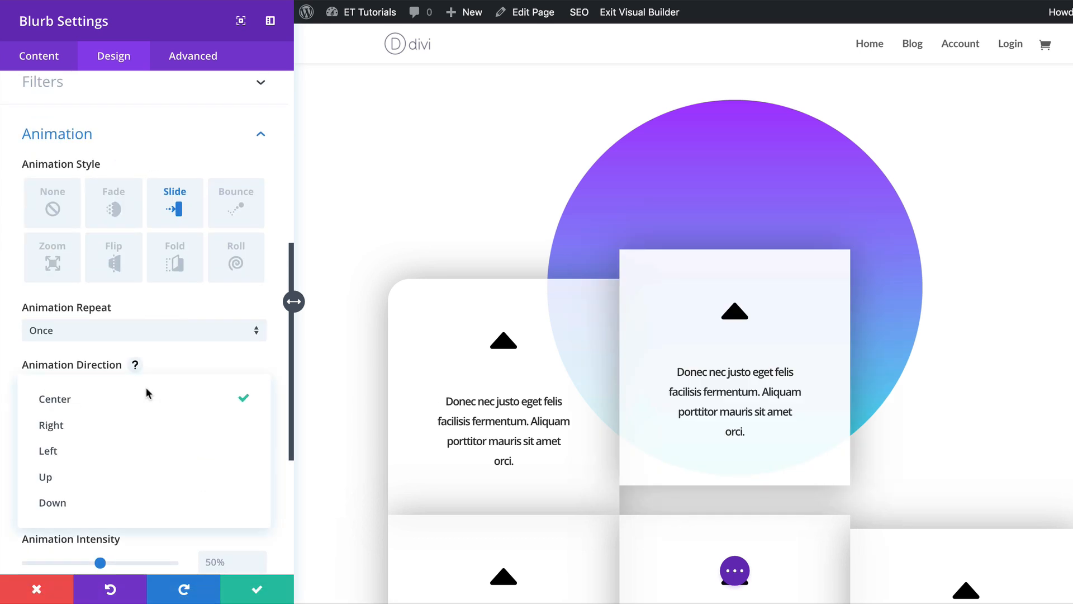
click(156, 447)
scroll(160, 464, down, 1)
scroll(160, 464, down, 2)
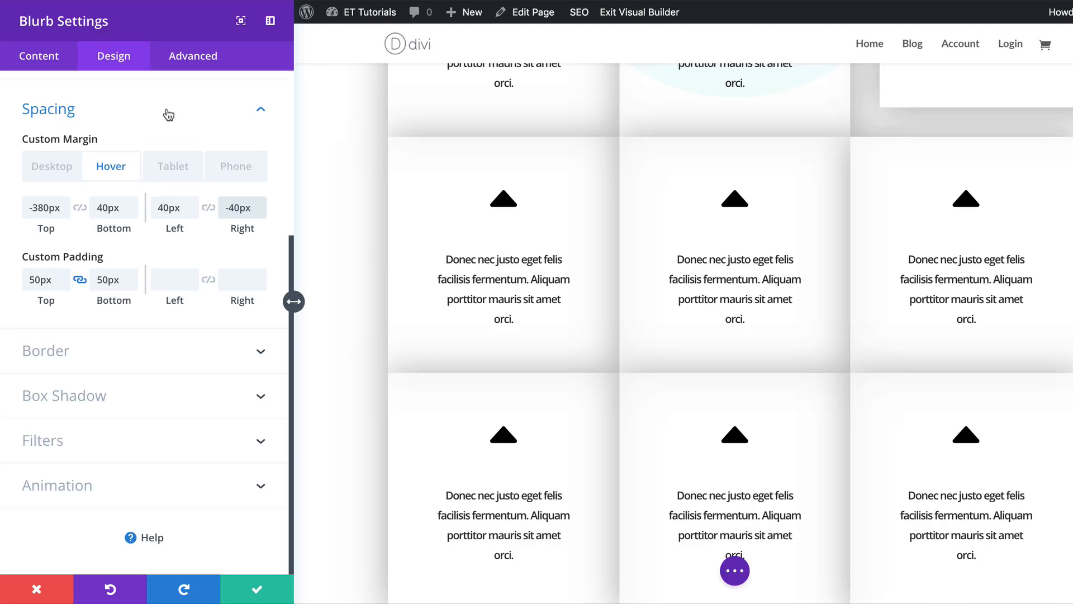
scroll(518, 385, up, 6)
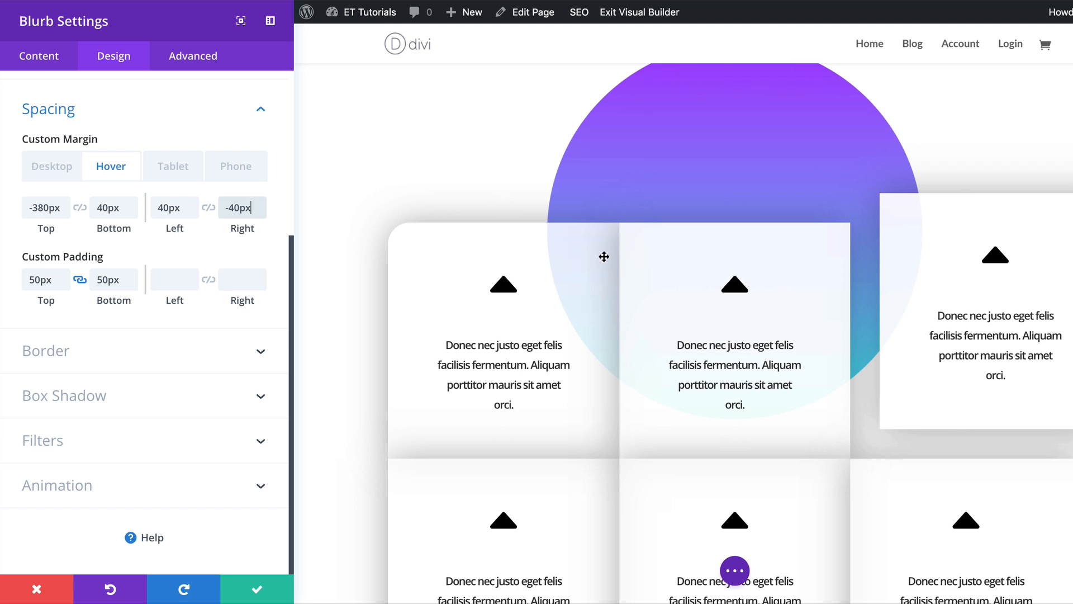
Round the blurb's top-right corner to 30px.
click(66, 352)
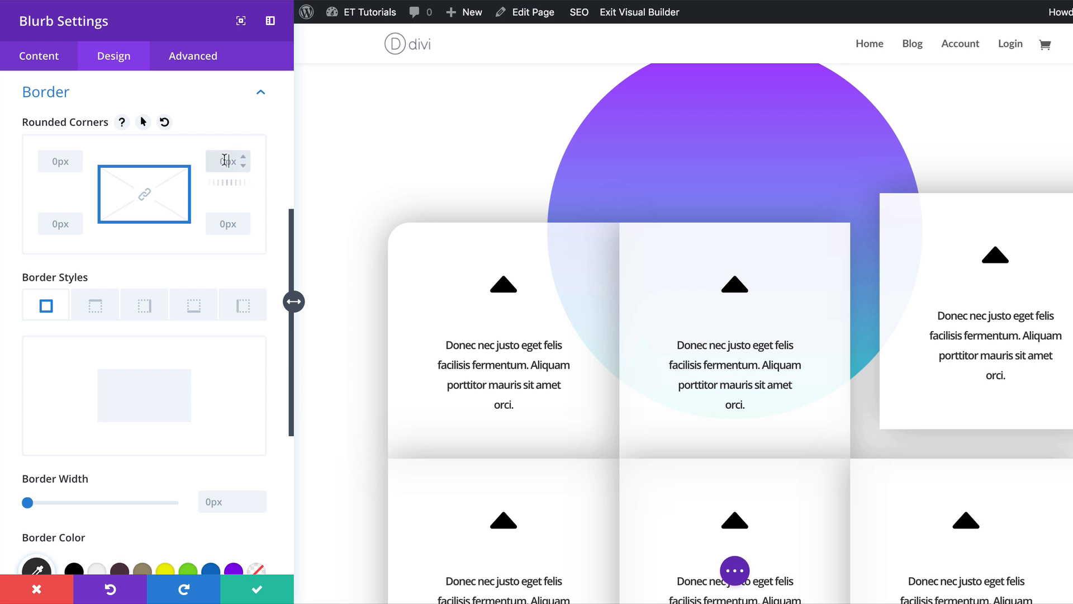
click(235, 161)
text(30px)
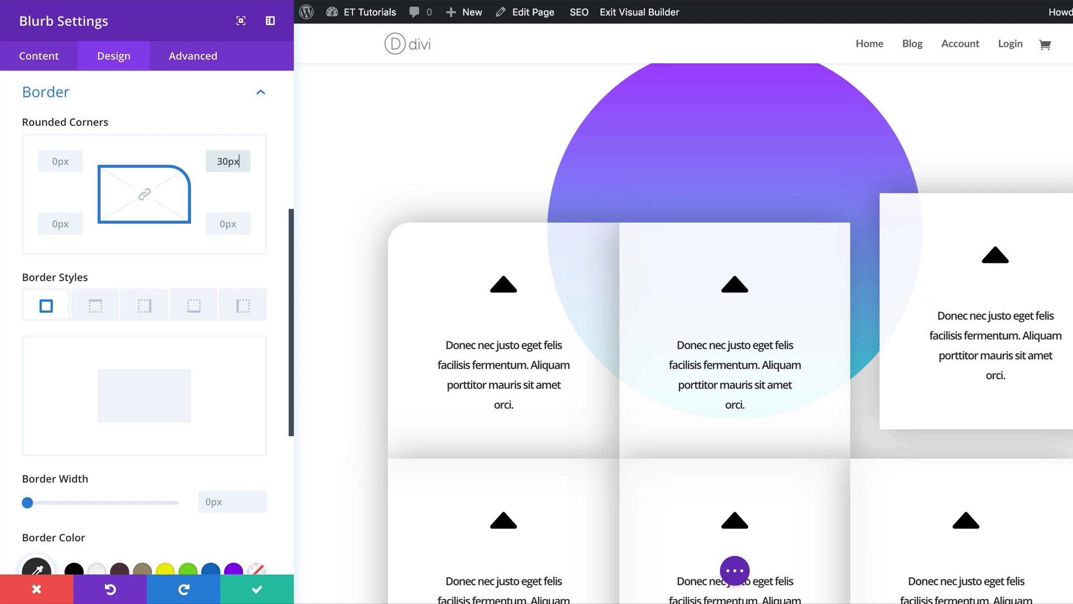
Set the blurb's animation delay to 600ms and save the blurb settings.
scroll(203, 342, down, 6)
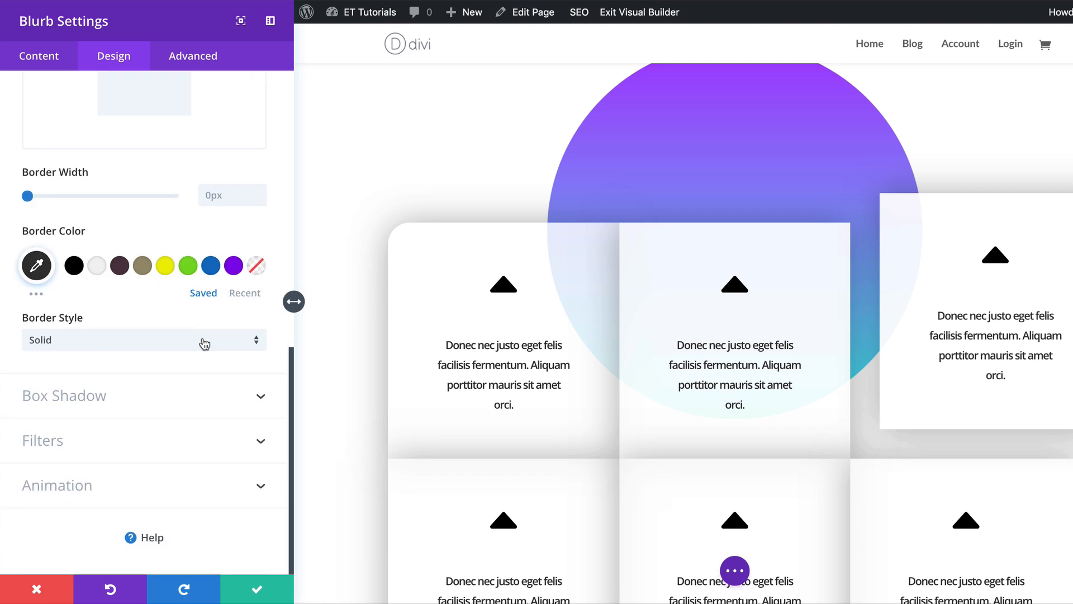
click(70, 486)
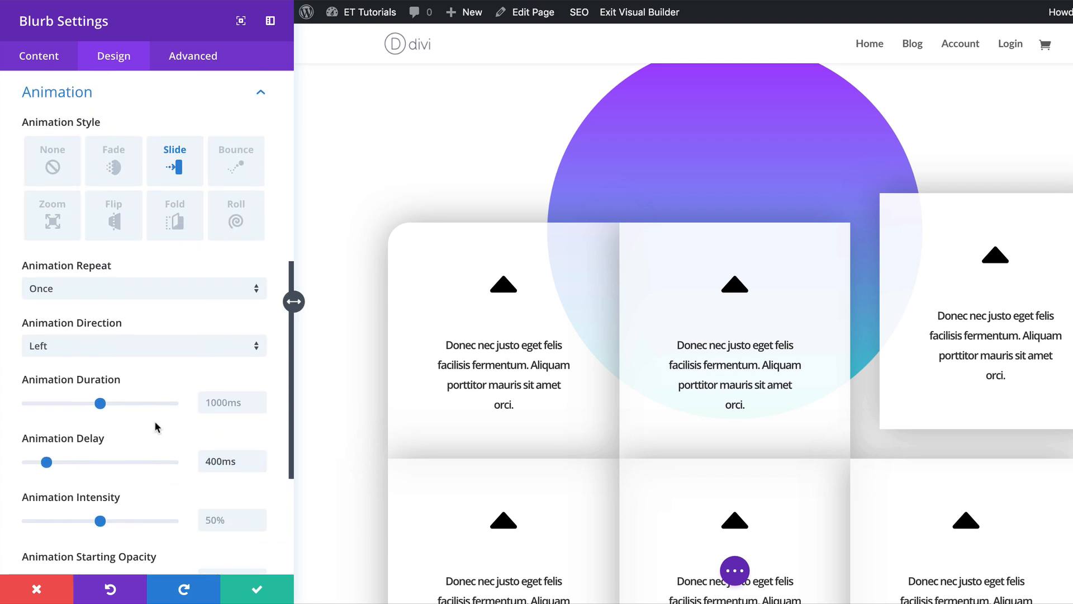
scroll(156, 427, down, 1)
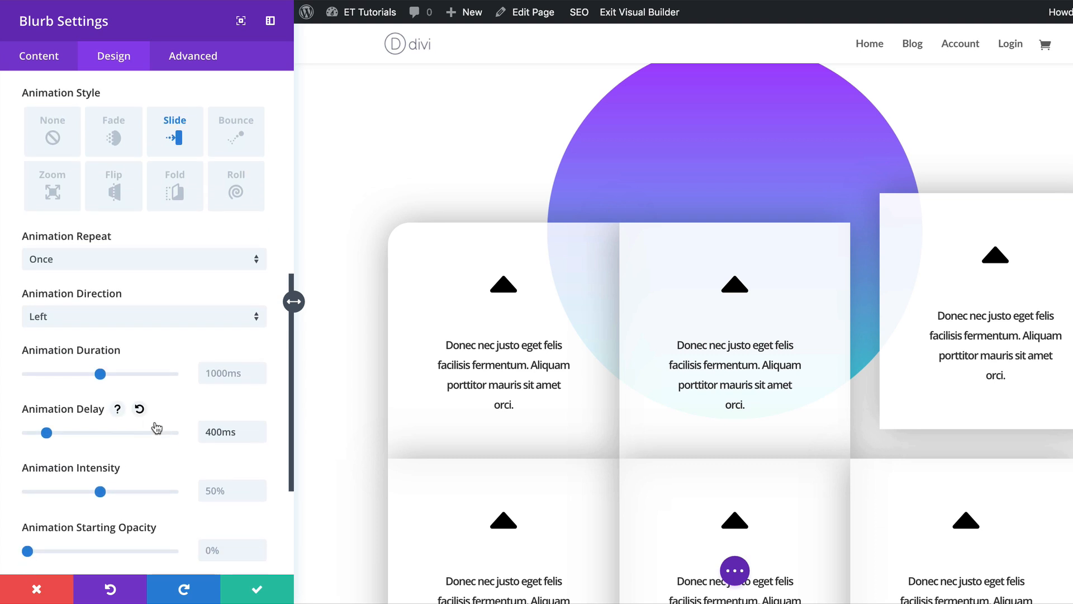
click(258, 587)
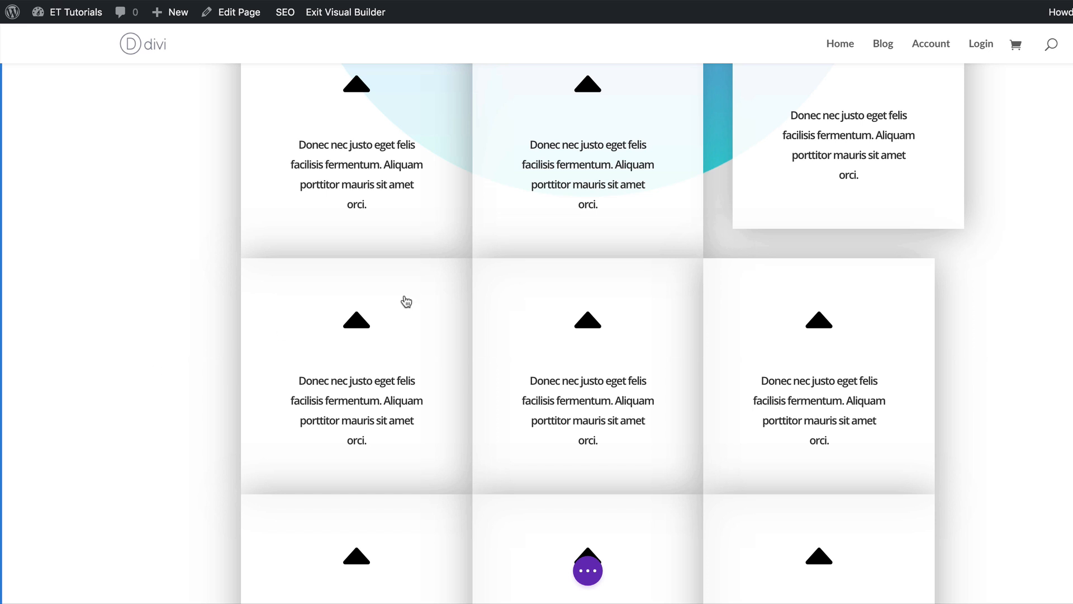
Open the first blurb of the second row and paste rgba(255,255,255,0.93) as its background colour.
mouse_move(356, 306)
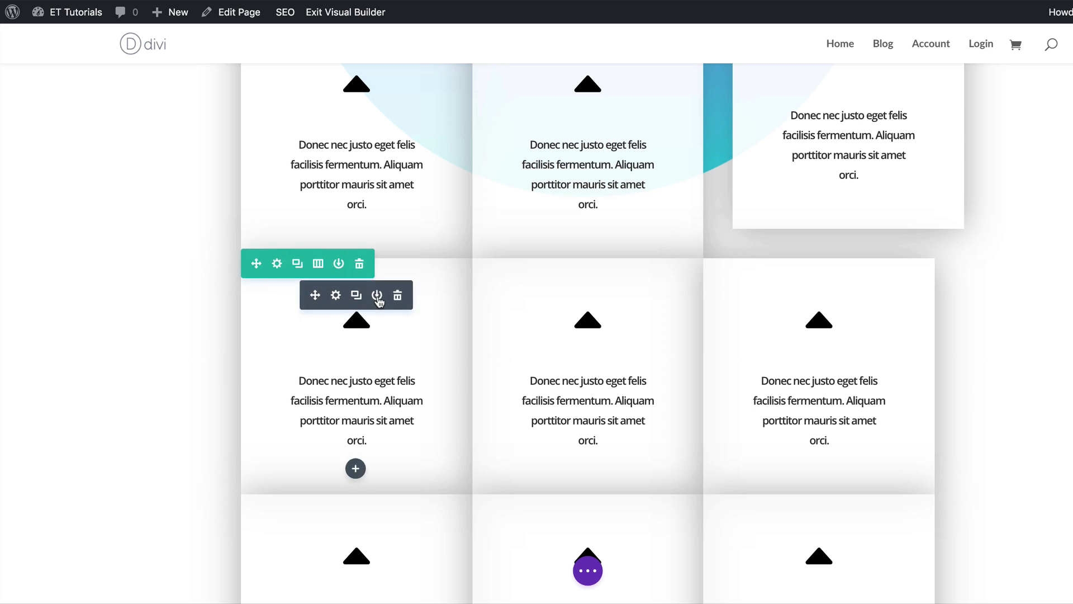
click(336, 296)
scroll(180, 434, down, 2)
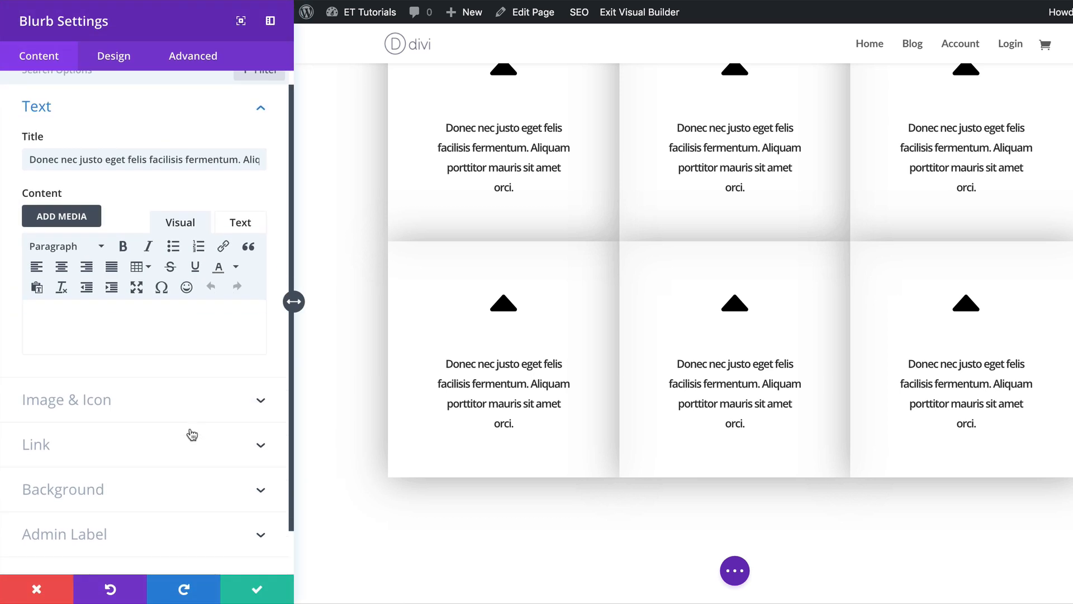
click(76, 456)
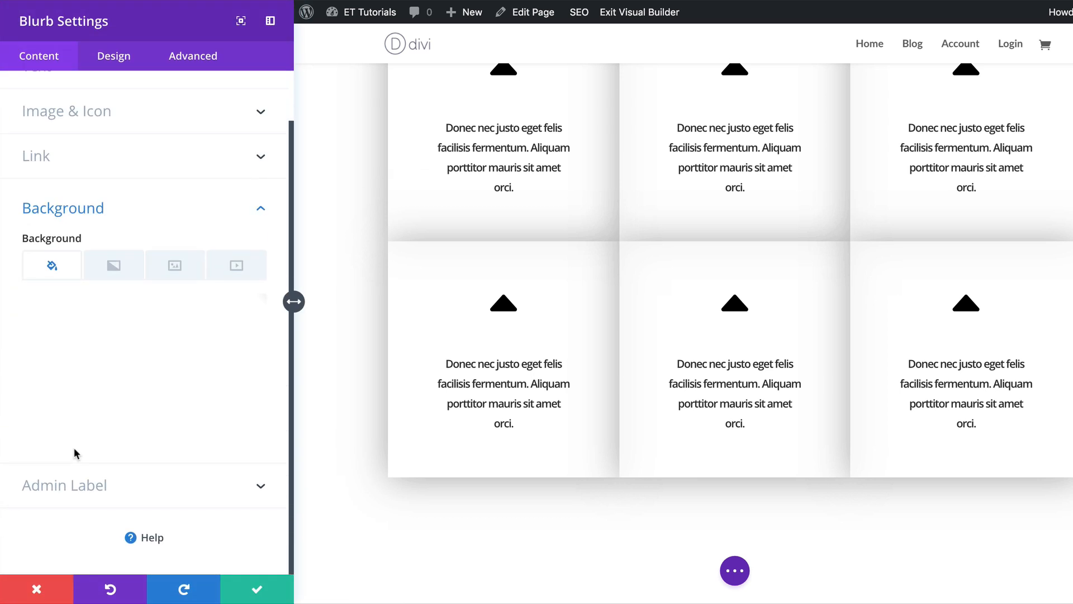
click(115, 324)
drag(63, 312, 140, 312)
text(255,255,255,0.93))
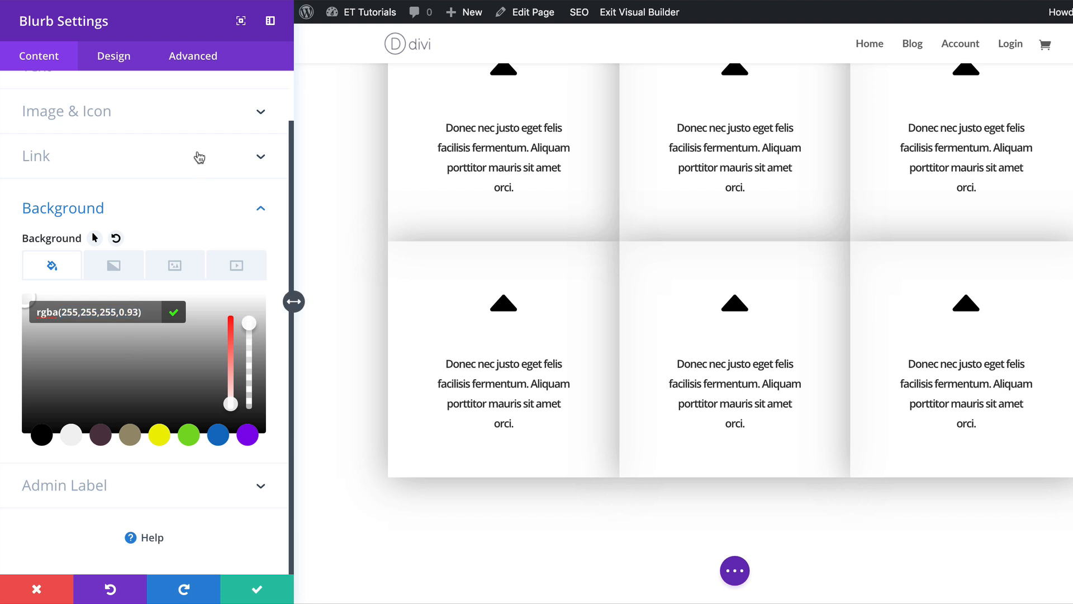
Set this blurb's default left margin to -40px.
click(115, 56)
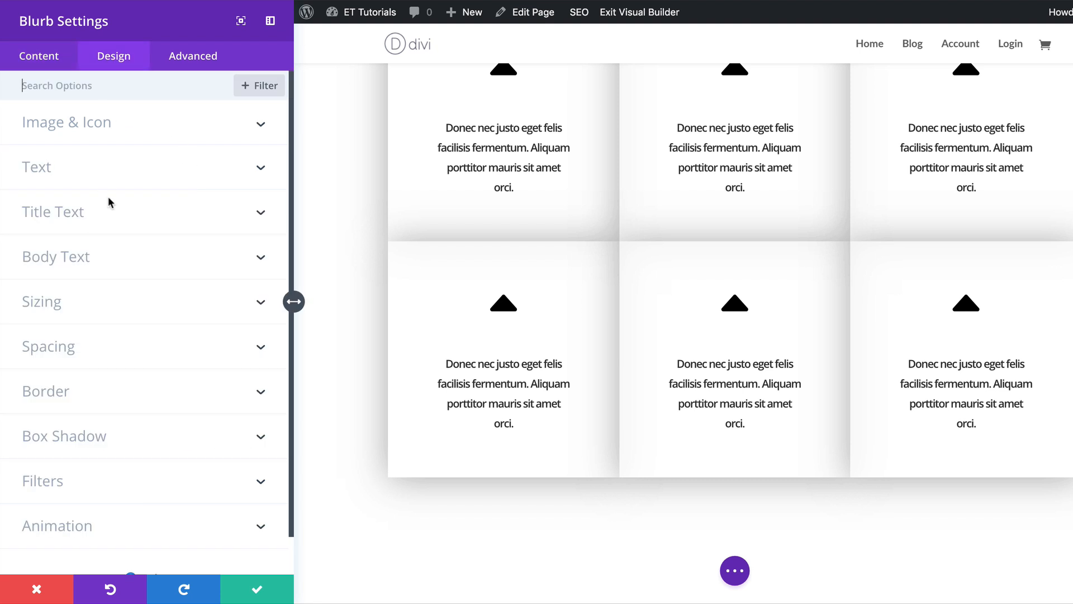
click(96, 346)
scroll(103, 343, down, 4)
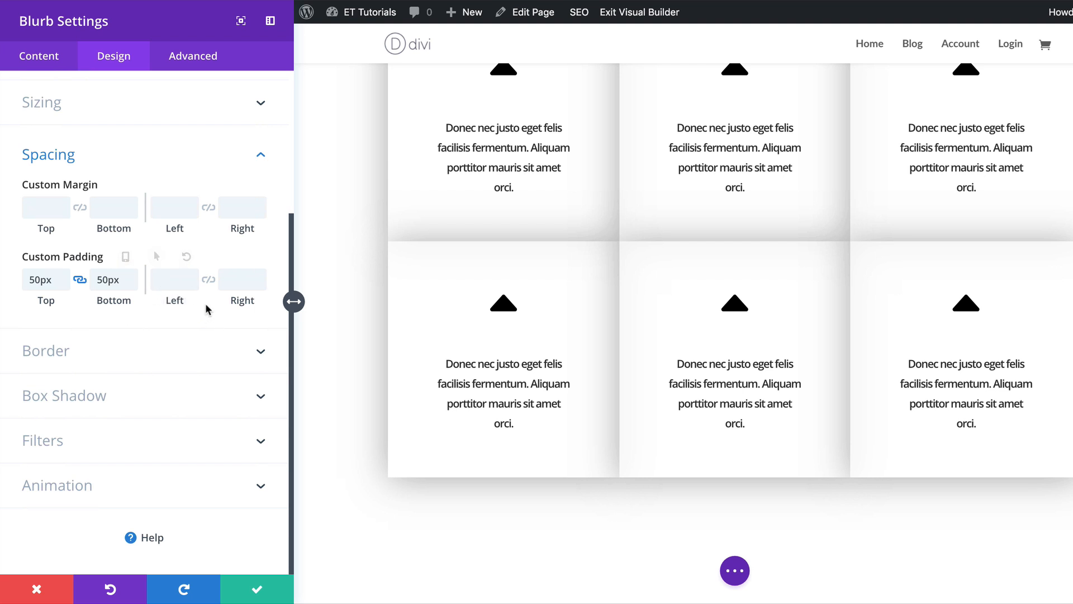
mouse_move(133, 186)
click(131, 185)
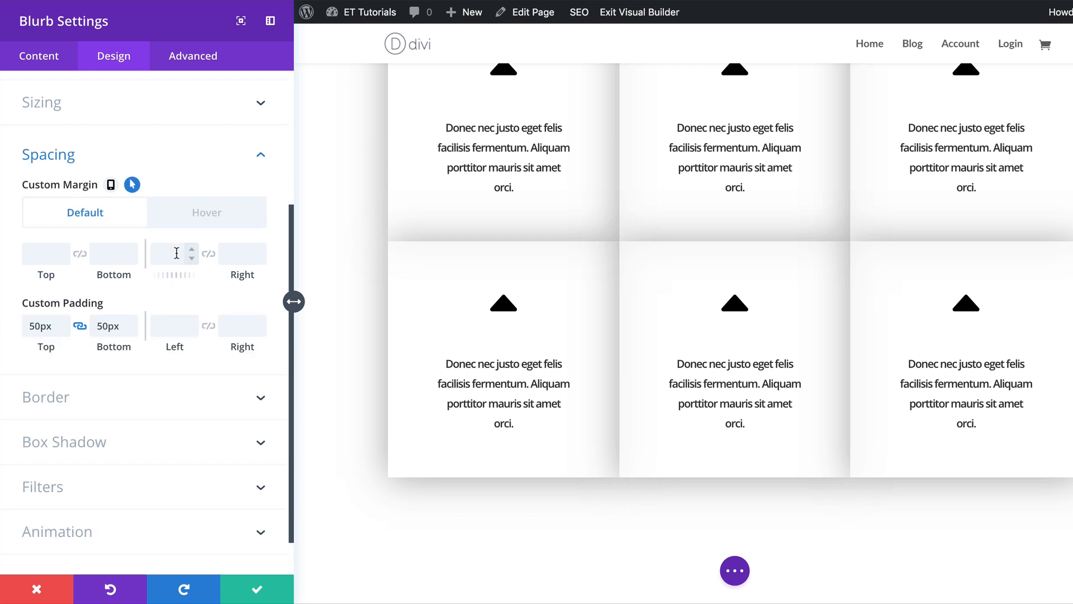
click(176, 253)
text(-40px)
click(235, 256)
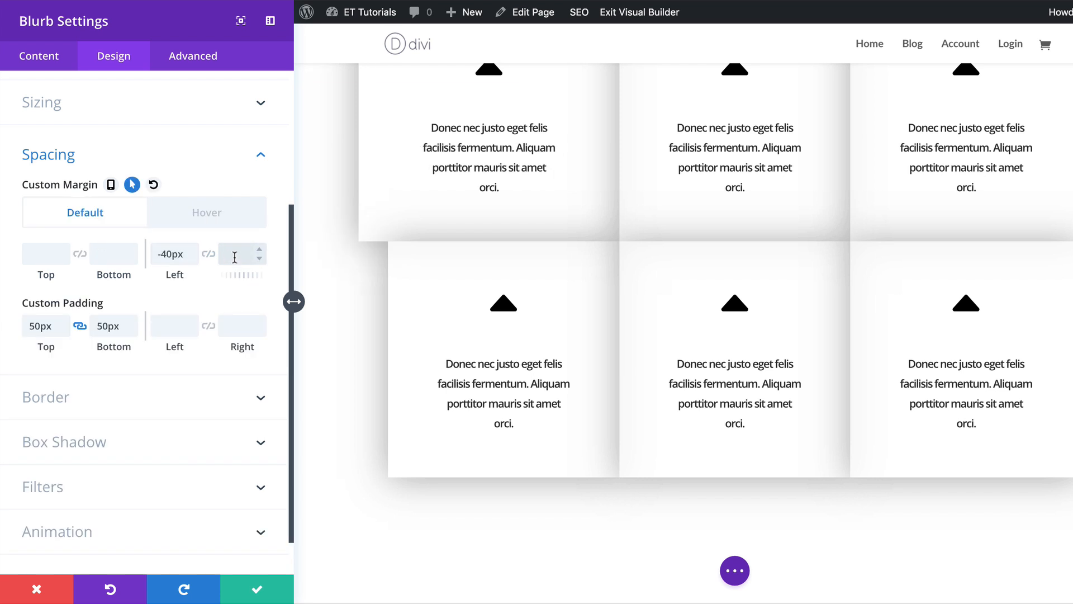
Apply the Fade animation style to the blurb and save its settings.
click(98, 536)
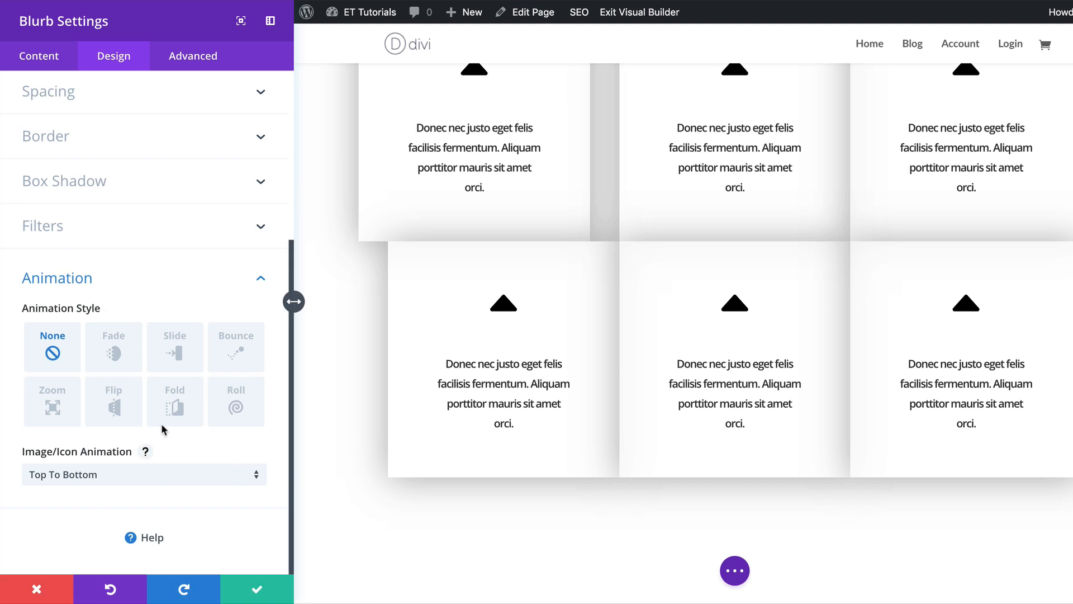
click(114, 352)
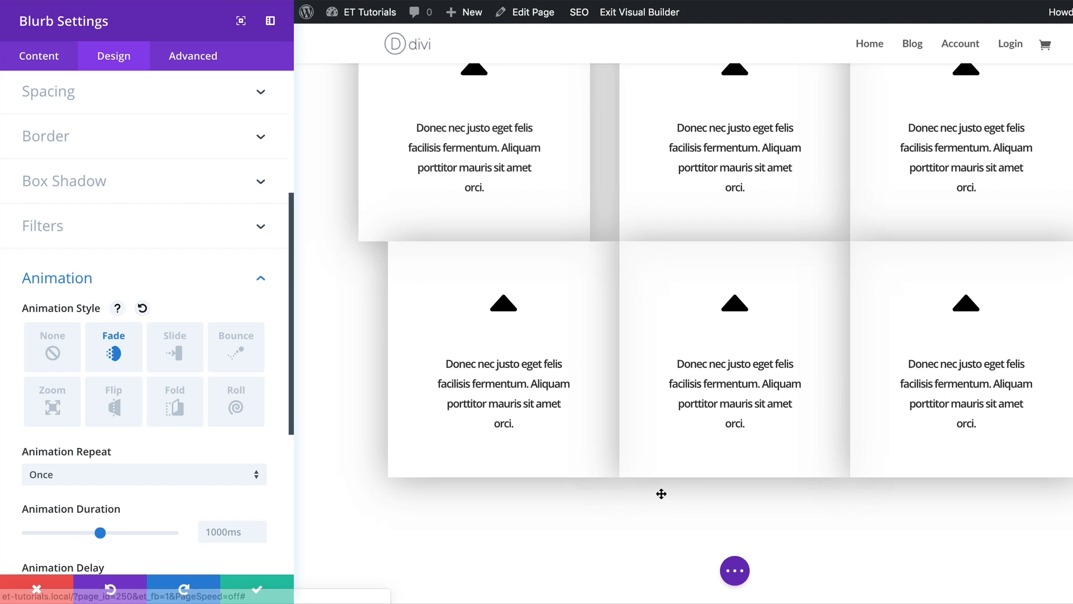
scroll(391, 461, down, 2)
scroll(283, 444, down, 2)
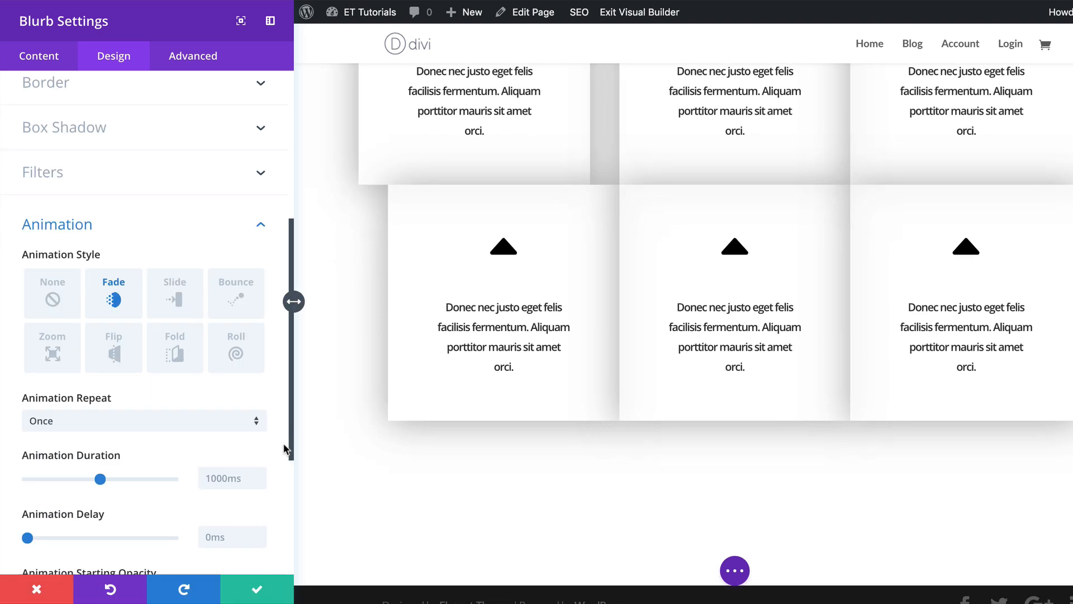
scroll(283, 447, down, 3)
click(263, 588)
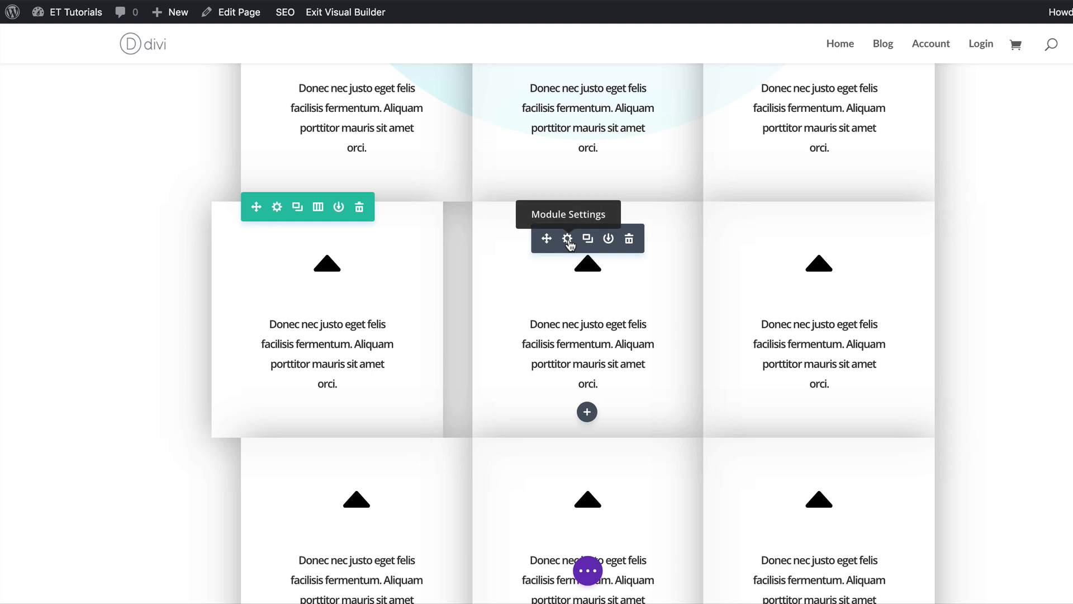
Open the middle blurb of the second row, apply the Fade animation style, and save its settings.
click(568, 240)
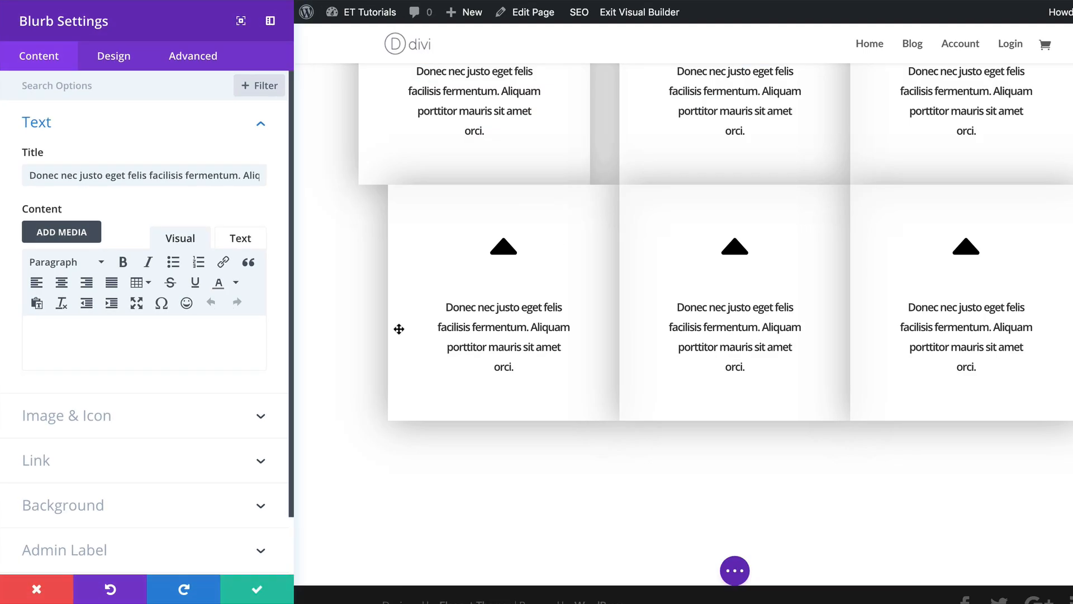
scroll(183, 506, down, 2)
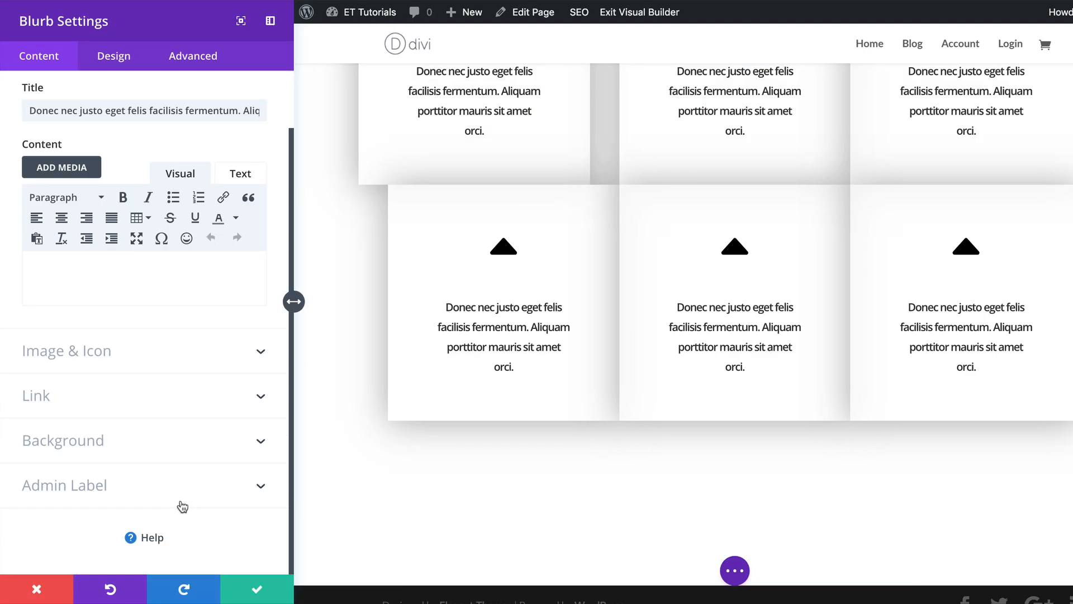
click(109, 59)
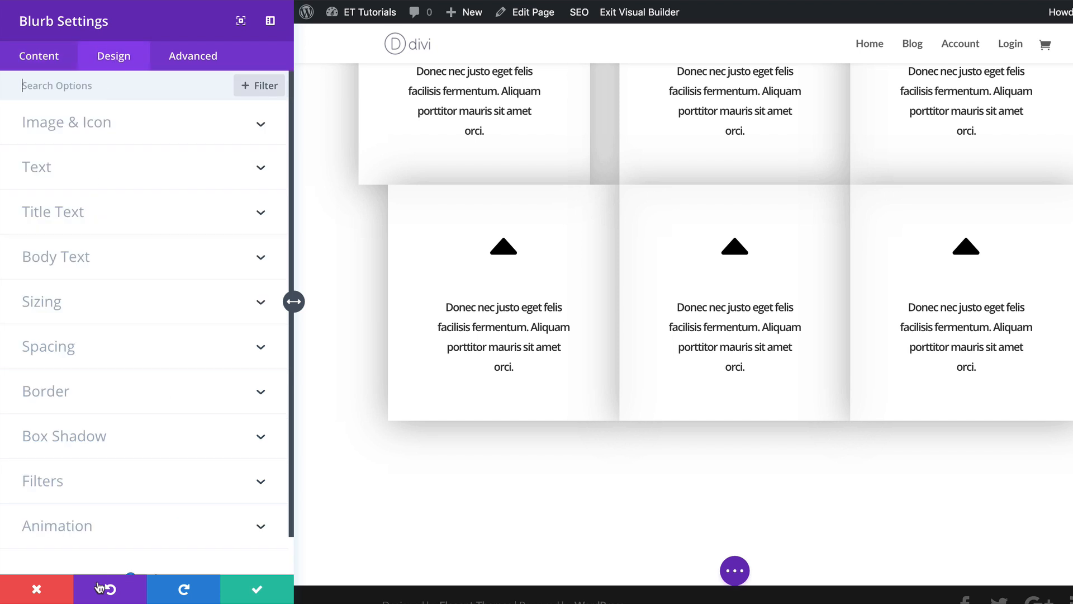
click(89, 526)
click(117, 354)
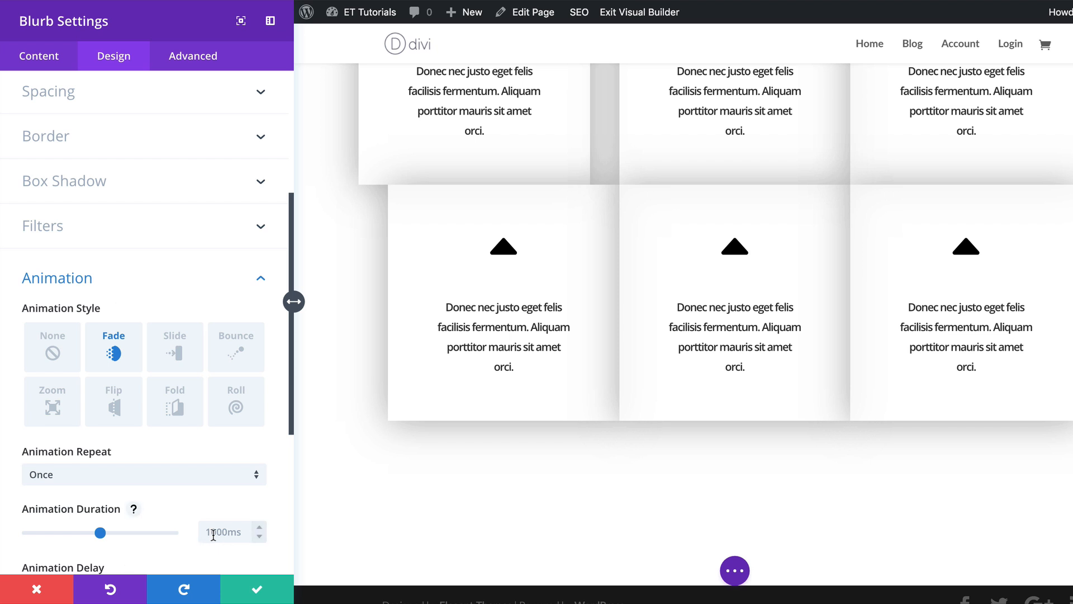
scroll(213, 503, down, 2)
click(257, 588)
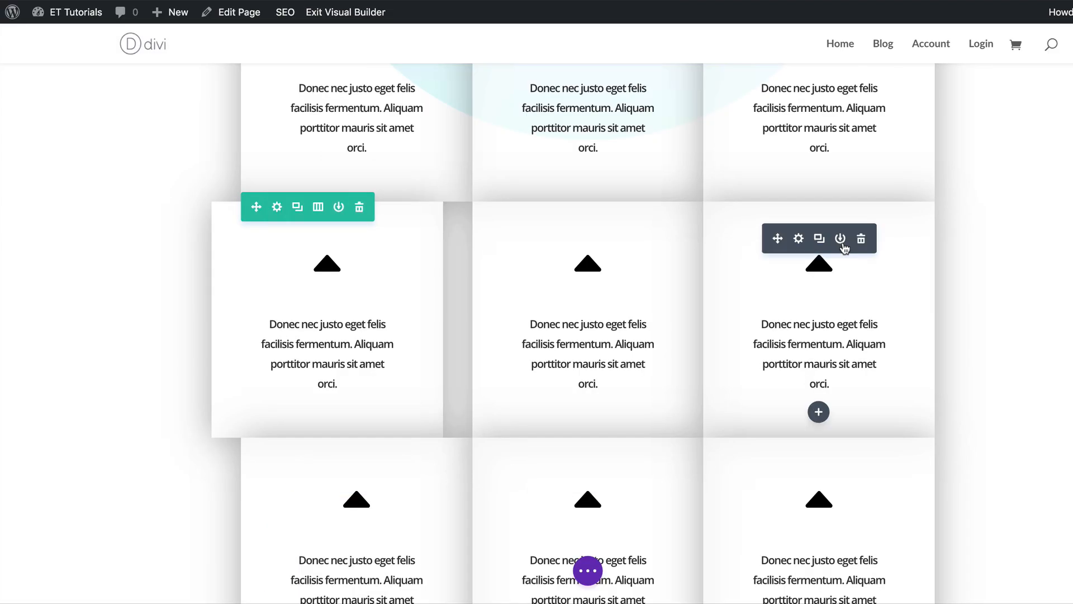
Open the last blurb of the second row and set its background colour to rgba(255,255,255,0.93).
click(800, 239)
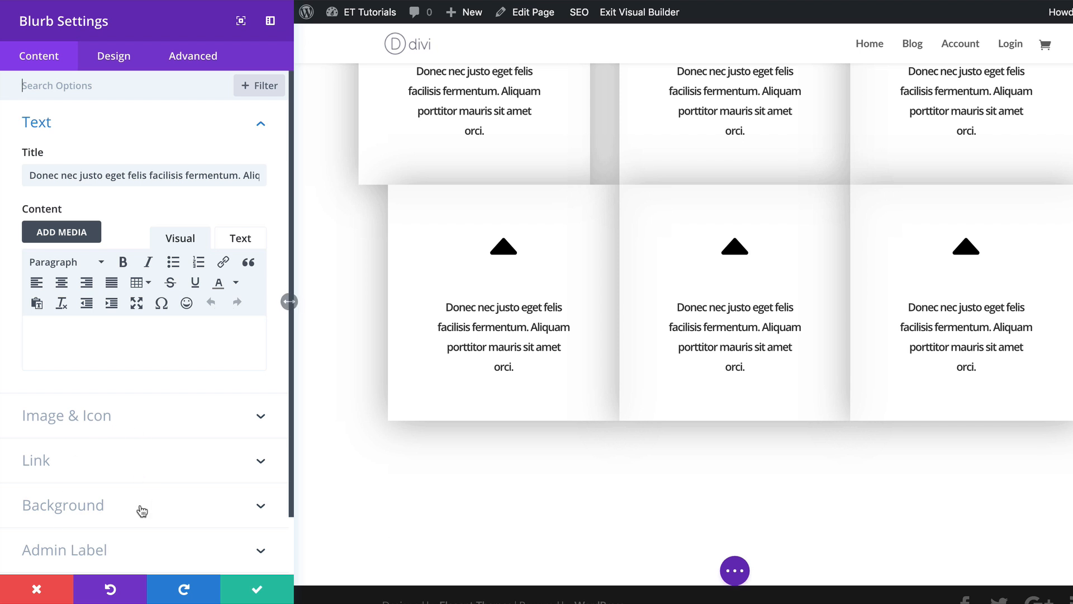
click(121, 505)
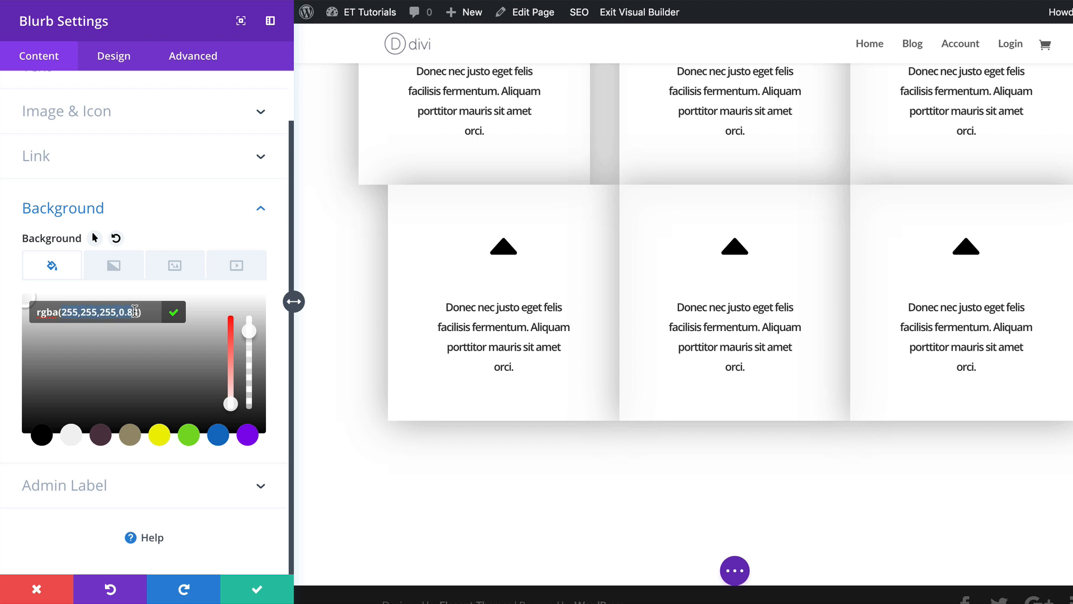
Set this blurb's hover left margin to 40px.
click(118, 57)
click(97, 357)
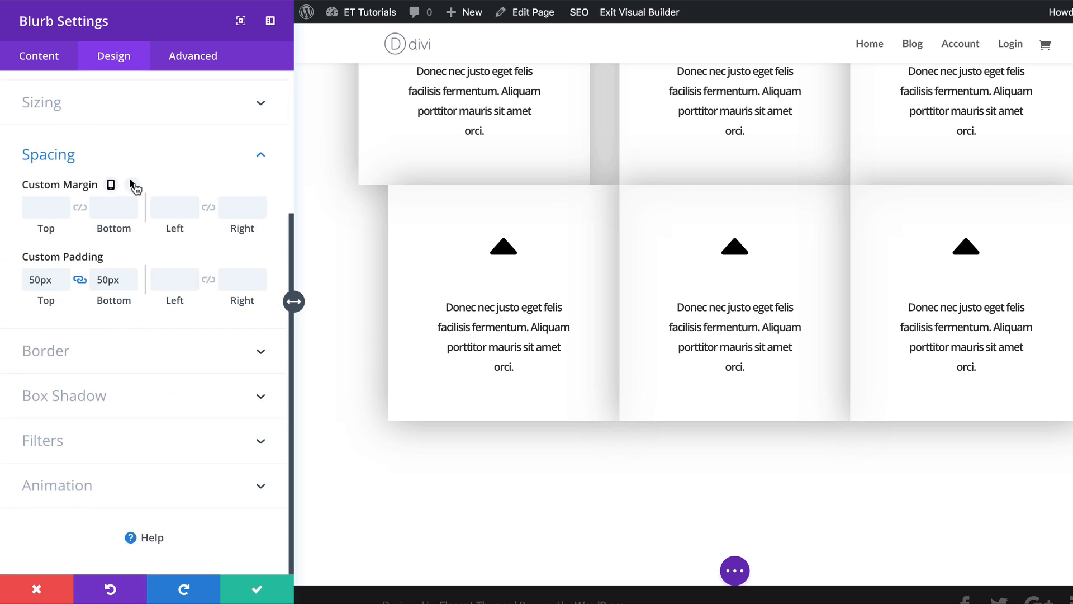
click(132, 184)
click(232, 218)
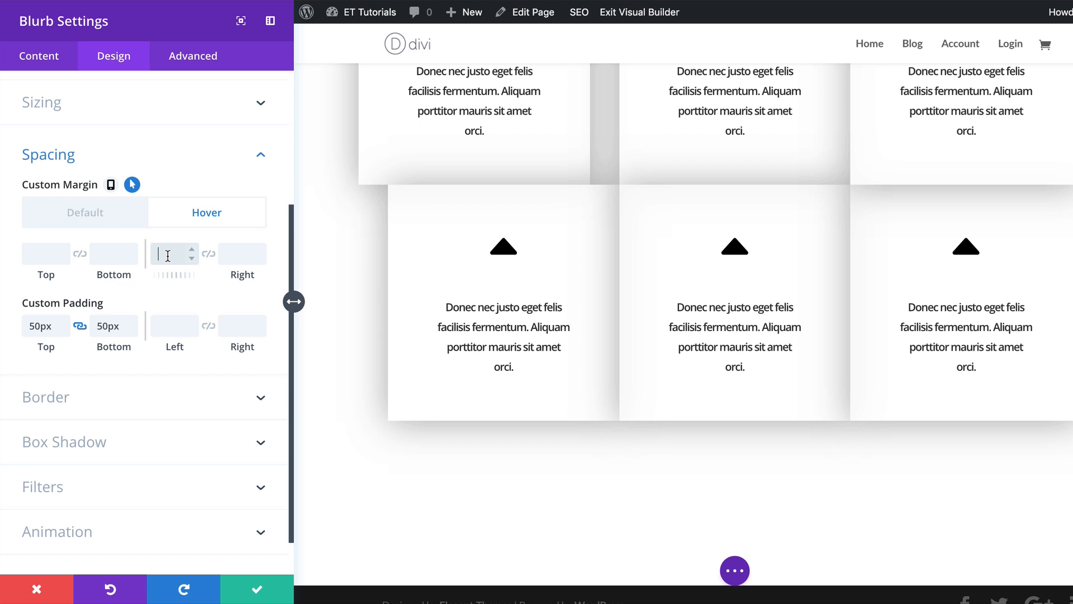
text(40)
click(246, 257)
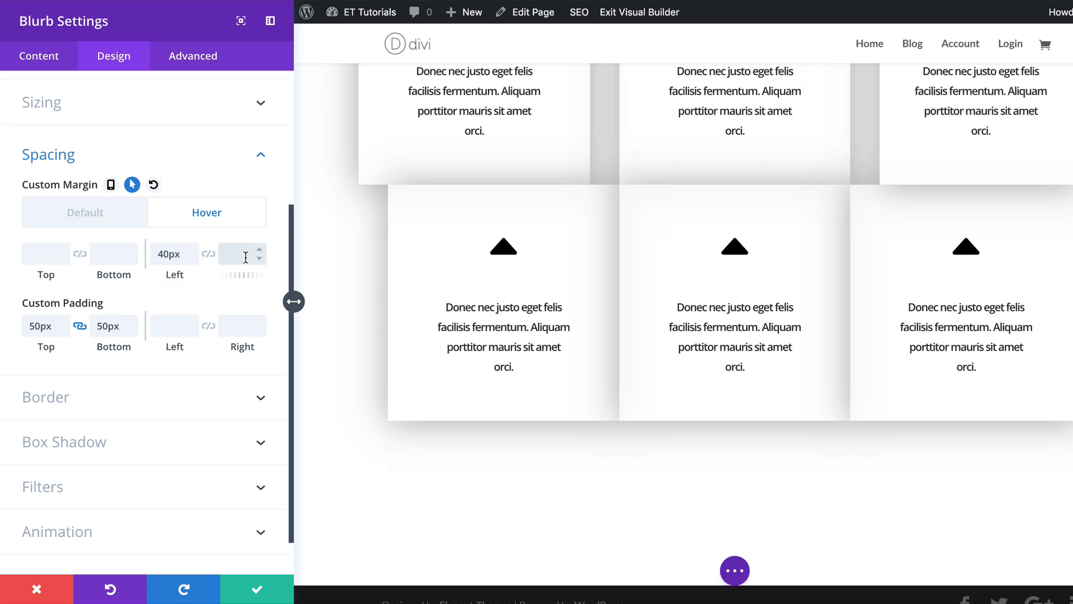
Apply the Fade animation style to this blurb and save its settings.
click(140, 531)
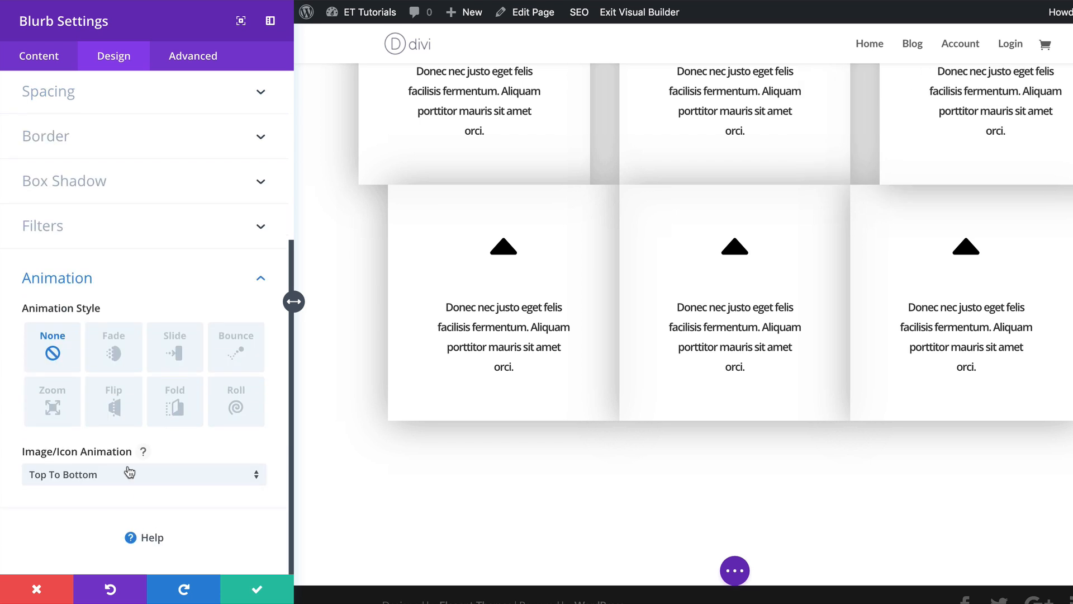
click(113, 352)
scroll(175, 419, down, 5)
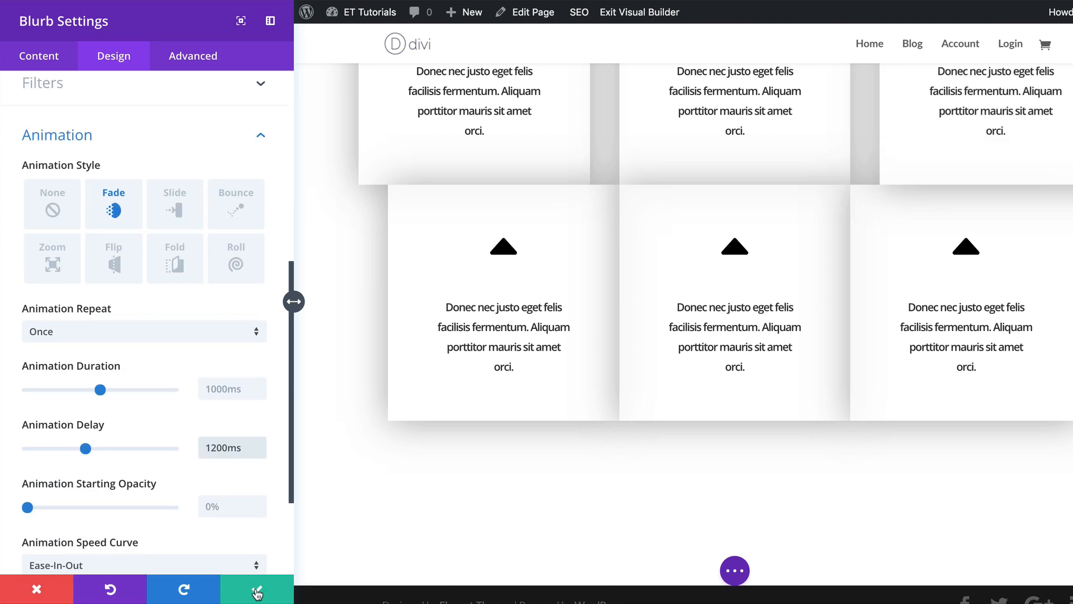
click(257, 594)
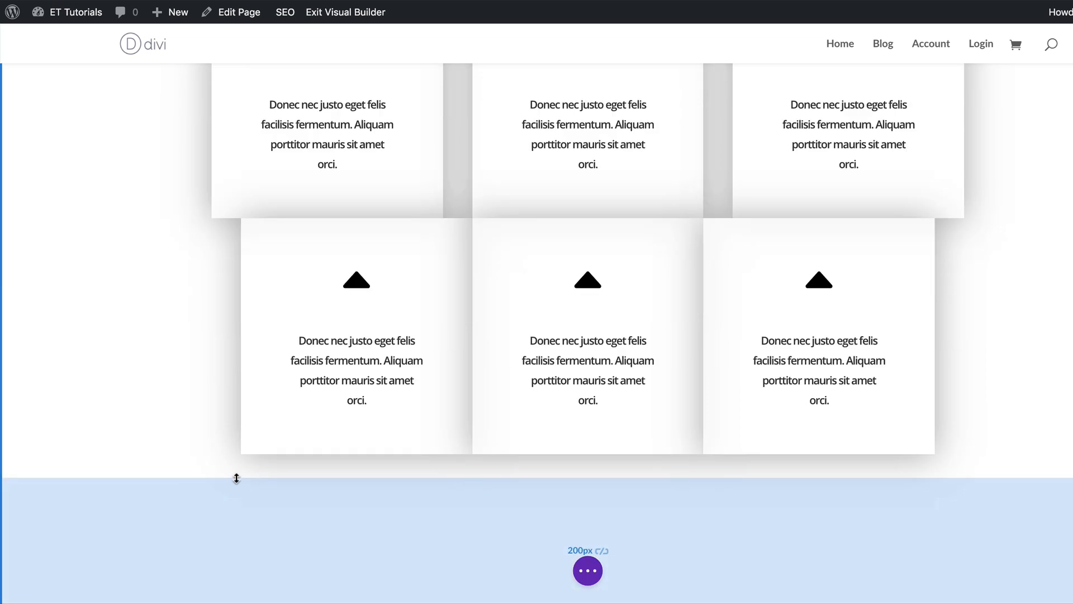
Open the first blurb of the third row and set its hover margins: top 40px, left -40px, right 40px.
mouse_move(405, 283)
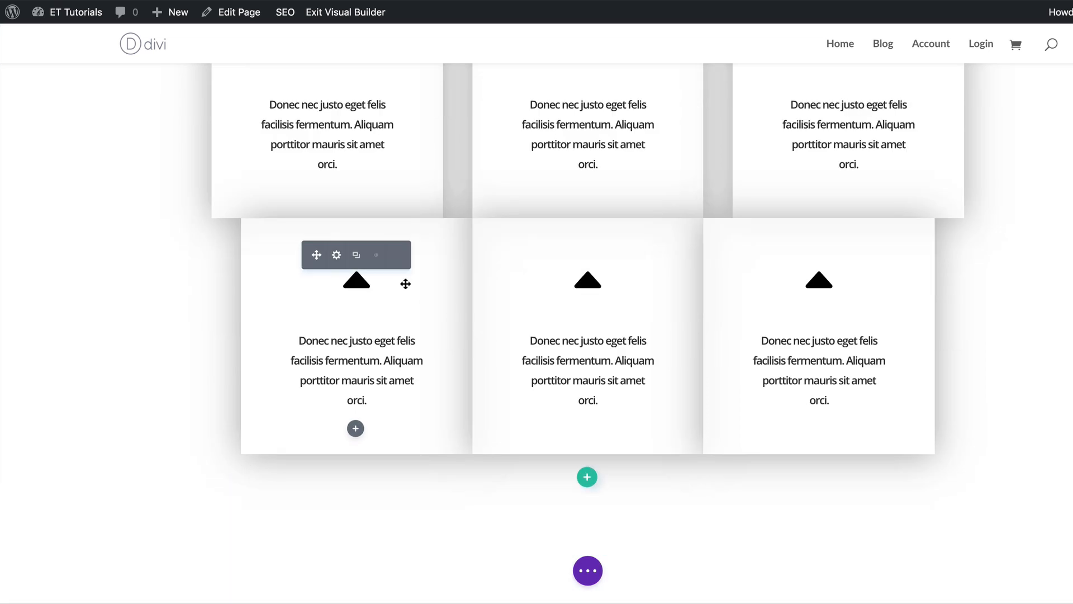
click(336, 255)
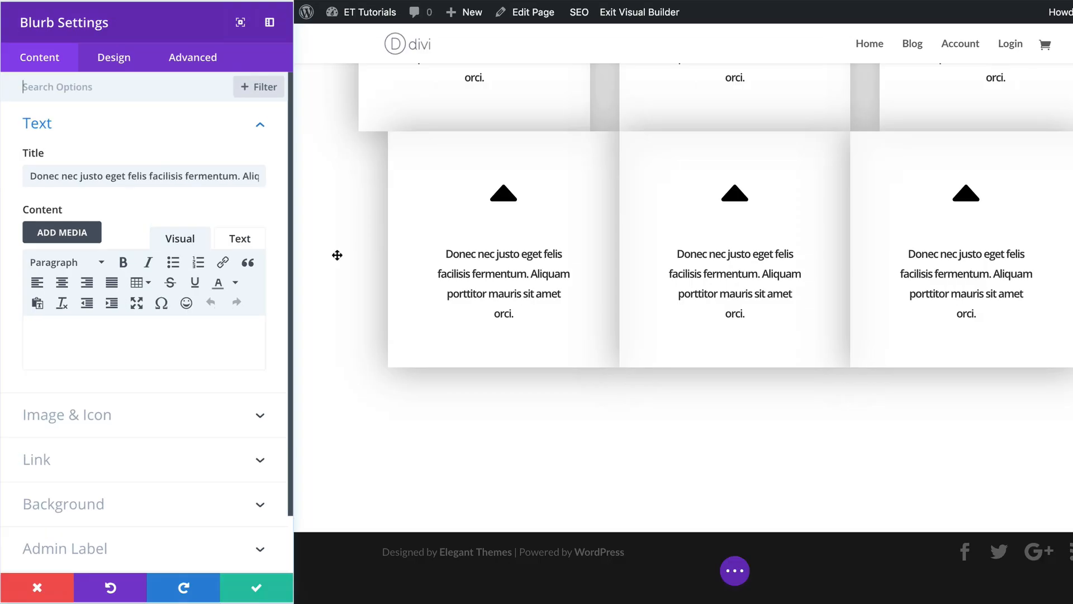
click(118, 57)
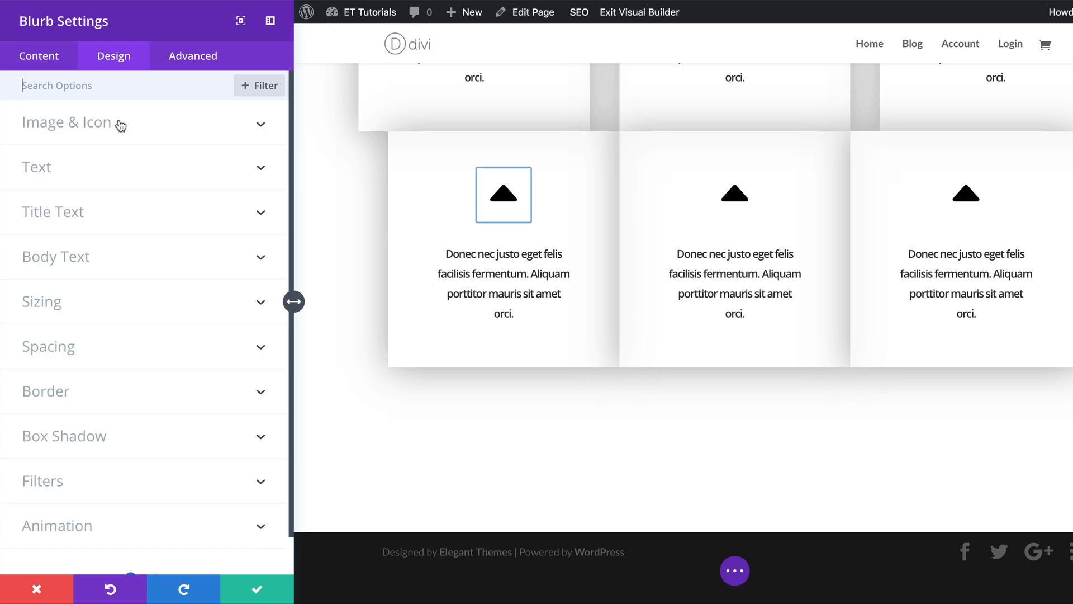
click(98, 356)
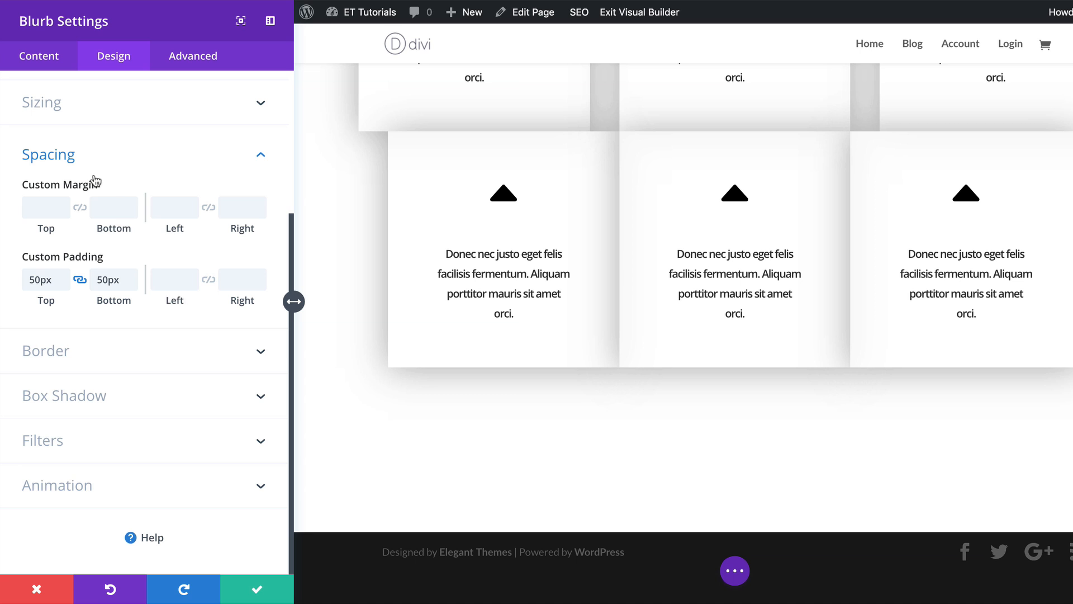
mouse_move(110, 180)
click(133, 184)
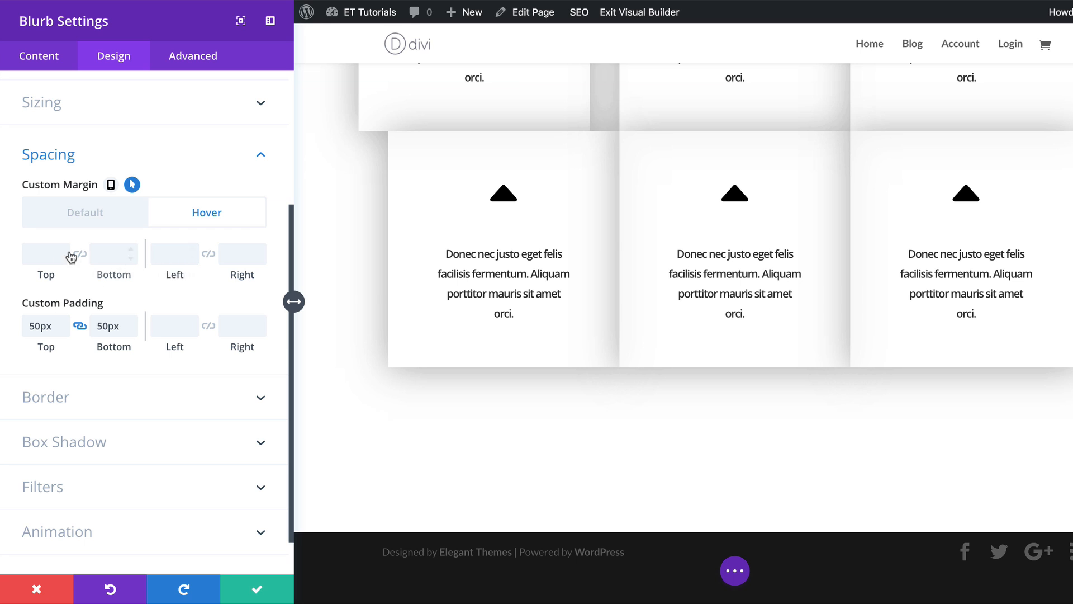
click(42, 252)
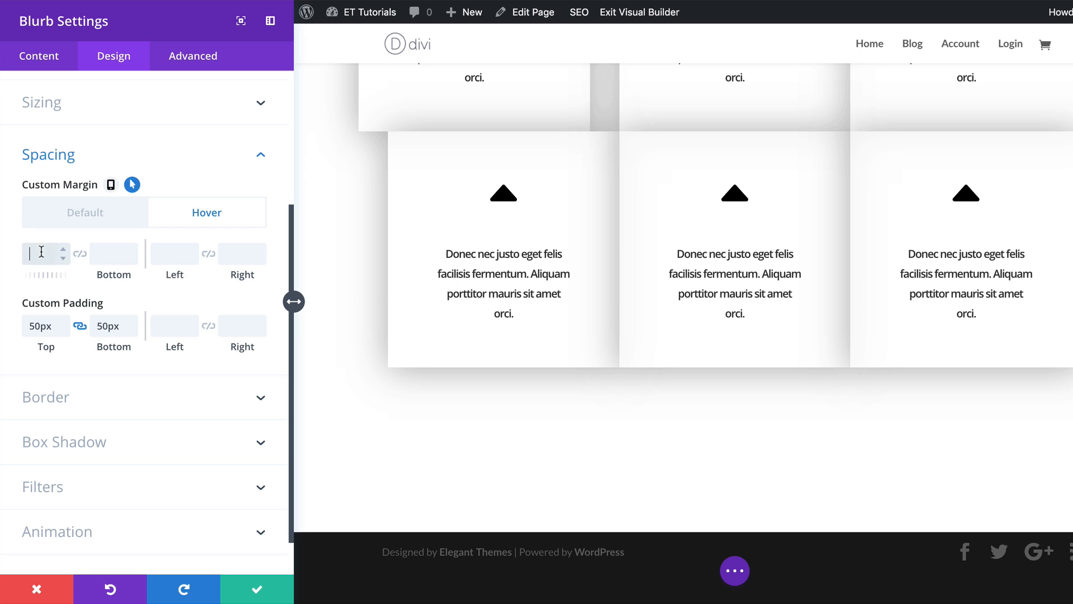
text(40px)
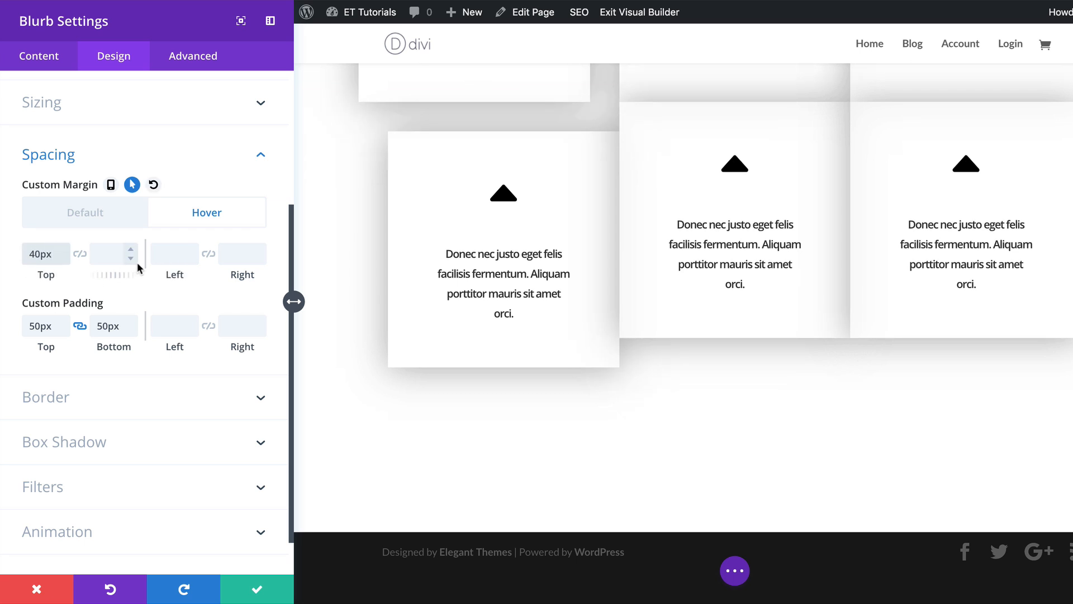
click(169, 253)
text(-40px)
click(243, 253)
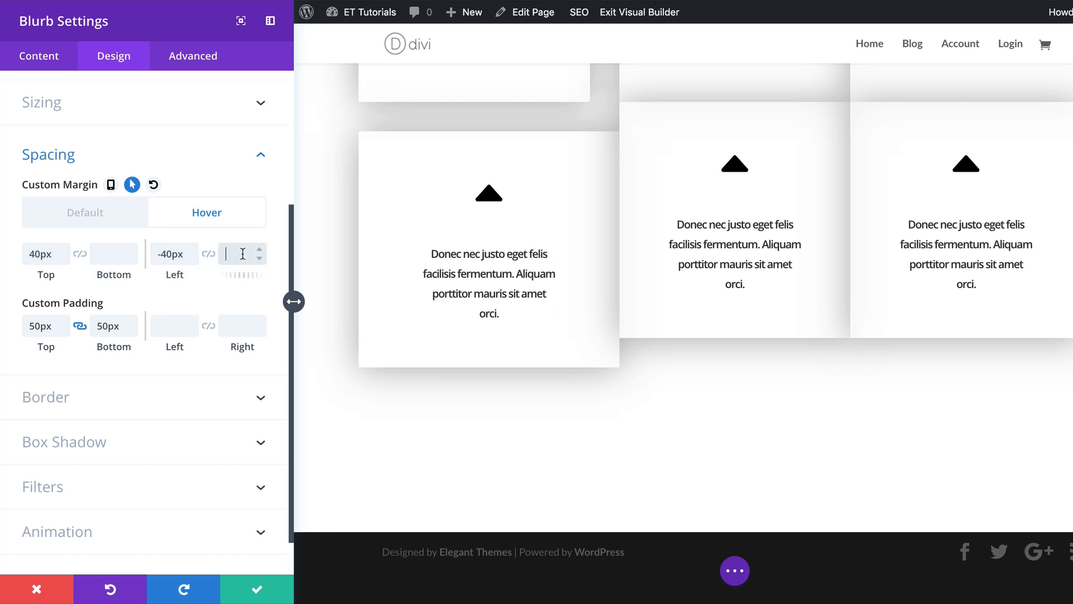
text(40px)
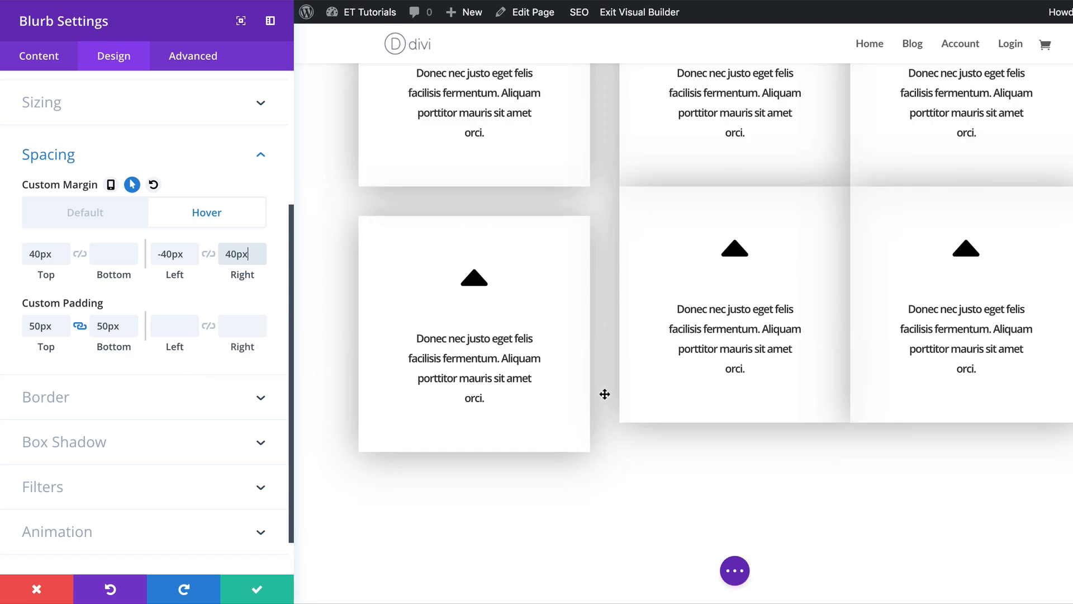
Round this blurb's bottom-left corner to 30px.
scroll(604, 392, up, 3)
scroll(605, 394, up, 5)
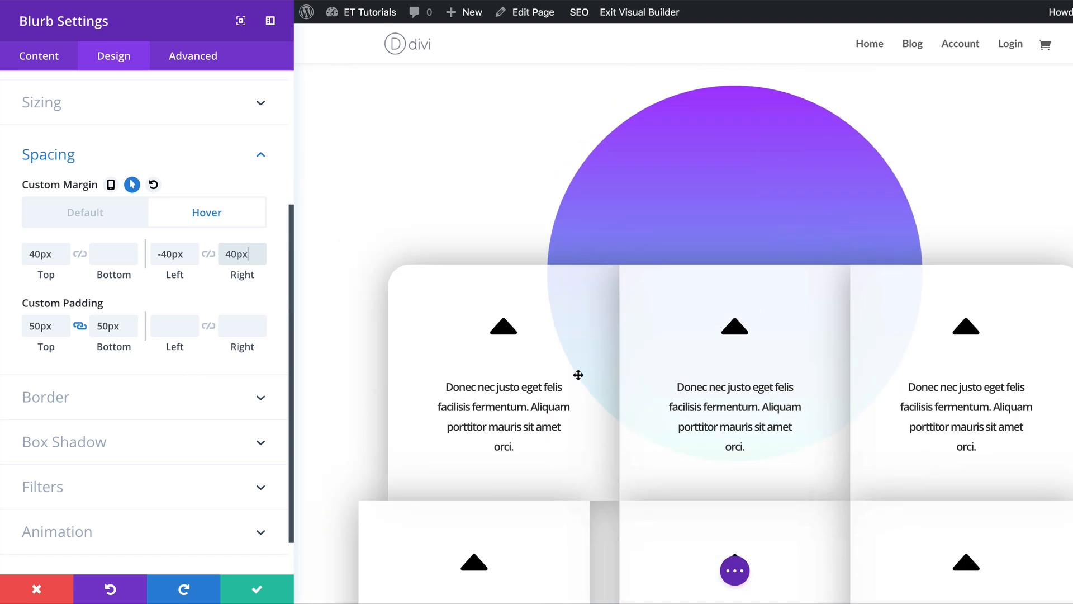
scroll(642, 417, down, 10)
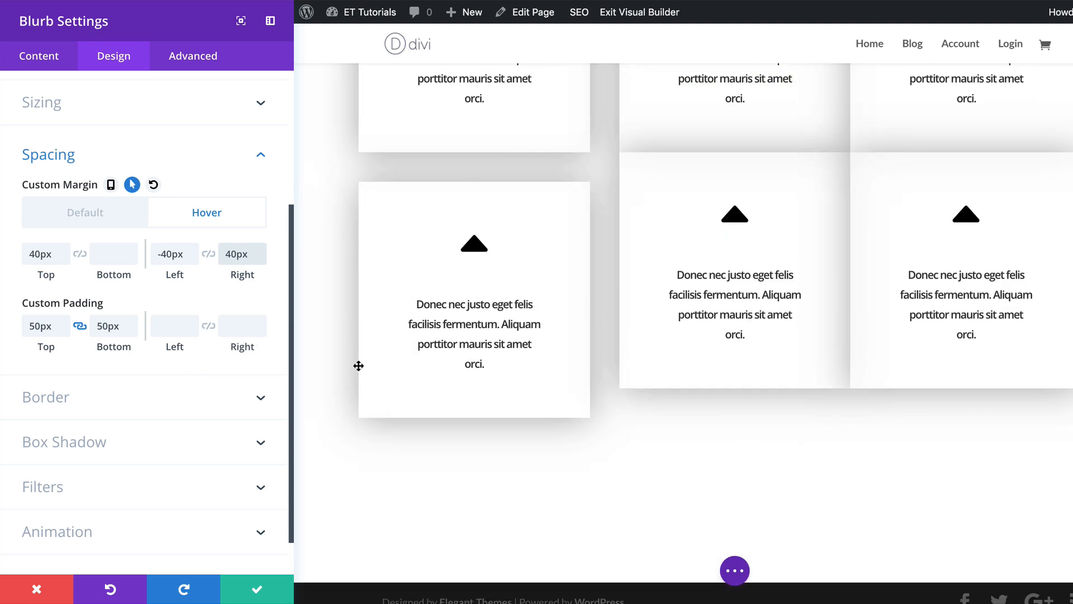
click(88, 404)
click(62, 224)
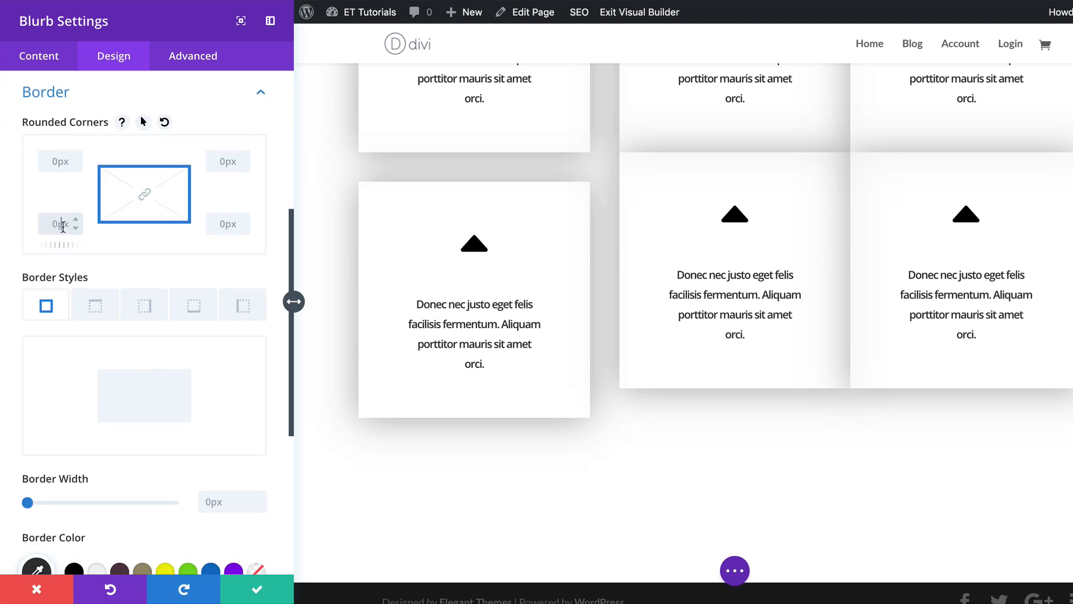
key(BackSpace)
text(30)
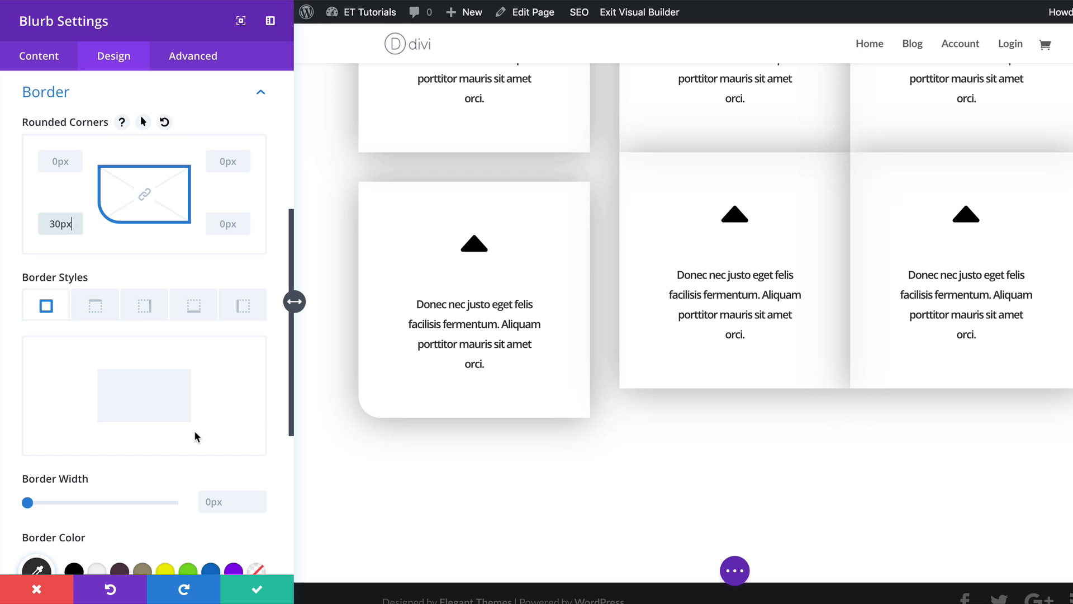
Apply the Slide animation style to this blurb with the direction set to Right.
scroll(196, 431, down, 6)
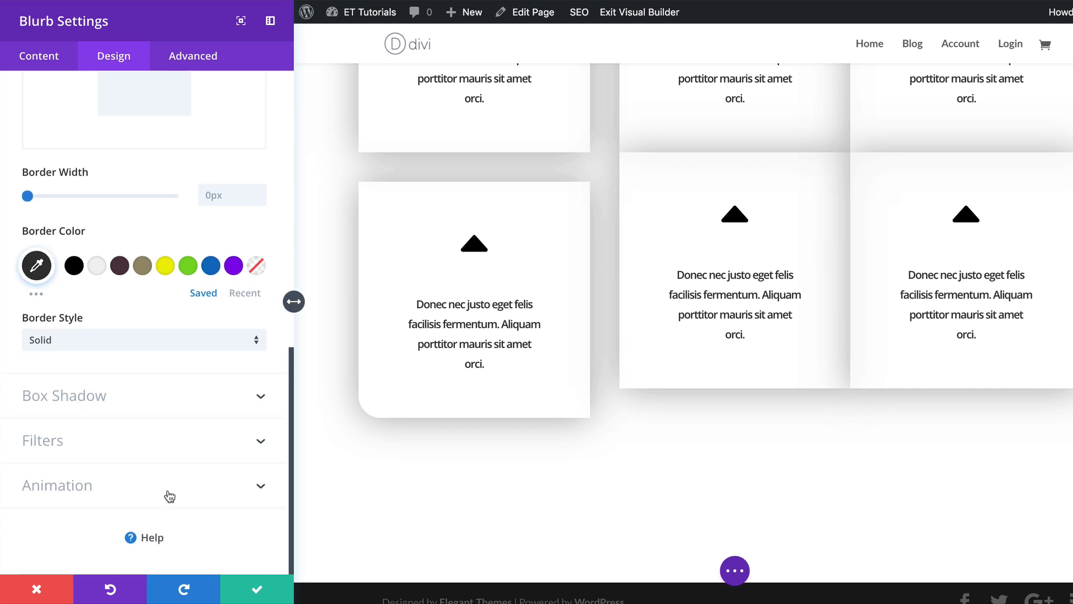
click(168, 492)
click(178, 341)
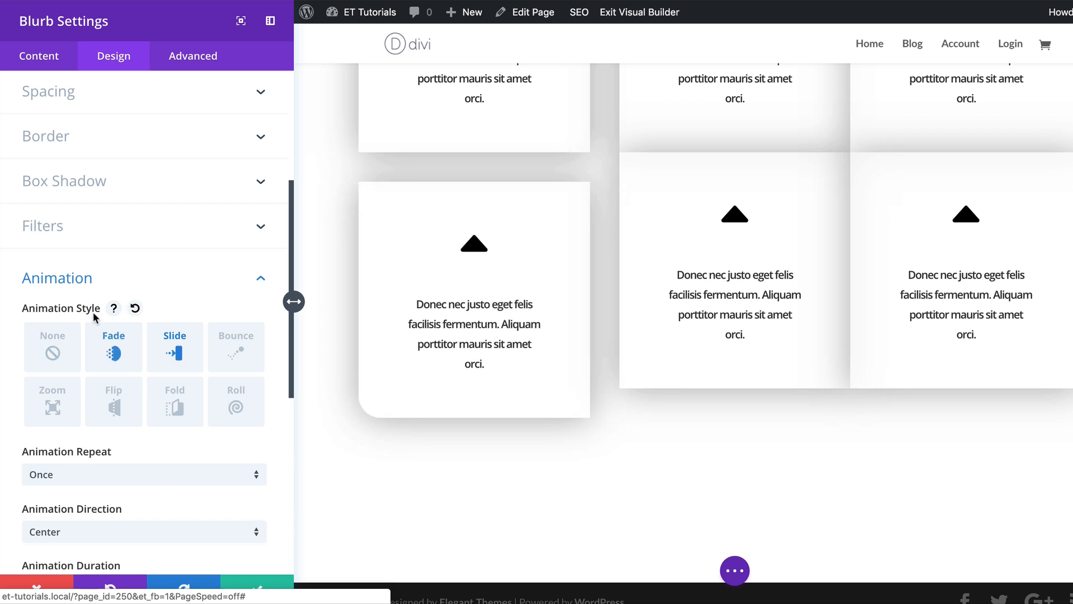
scroll(179, 487, down, 2)
click(165, 476)
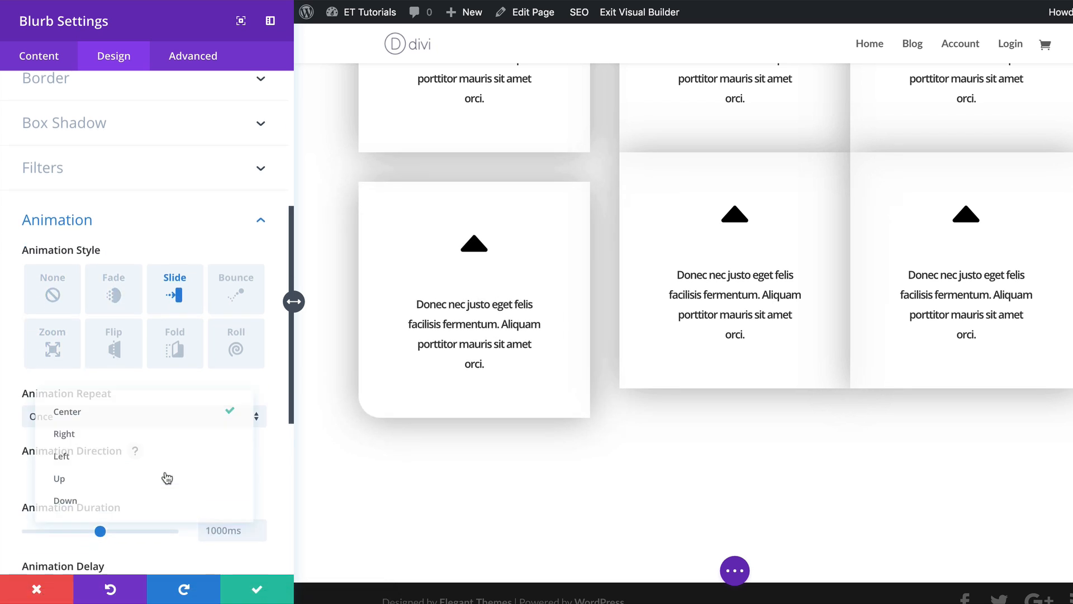
click(127, 432)
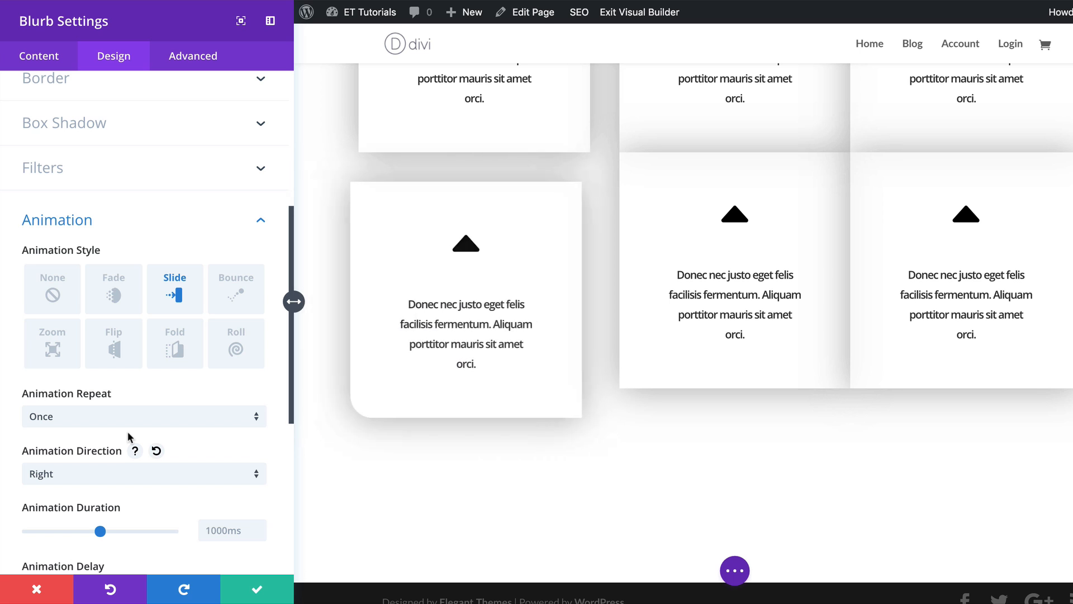
scroll(146, 452, down, 3)
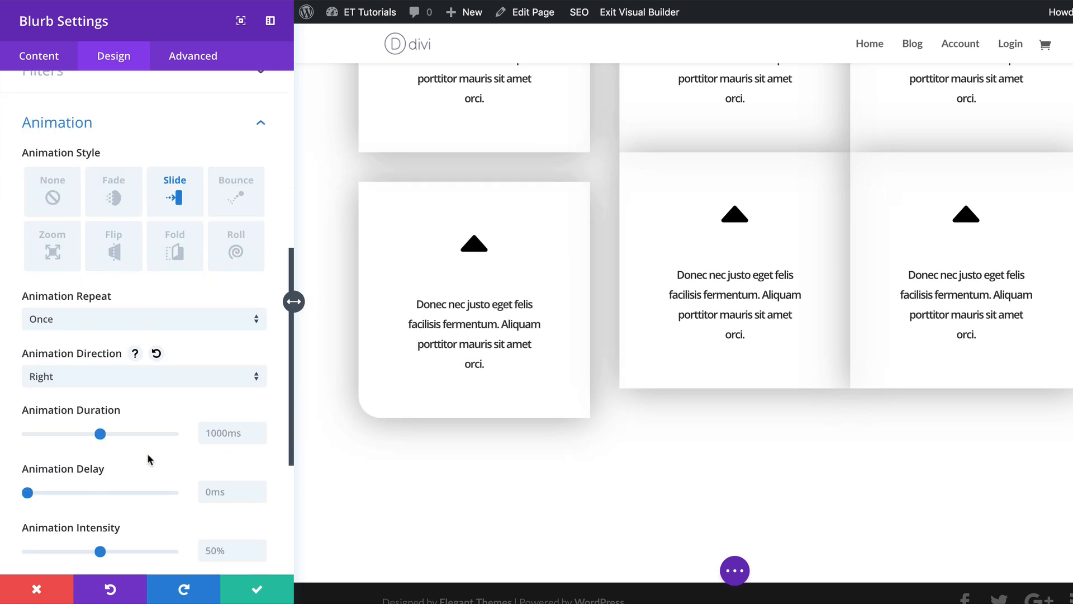
Set this blurb's animation delay to 1400ms and save its settings.
scroll(147, 454, down, 1)
click(228, 475)
text(1400ms)
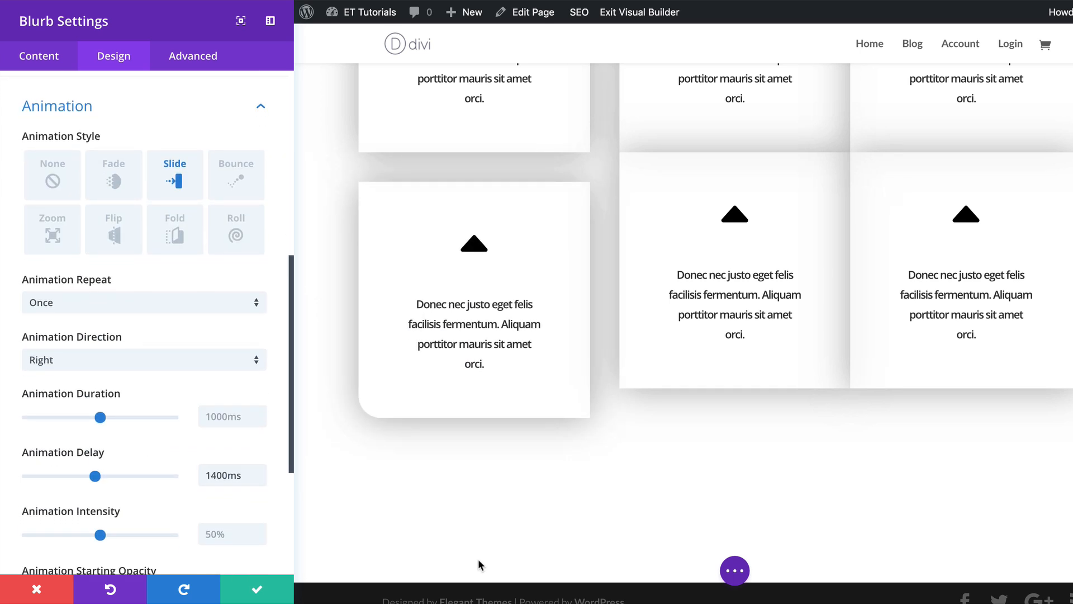
click(263, 597)
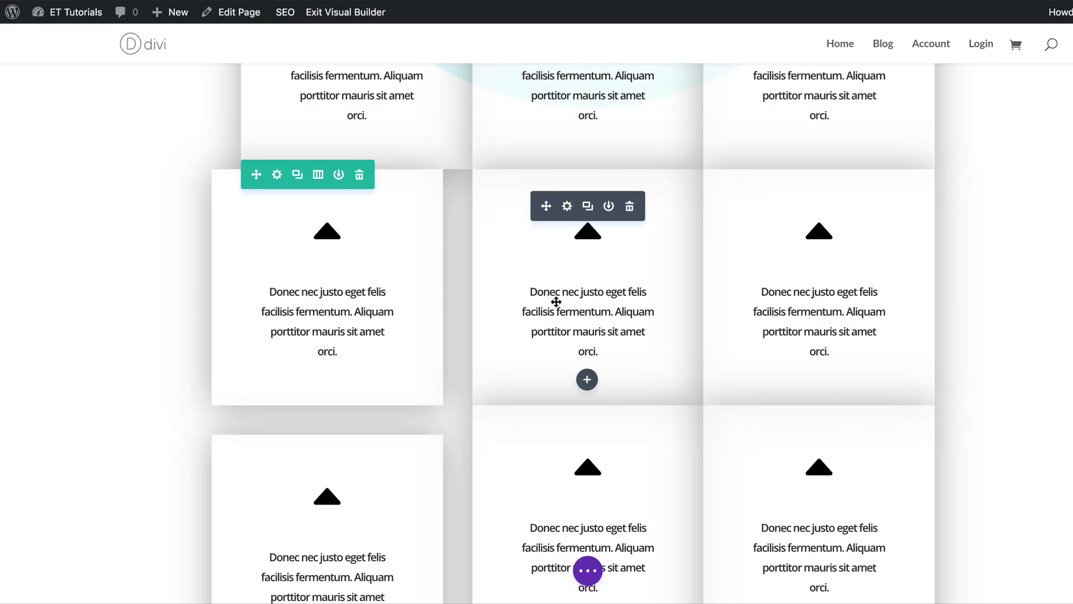
Open the second blurb of the third row and set its hover top margin to 40px.
scroll(639, 468, down, 4)
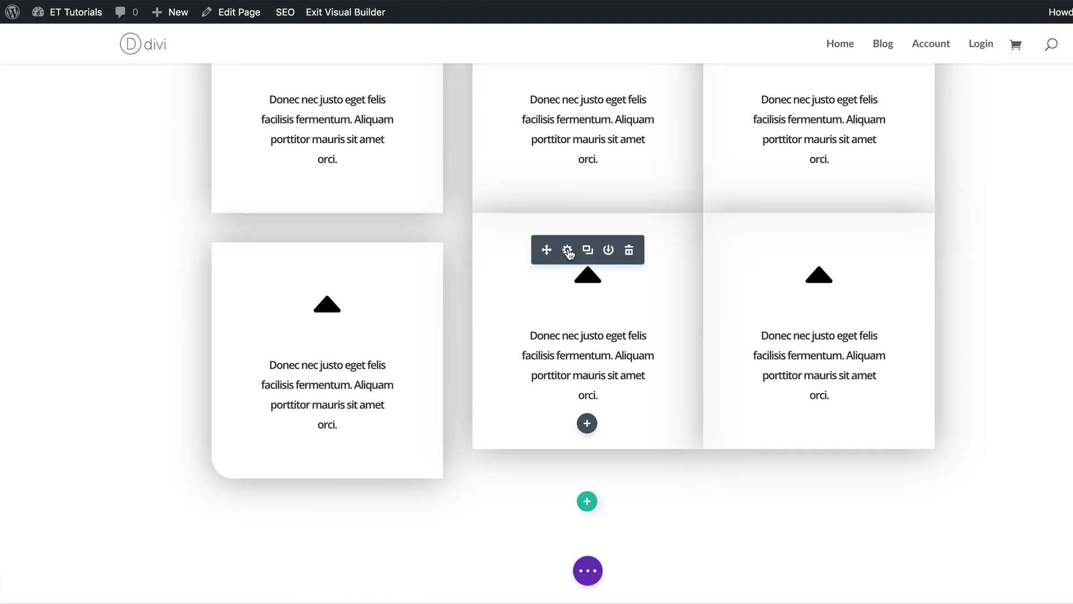
click(566, 247)
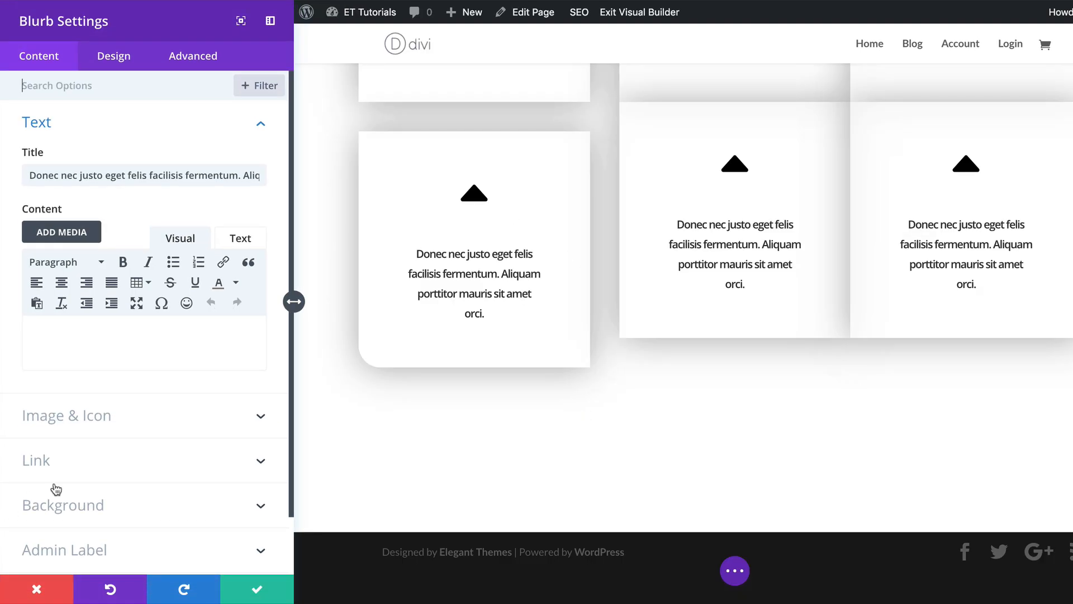
click(100, 505)
click(122, 347)
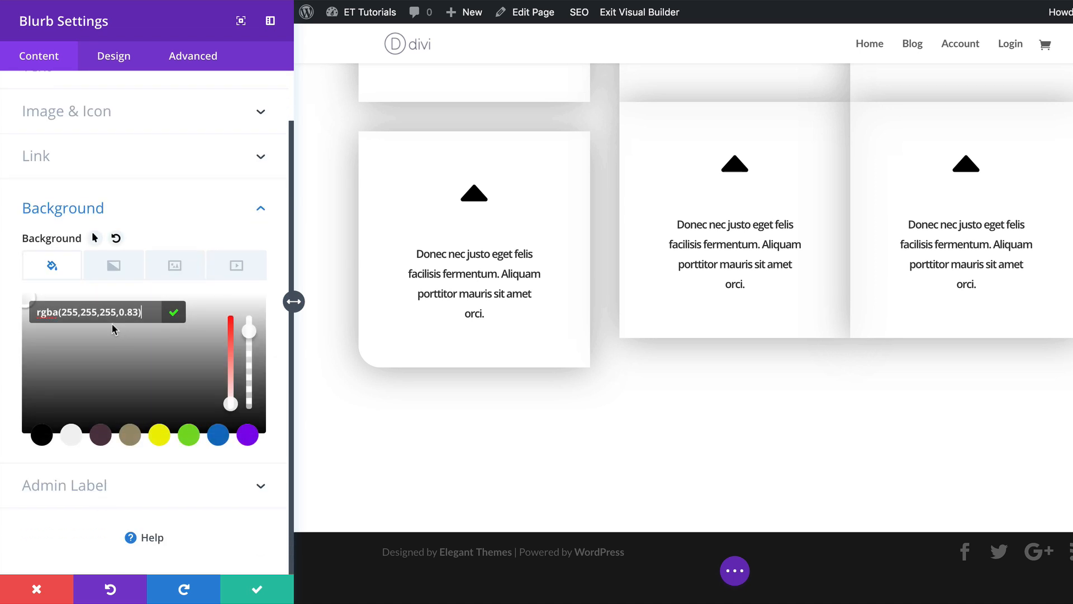
click(115, 55)
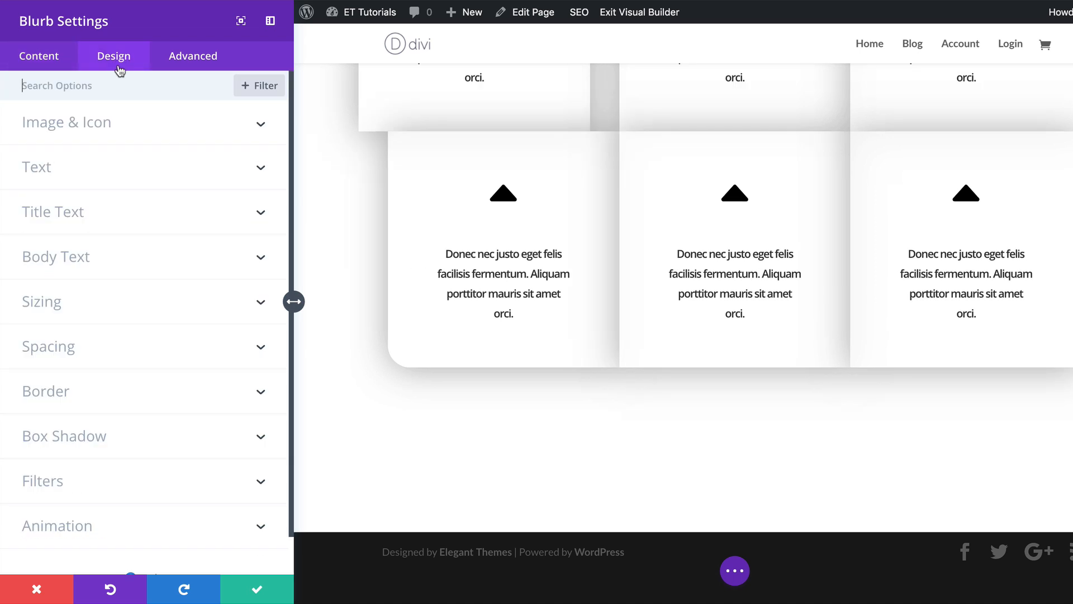
click(73, 343)
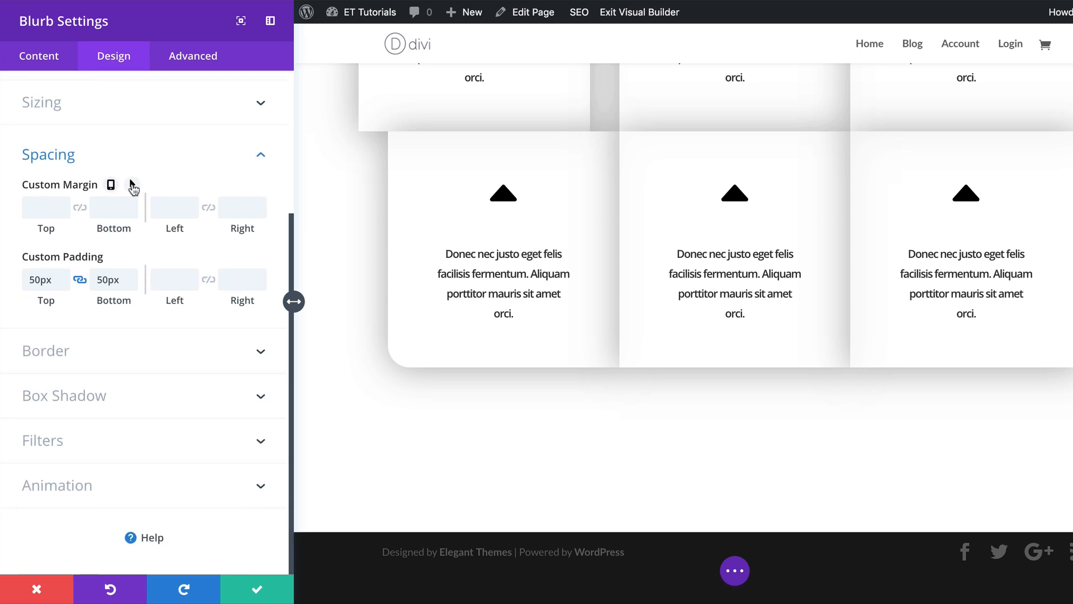
click(131, 185)
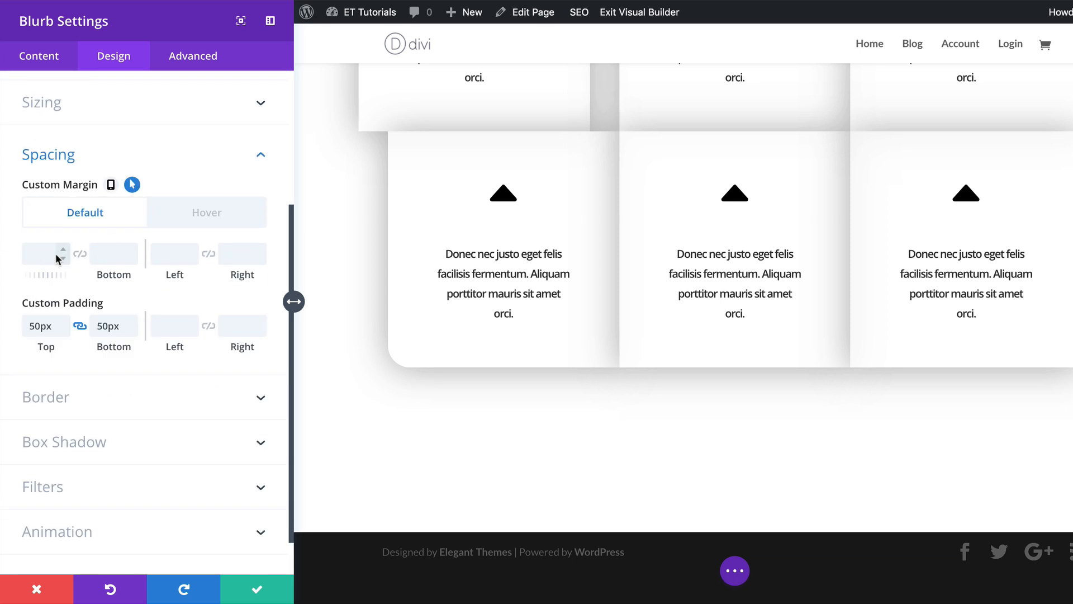
click(198, 212)
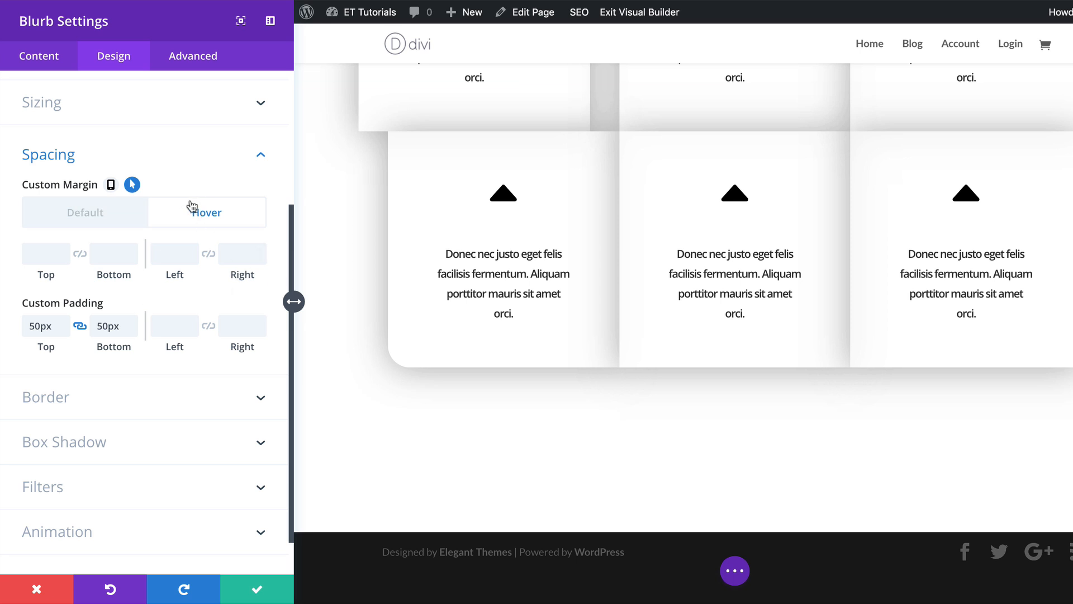
click(49, 250)
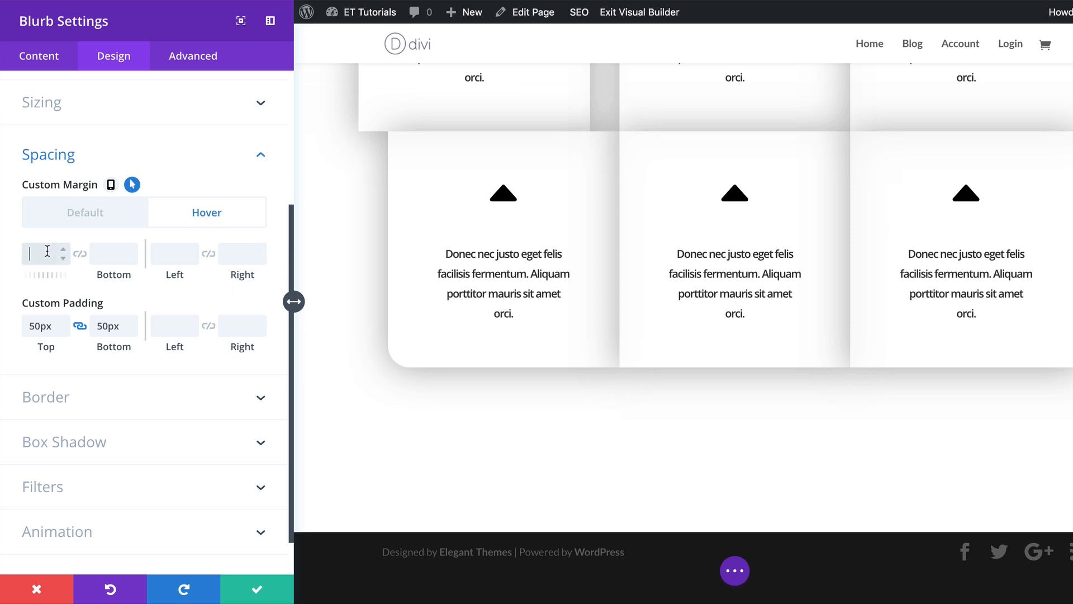
text(40px)
Apply the Slide animation style to this blurb with the direction set to Right.
click(154, 534)
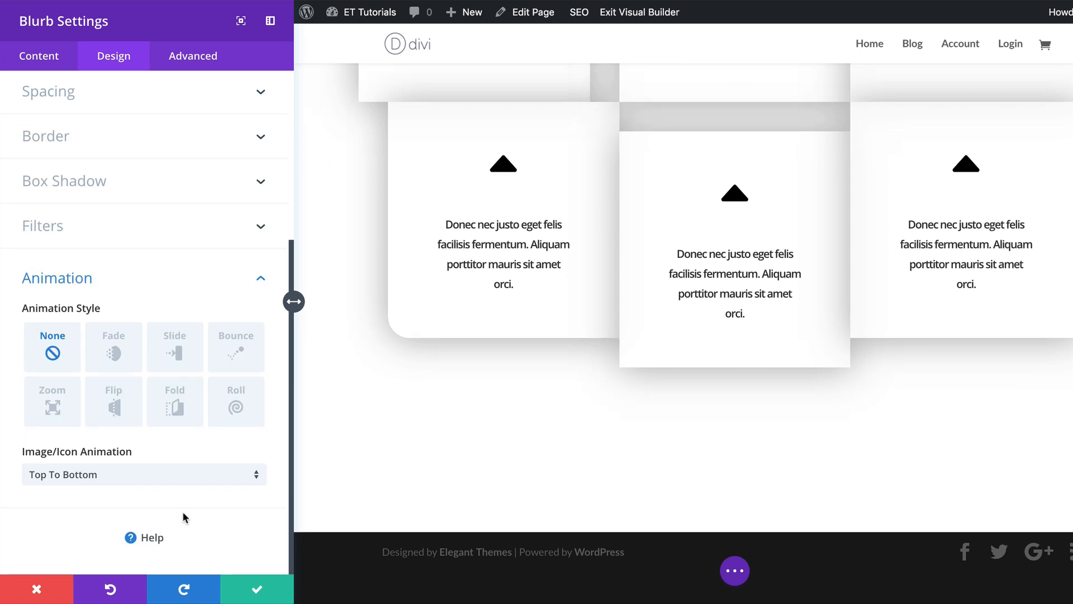
click(178, 347)
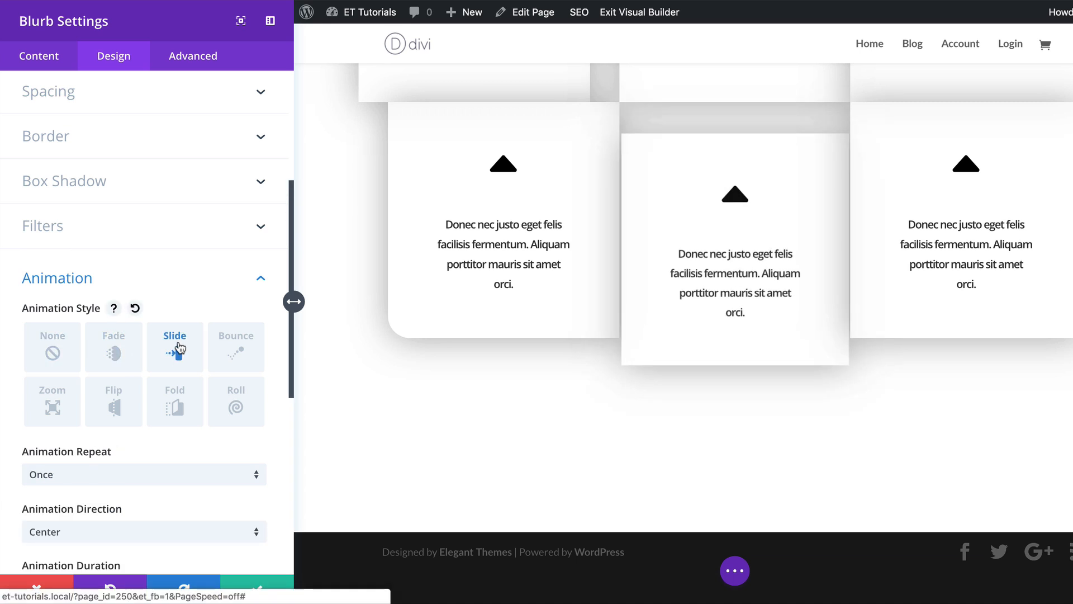
scroll(84, 508, down, 1)
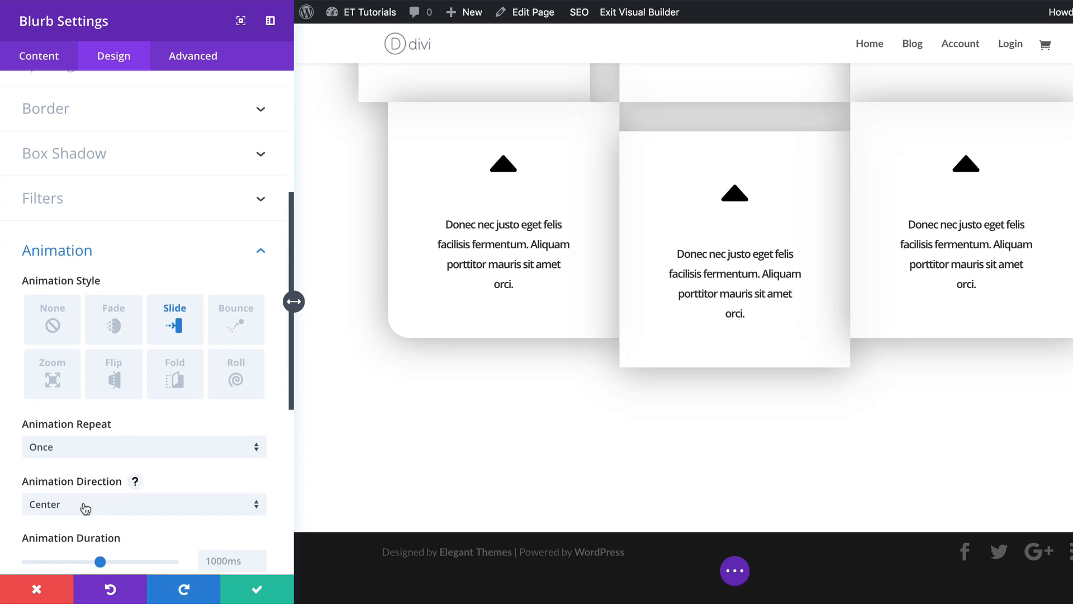
click(83, 506)
click(73, 431)
Set this blurb's animation delay to 1600ms and save its settings.
scroll(74, 434, down, 5)
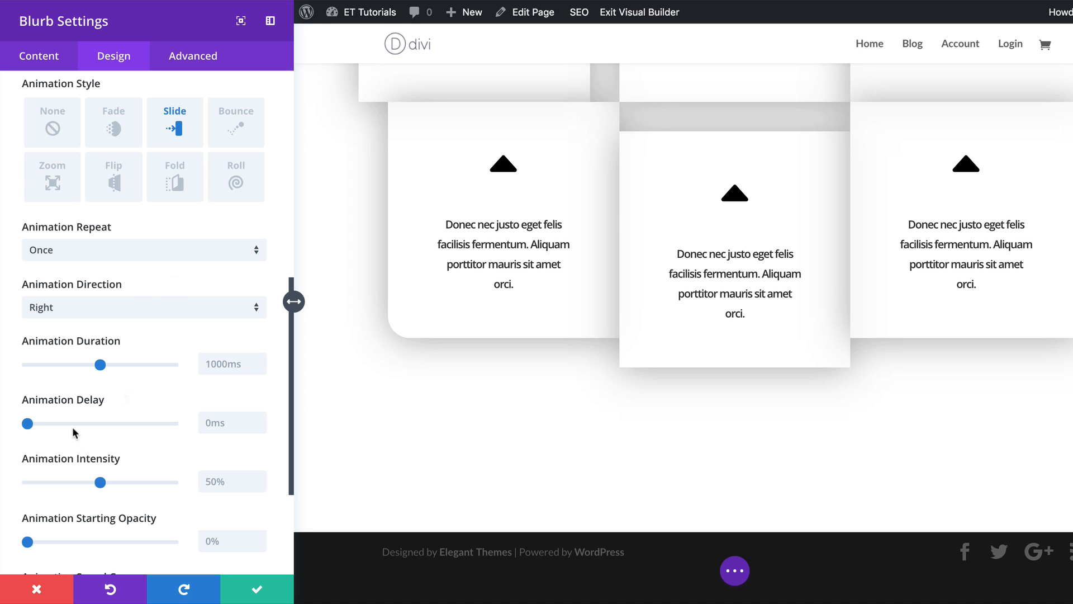
click(211, 422)
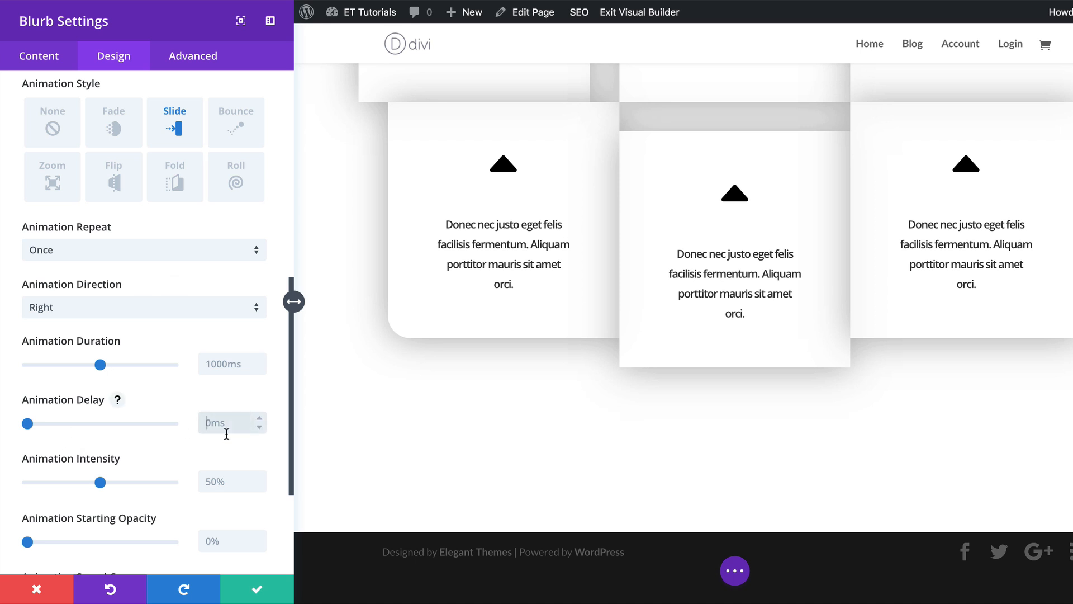
text(1600ms)
click(257, 588)
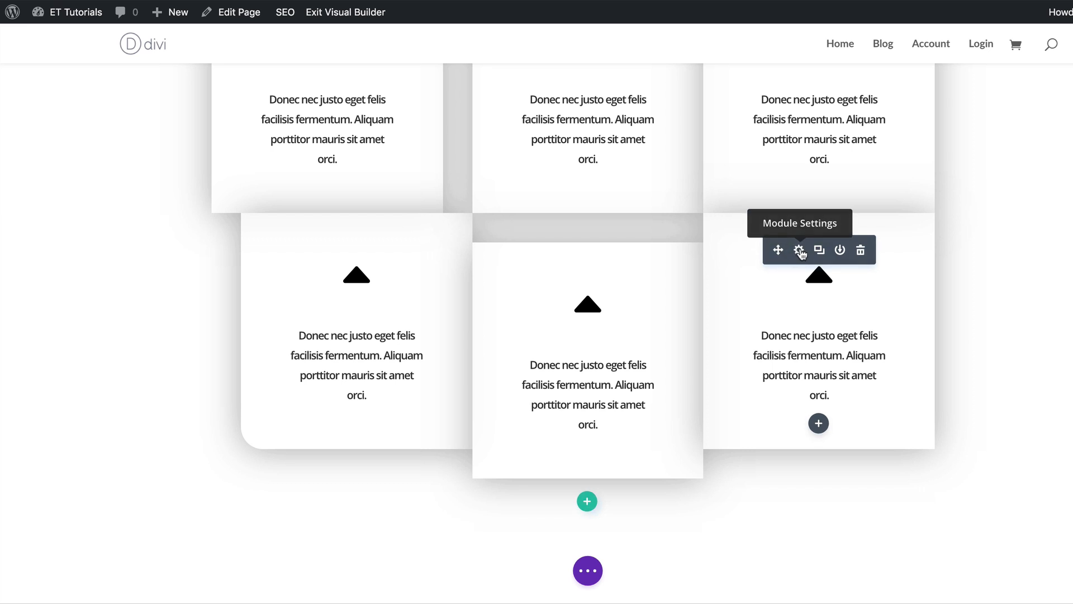
Open the third blurb of the third row and set its hover margins: top 40px, left 40px, right -40px.
click(799, 251)
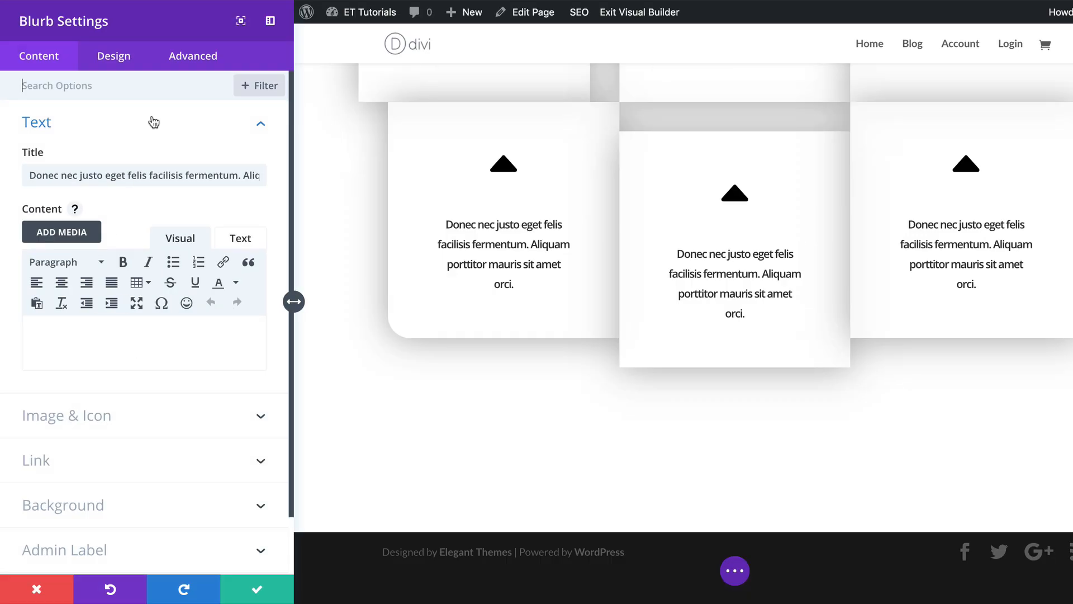
click(125, 60)
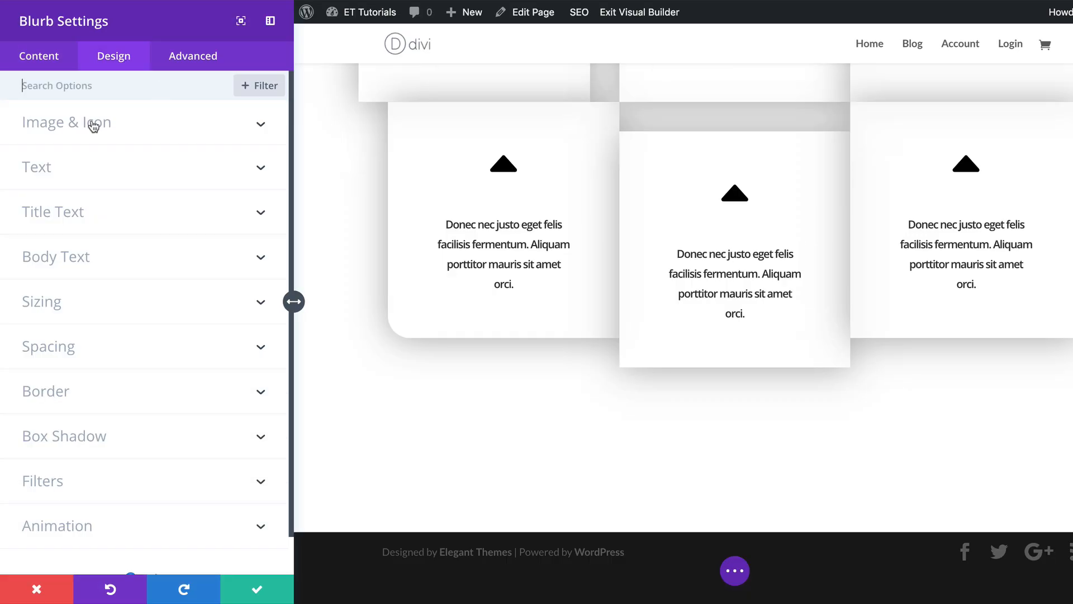
click(91, 362)
click(132, 185)
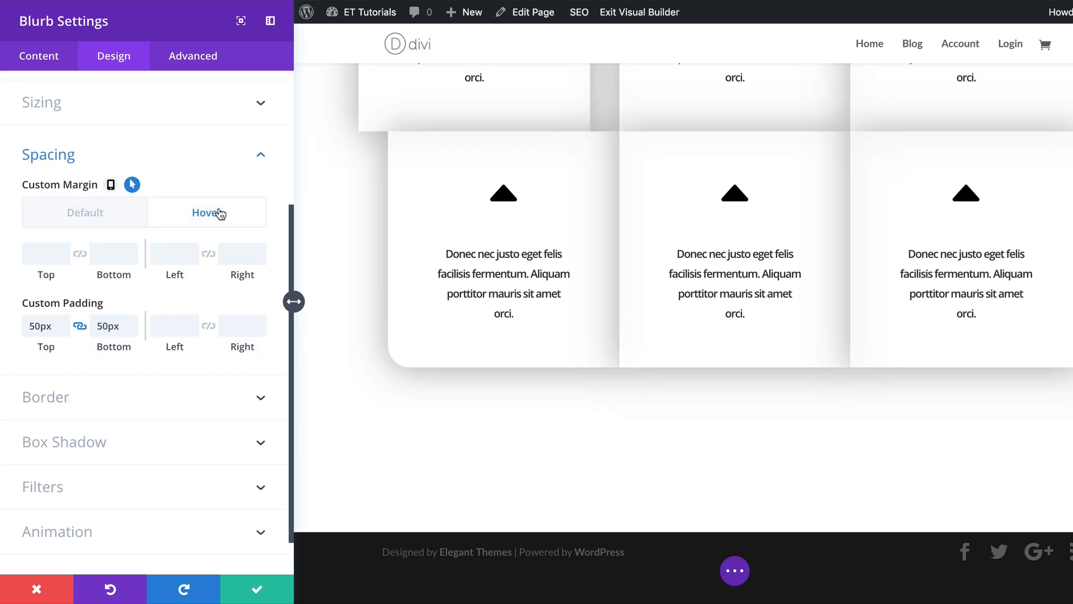
click(48, 255)
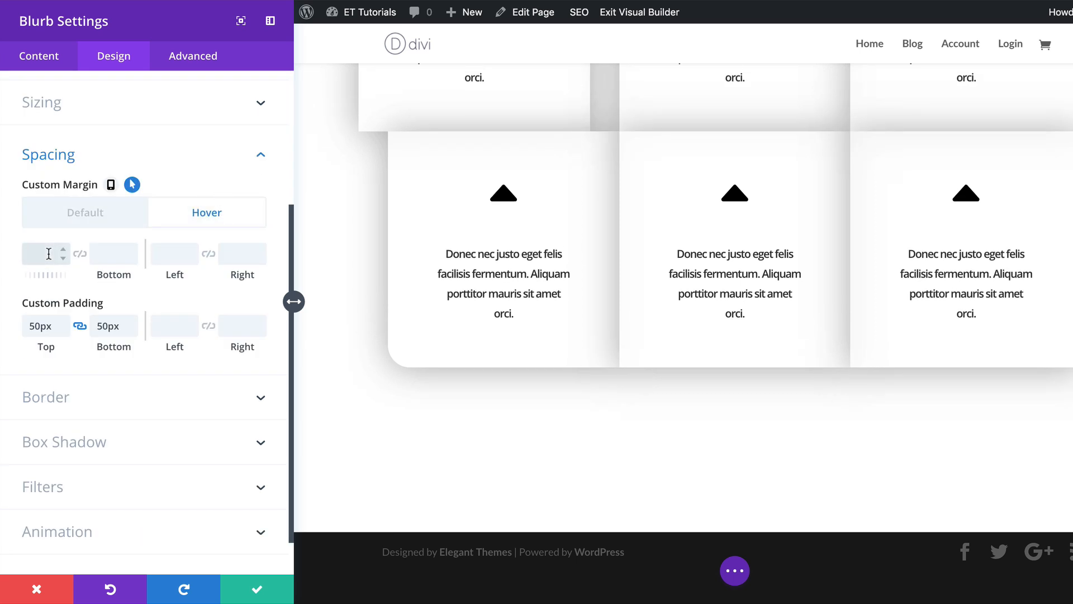
text(40)
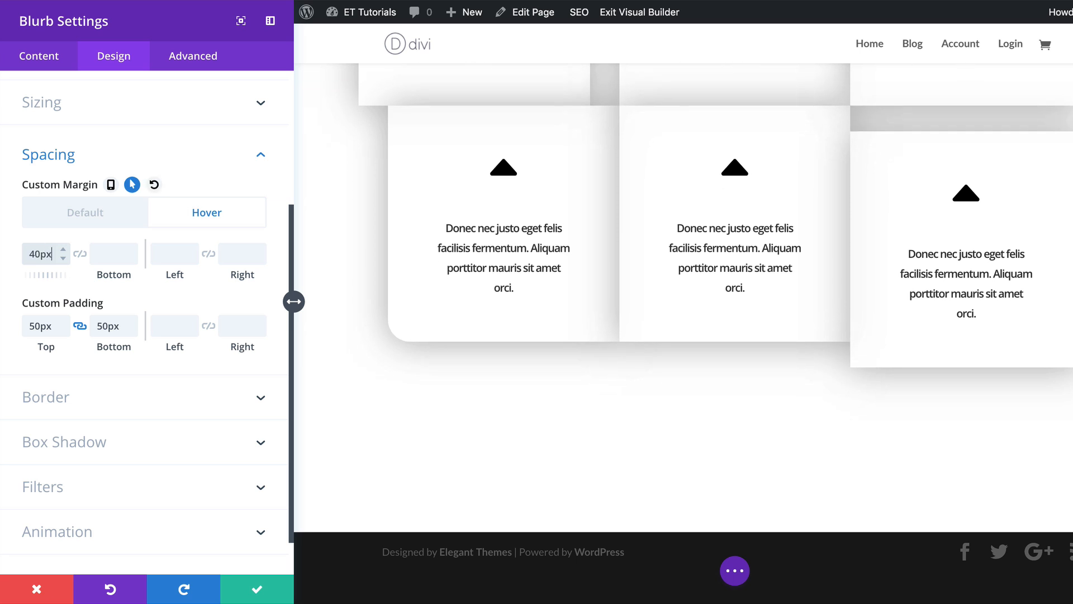
click(171, 254)
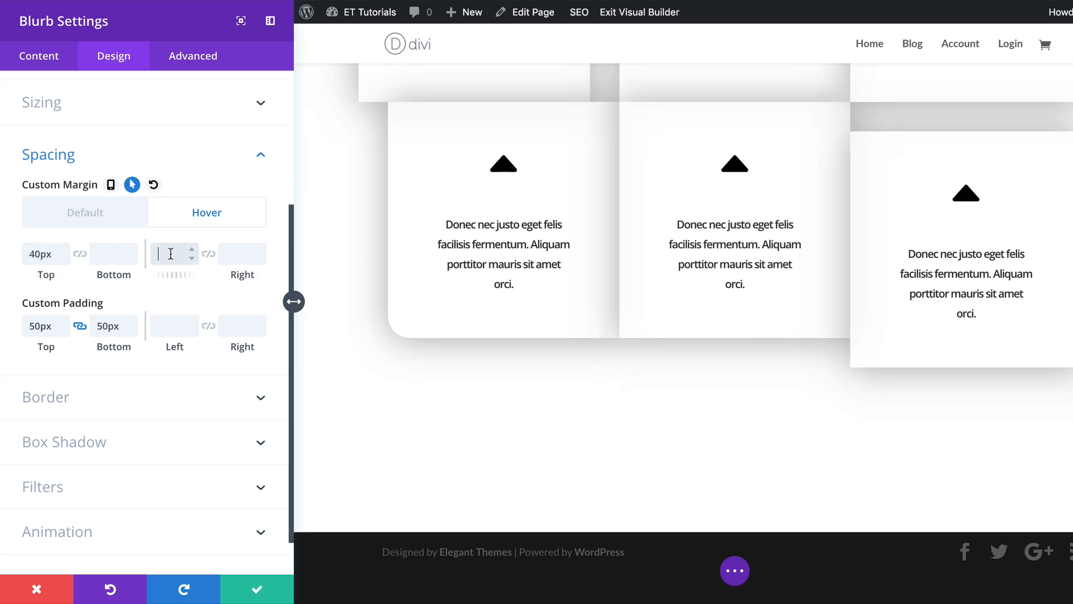
text(40)
click(232, 253)
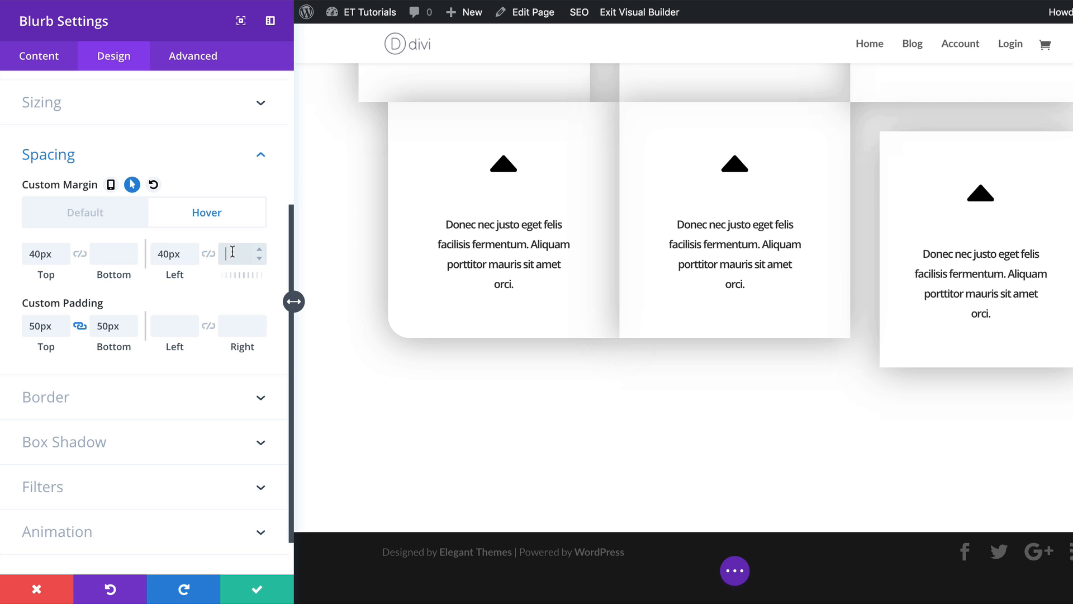
text(-40)
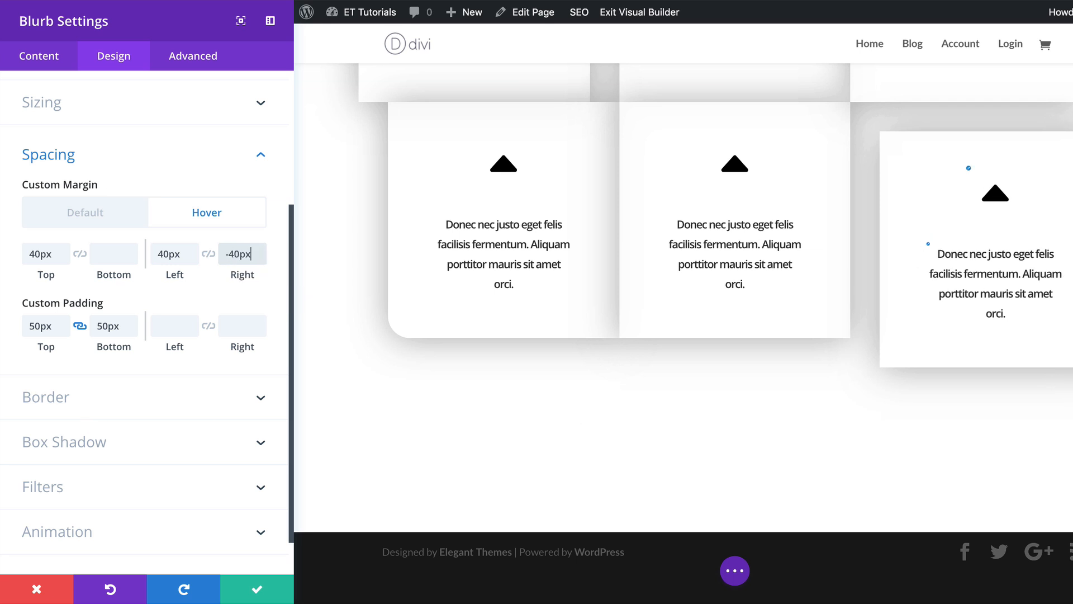
Unlink the corners and round this blurb's bottom-right corner to 30px.
click(65, 388)
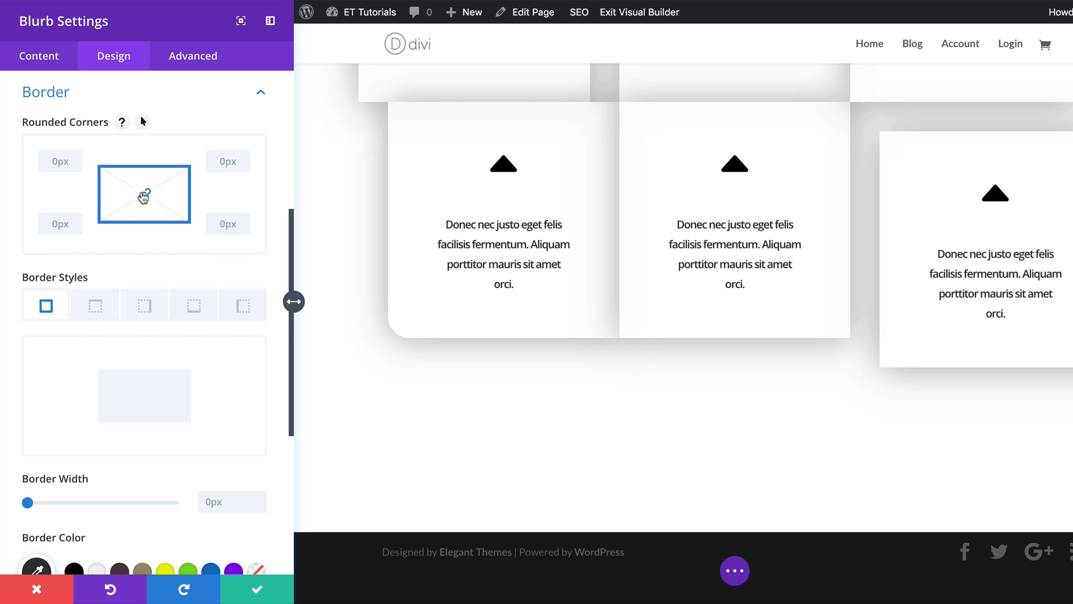
click(144, 196)
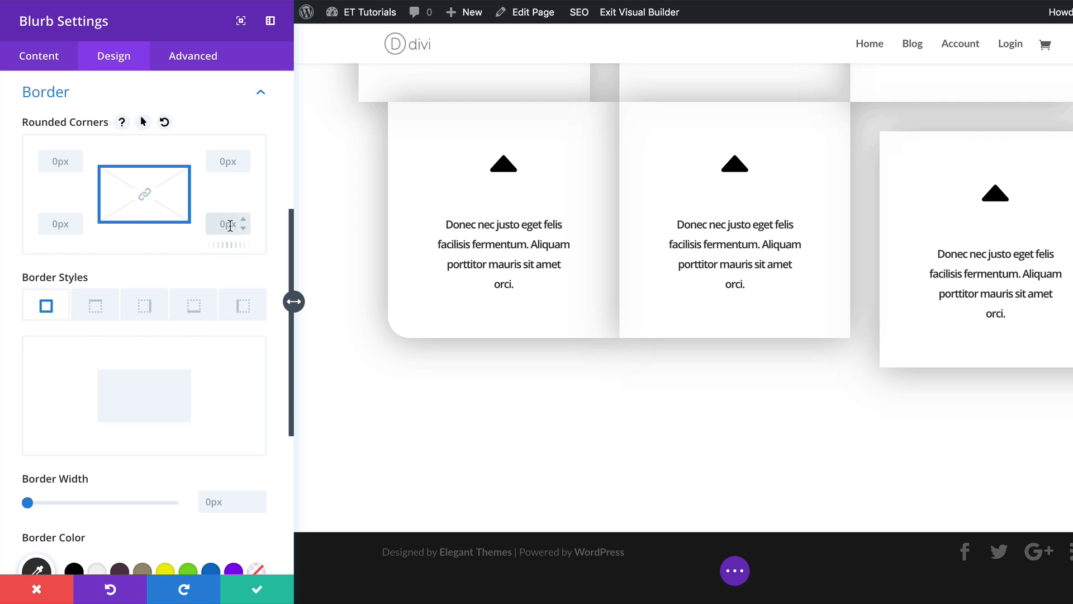
click(230, 224)
text(30)
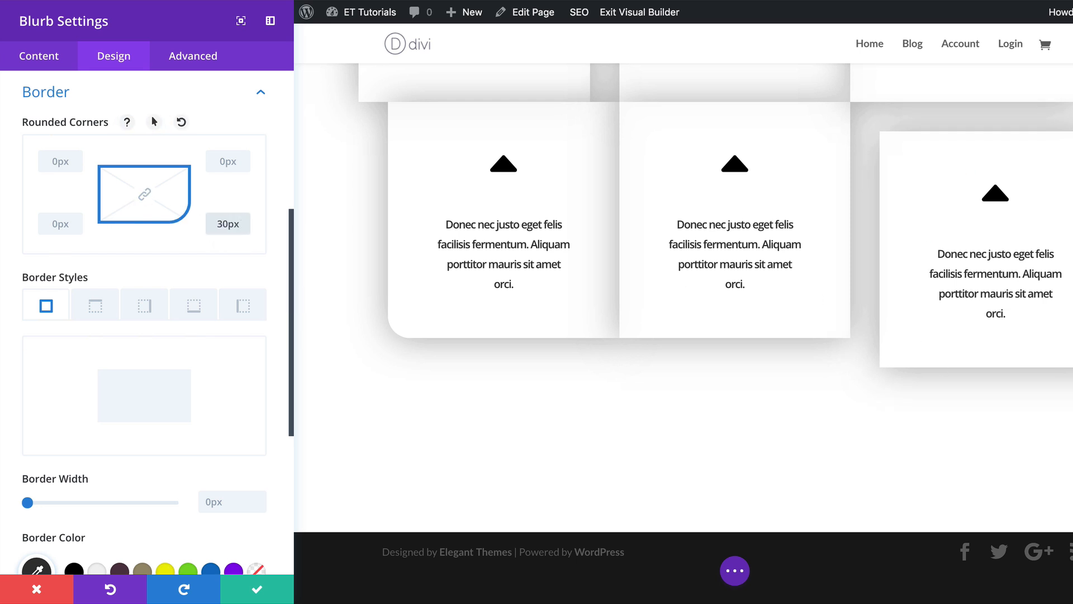
Apply the Slide animation style to this blurb and pick an animation direction.
scroll(28, 472, down, 5)
click(59, 485)
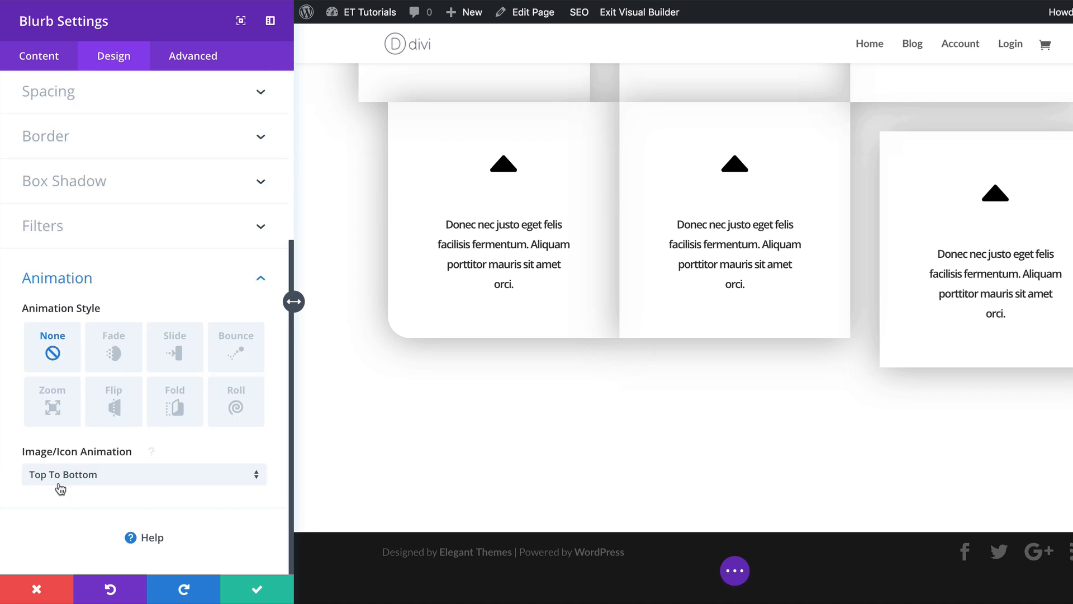
click(175, 349)
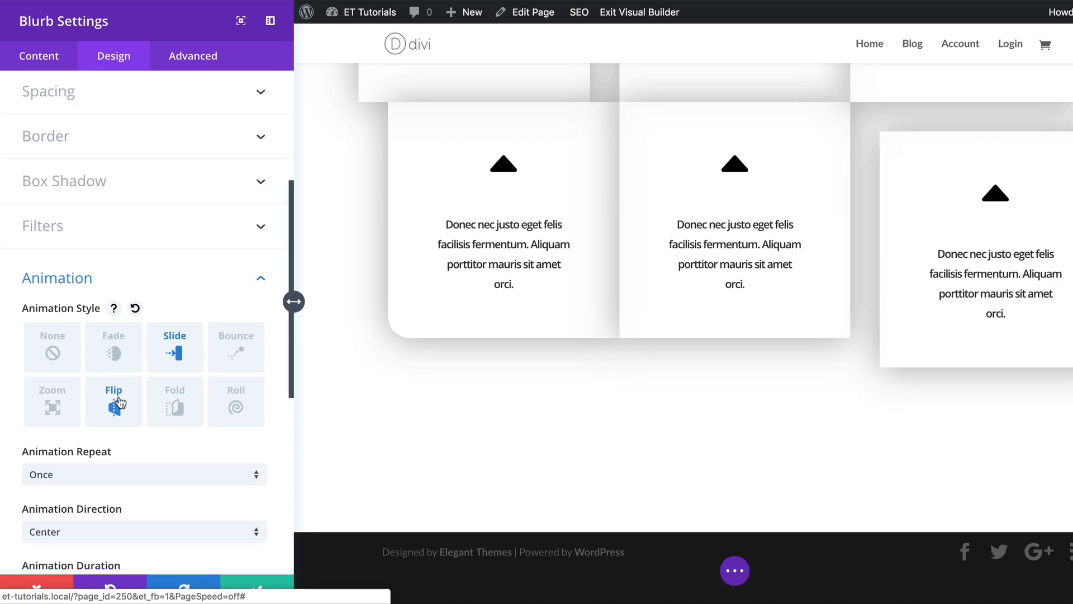
scroll(106, 486, down, 5)
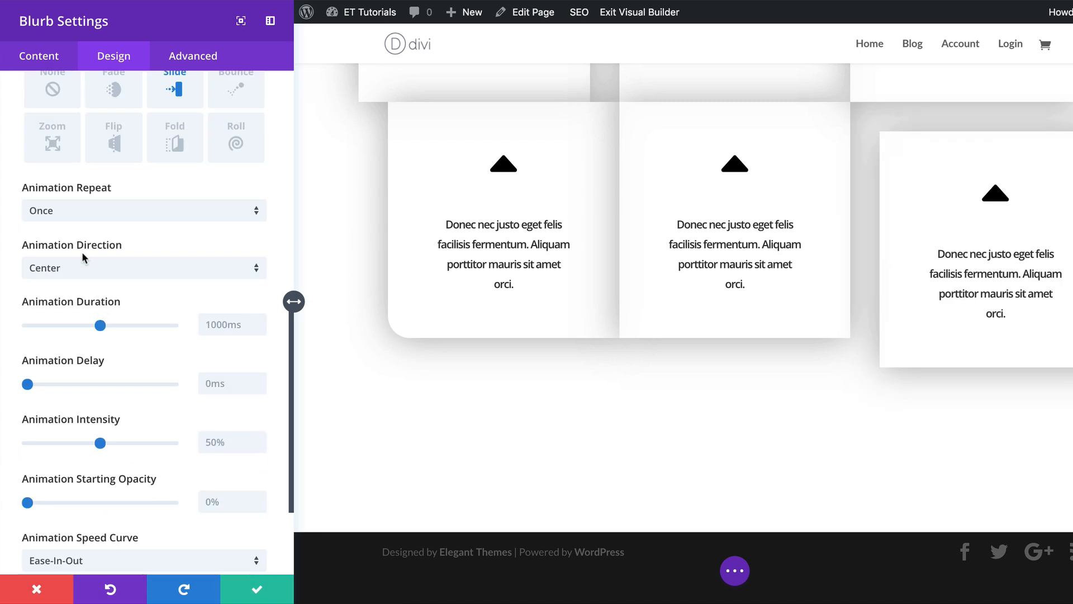
click(88, 268)
click(89, 308)
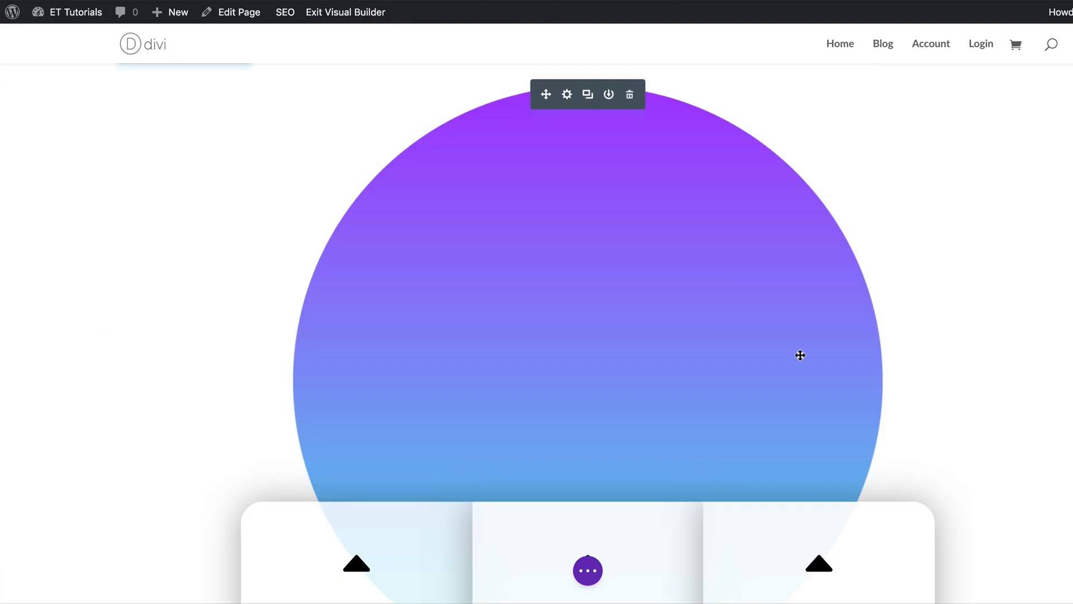
Open the gradient circle image's spacing settings and move its -520px custom margin from top to bottom.
scroll(798, 354, down, 5)
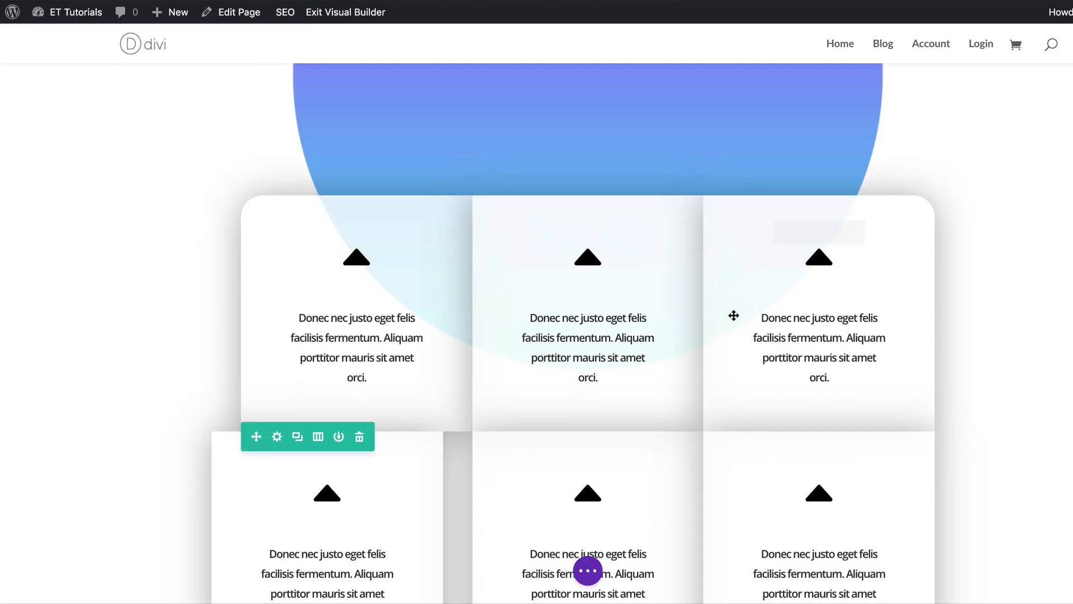
scroll(806, 310, up, 6)
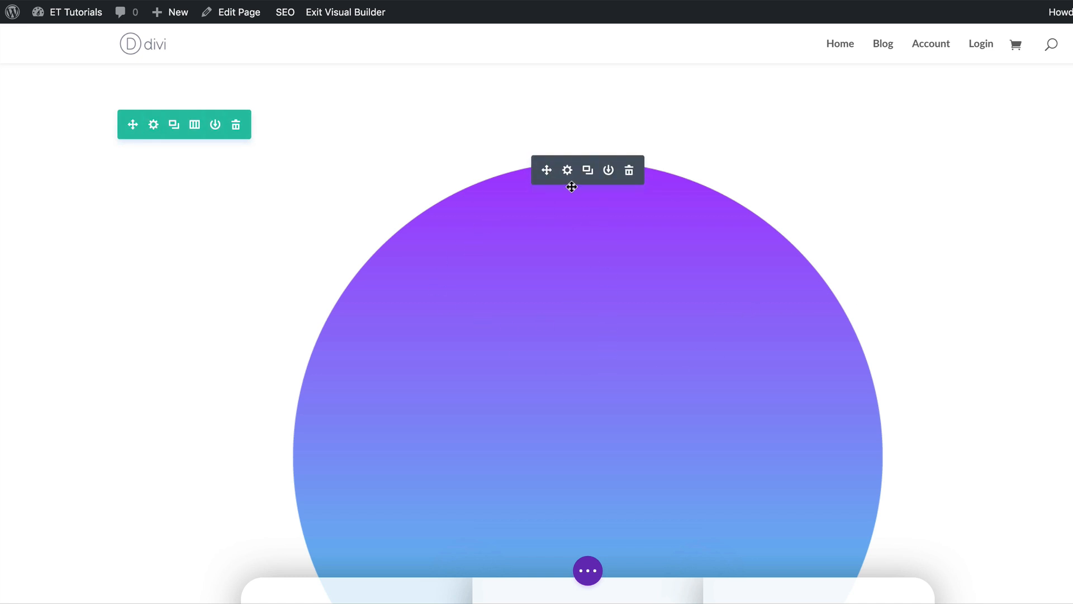
click(567, 170)
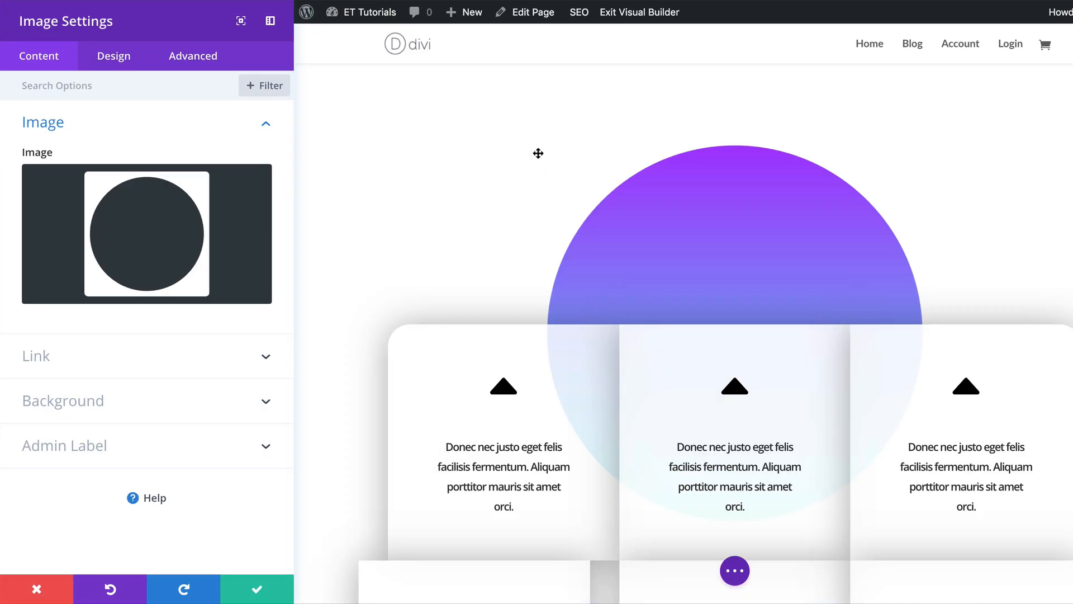
click(126, 63)
click(68, 215)
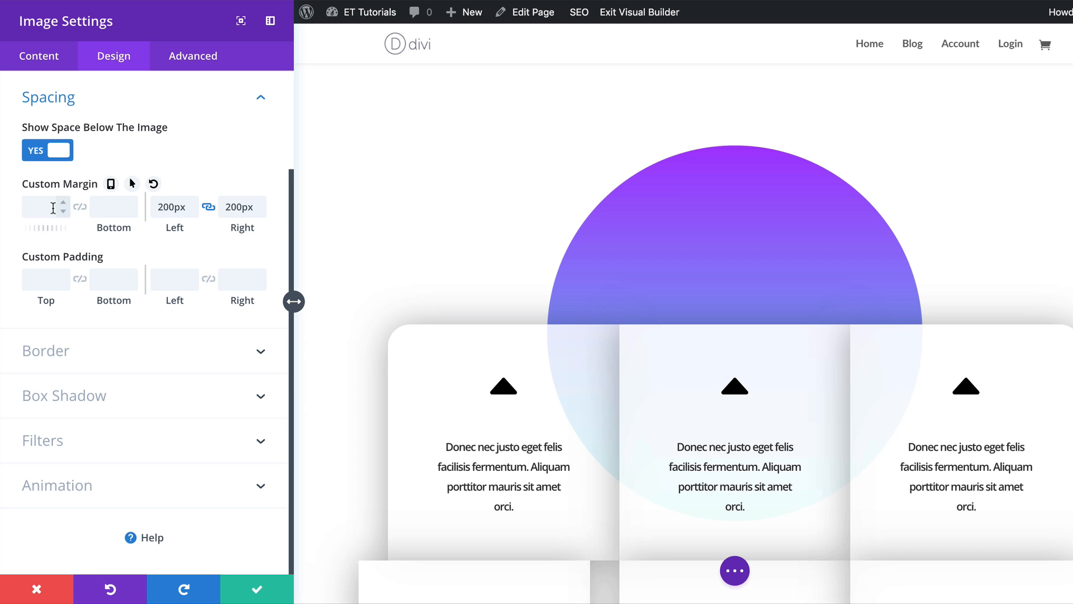
click(41, 207)
scroll(174, 239, down, 6)
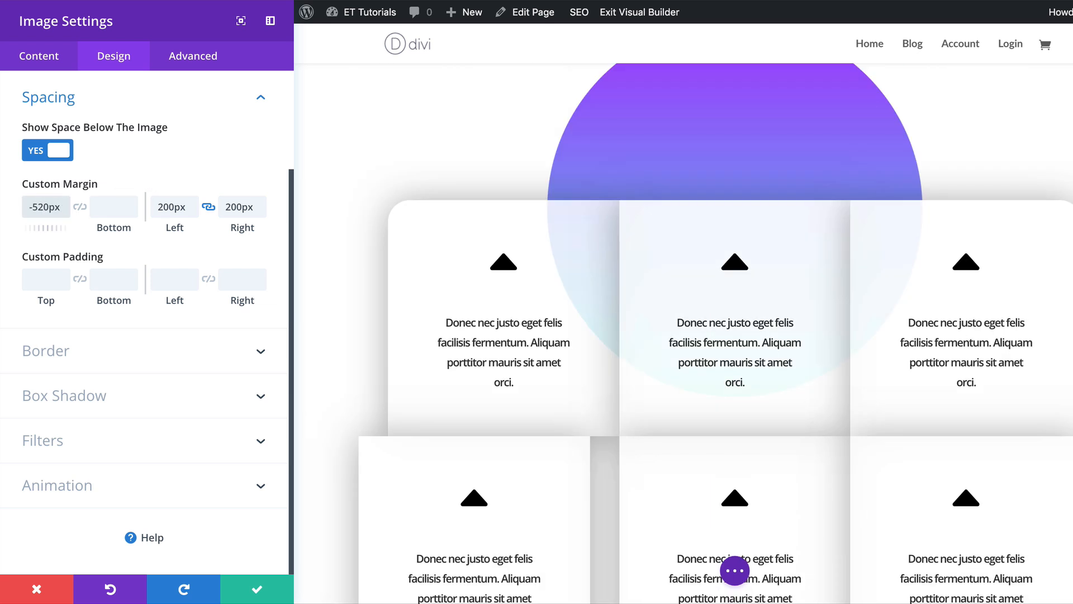
double_click(39, 204)
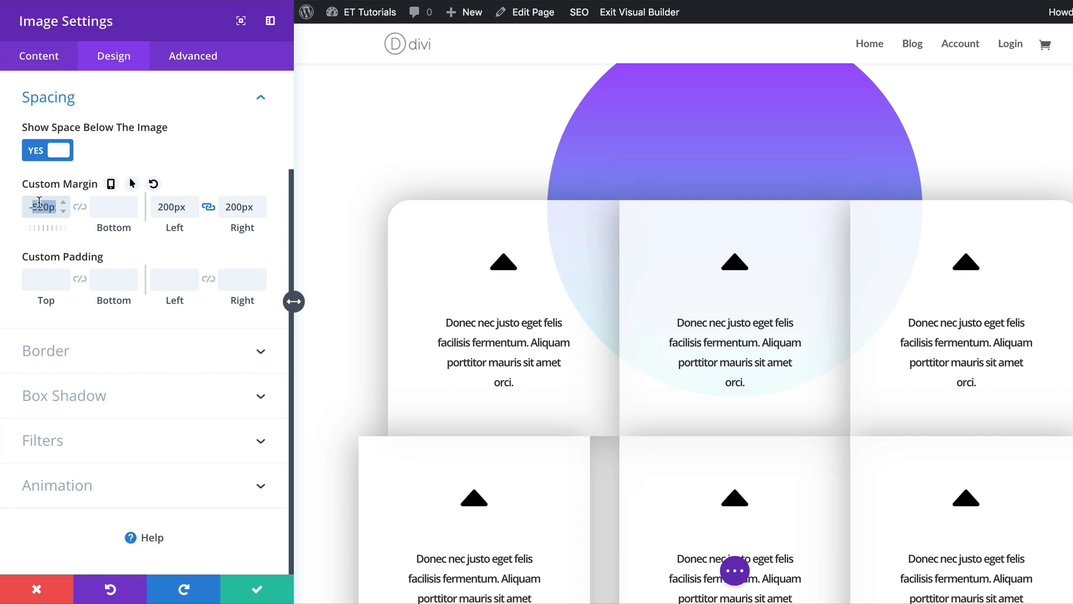
drag(39, 204, 112, 207)
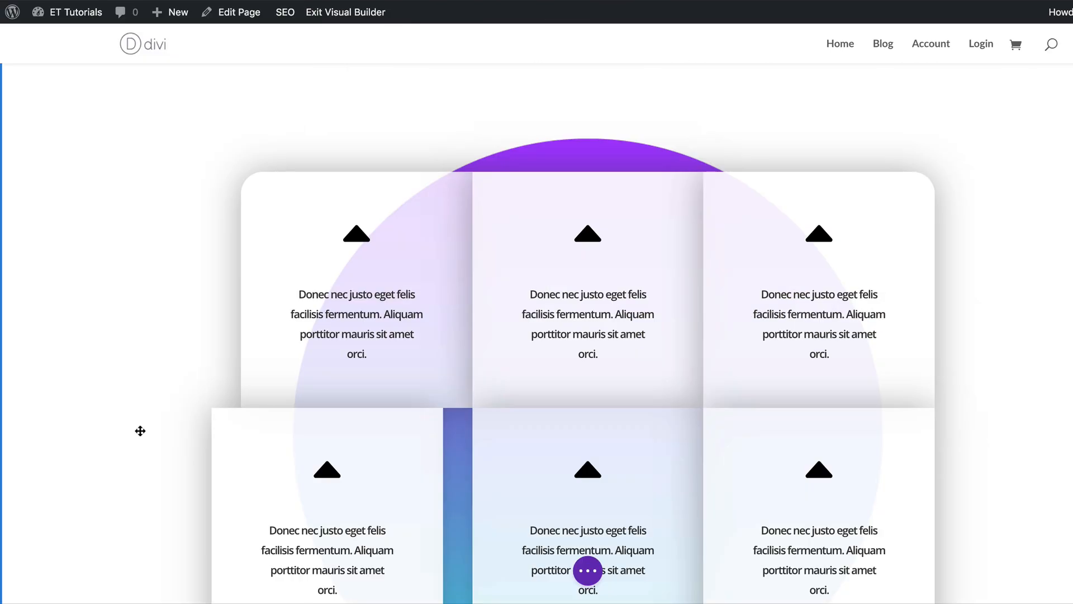
Save the page and exit the Visual Builder.
mouse_move(211, 339)
mouse_move(168, 398)
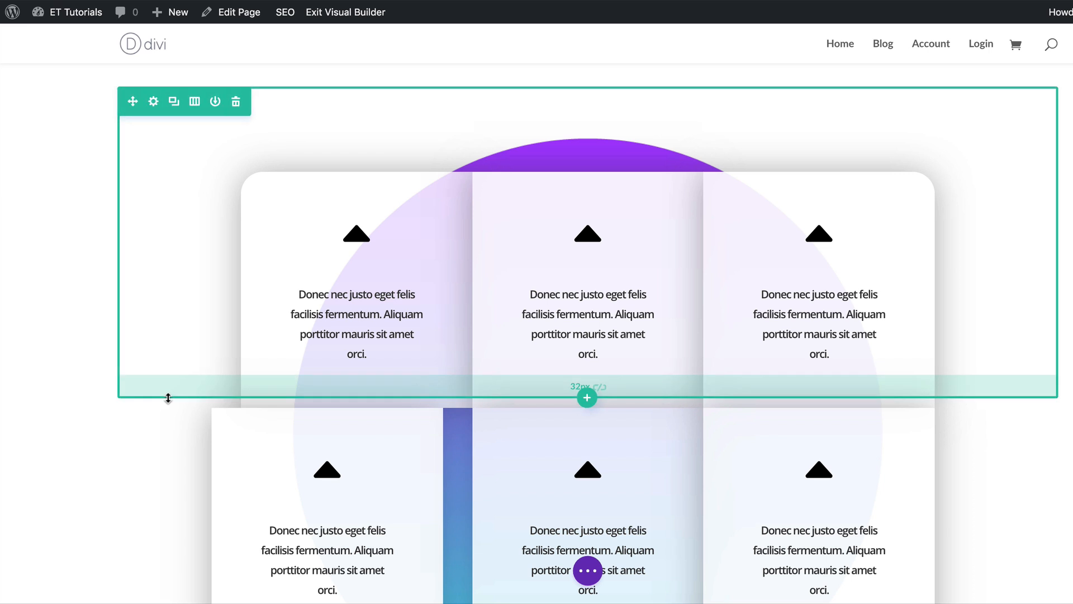
key(super+s)
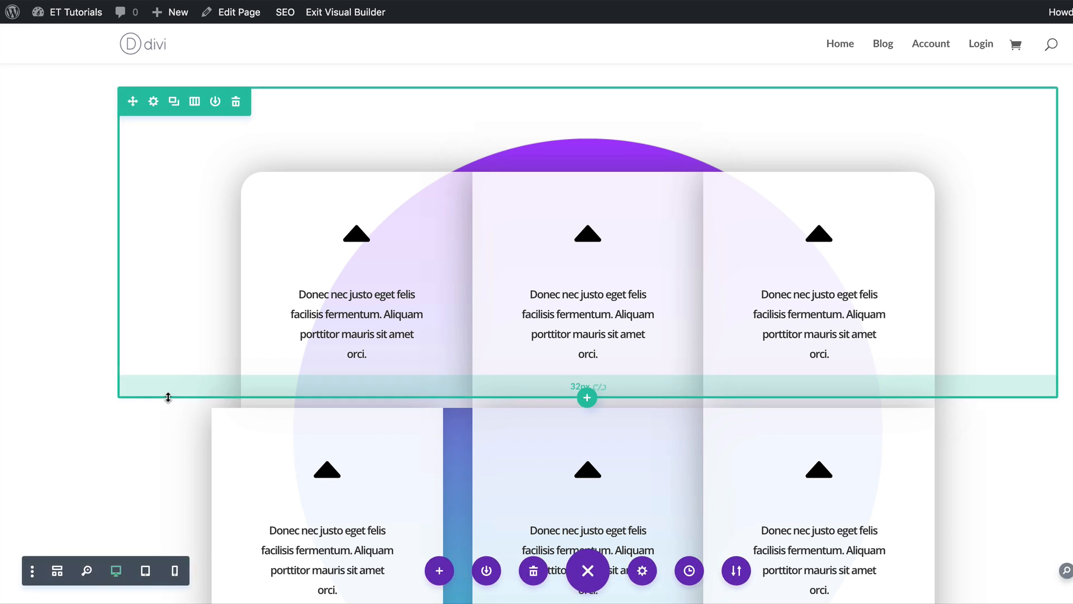
click(346, 12)
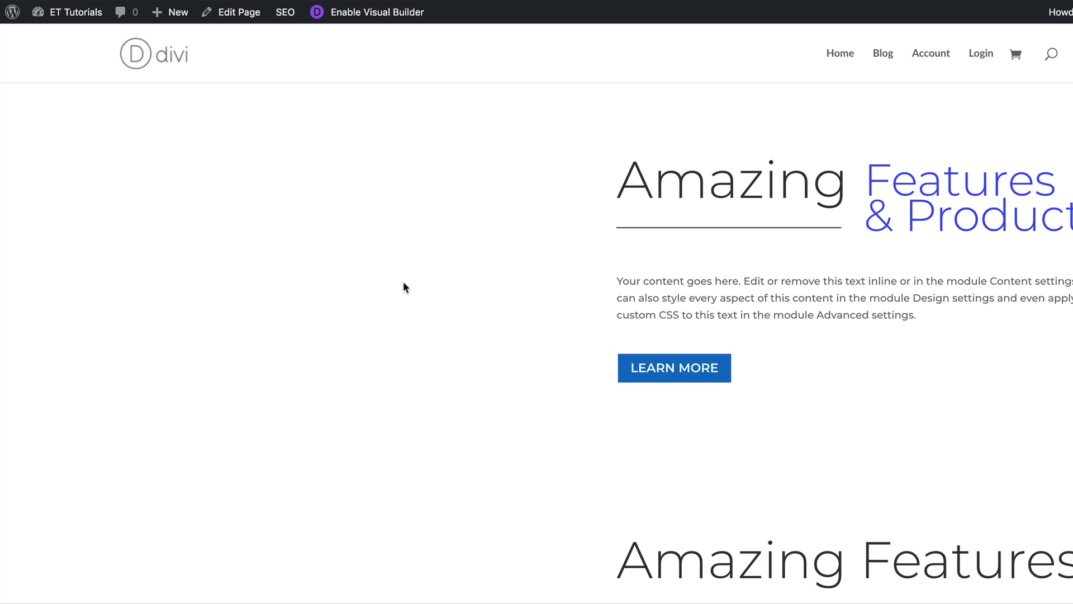
Scroll through the live page to review the colliding sections and blurb grid.
scroll(406, 287, down, 5)
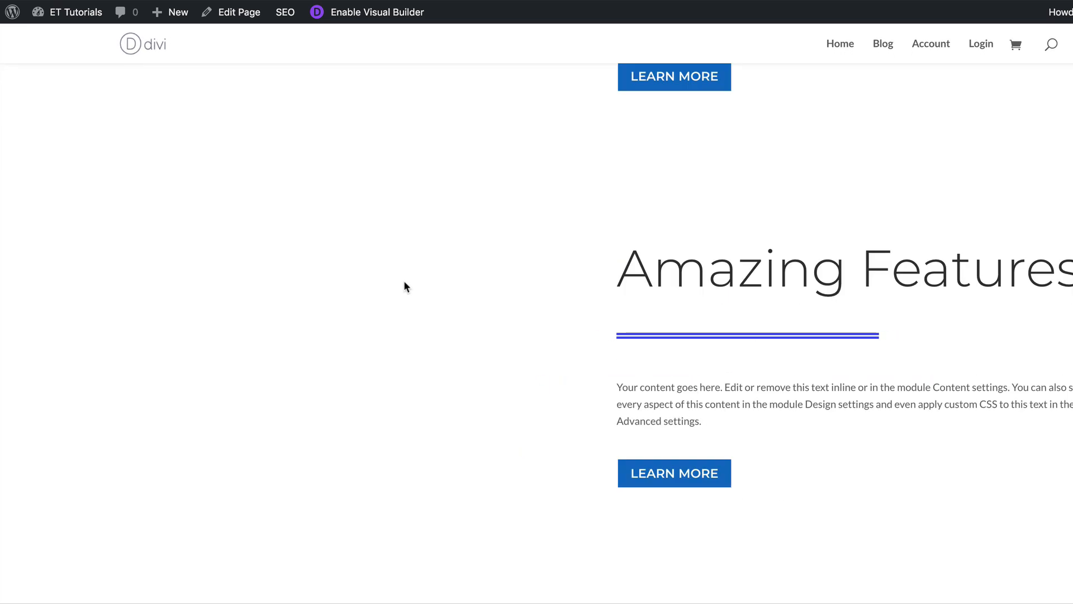
scroll(405, 283, down, 10)
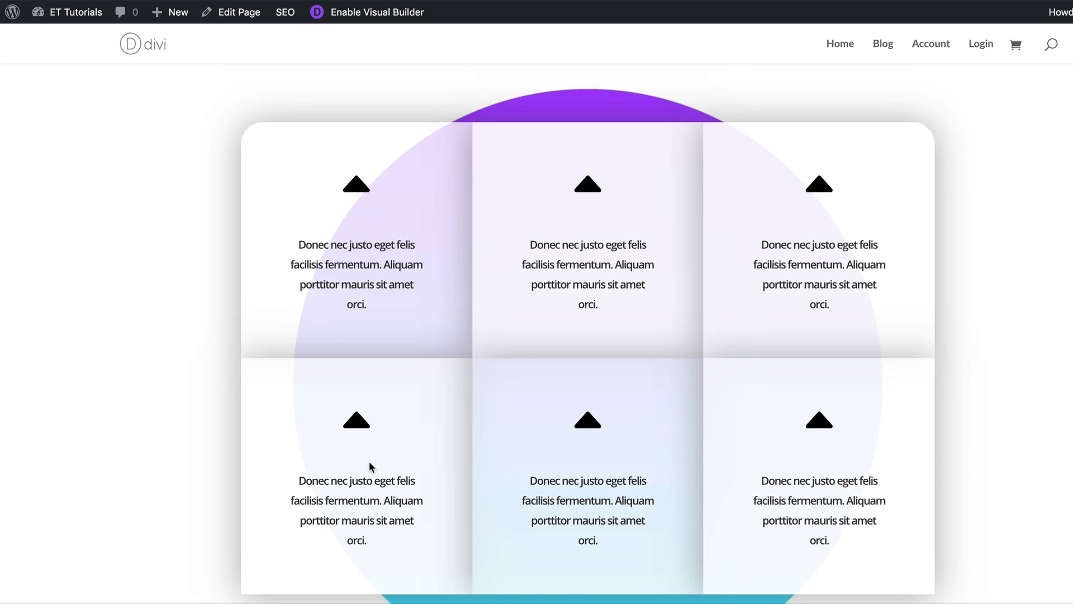
scroll(289, 456, down, 1)
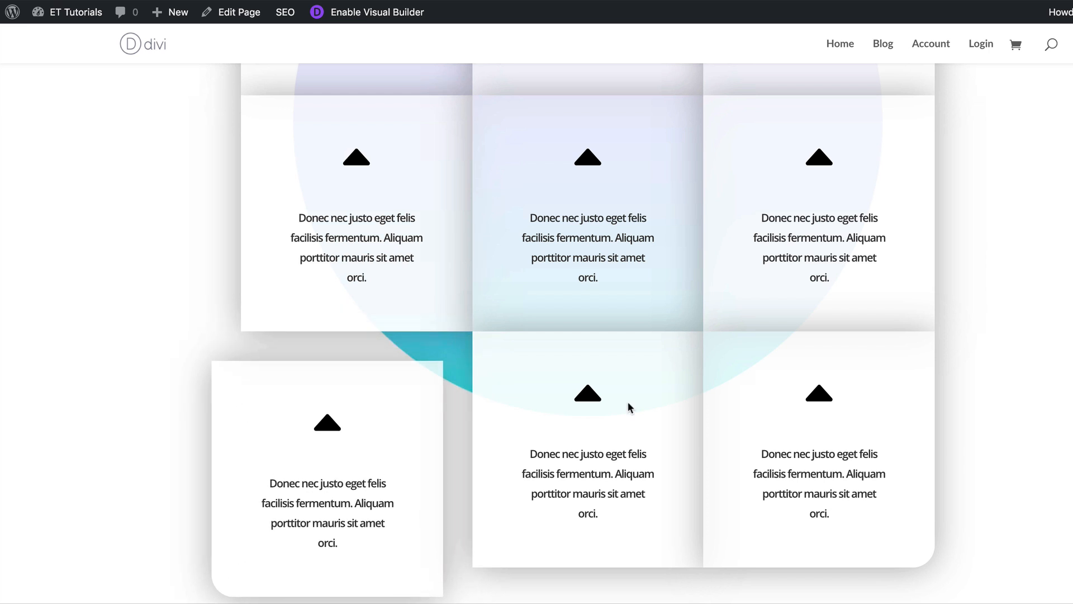